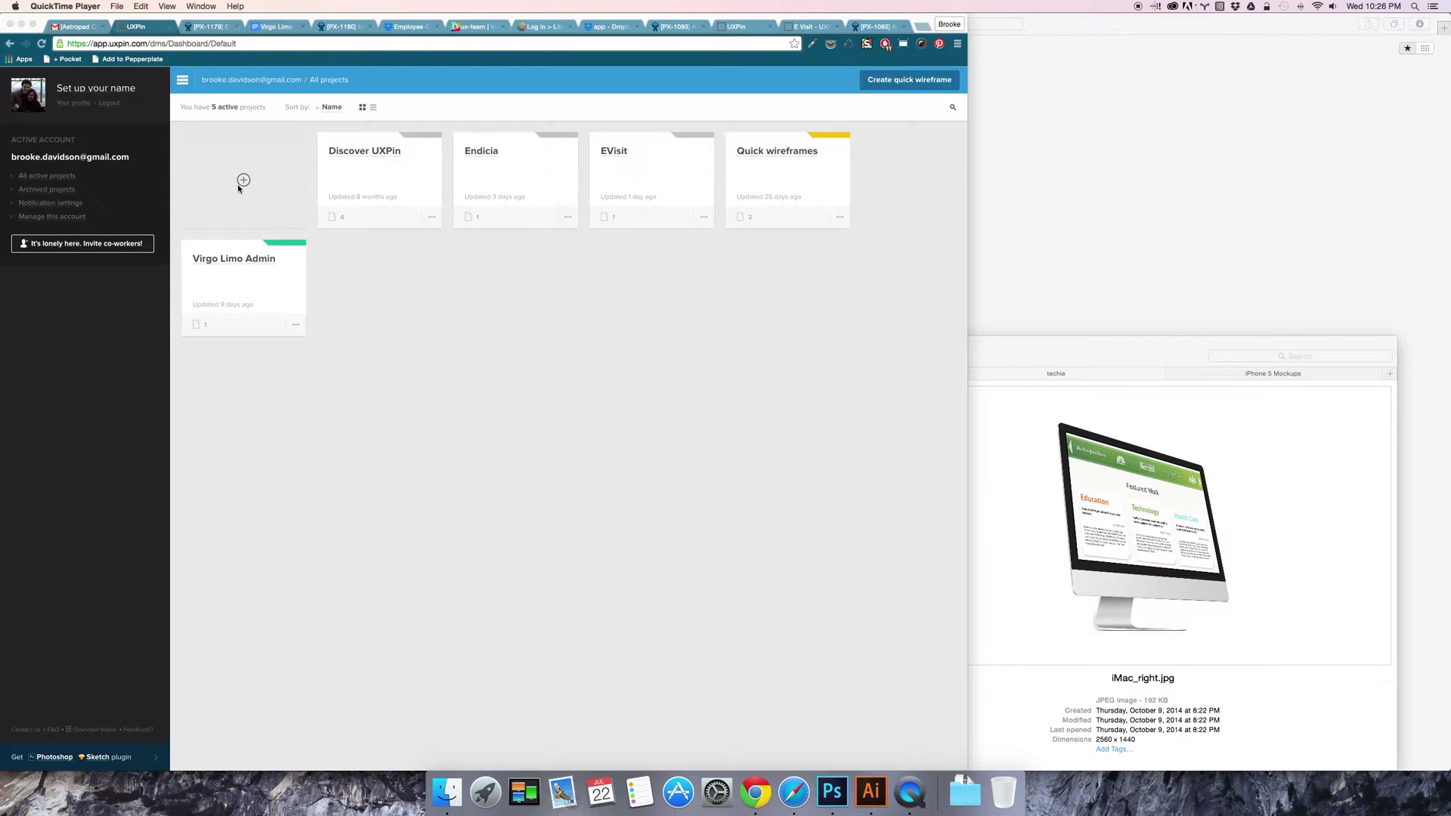
Step: Create a new project from the dashboard and choose Create prototype
left_click(241, 181)
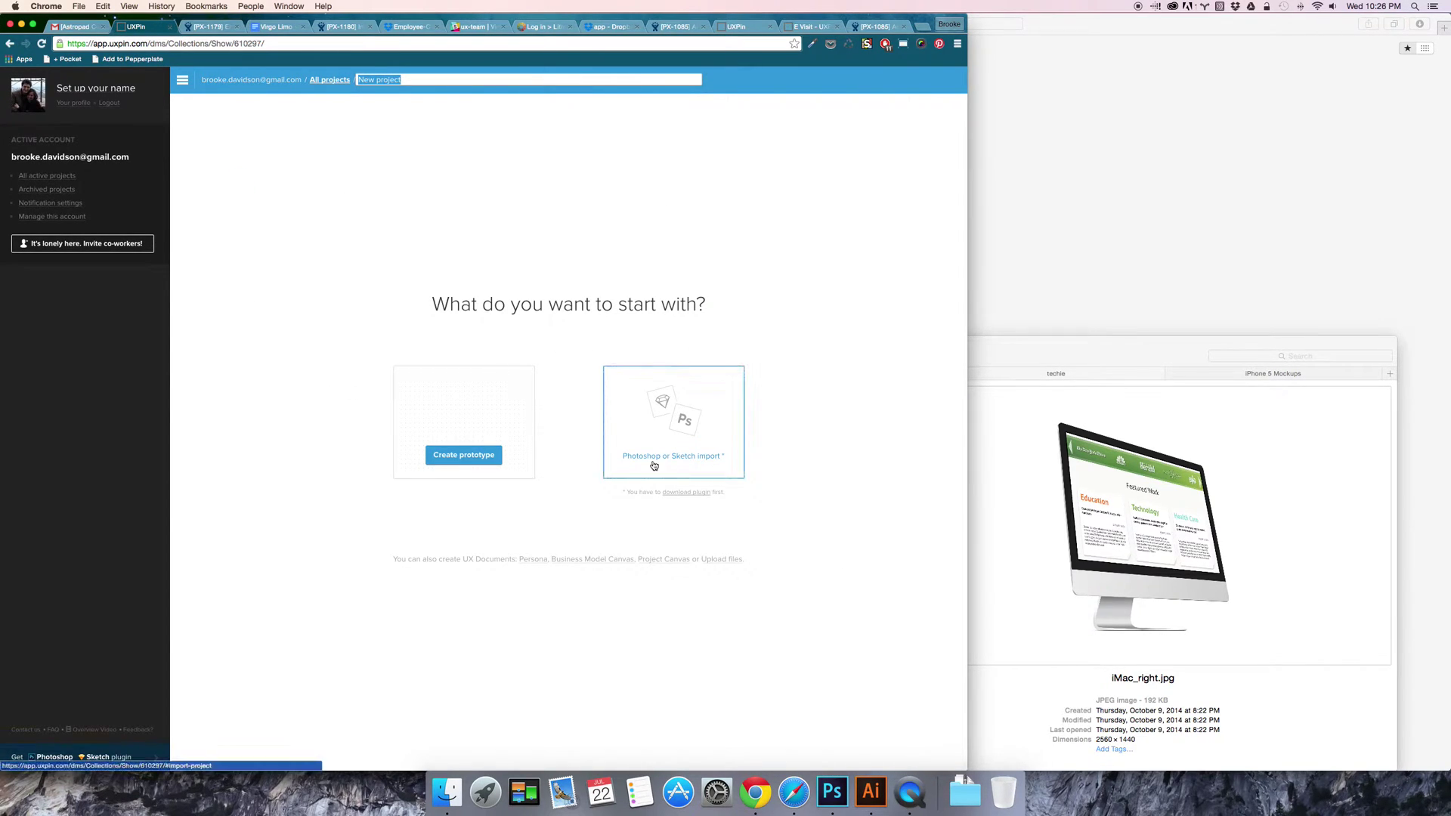
left_click(486, 457)
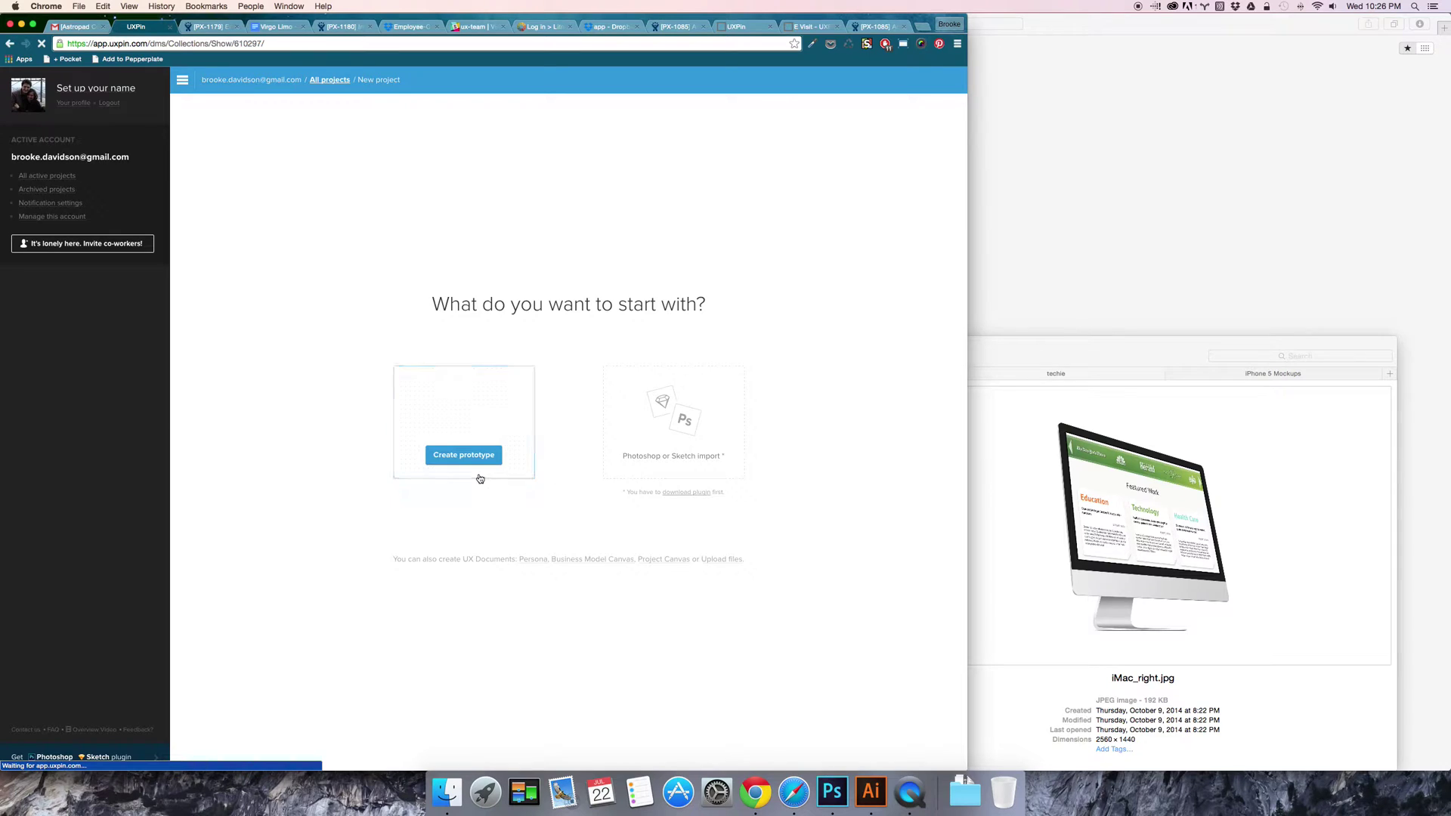
Step: Add a Wide websites 1224px breakpoint to the Homepage and delete the Default breakpoint
left_click(461, 459)
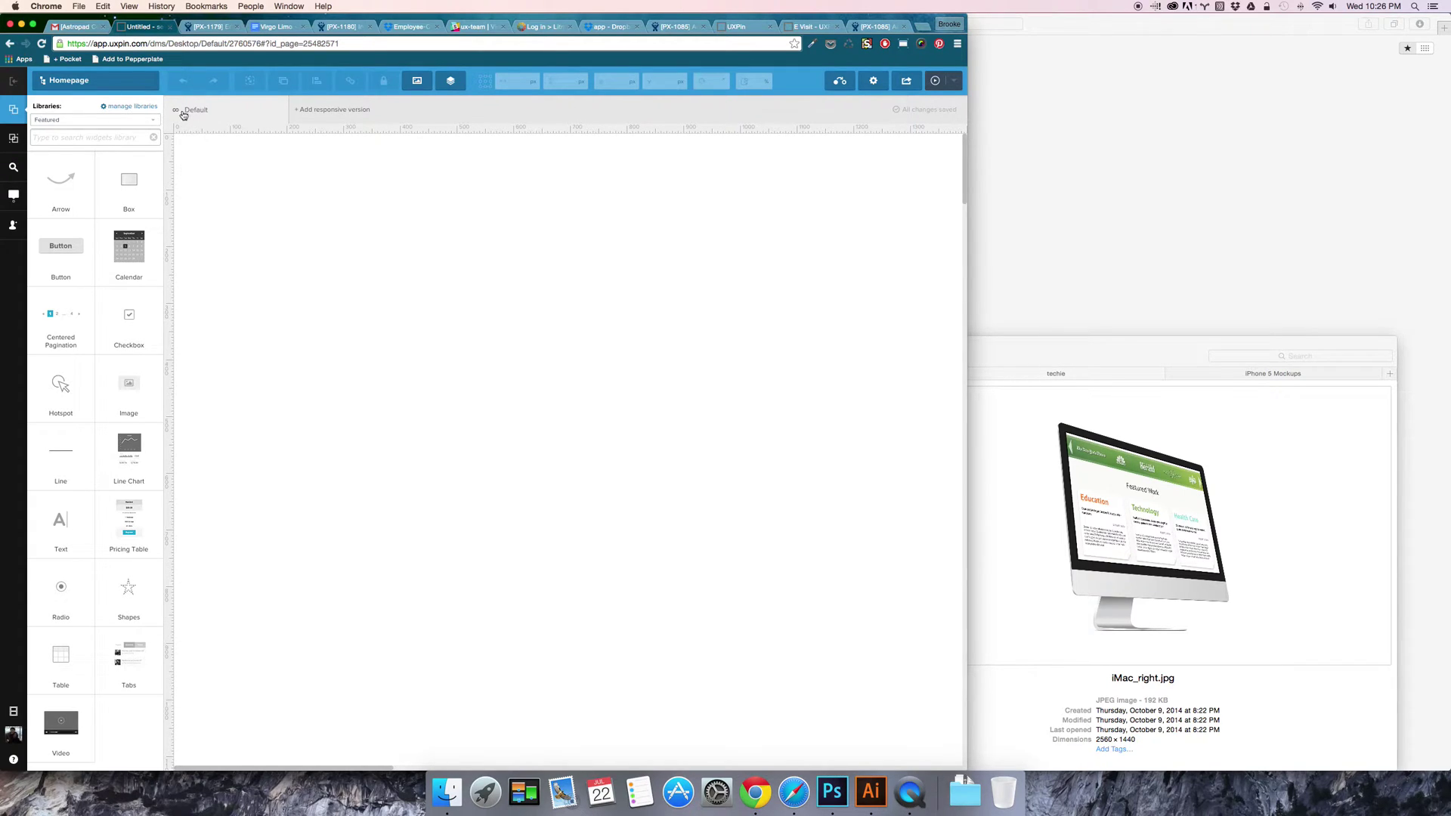
left_click(321, 116)
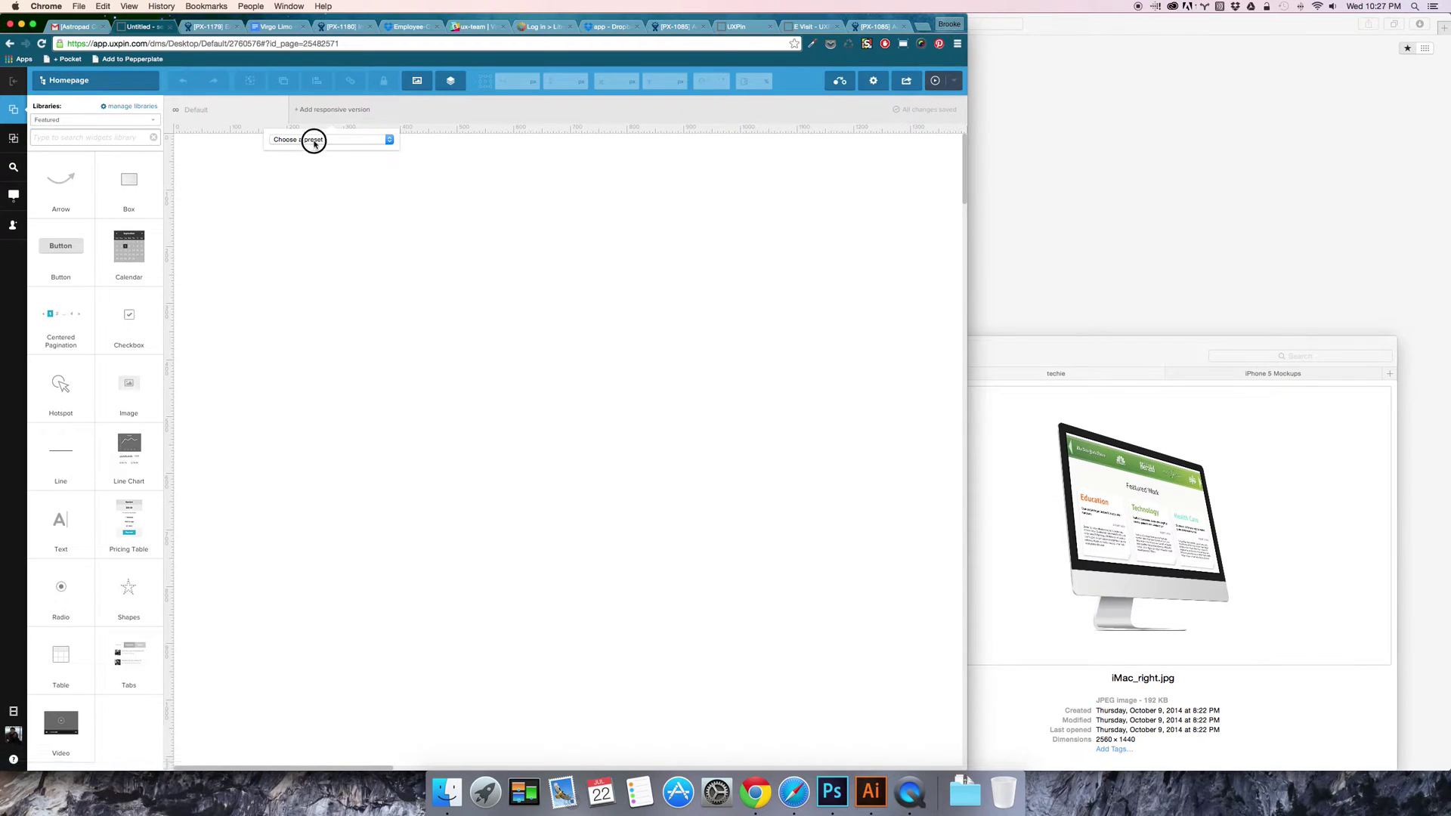
left_click(314, 141)
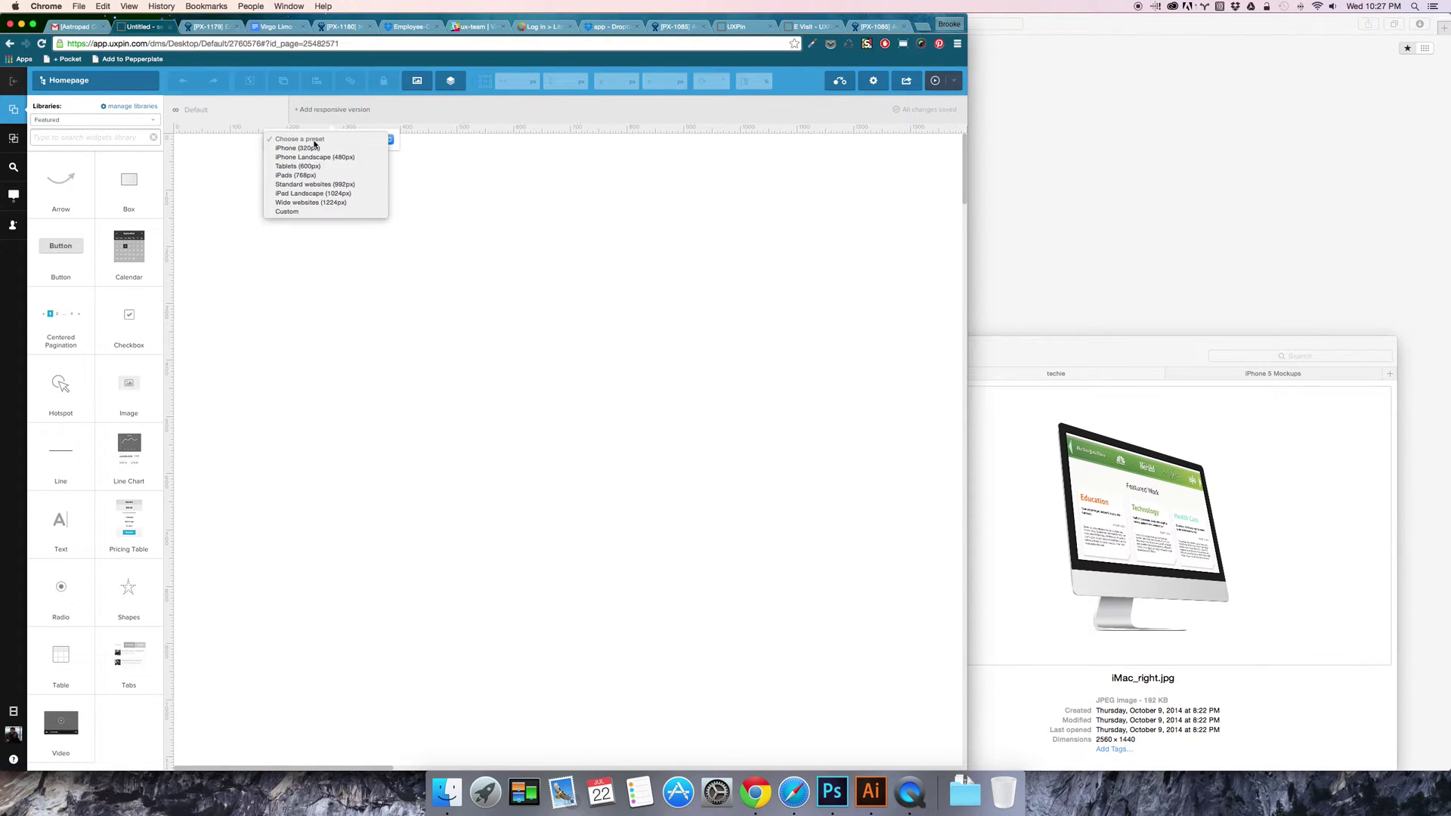
left_click(338, 204)
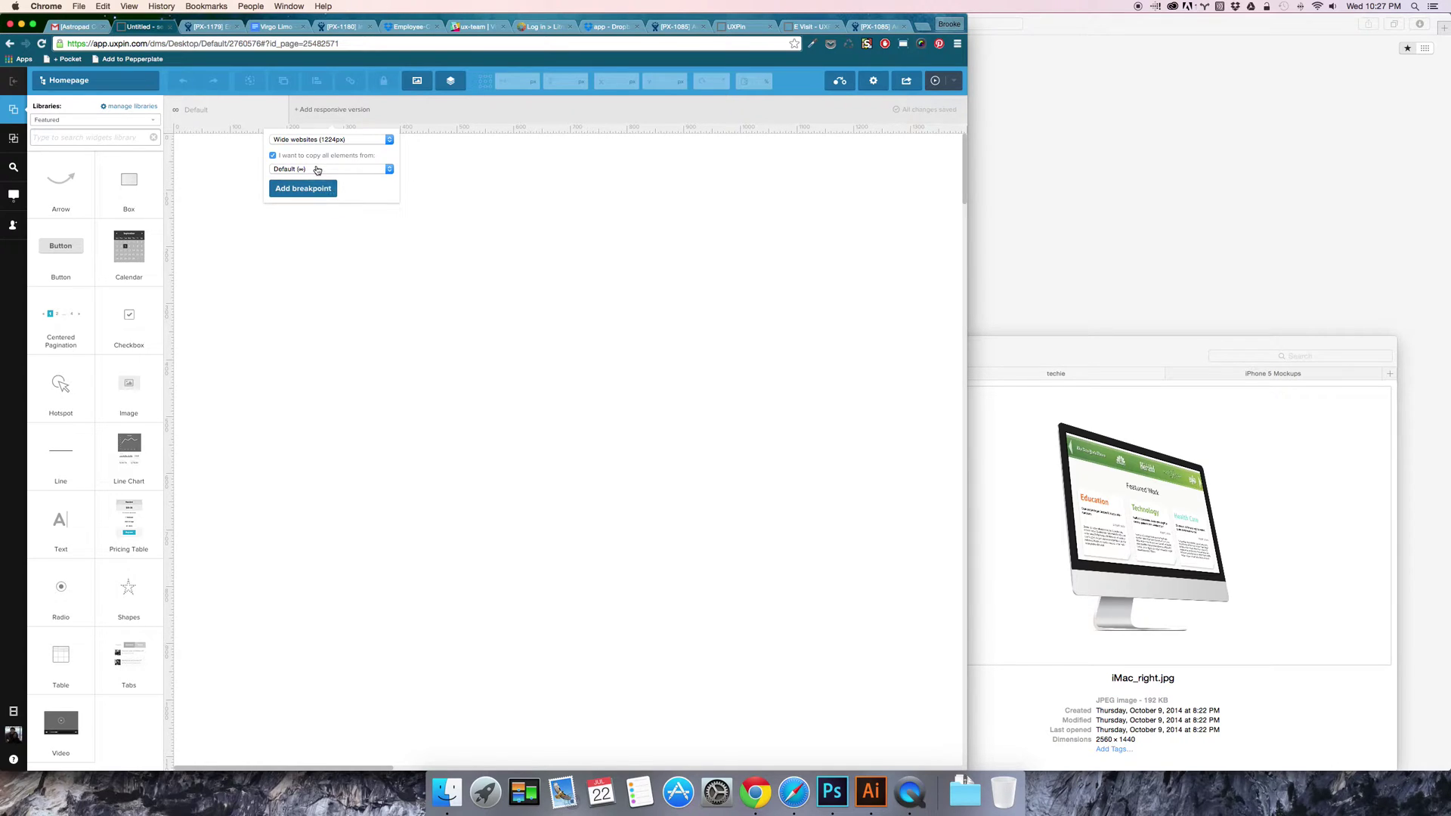
left_click(310, 187)
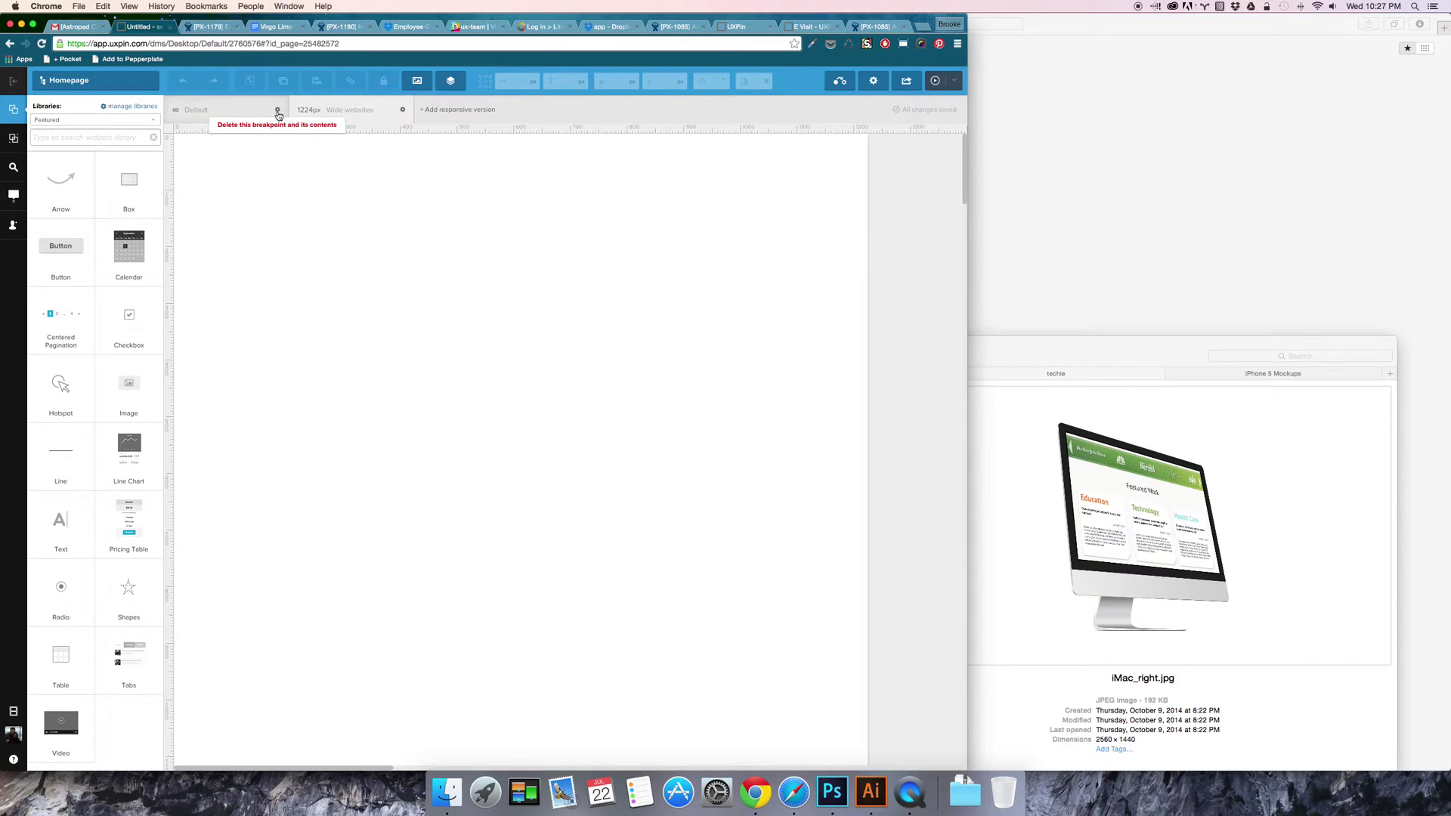
left_click(232, 126)
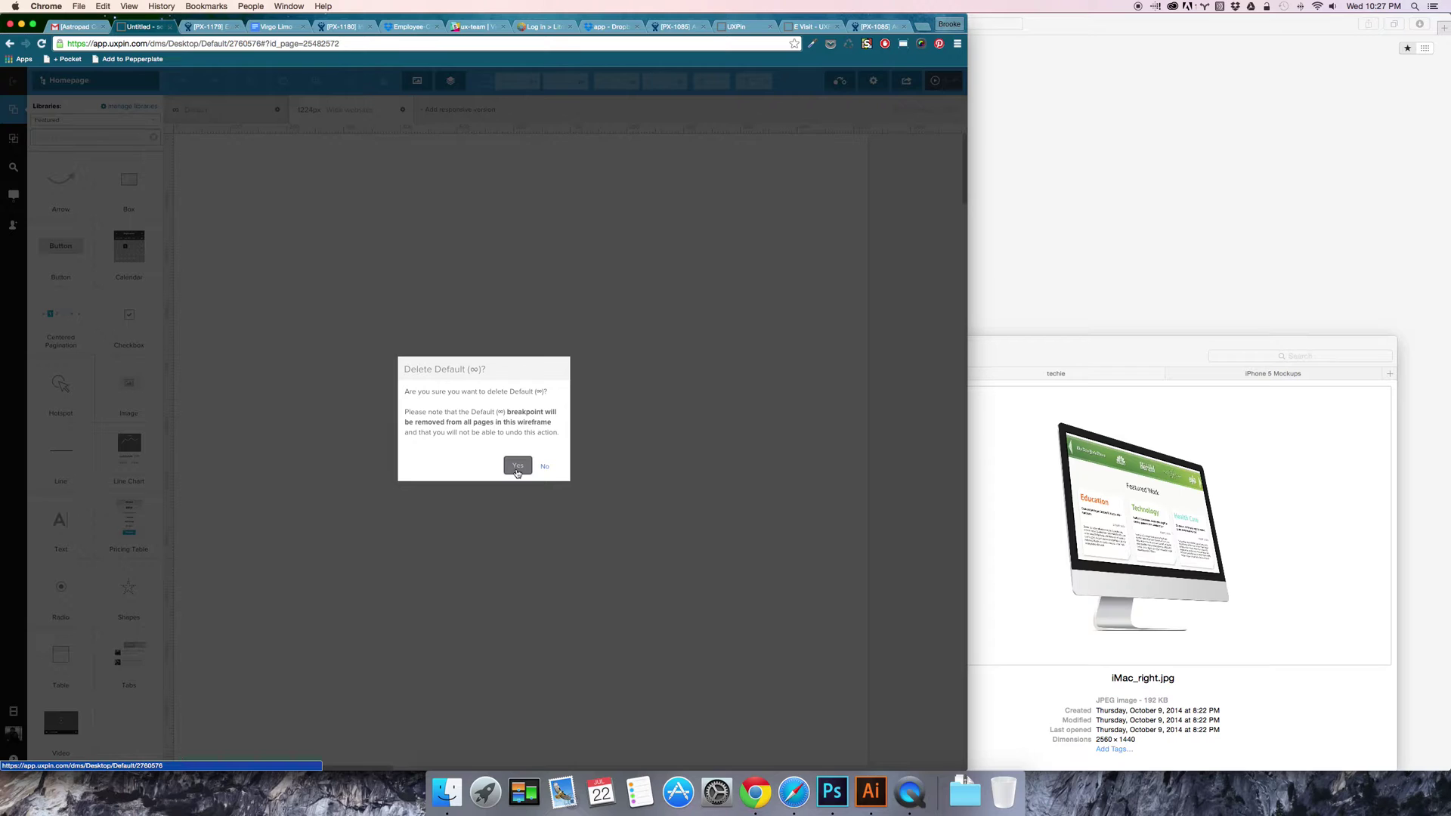
left_click(518, 467)
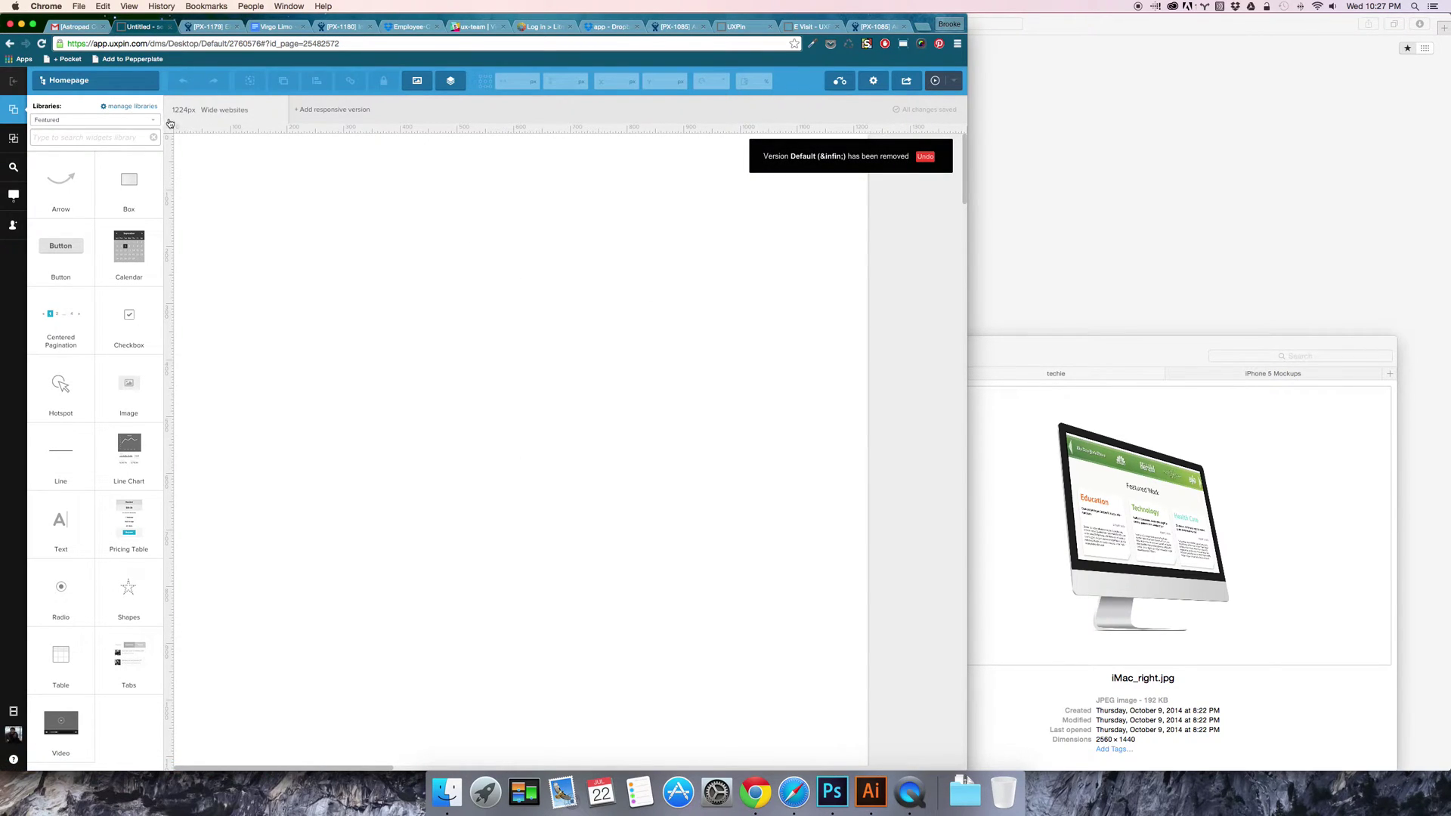
Step: Add an iPhone 320px breakpoint, then switch to the 1224px version
left_click(323, 113)
left_click(334, 141)
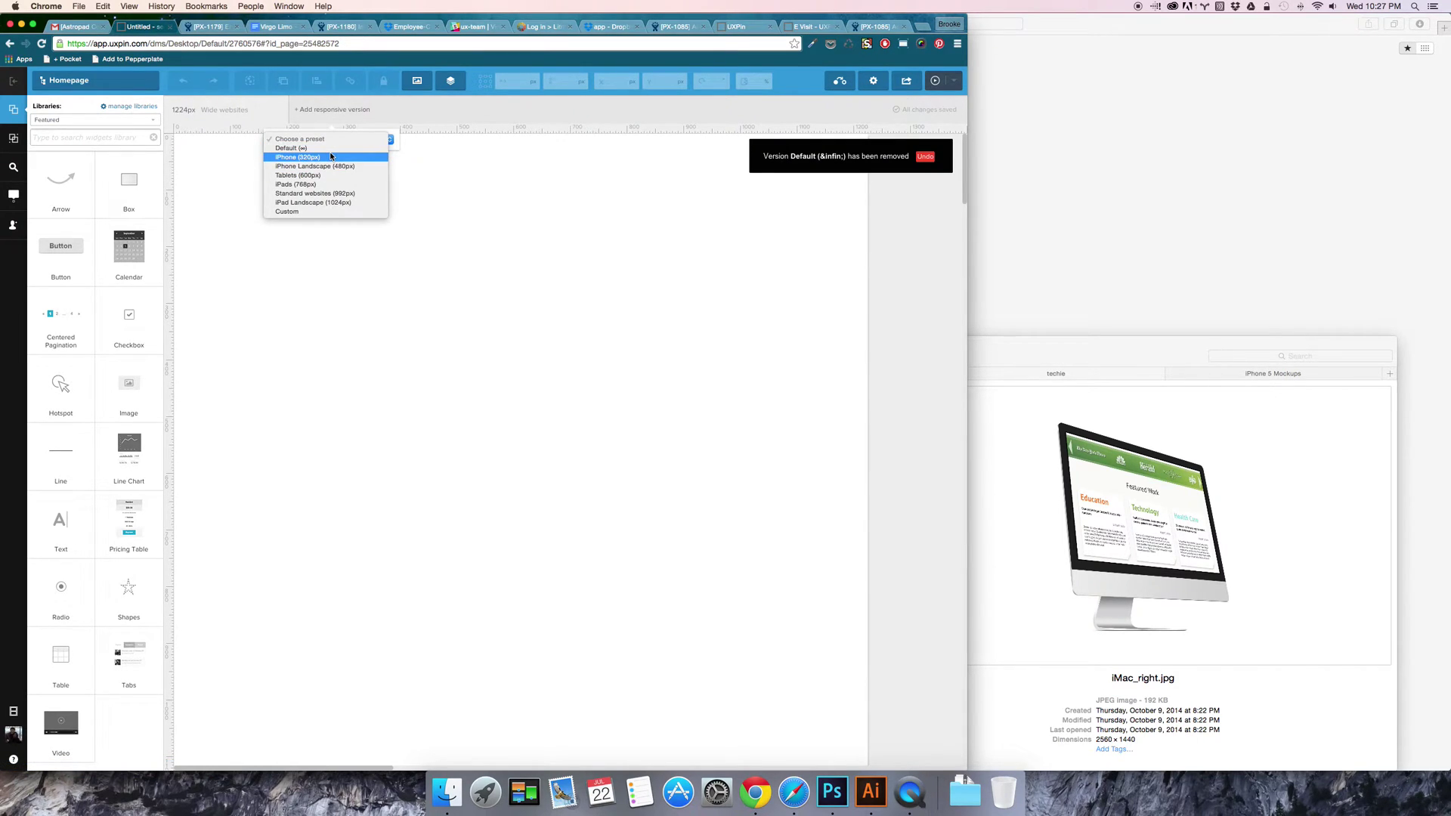
left_click(330, 156)
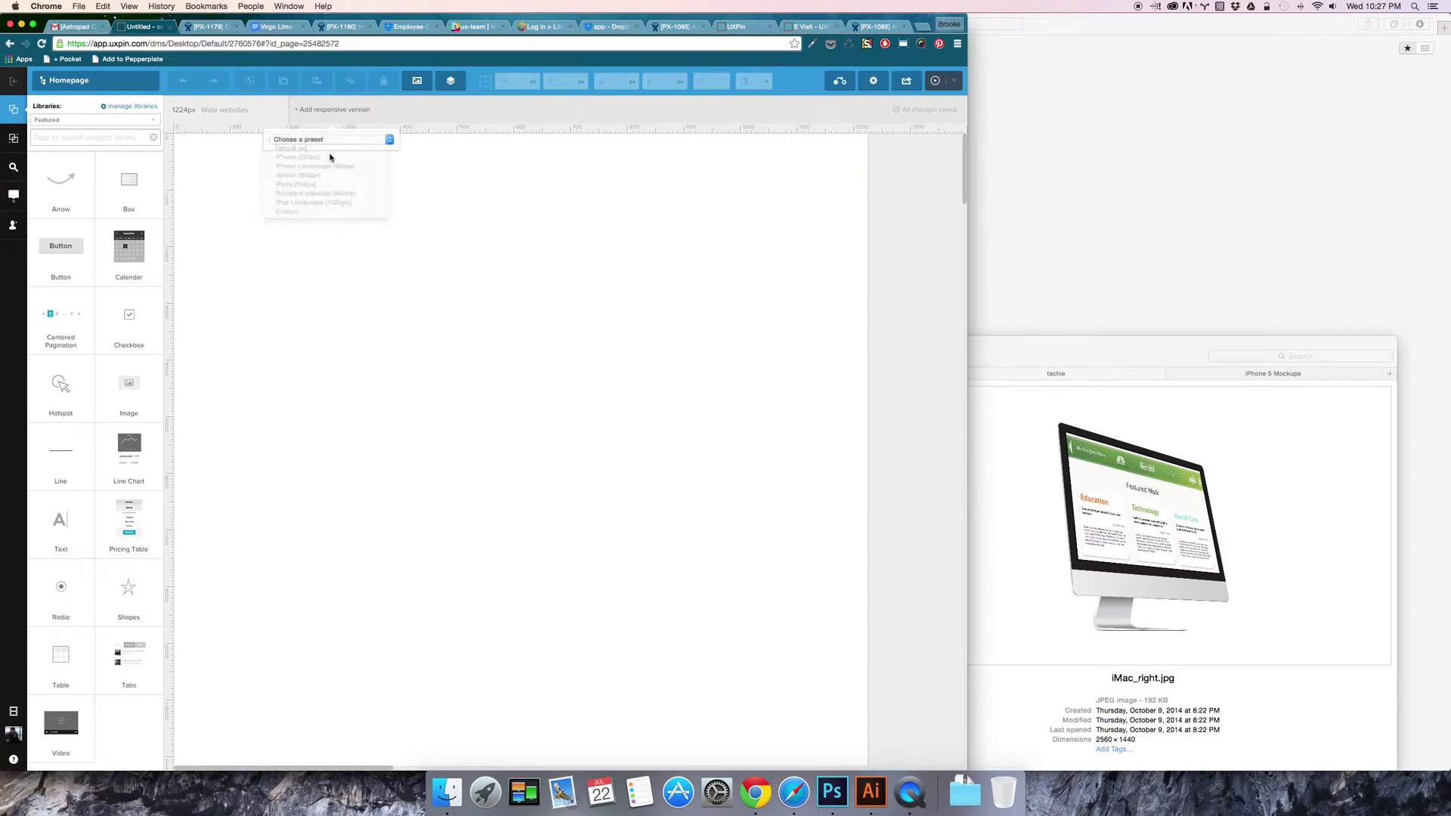
left_click(314, 191)
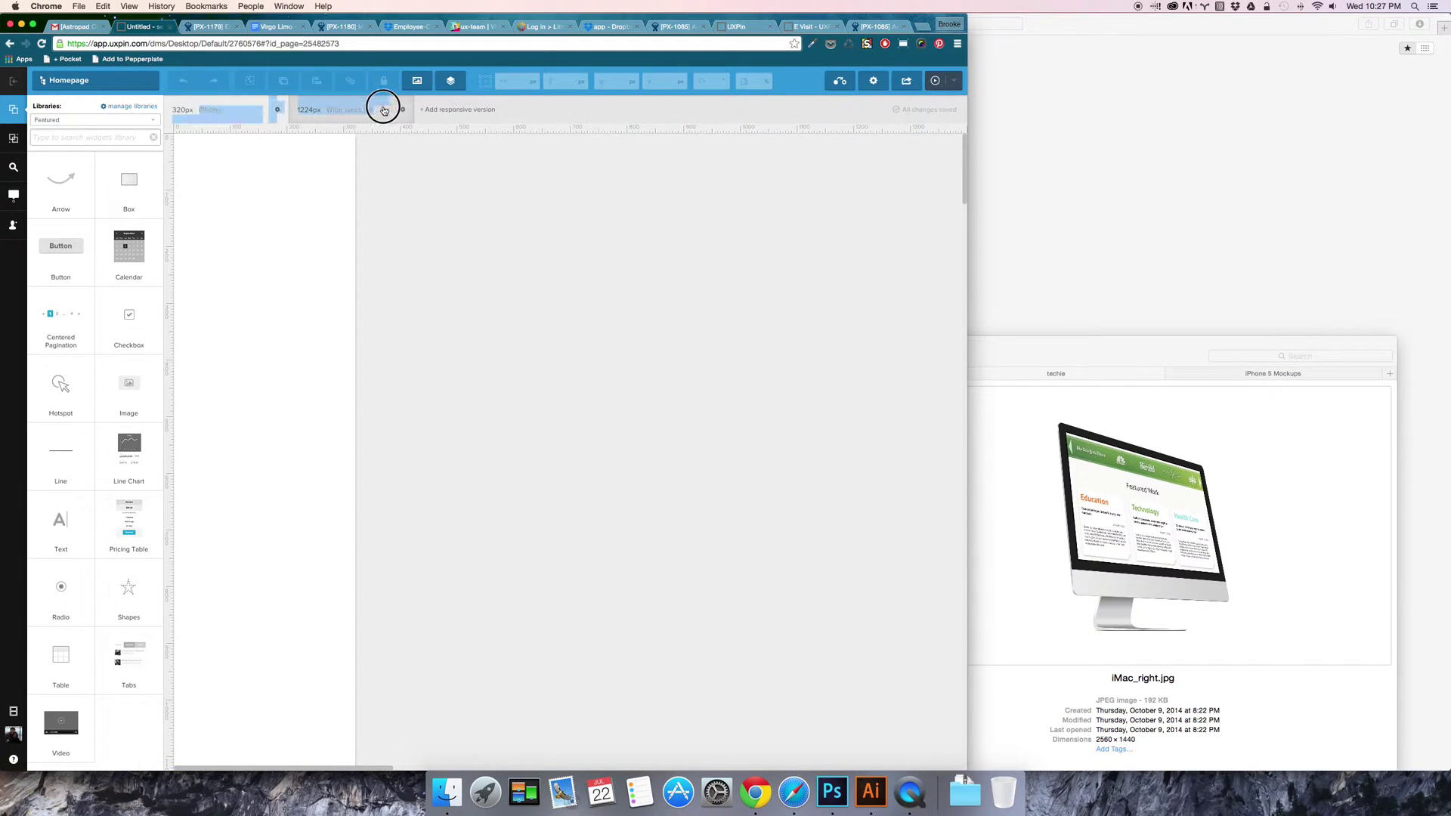
left_click(356, 110)
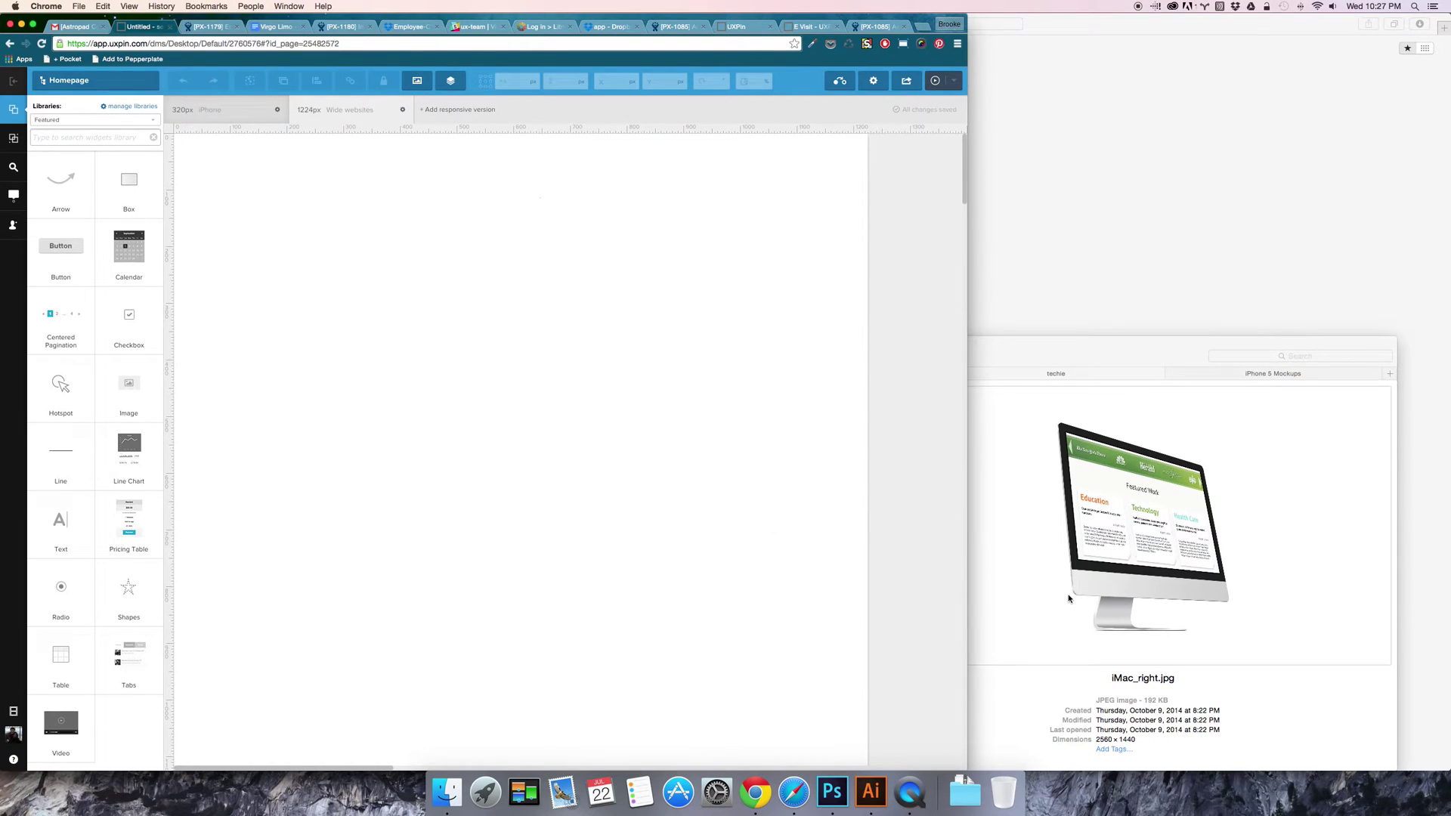
Step: Drop iMac_right.jpg from the Finder folder onto the wide page
left_click(1108, 611)
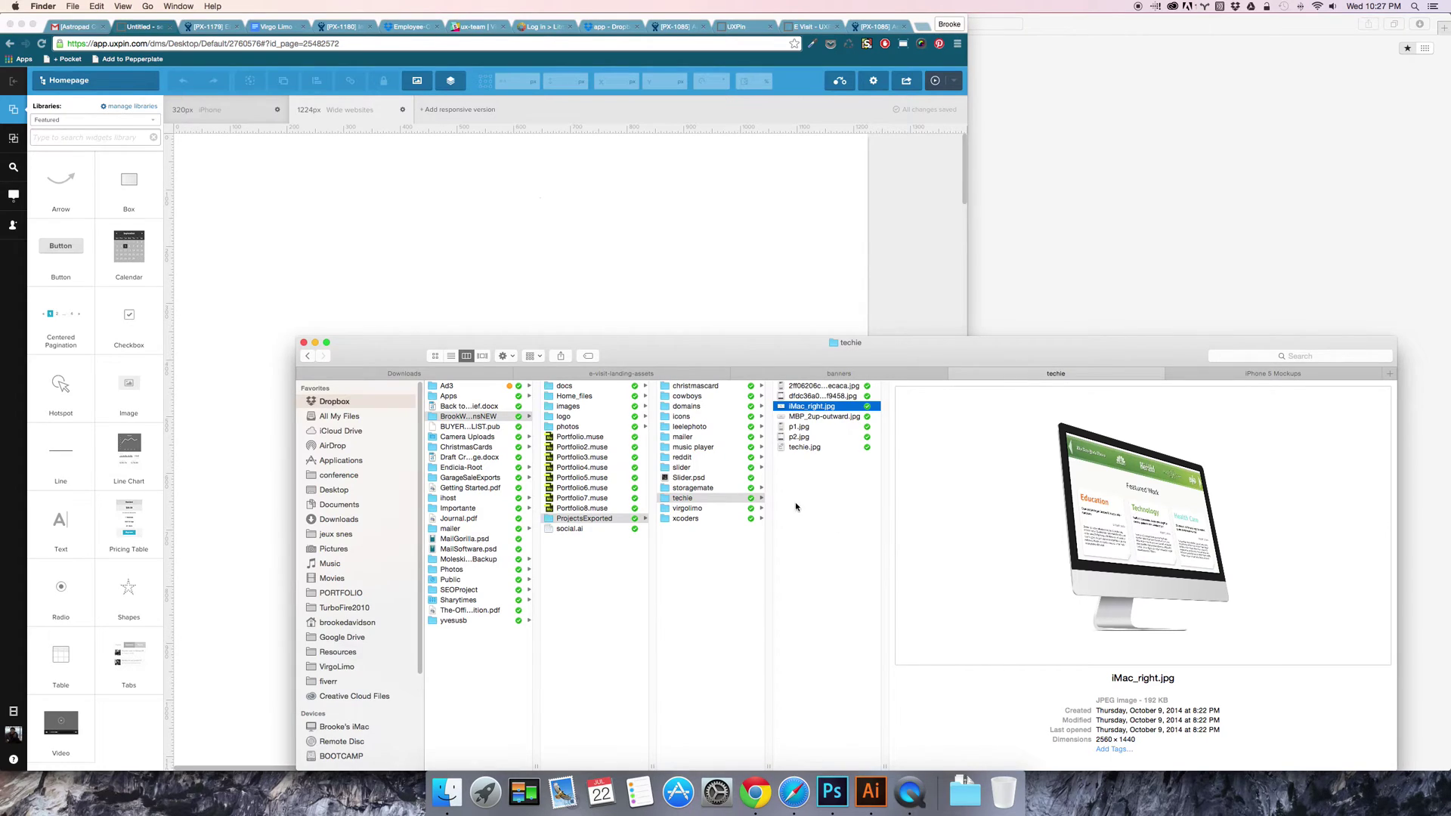
left_click_drag(837, 409, 664, 285)
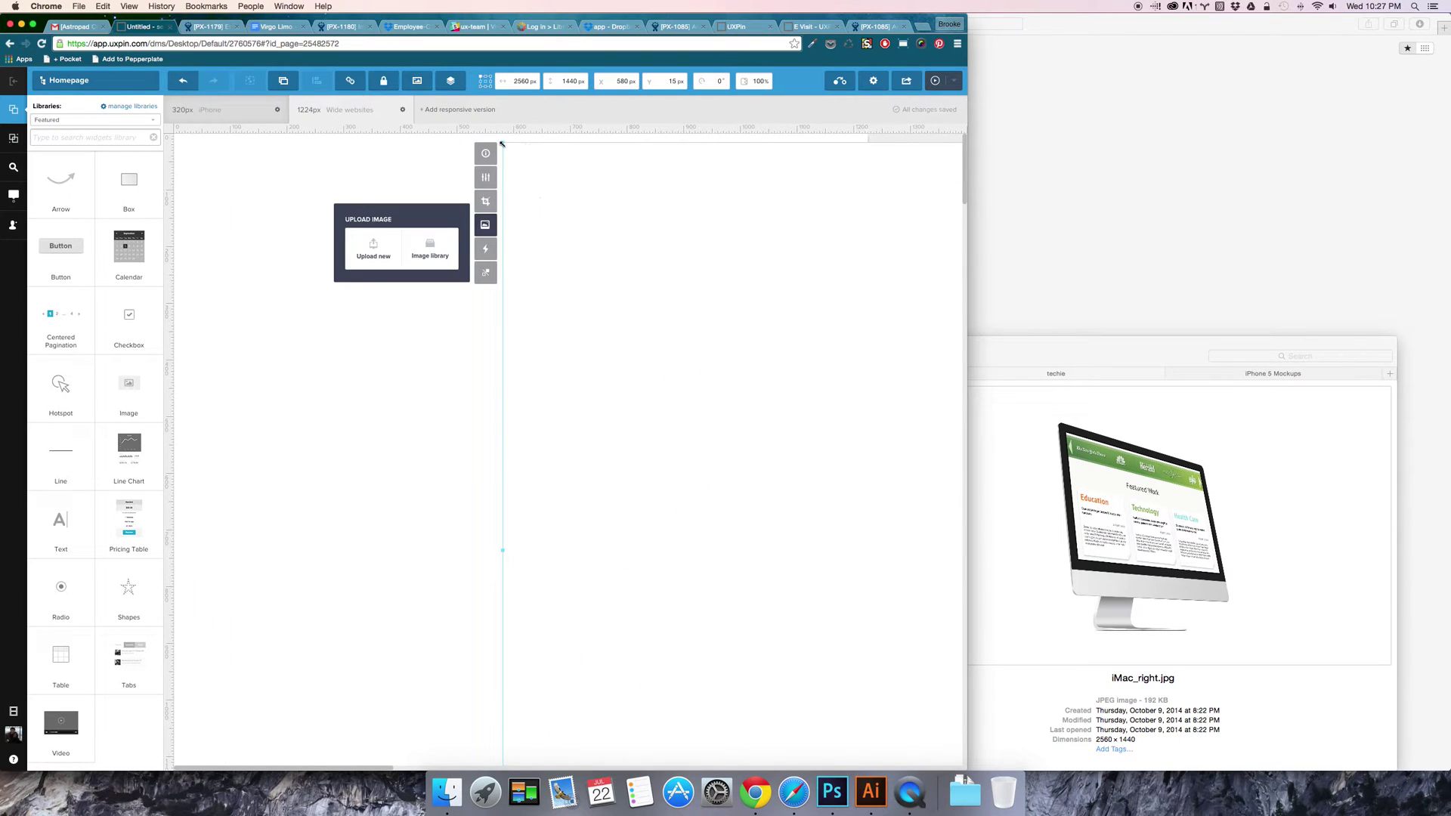
key("Delete")
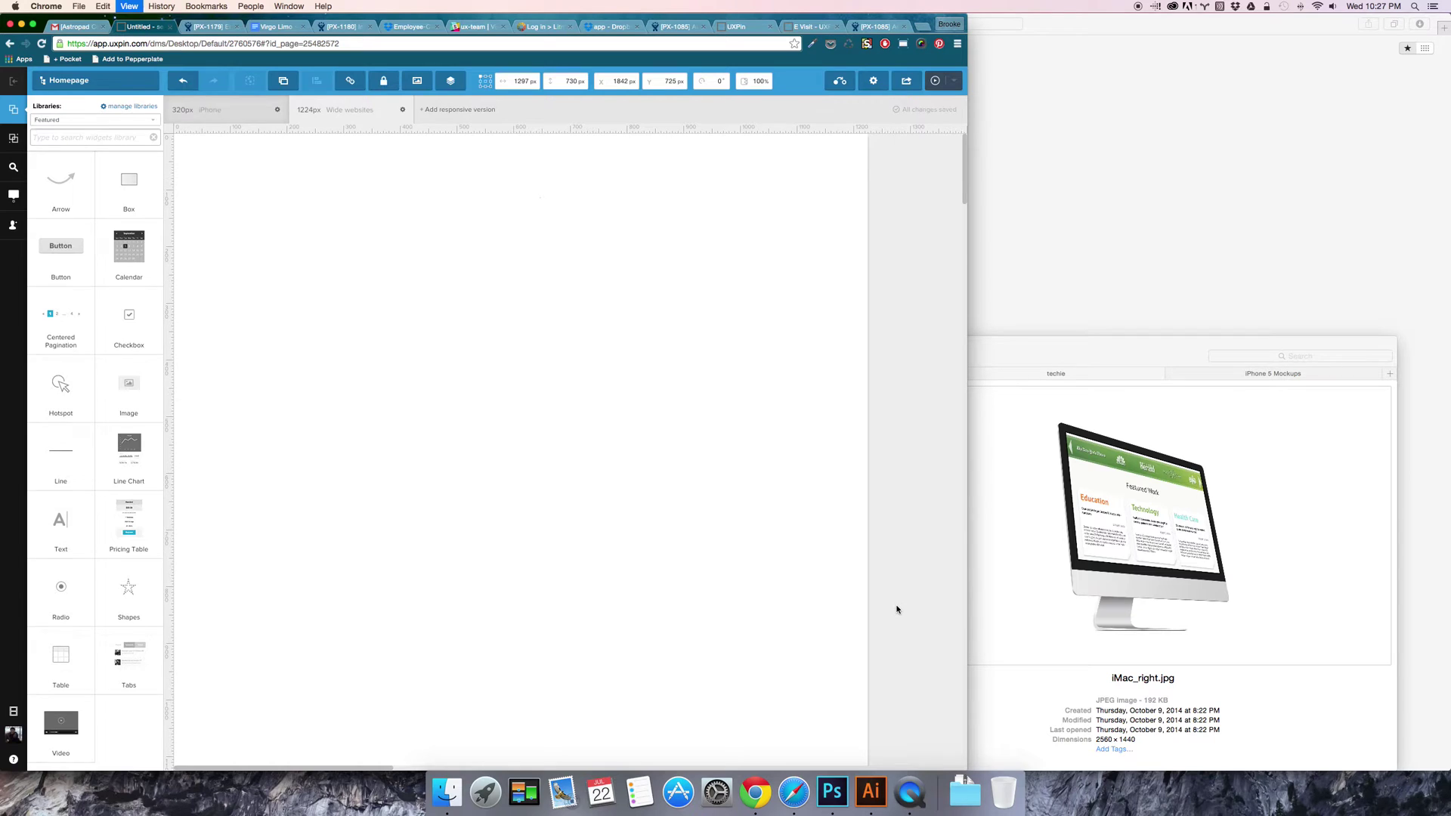
Step: Move the iMac image to the top-left area of the artboard
key("super+minus")
key("super+minus")
key("super+minus")
left_click(605, 543)
left_click_drag(606, 543, 186, 399)
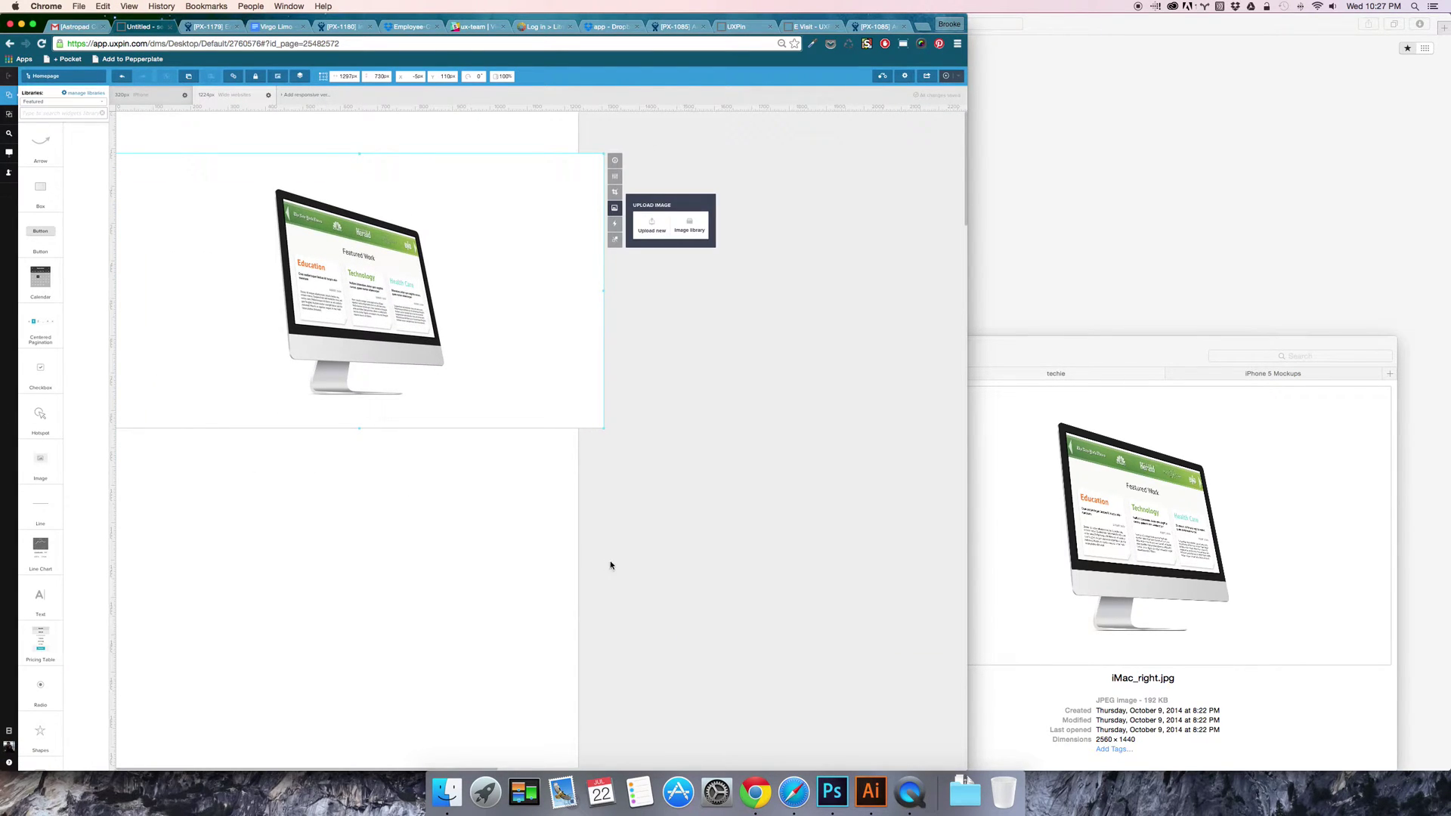
key("super+1")
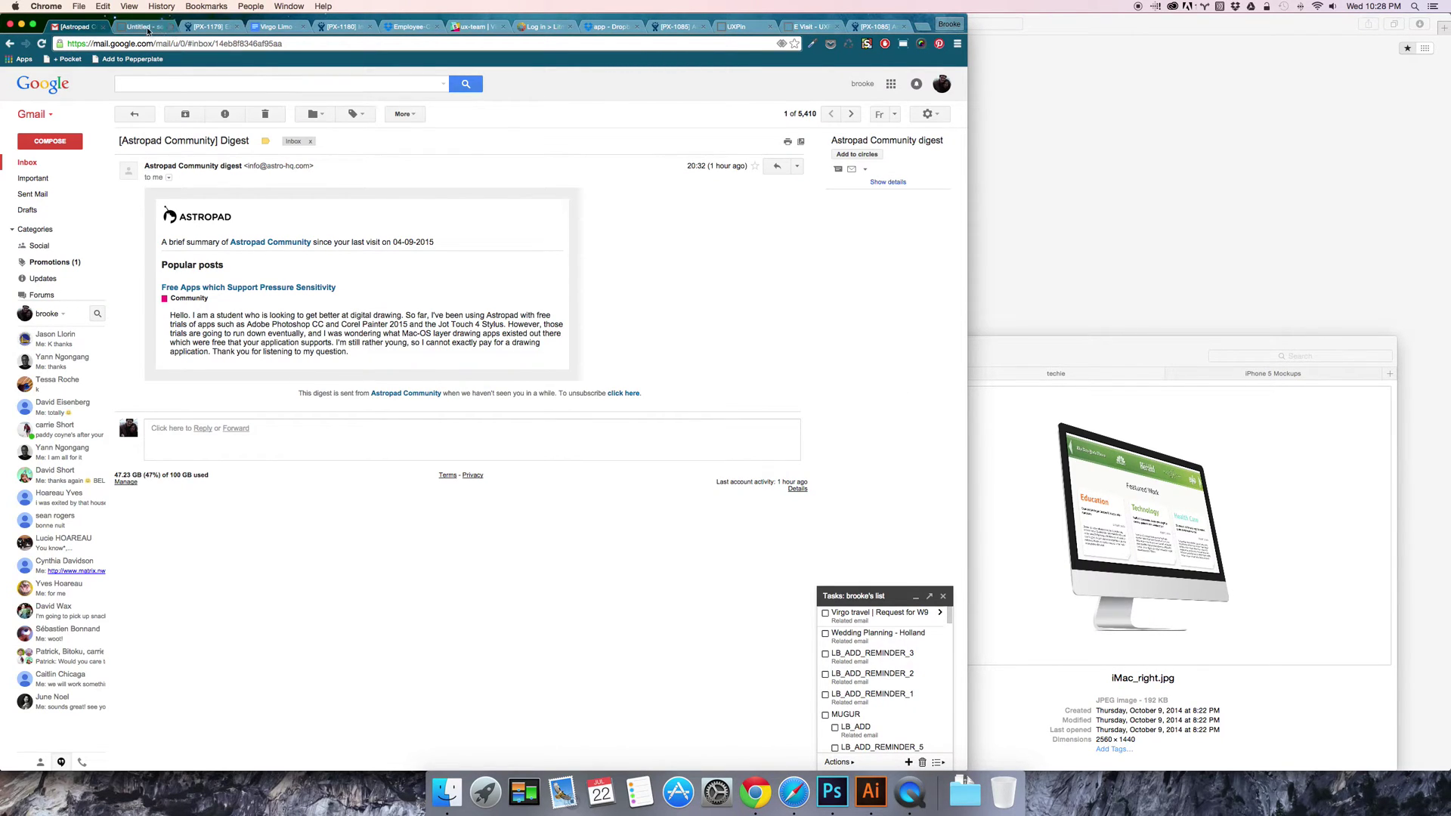
left_click(148, 28)
key("super+plus")
key("super+plus")
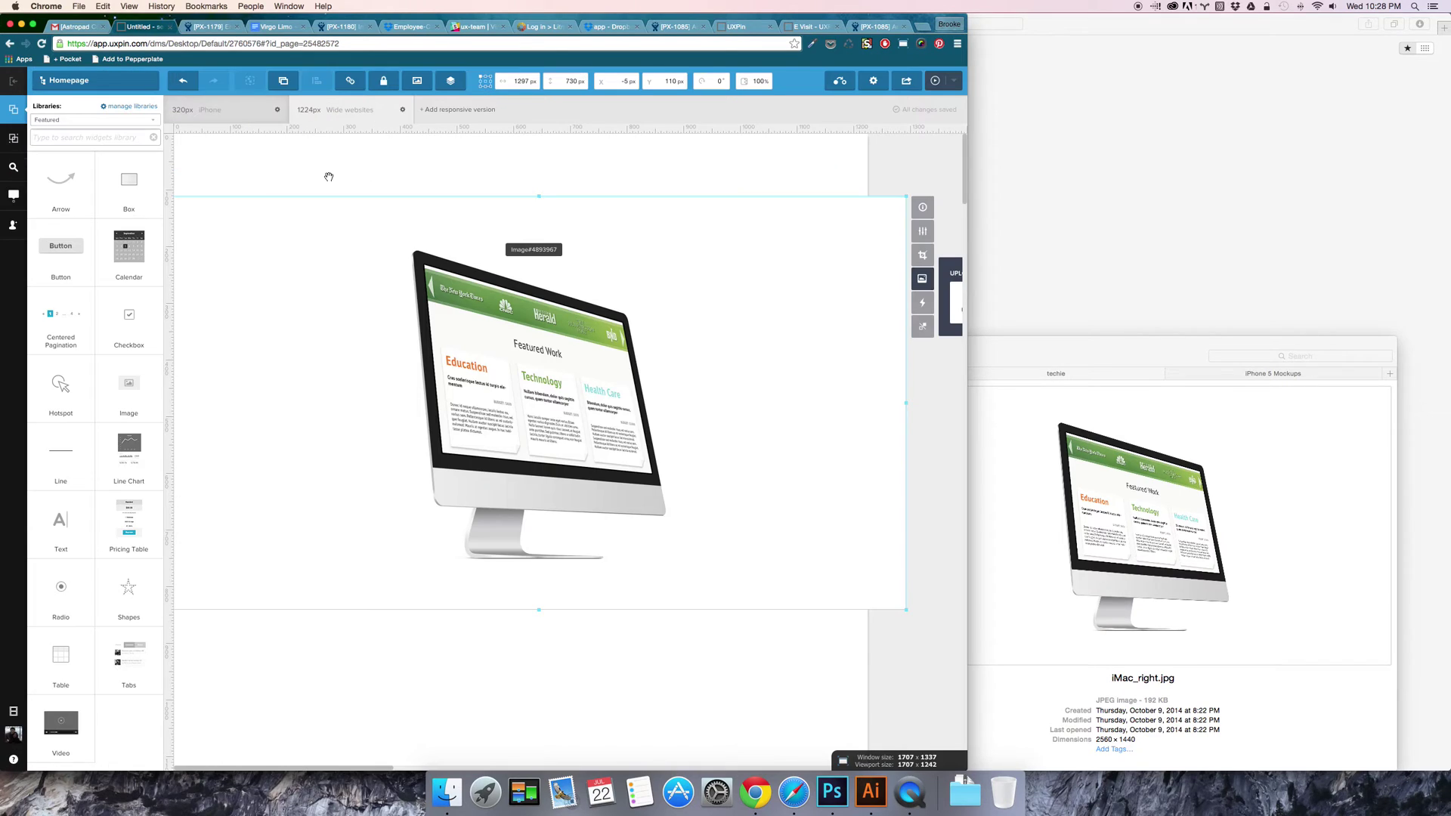
left_click_drag(606, 506, 561, 410)
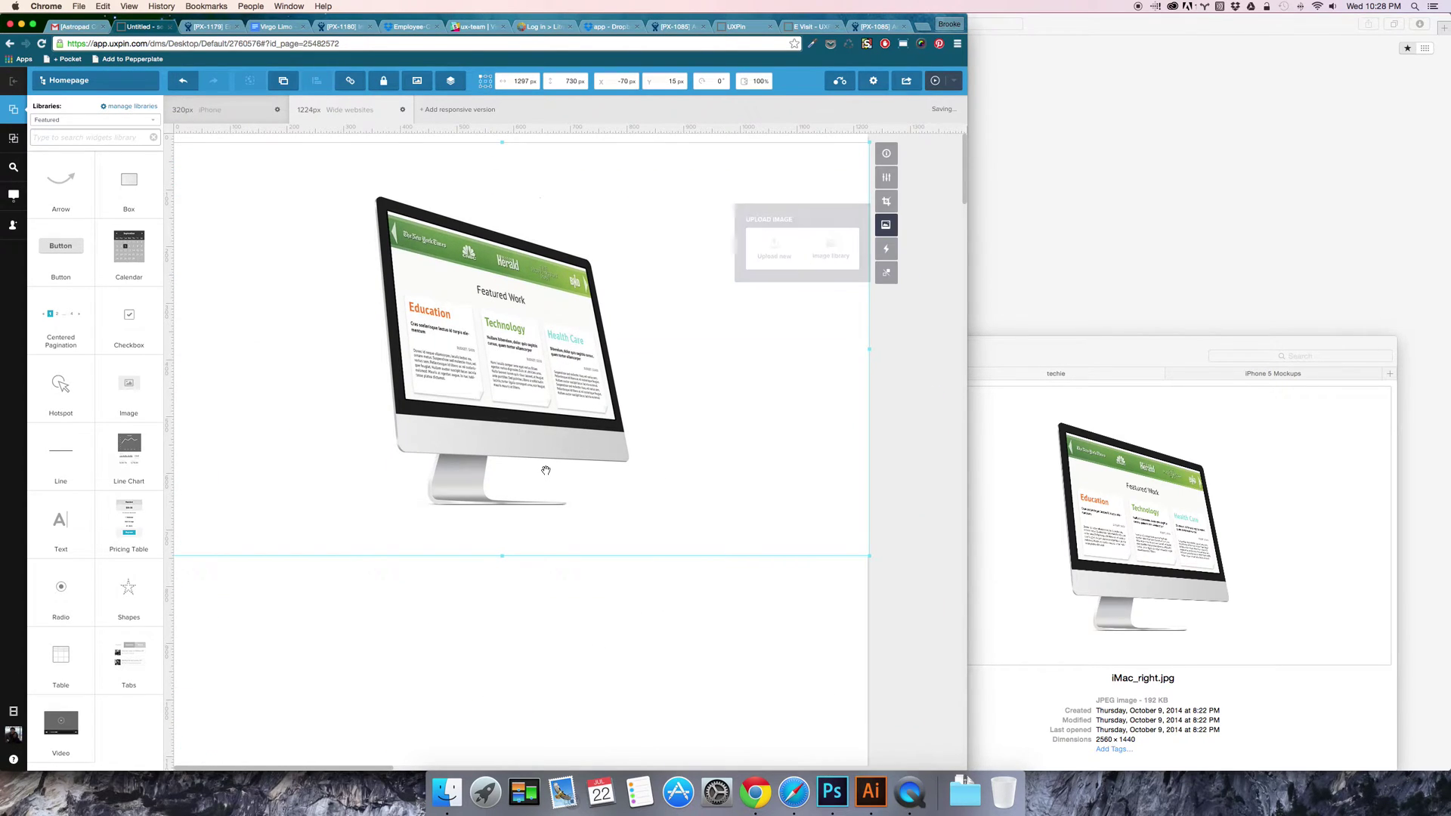
left_click_drag(667, 247, 675, 361)
left_click_drag(559, 567, 561, 443)
Step: Search the library for 'text' and place a Text widget beside the iMac
left_click(491, 628)
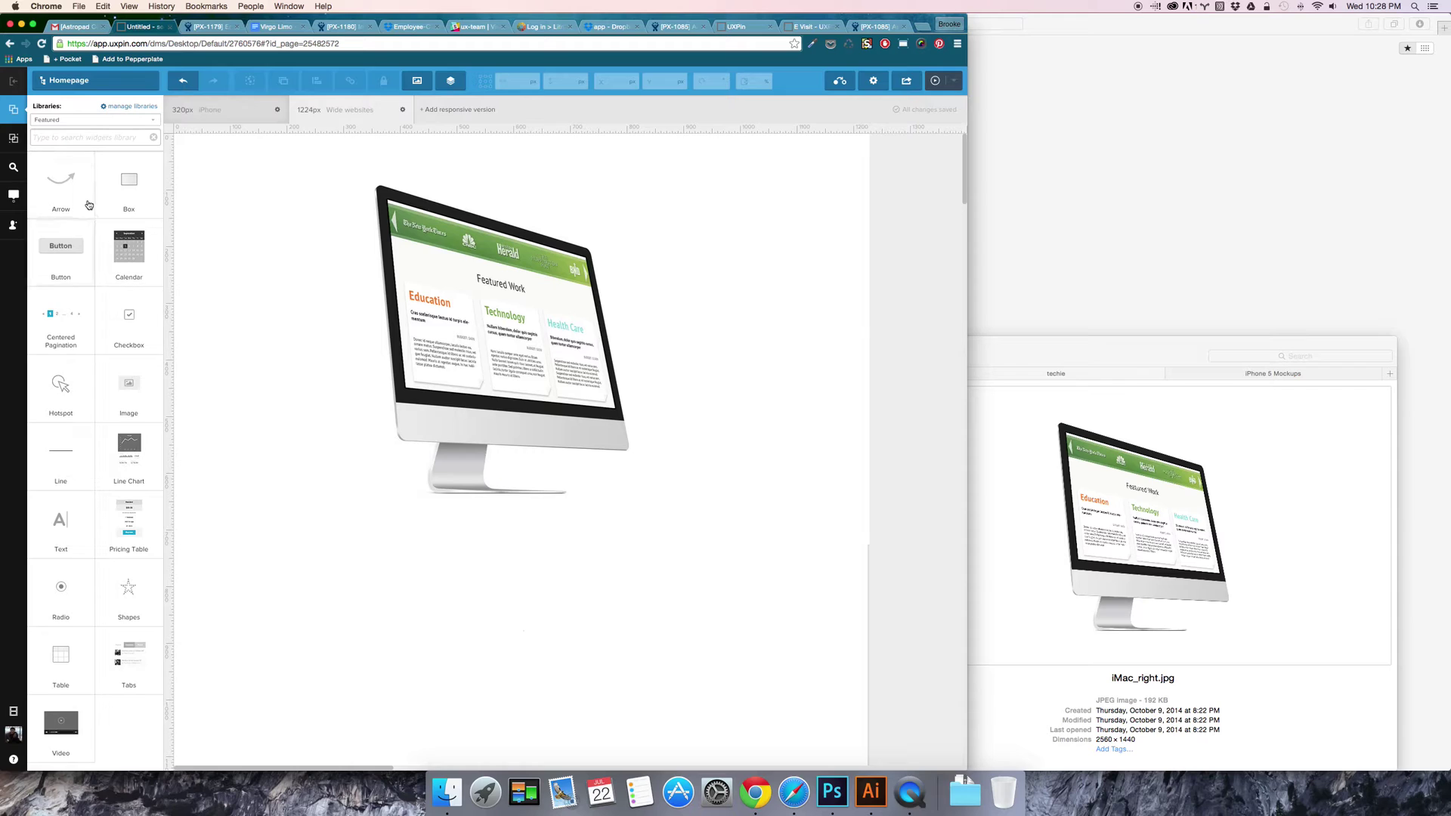
left_click(70, 139)
type("text")
left_click_drag(67, 184, 658, 247)
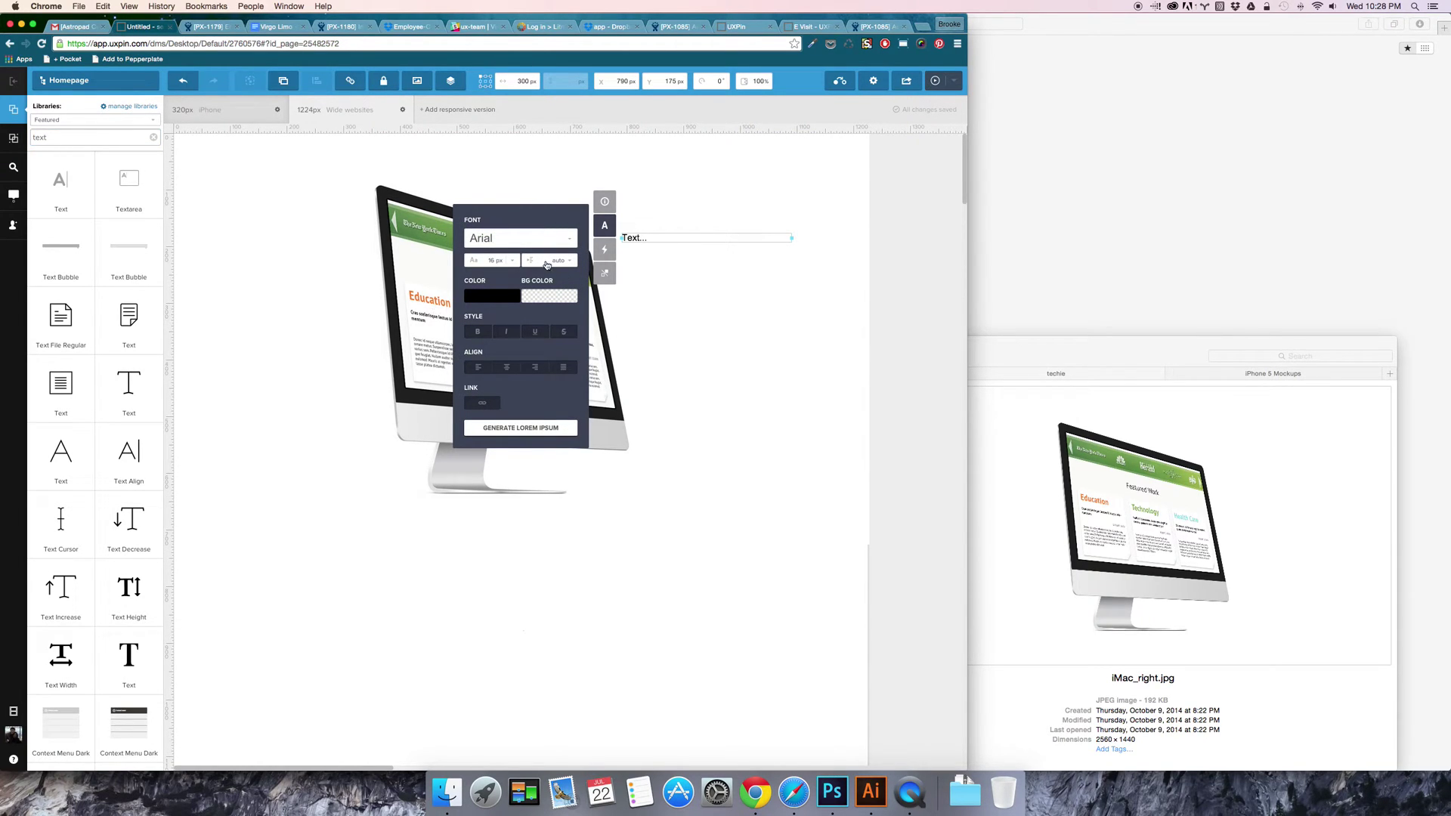
Step: Set the text element's font to Lato at 36 px
left_click(560, 237)
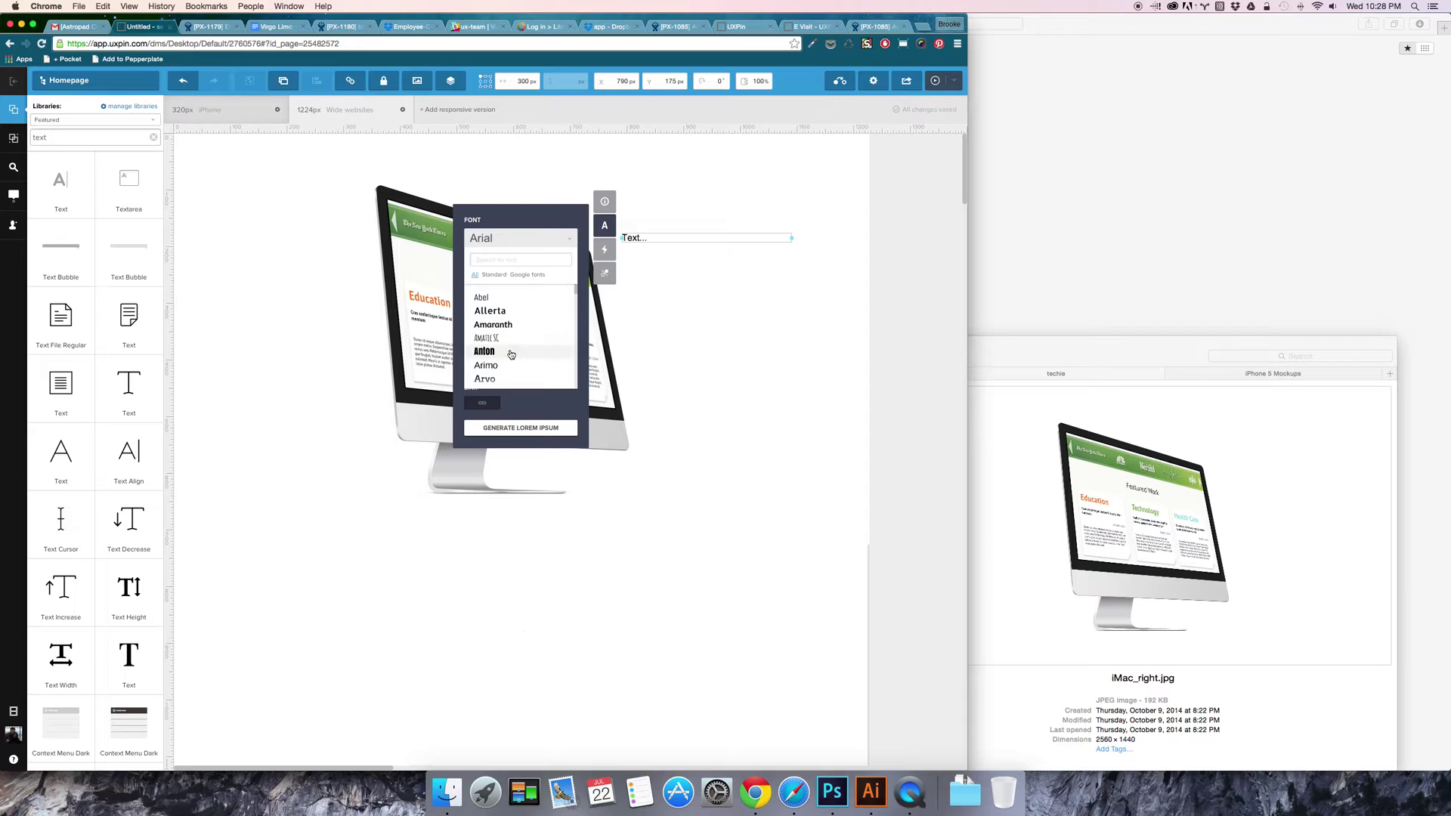
type("lato")
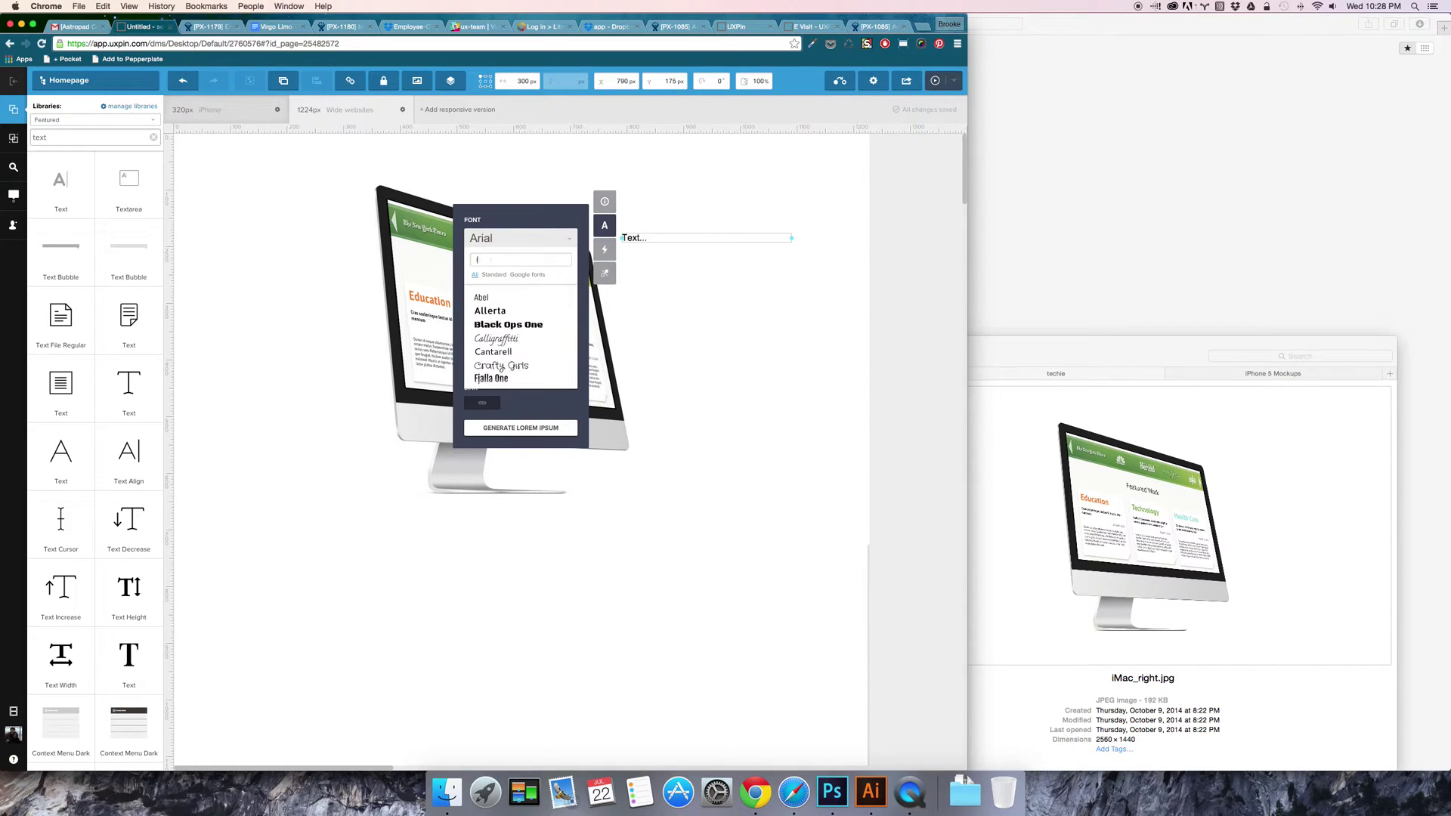
left_click(502, 299)
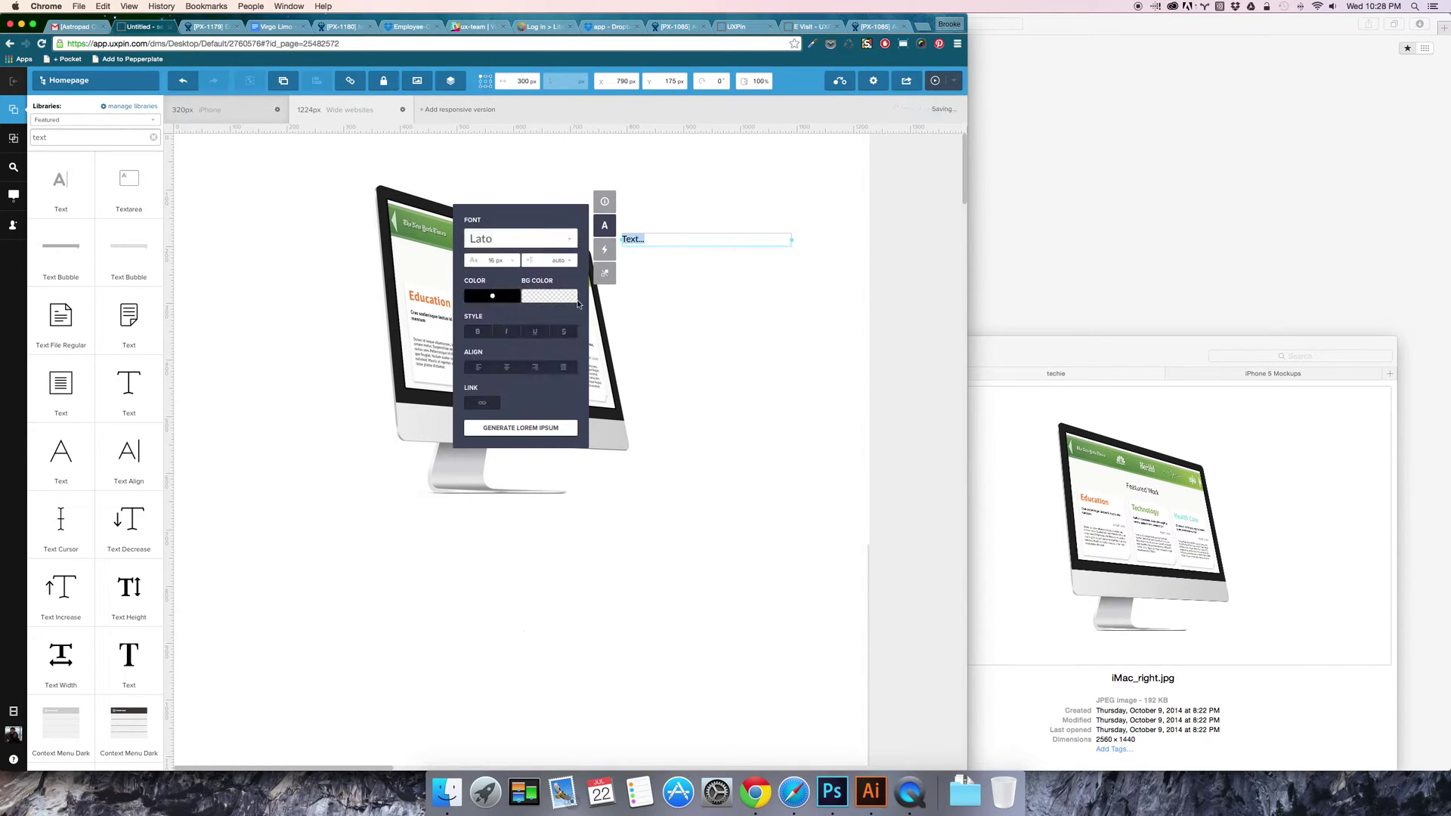
left_click(513, 262)
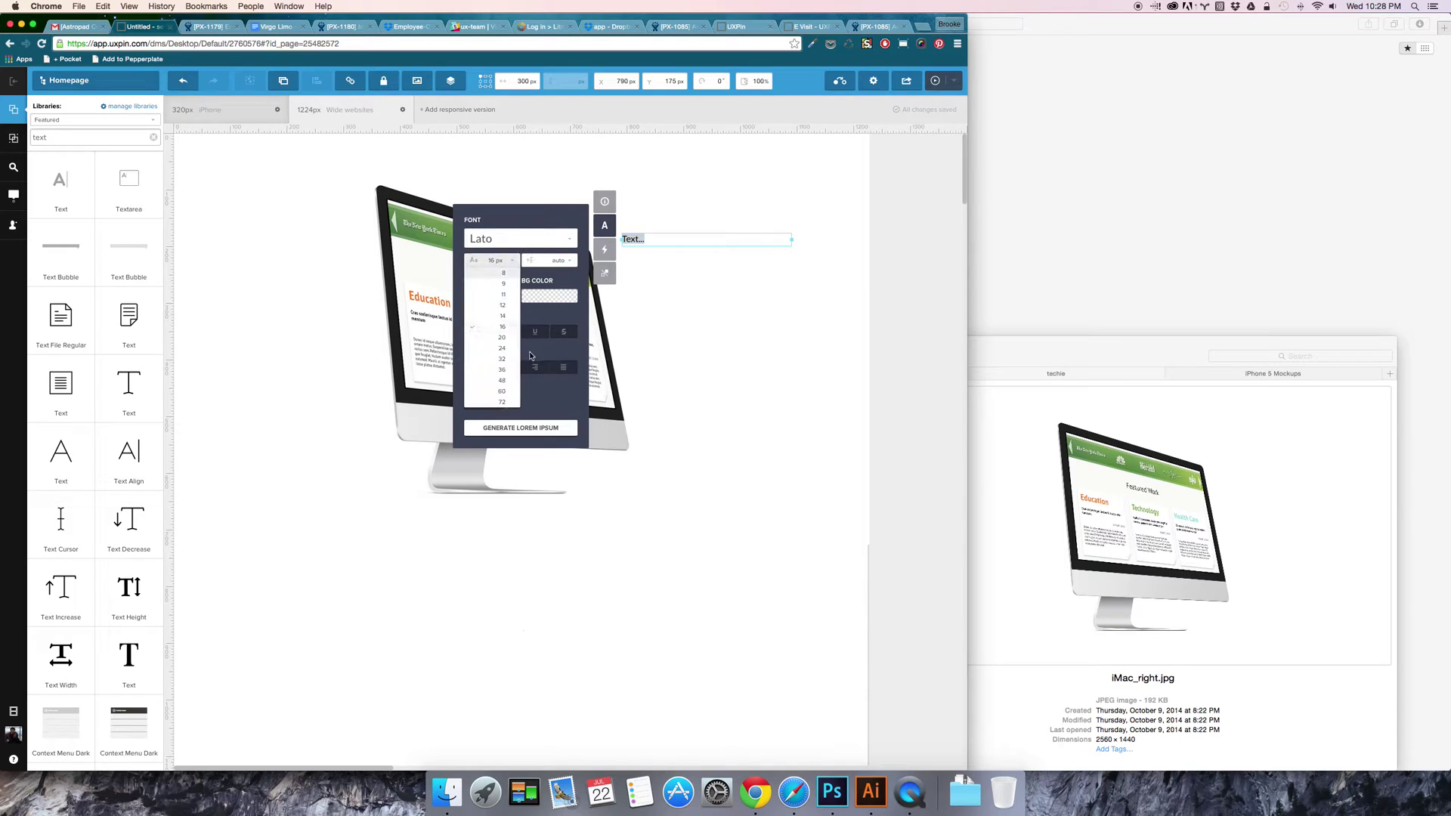
left_click(495, 381)
Step: Try green text colours from the Favourites swatches and the colour gradient
left_click(504, 300)
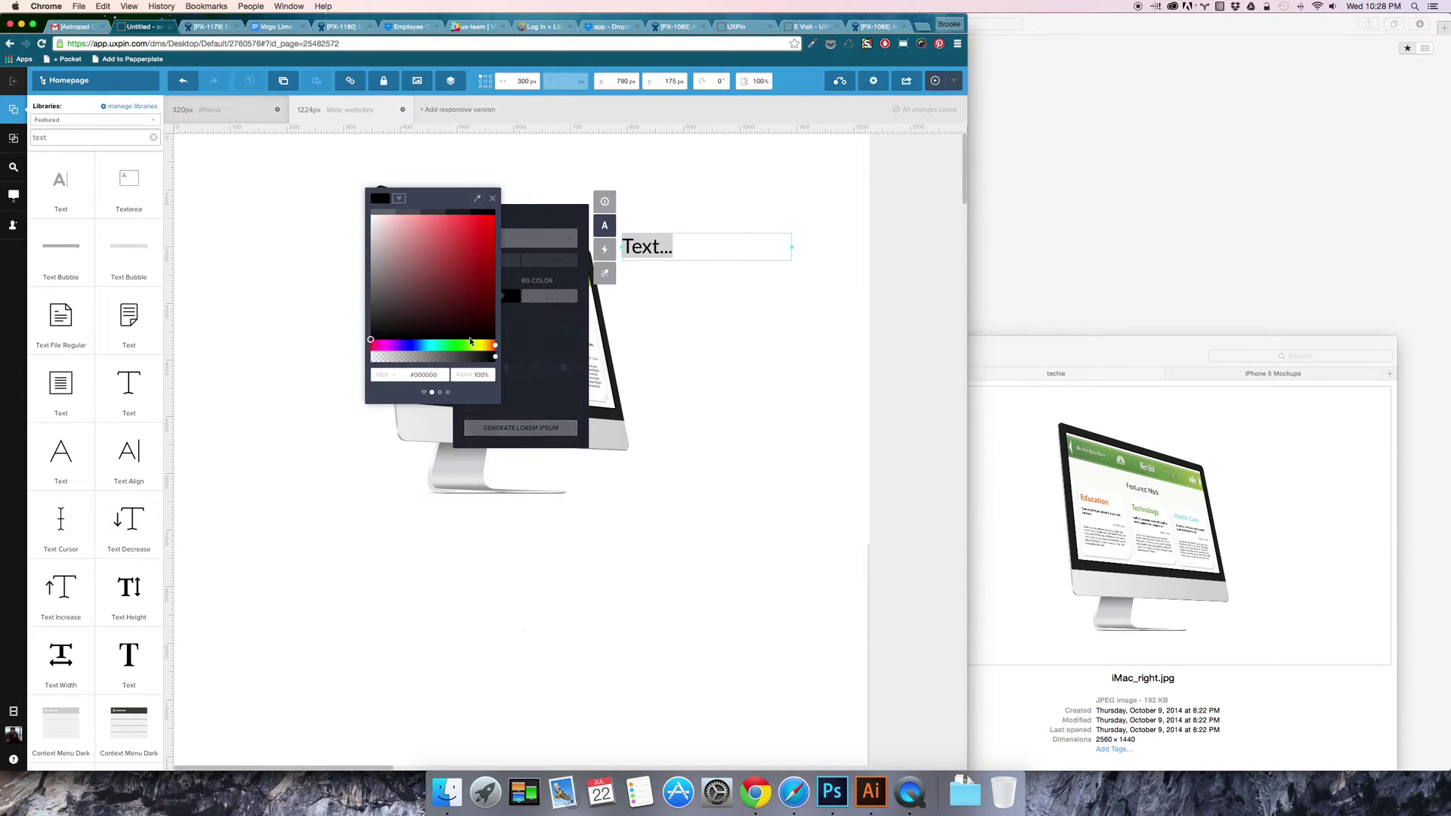
left_click(684, 181)
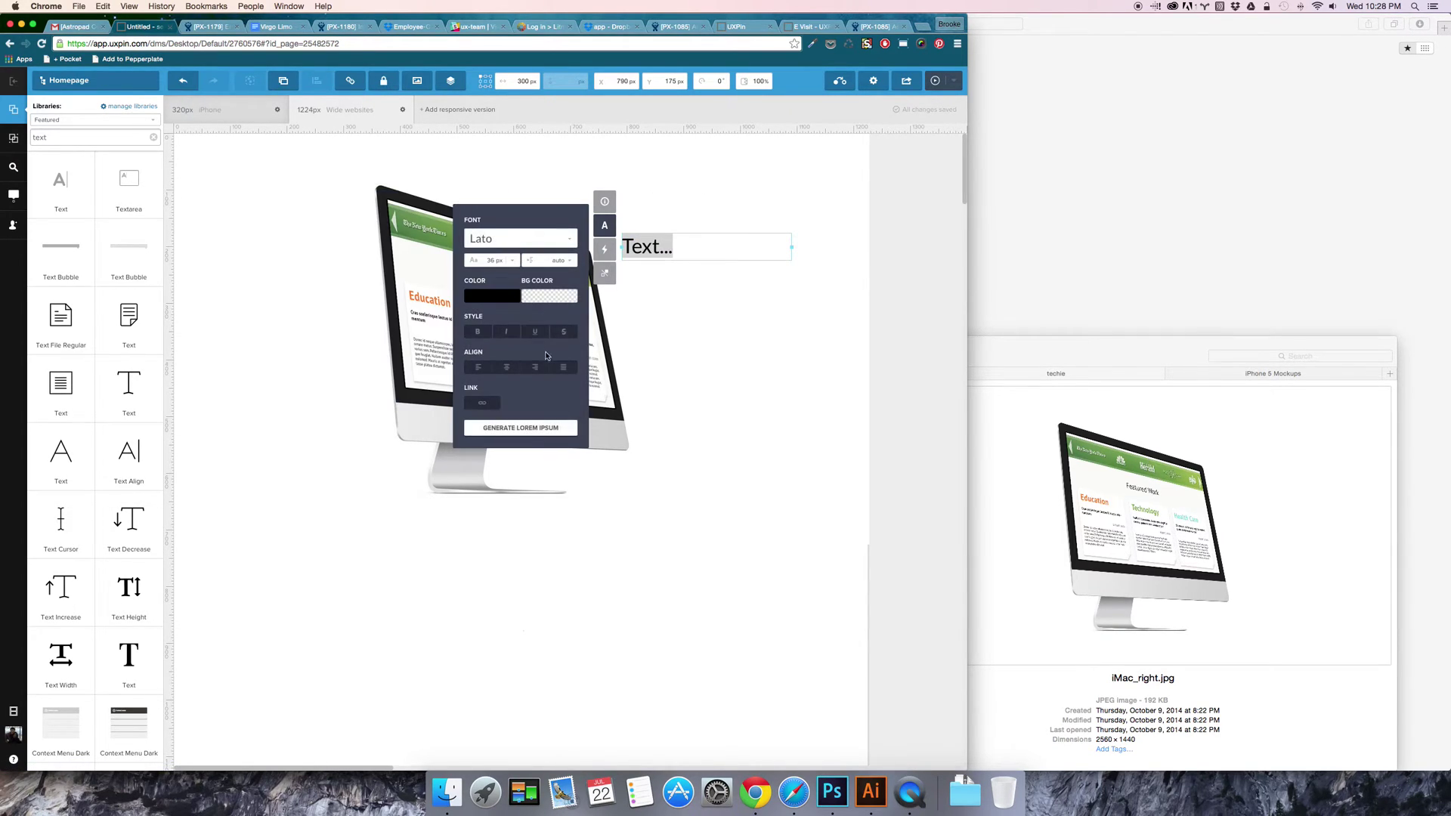
left_click(492, 306)
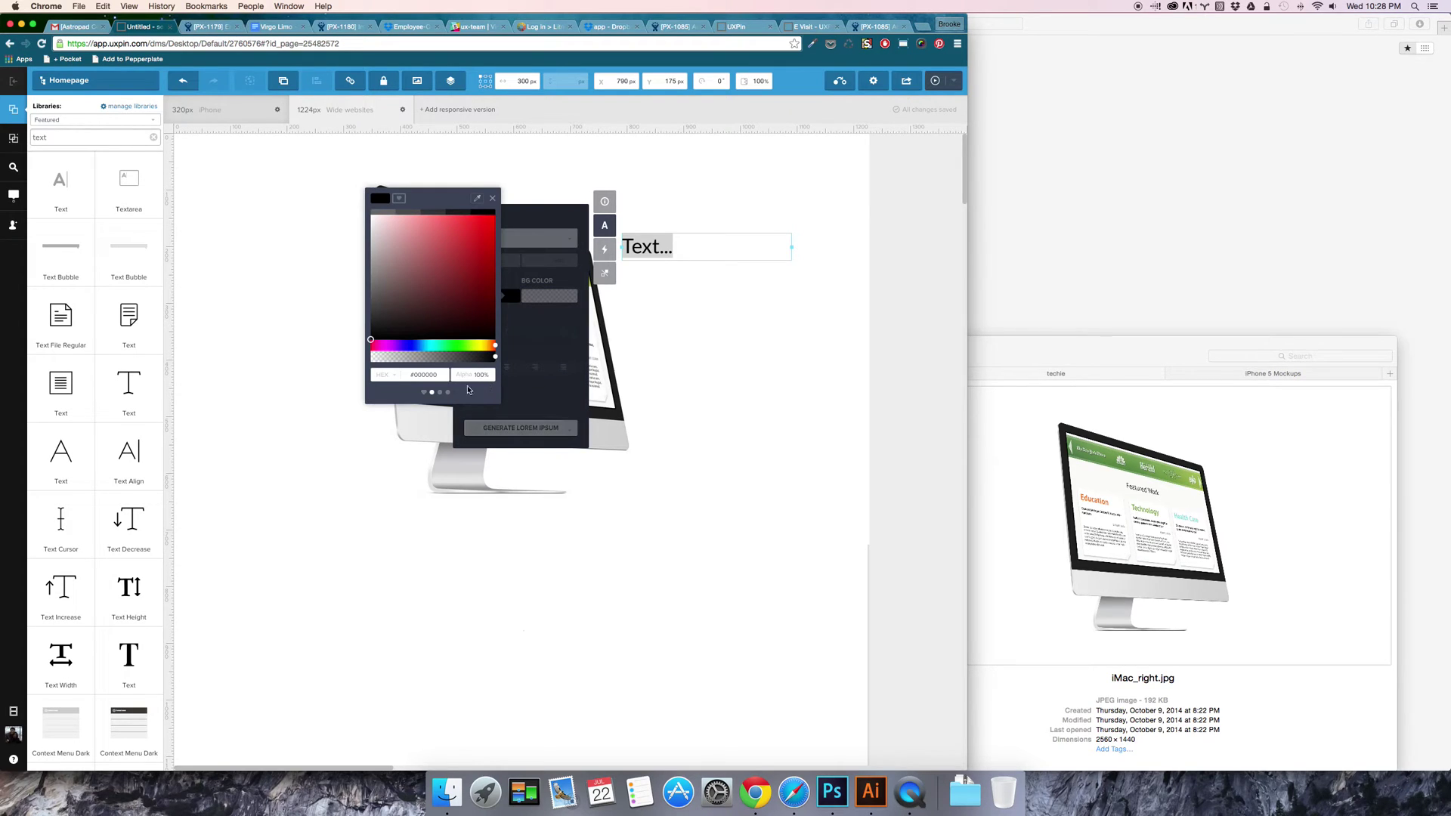
left_click(425, 393)
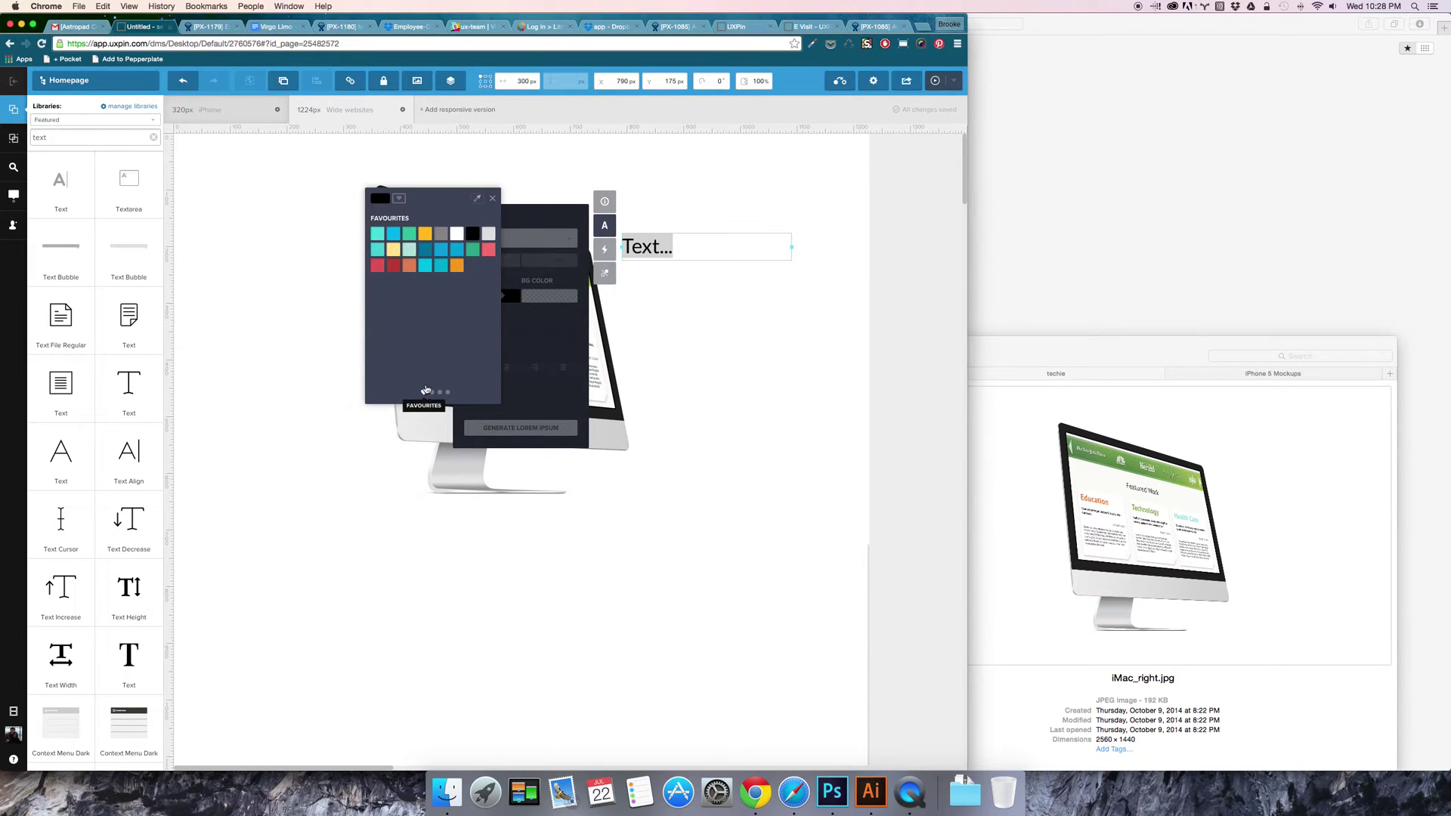
left_click(473, 250)
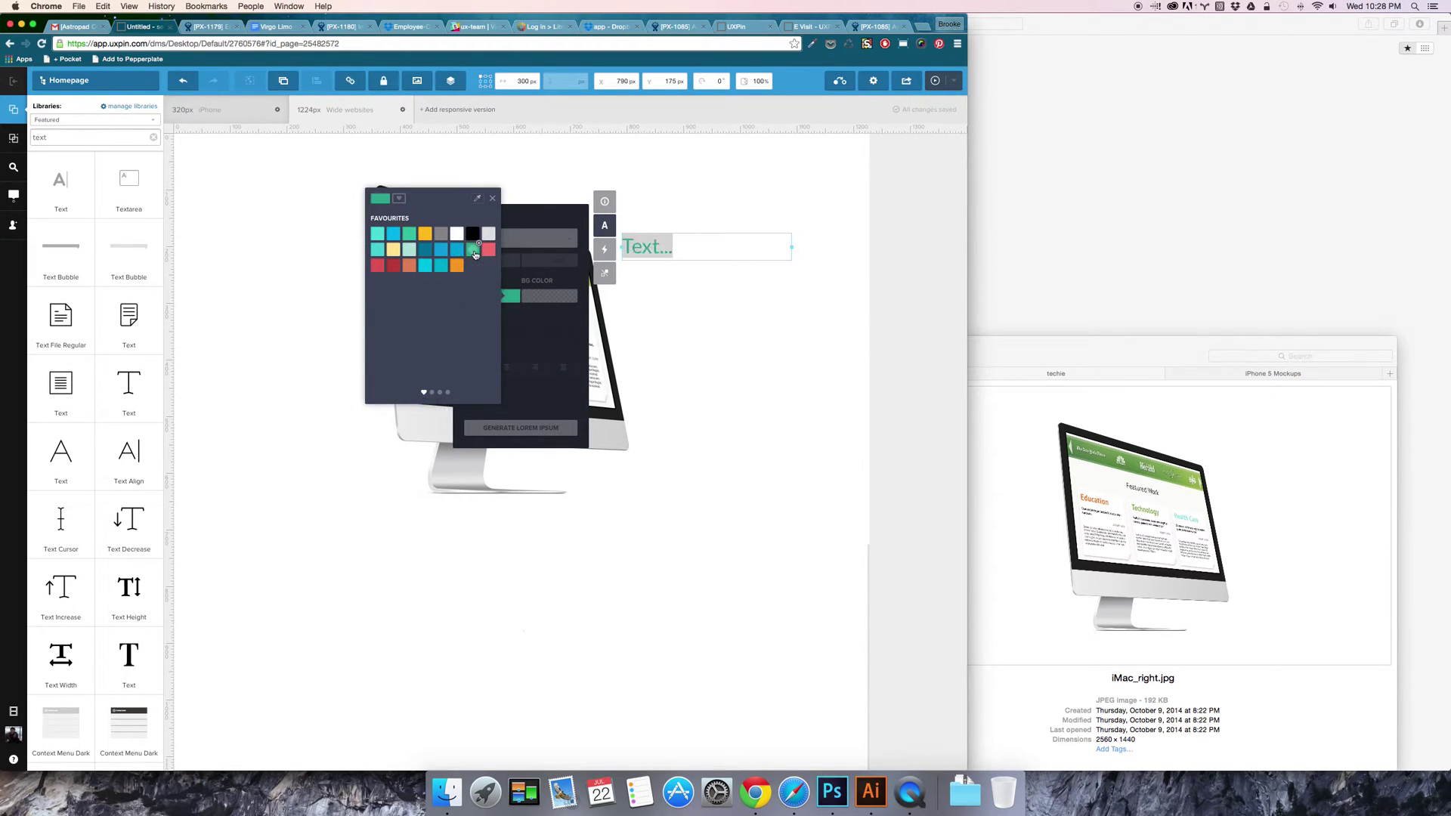
left_click(433, 392)
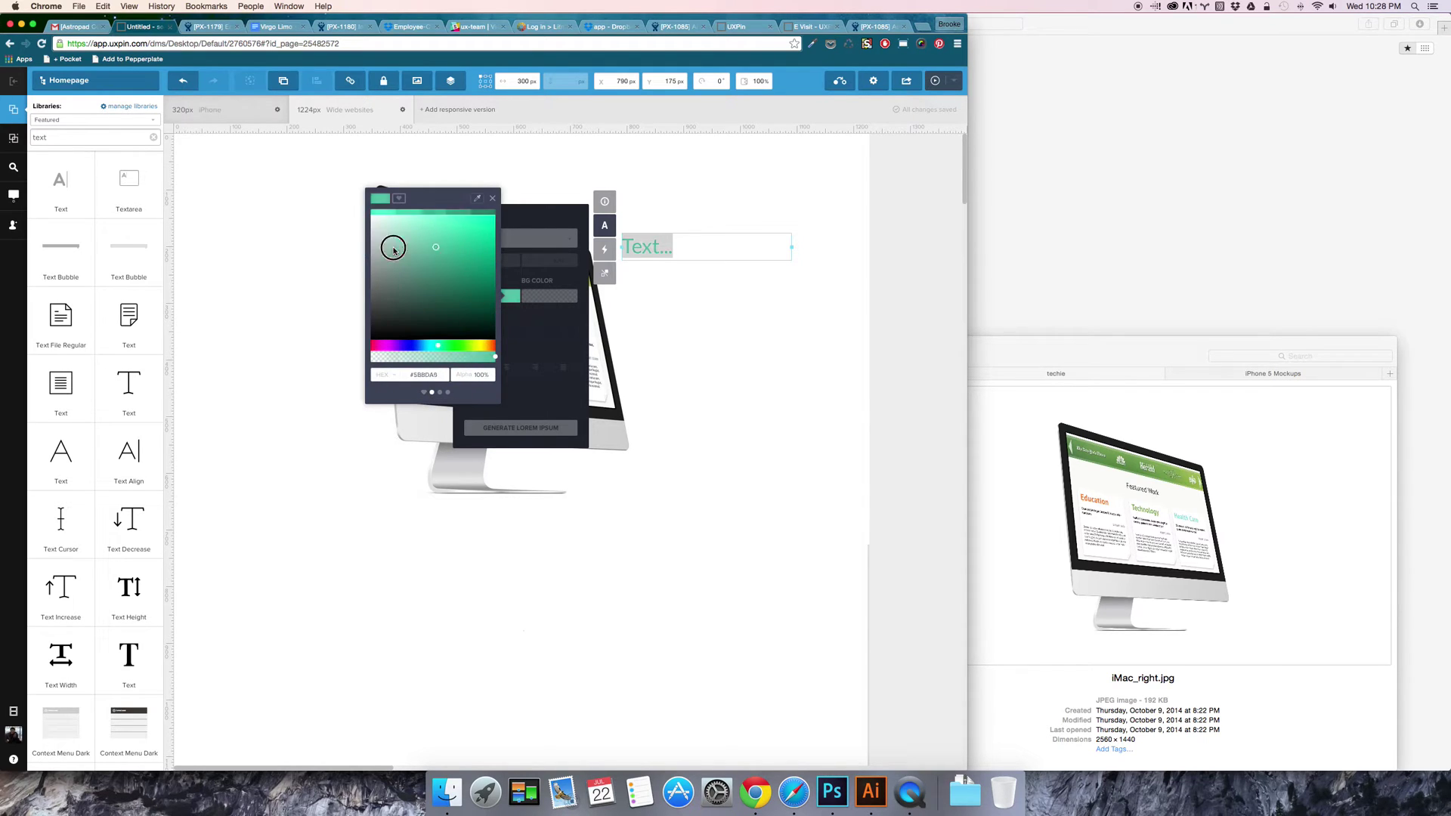
left_click_drag(391, 242, 460, 264)
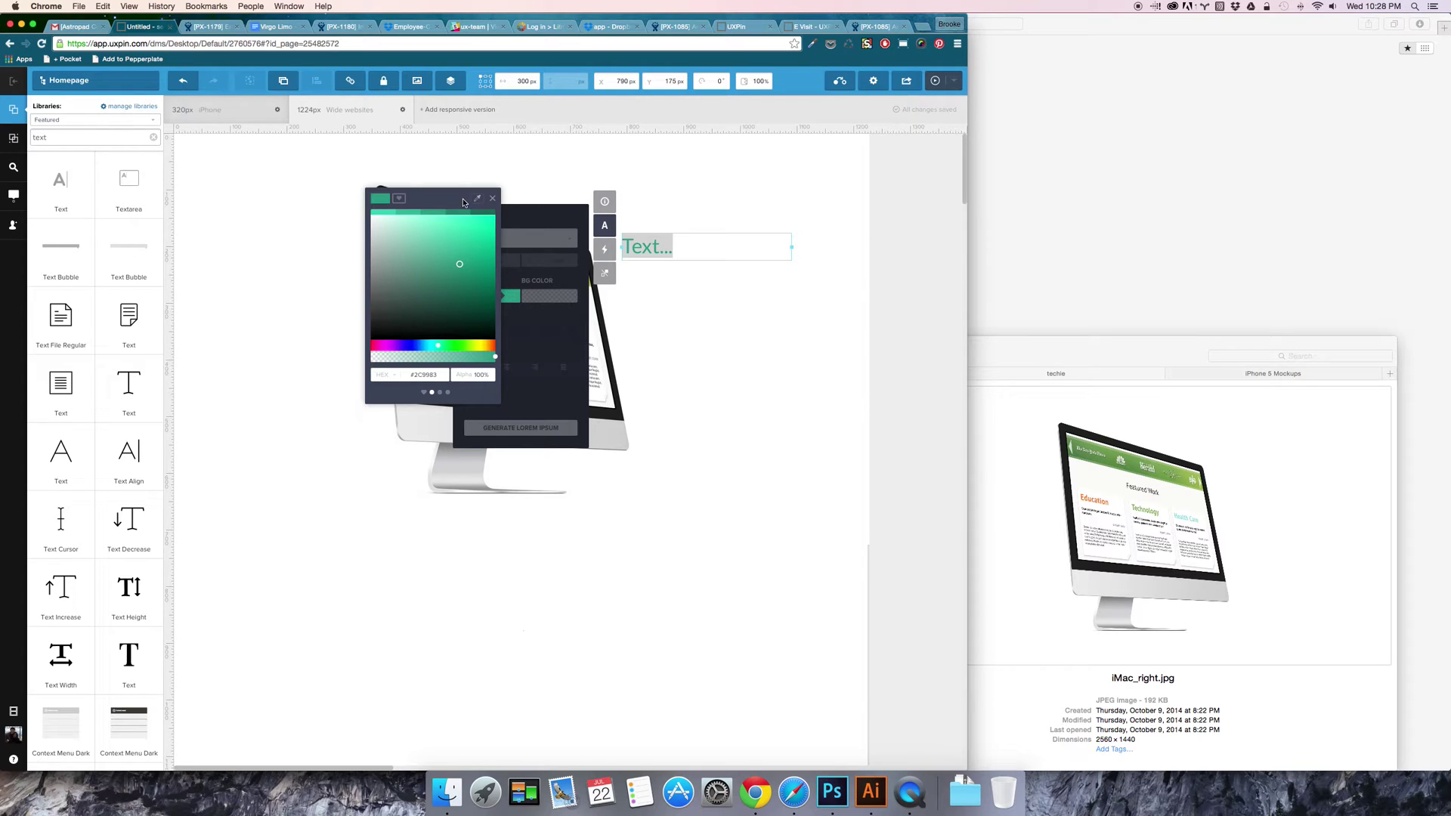
left_click(667, 224)
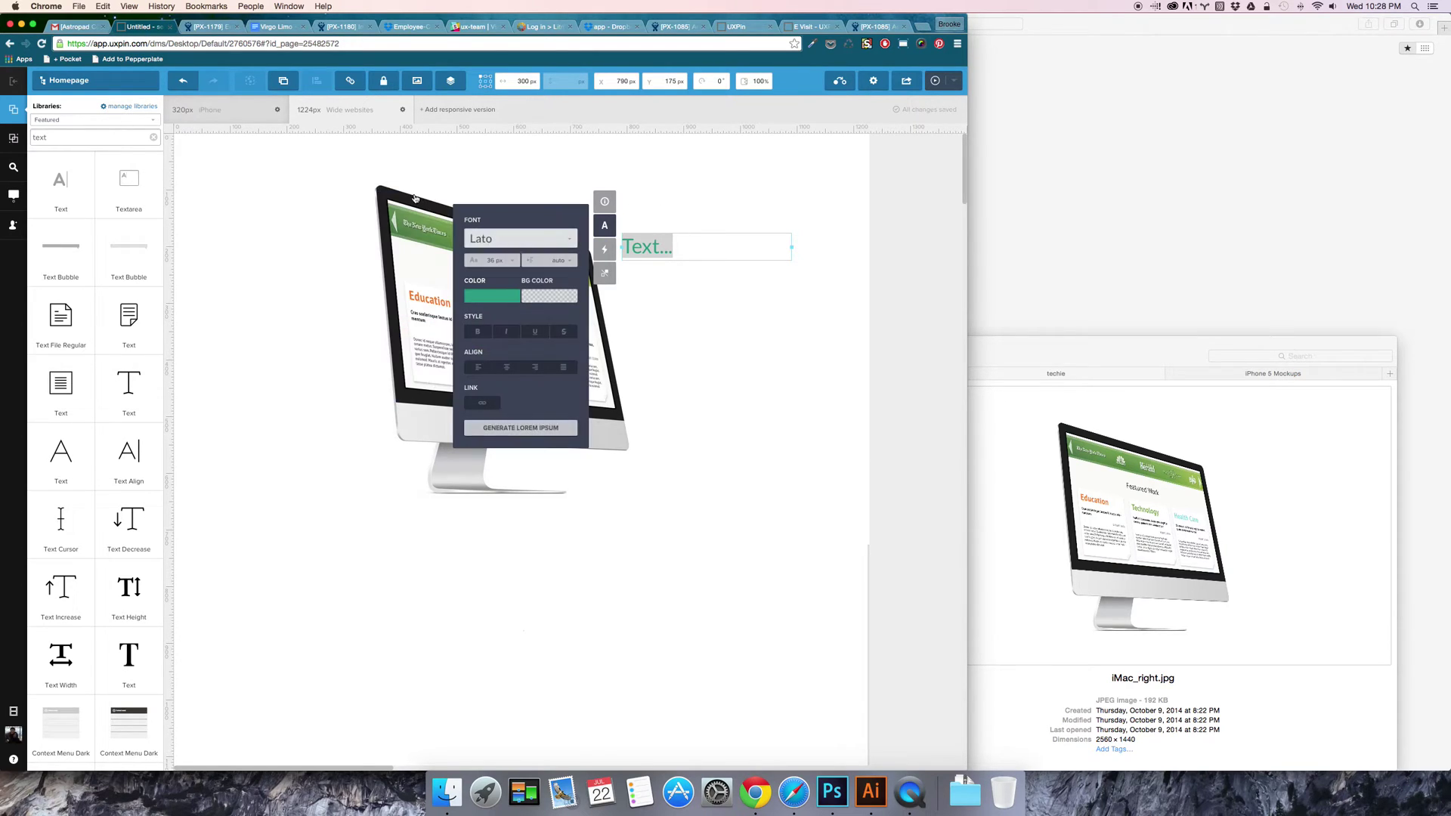
left_click(506, 210)
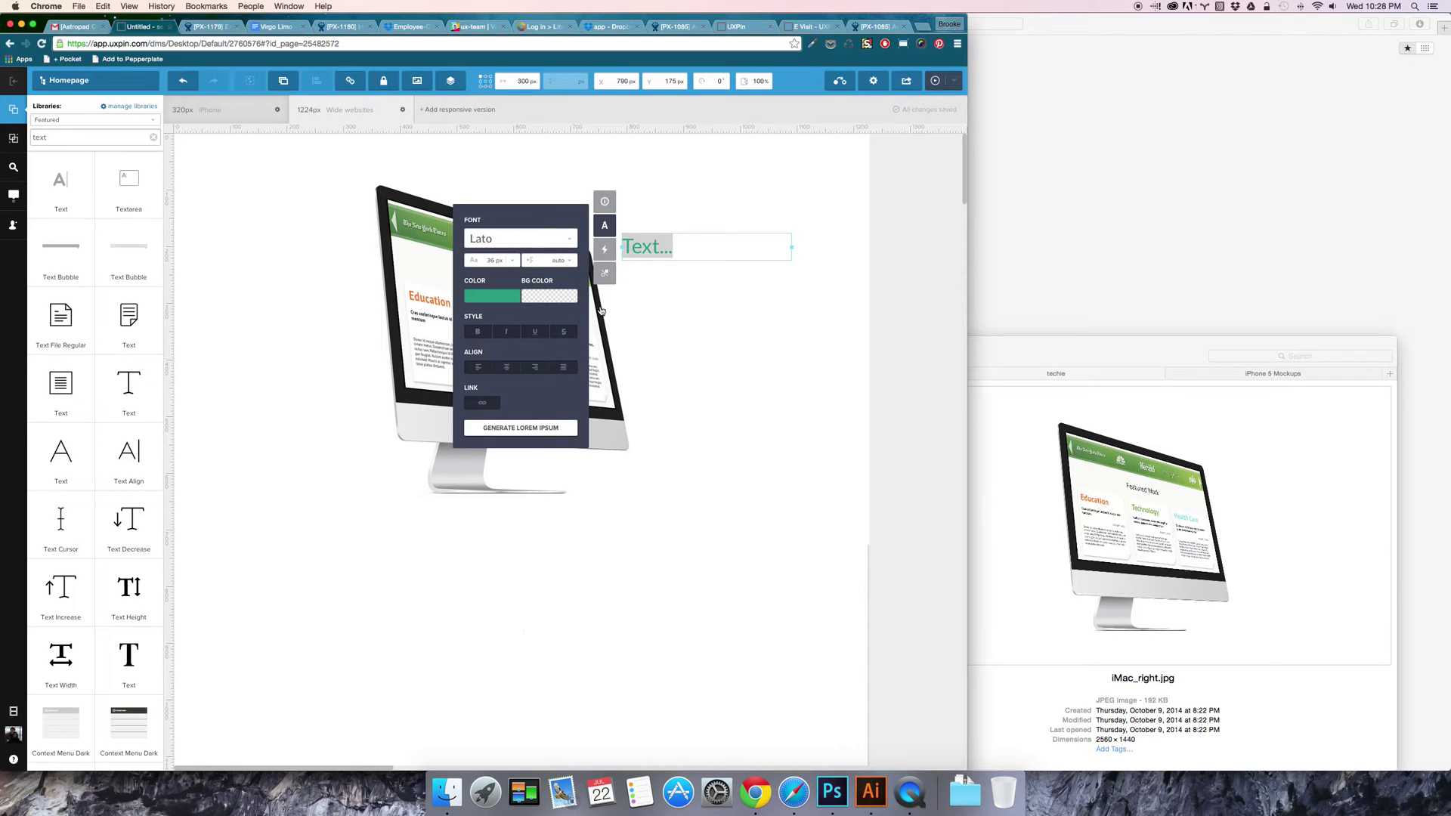
Step: Sample the iMac stand's grey with the system eyedropper as the text colour
left_click(503, 296)
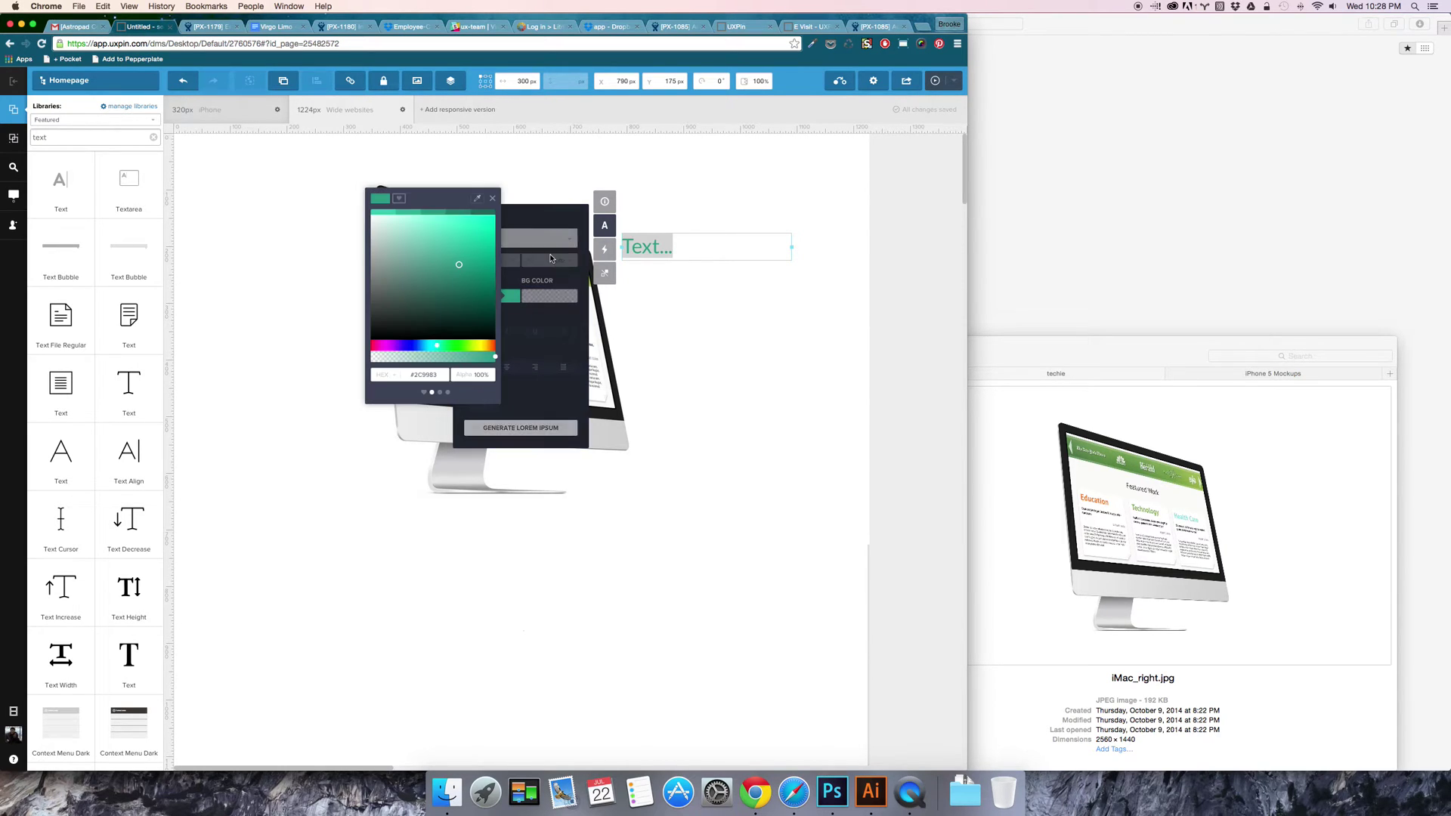
left_click(477, 198)
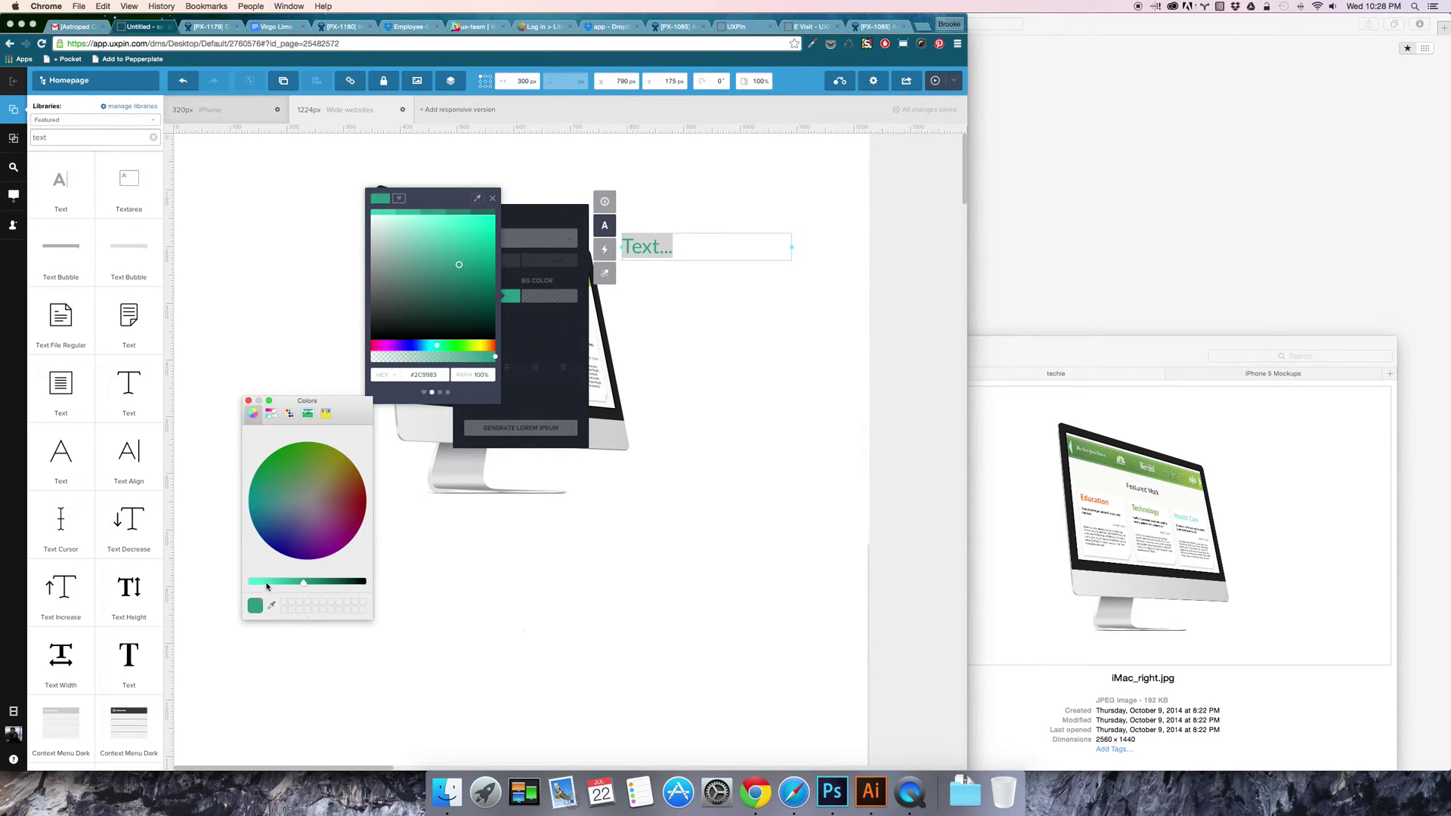
left_click(270, 607)
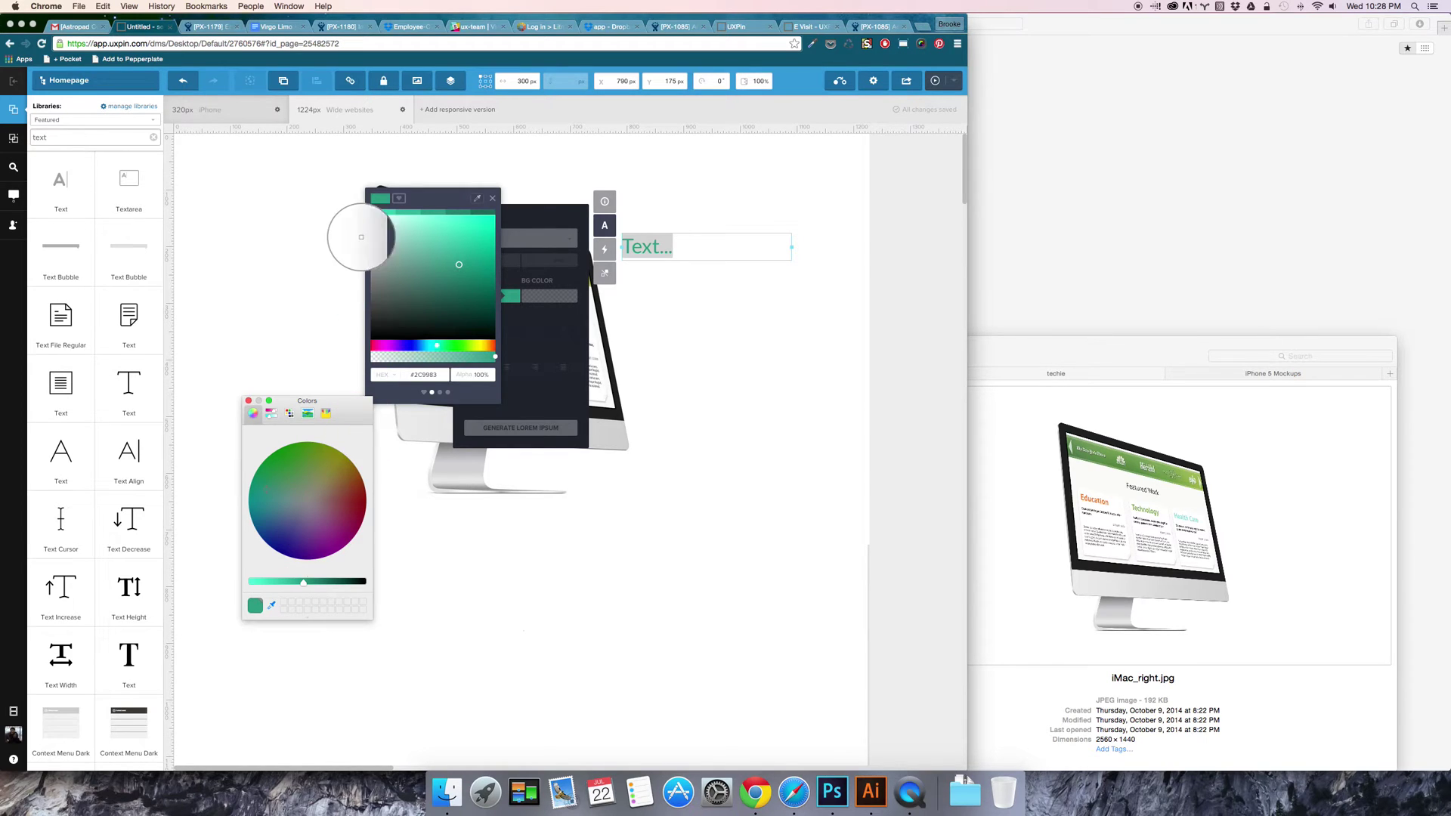
left_click(463, 470)
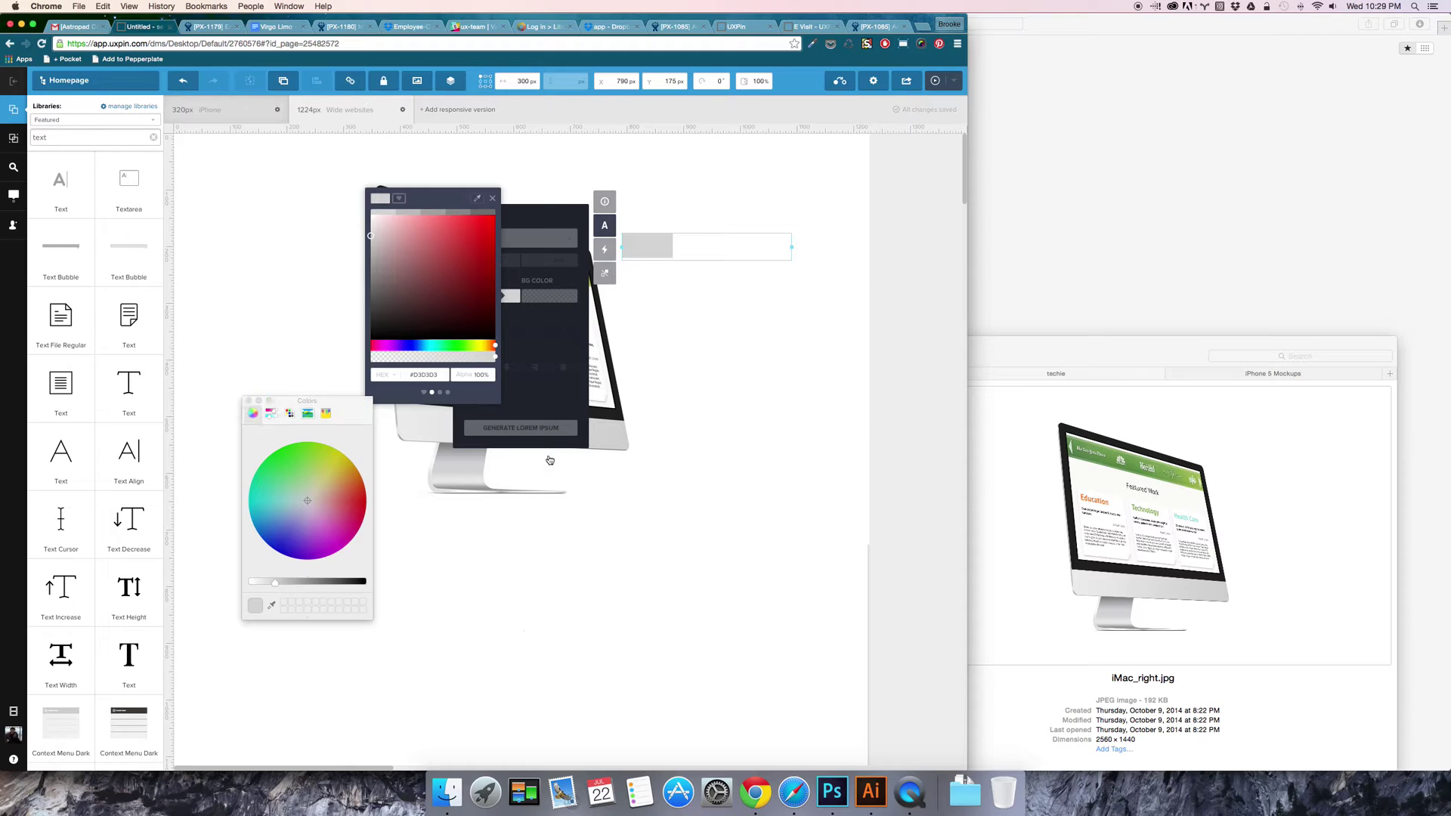
left_click(248, 401)
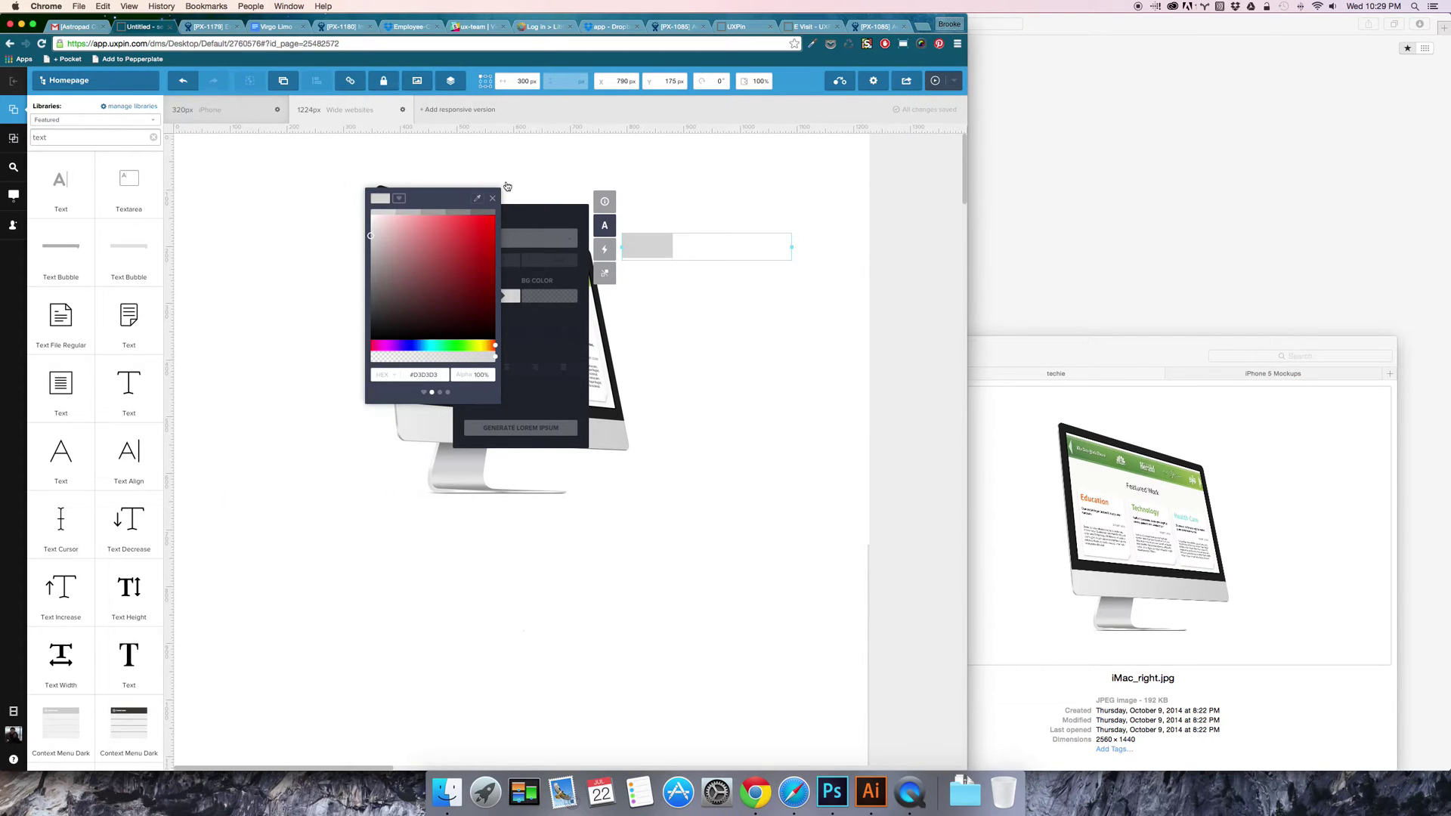
left_click(493, 200)
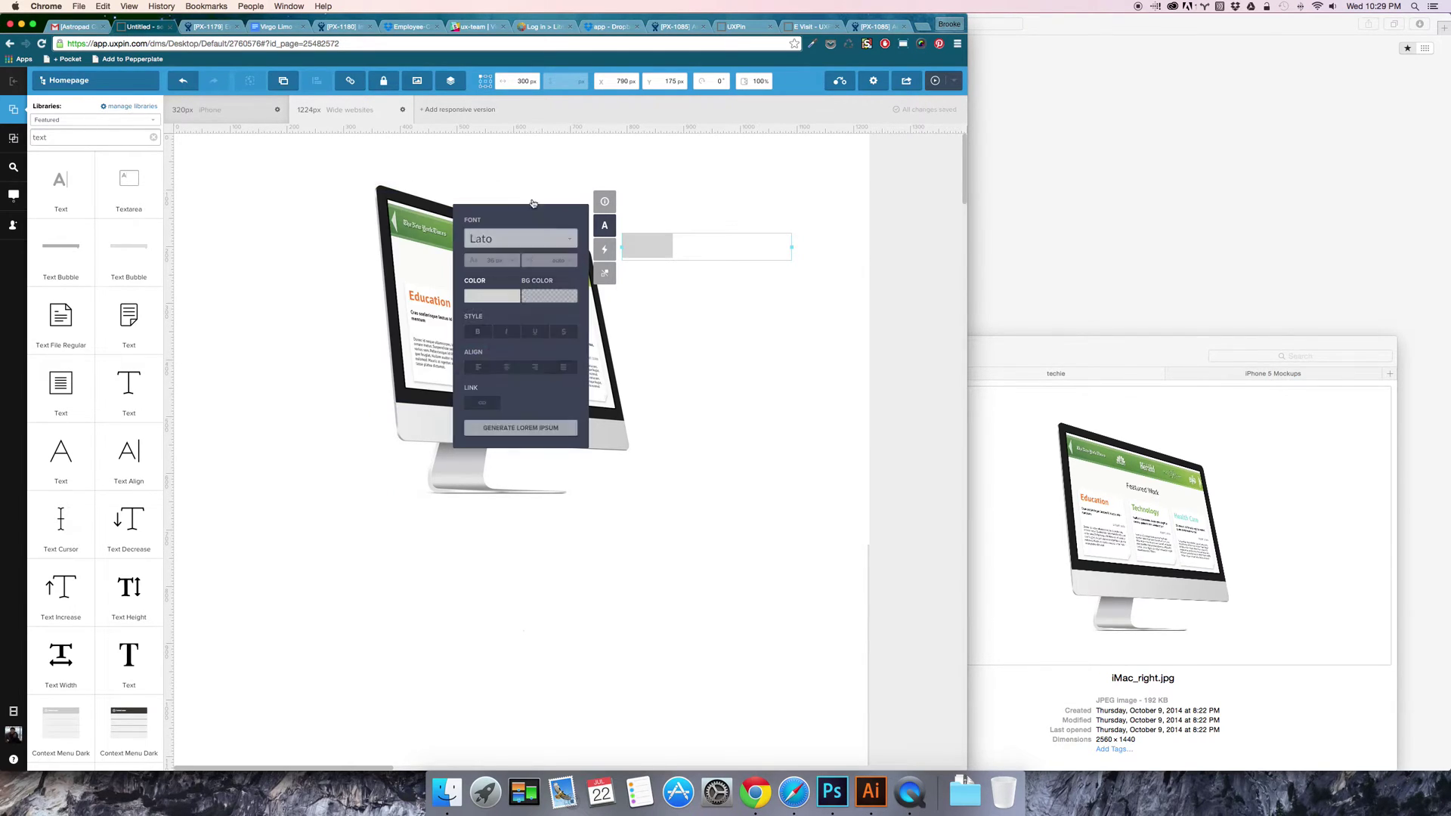
left_click(666, 307)
Step: Replace the 'Text...' placeholder beside the iMac with 'Header'
left_click(639, 255)
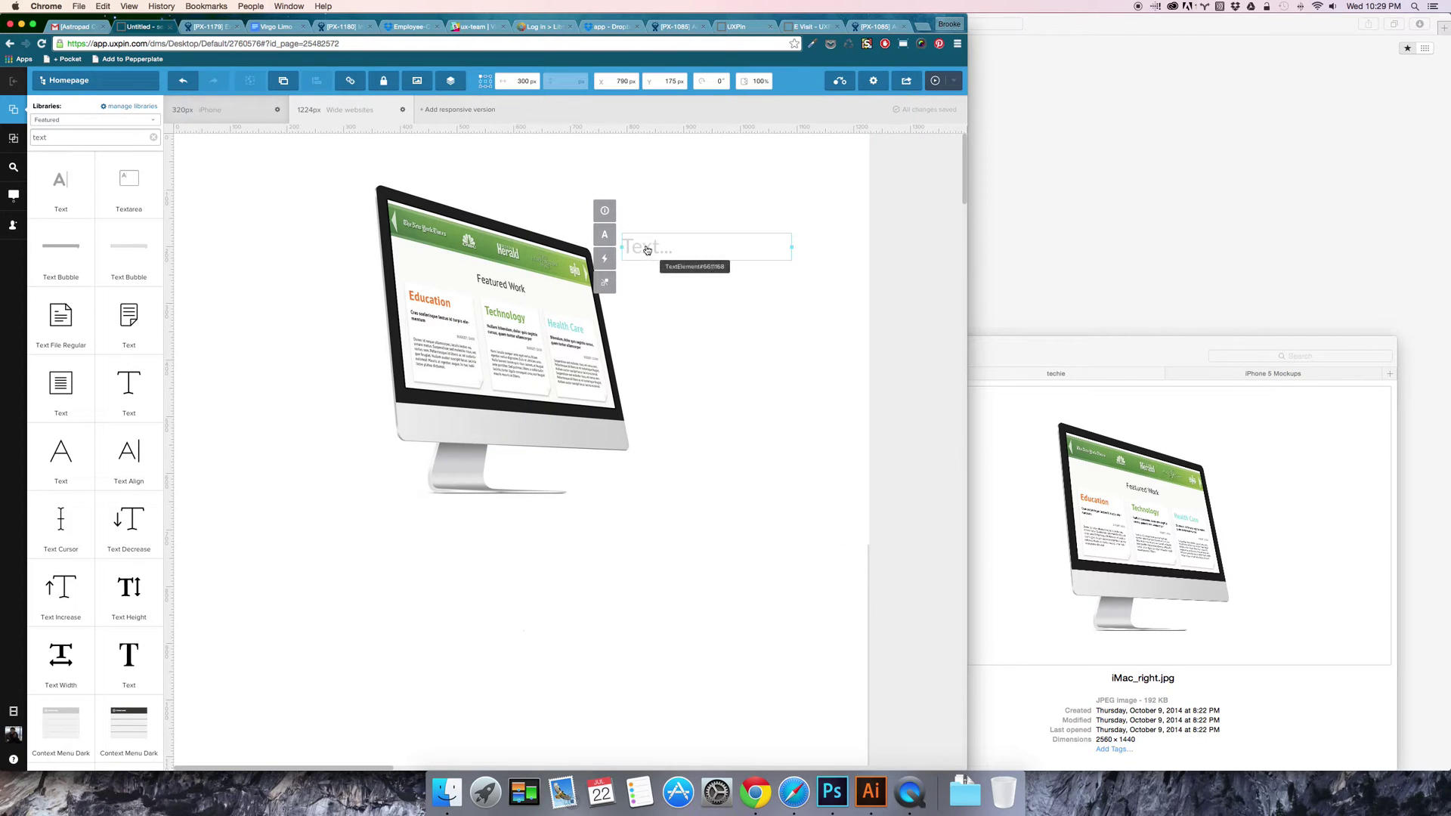
double_click(654, 247)
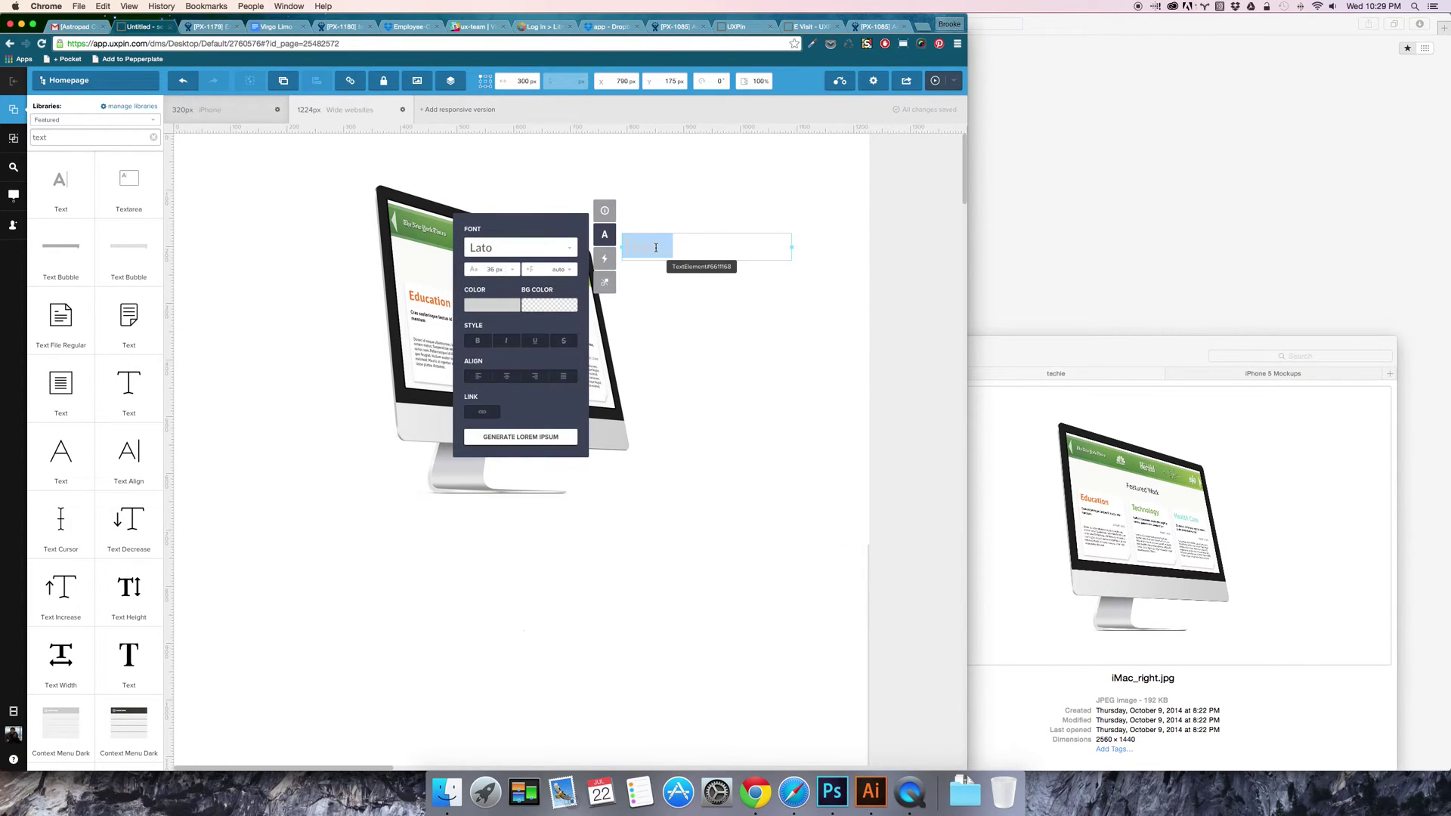
type("Header")
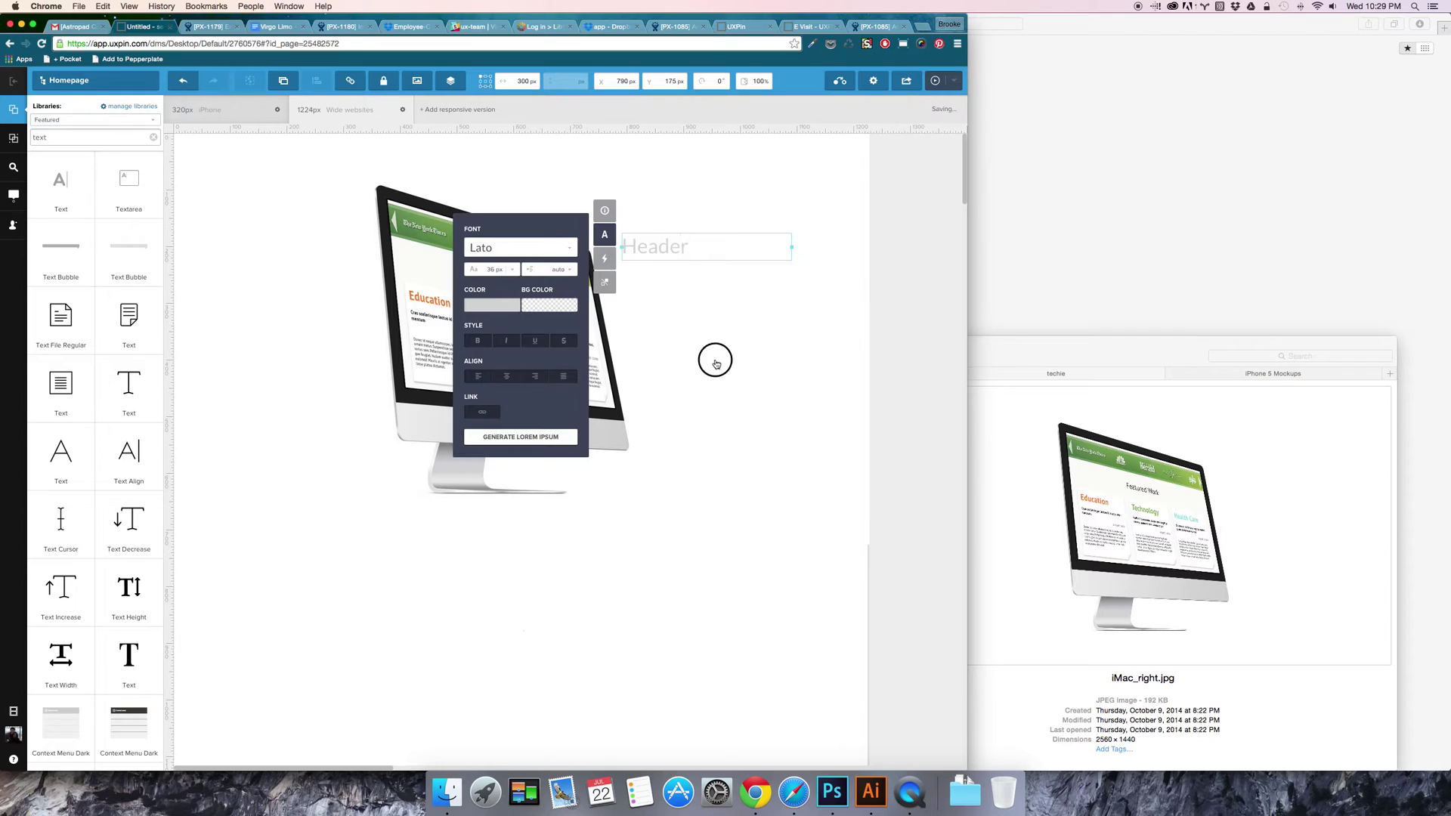
left_click(716, 360)
left_click(616, 654)
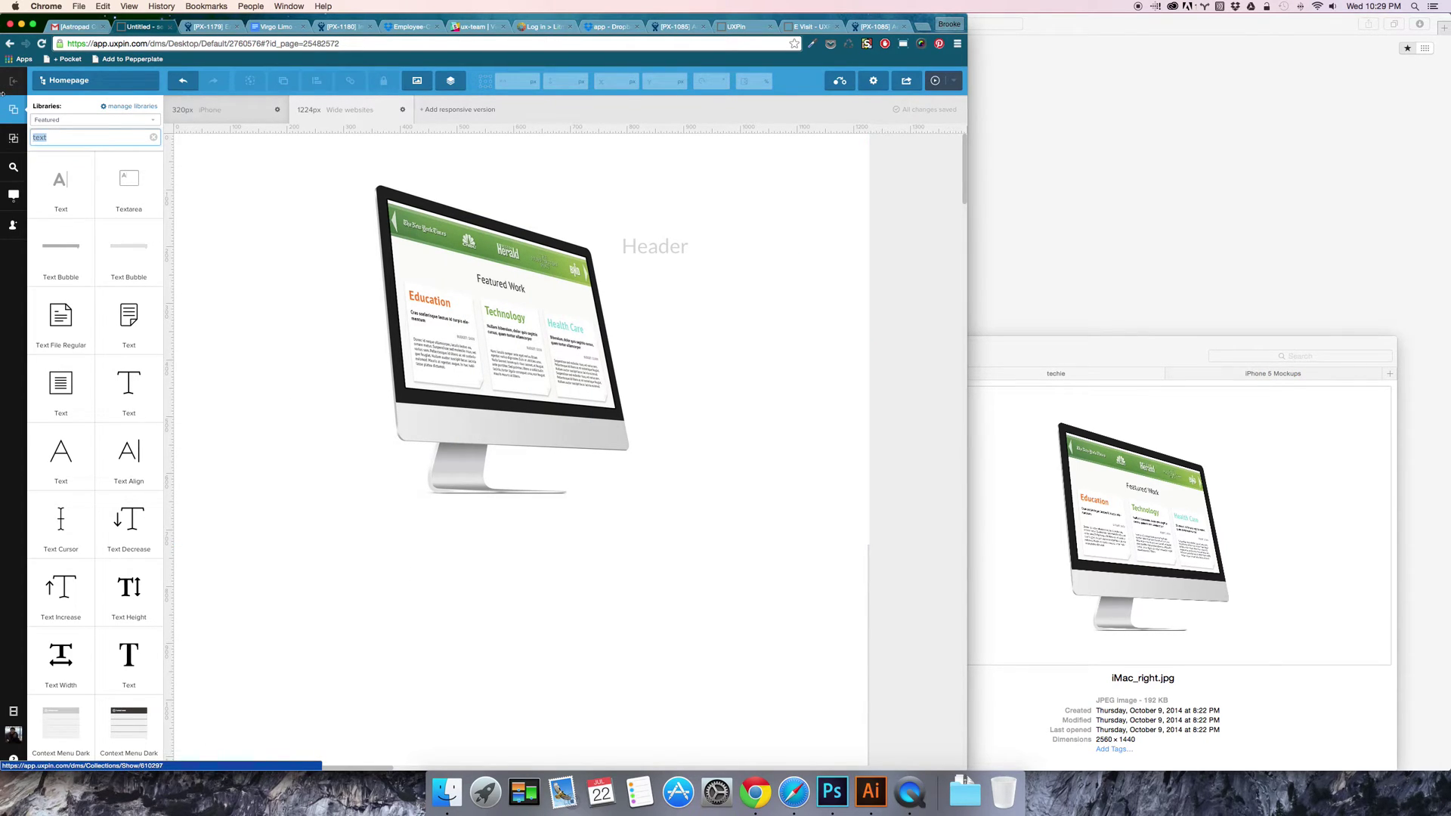
Step: Search the library for 'button' and place a Button below the Header text
type("button")
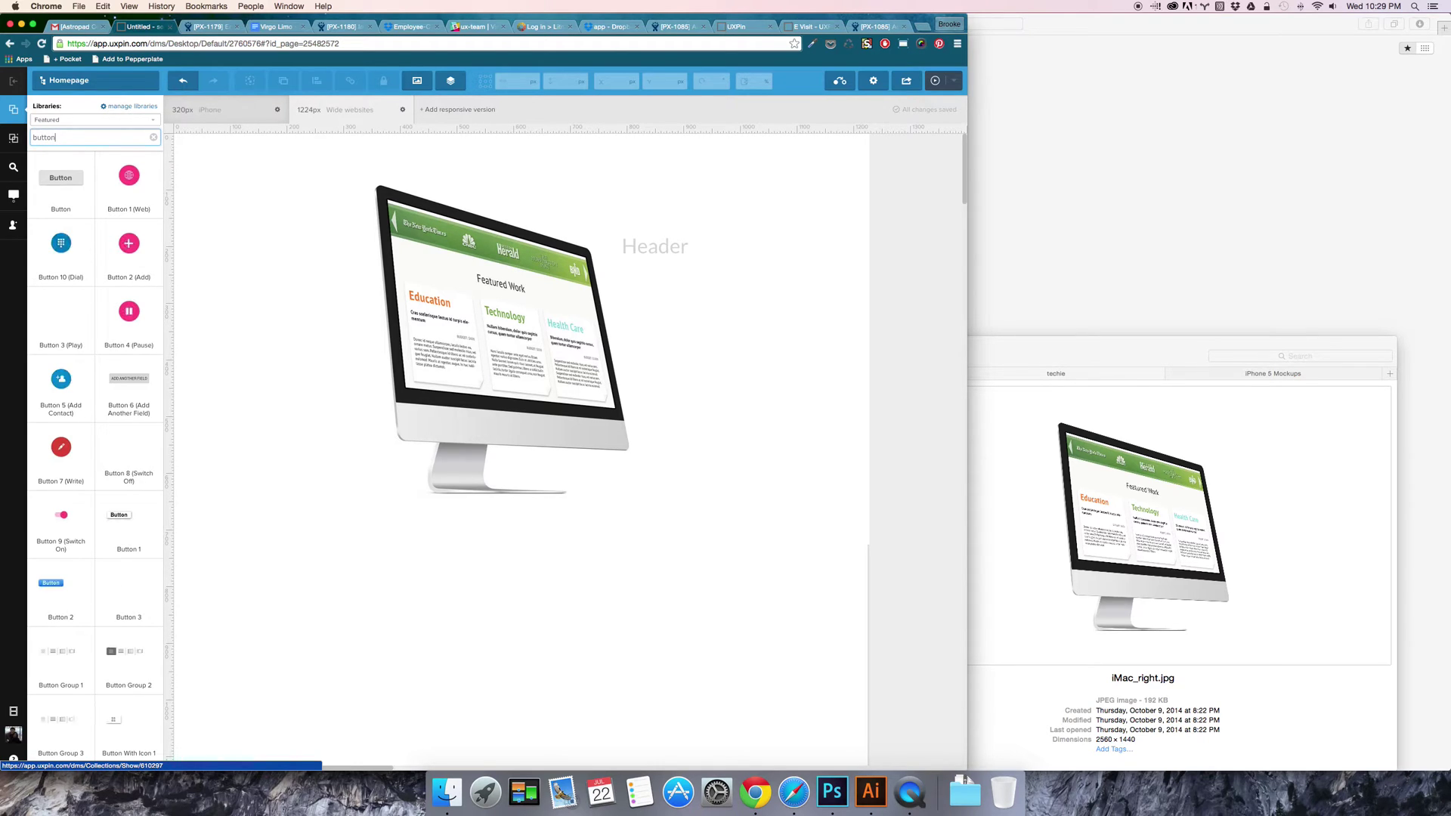
left_click_drag(60, 178, 687, 332)
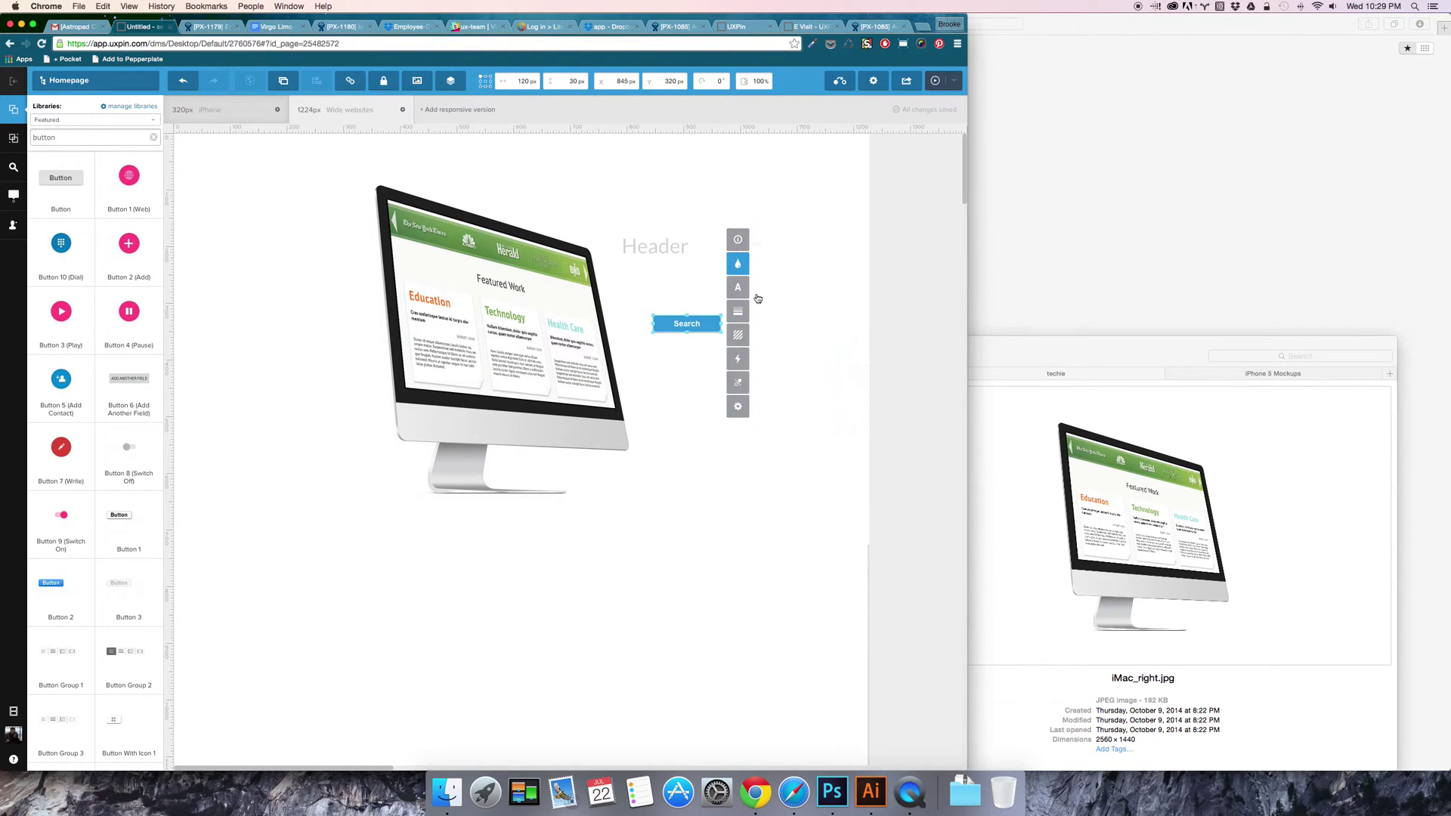
Step: Link the button's four corner radii and set them to 8 px
mouse_move(745, 244)
scroll(819, 432, "down", 2)
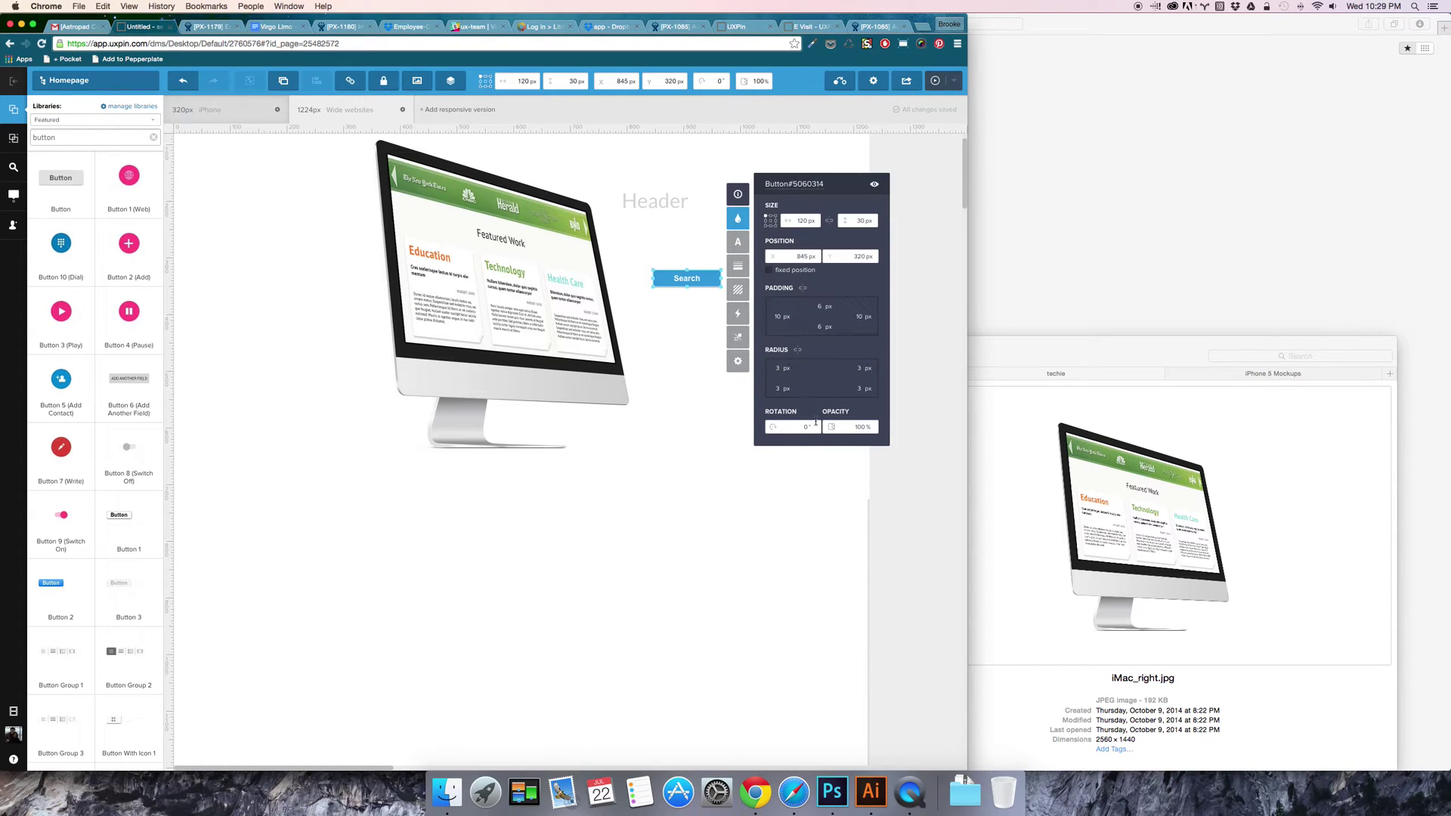
left_click(800, 351)
key("Return")
left_click(821, 379)
key("BackSpace")
Step: Set the button label font to Lato with a green Favourites colour
left_click(739, 250)
left_click(794, 257)
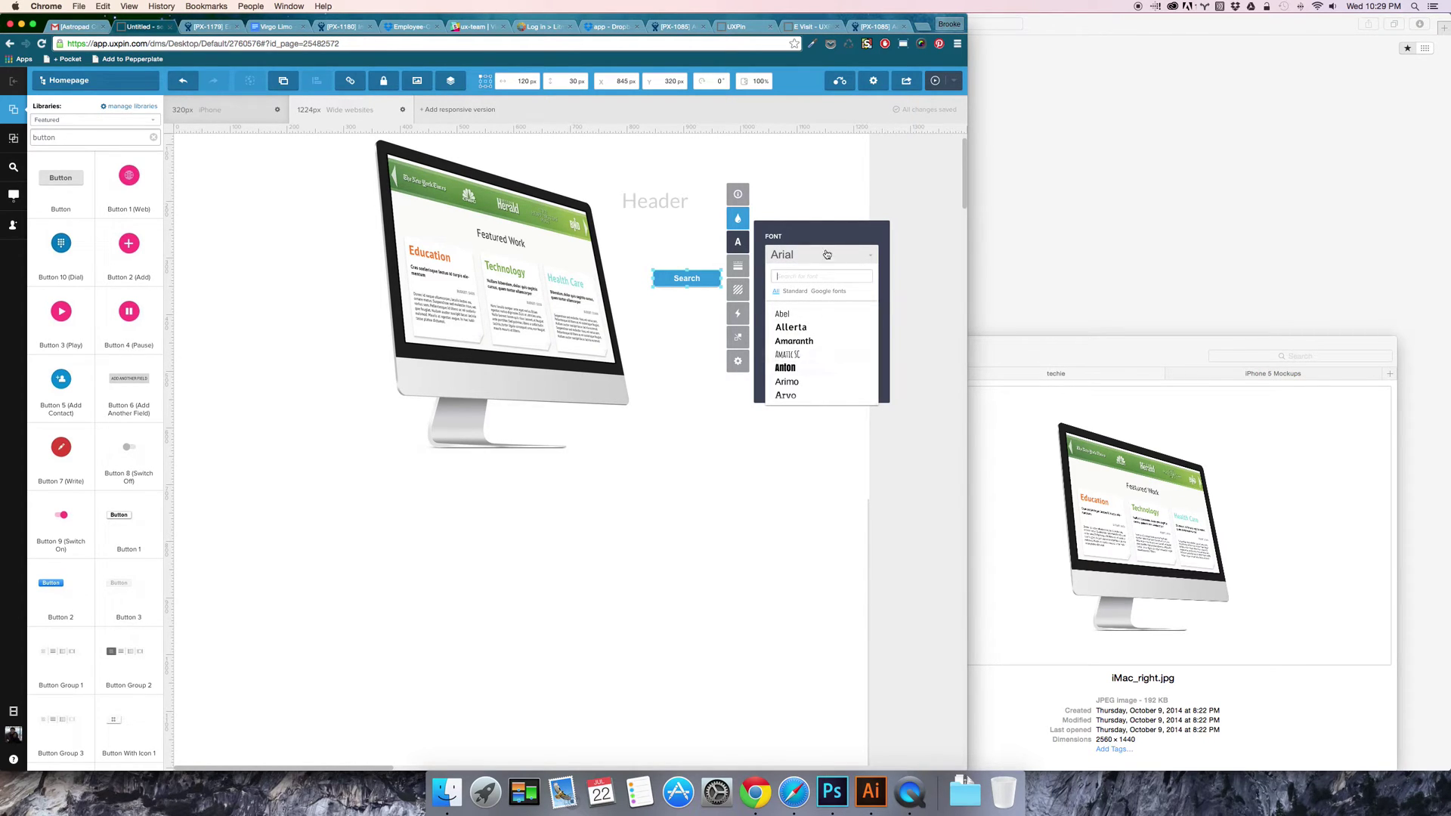
left_click(811, 228)
left_click(801, 257)
type("lato")
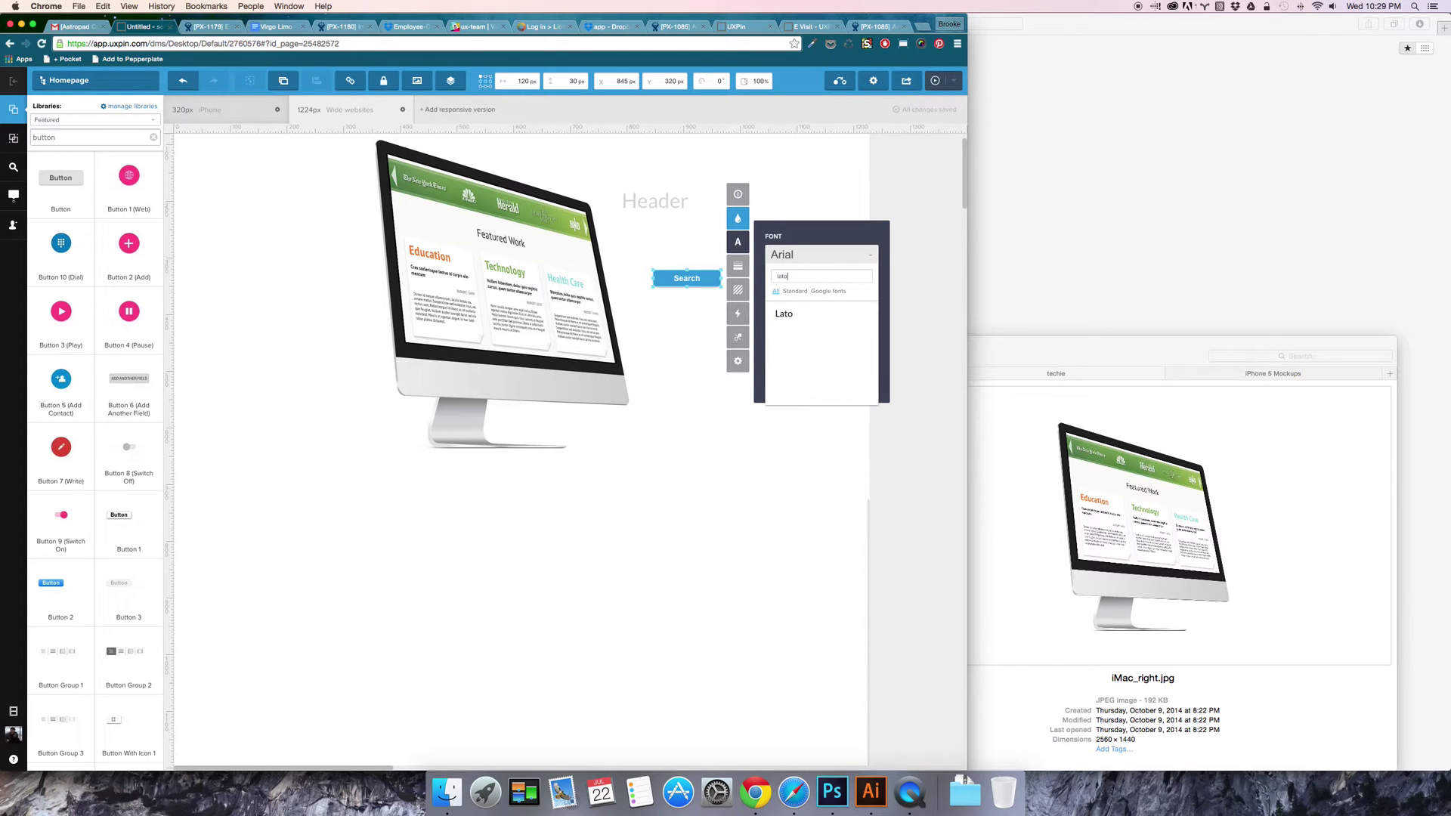
left_click(783, 314)
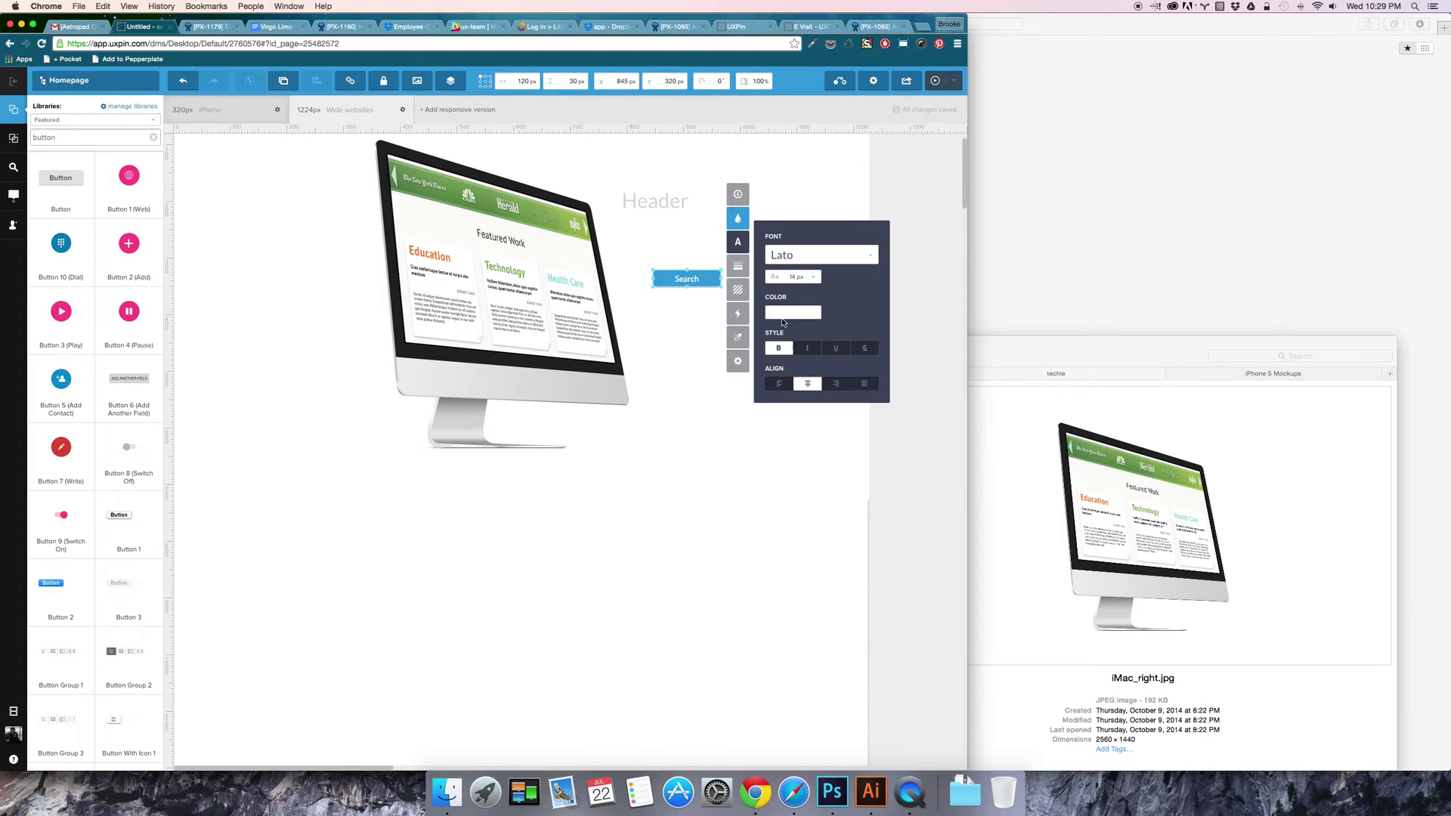
left_click(792, 318)
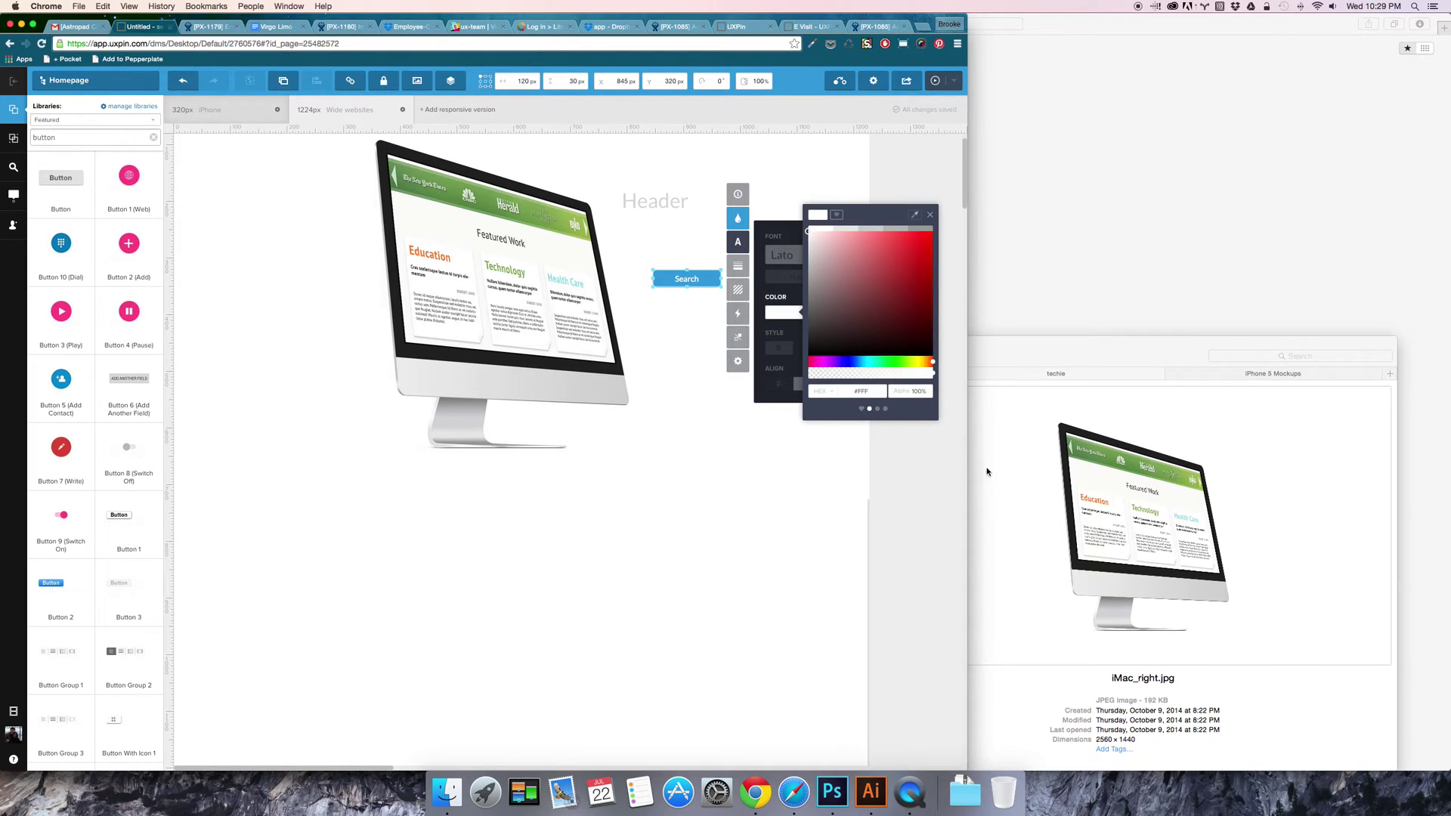
left_click(863, 409)
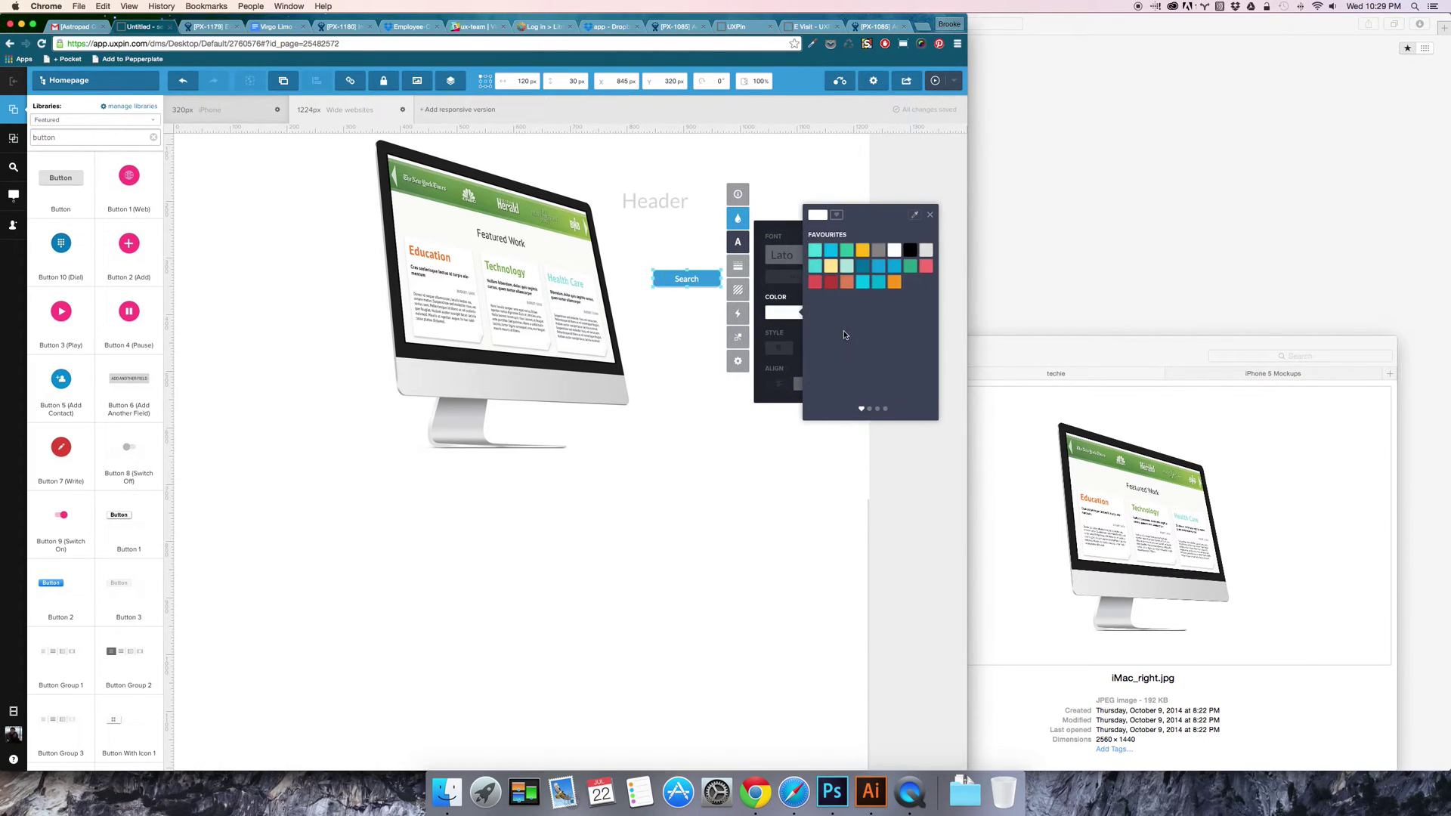
left_click(909, 269)
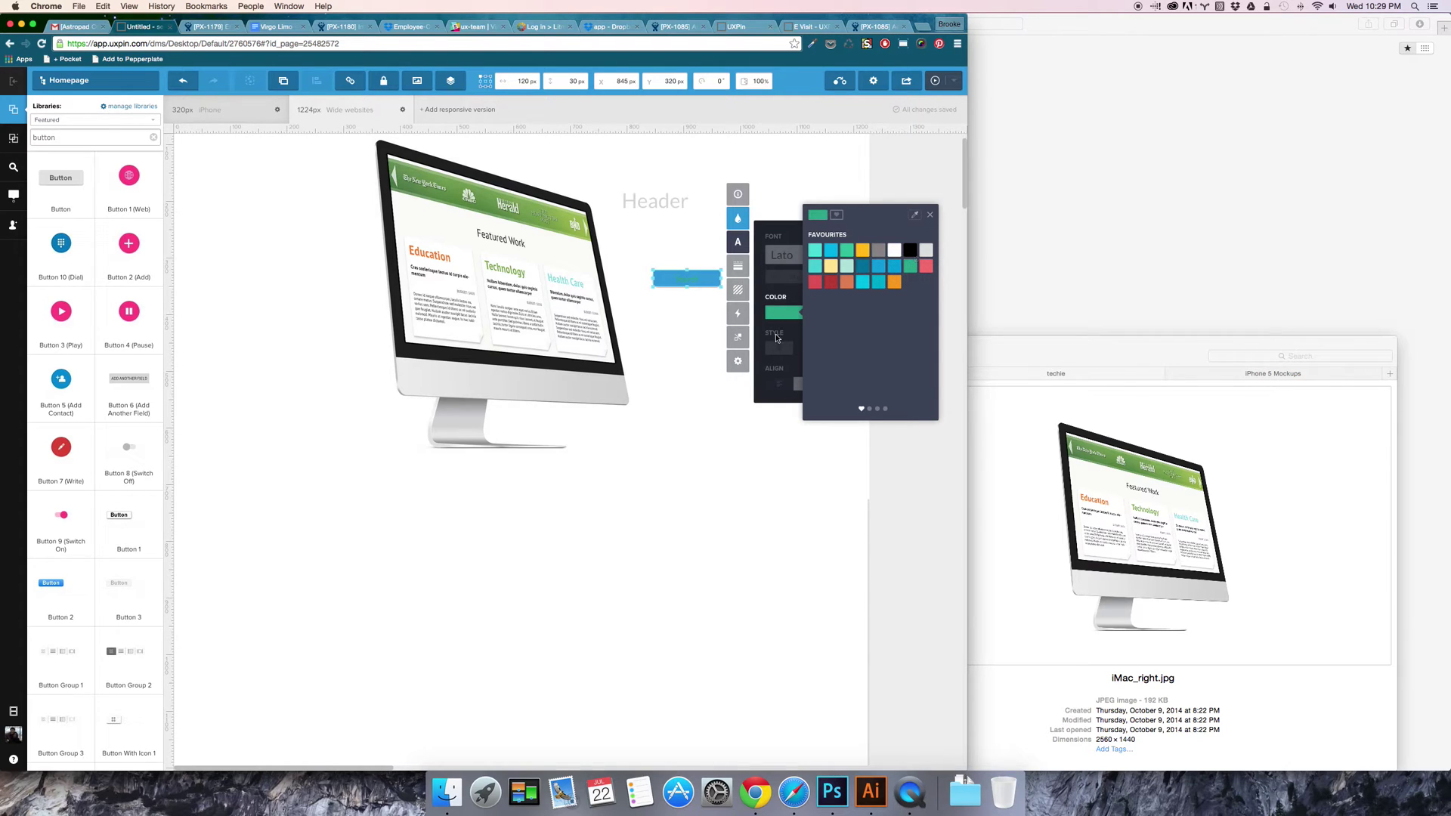
Step: Give the Search button a solid green Favourites border of size 2
left_click(740, 291)
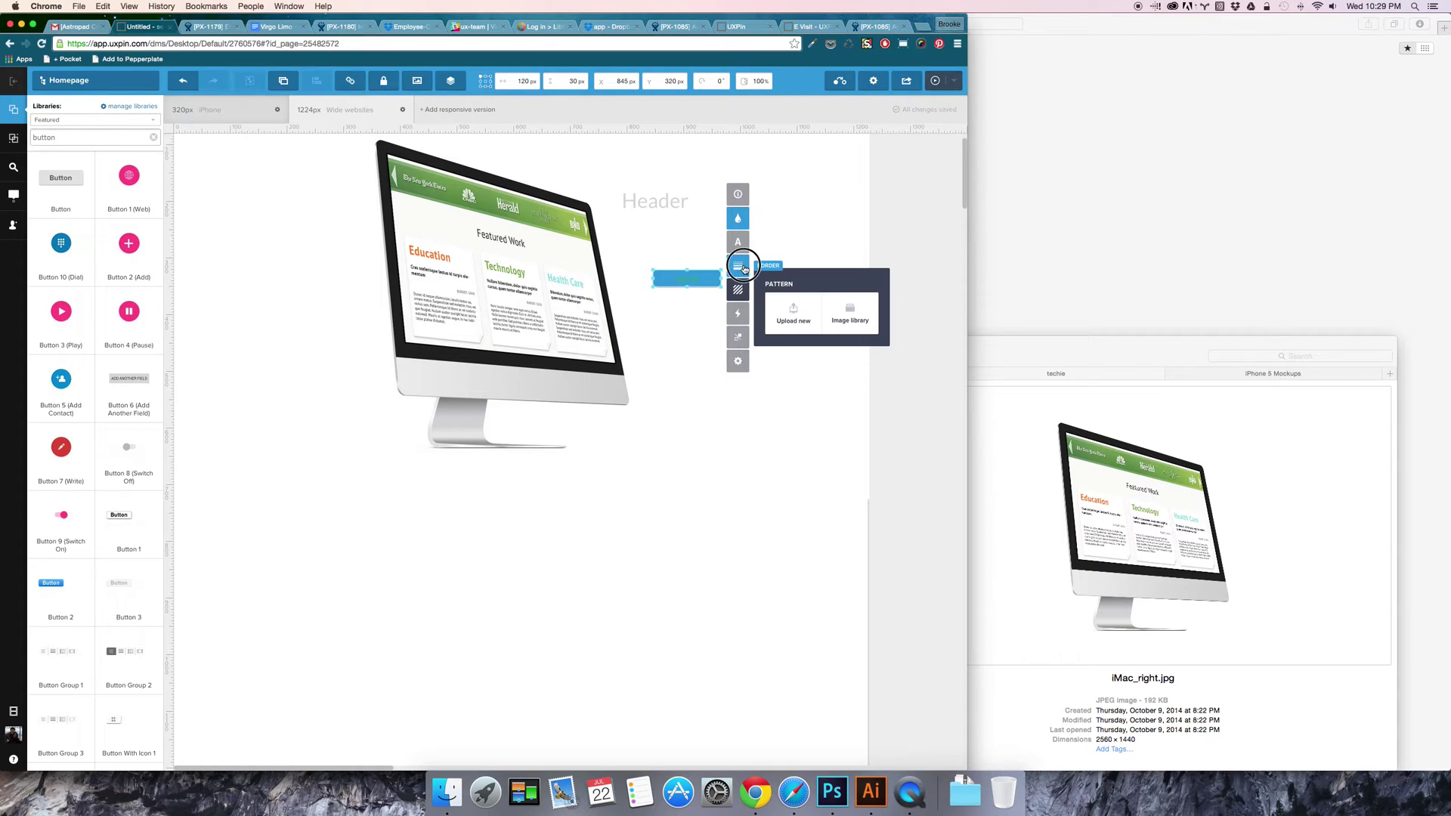
left_click(738, 266)
left_click(805, 318)
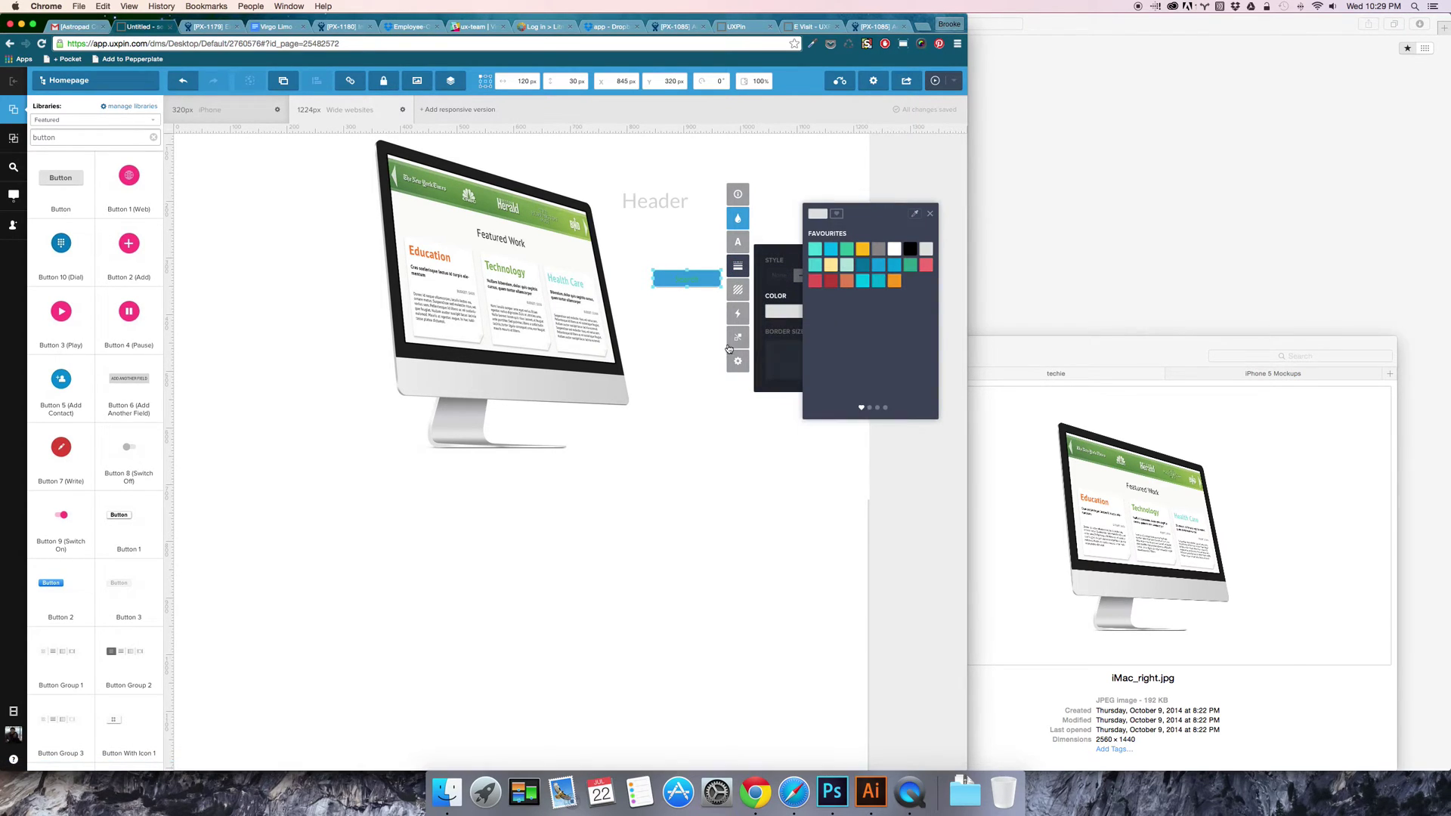
left_click(912, 266)
left_click(776, 342)
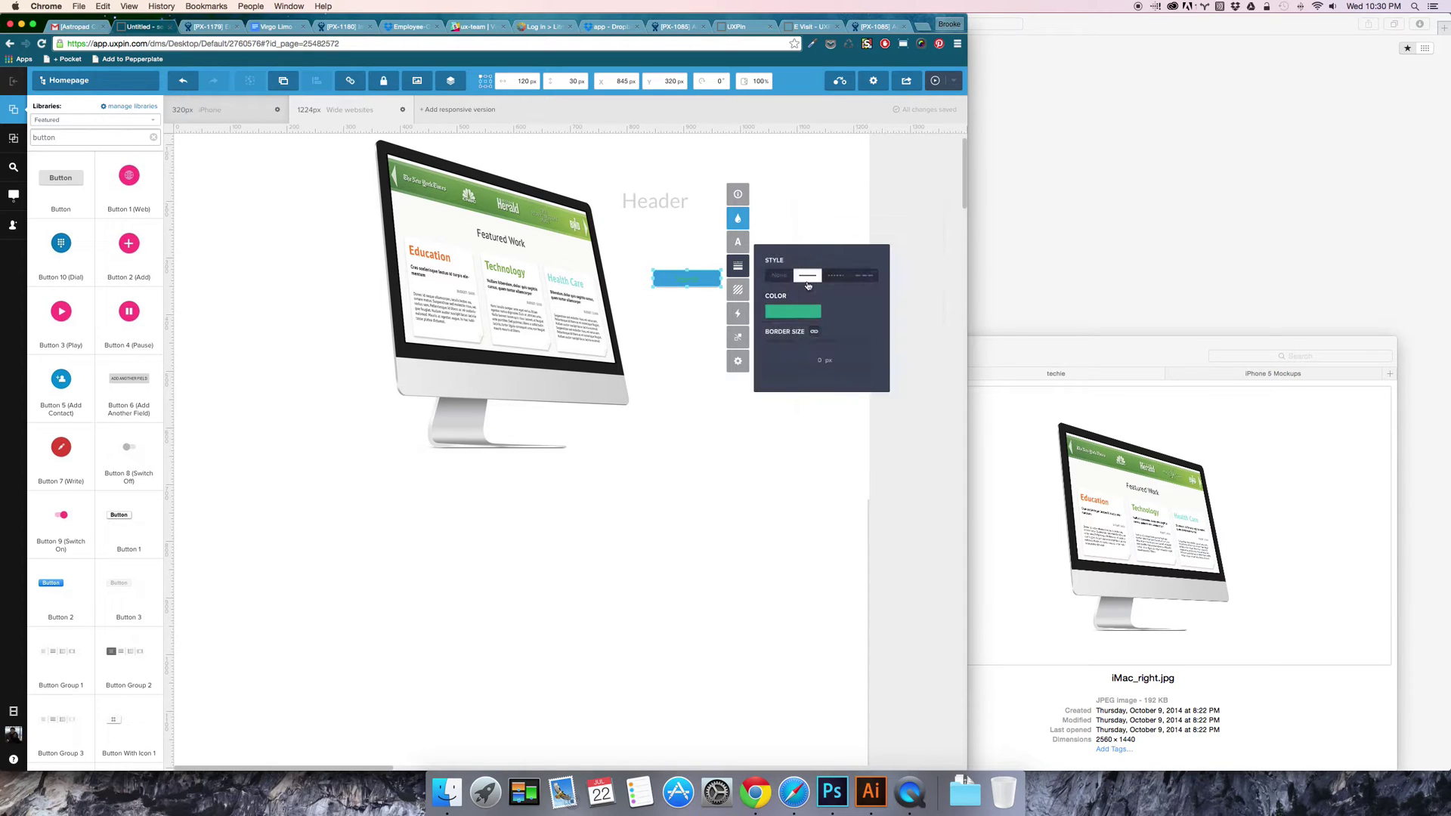
left_click(817, 363)
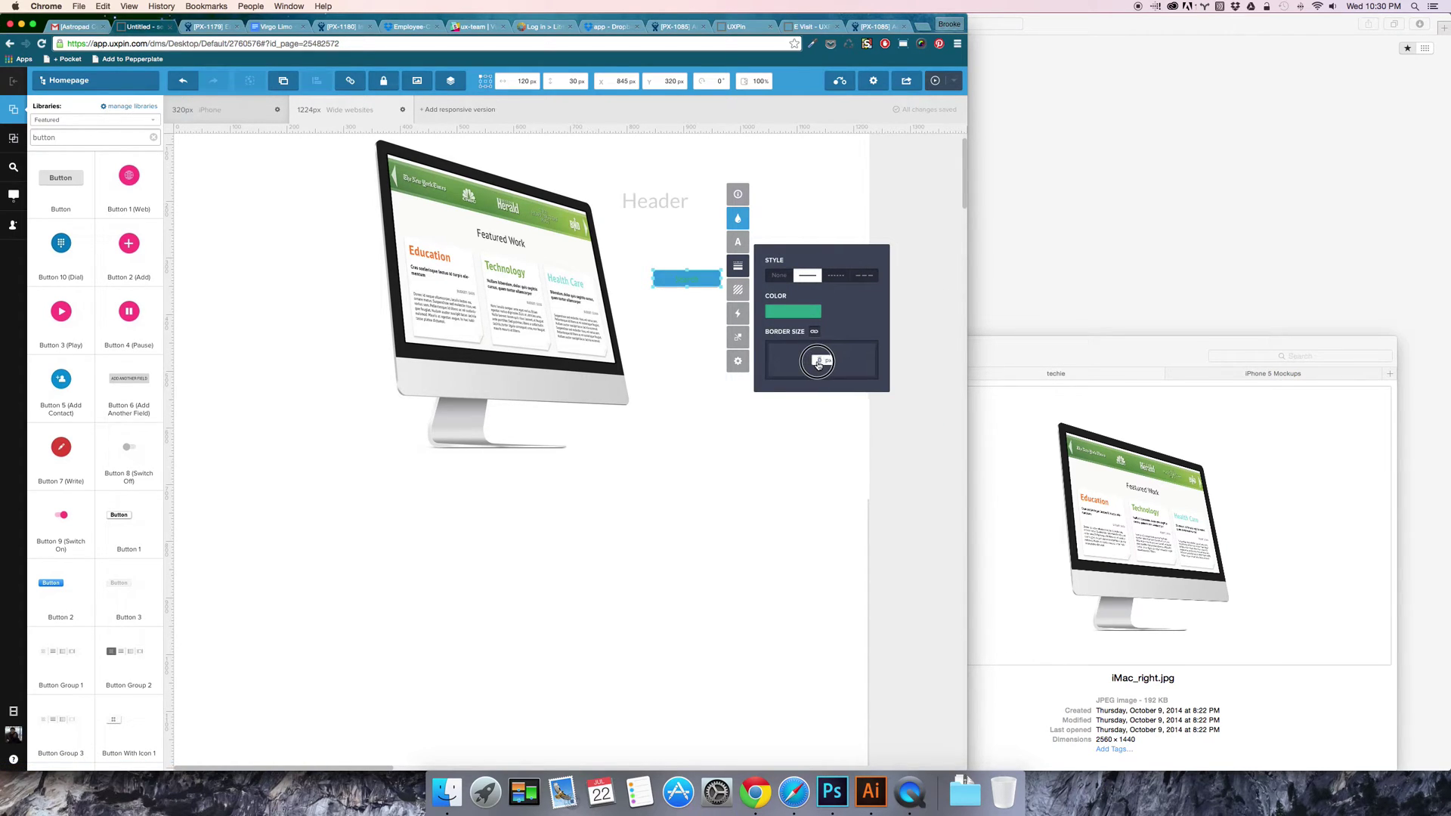
type("2")
left_click(738, 259)
left_click(740, 195)
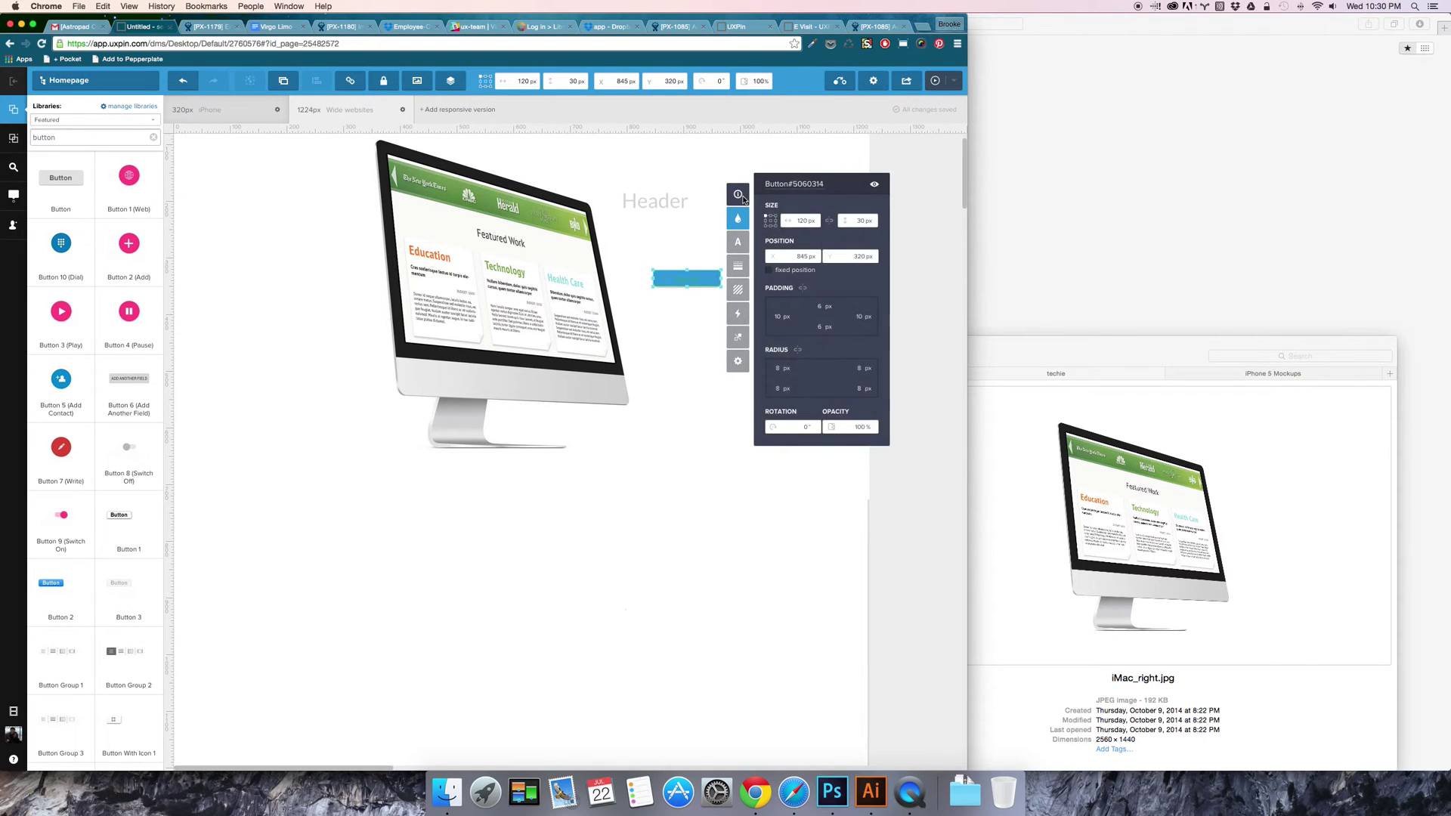
Step: Drag the button fill's alpha to 0% and relabel the button SEARCH
scroll(788, 331, "down", 3)
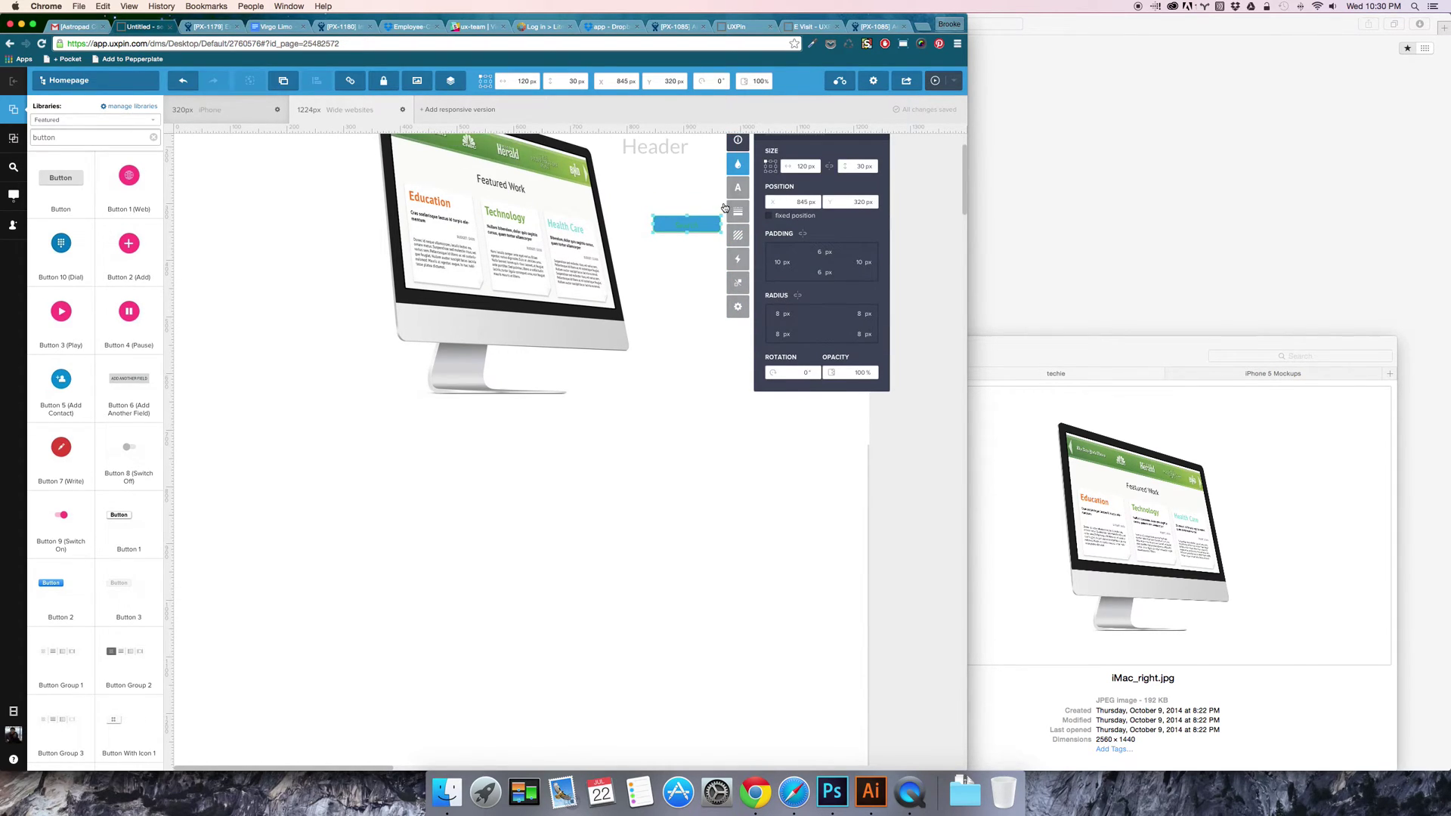
left_click(744, 162)
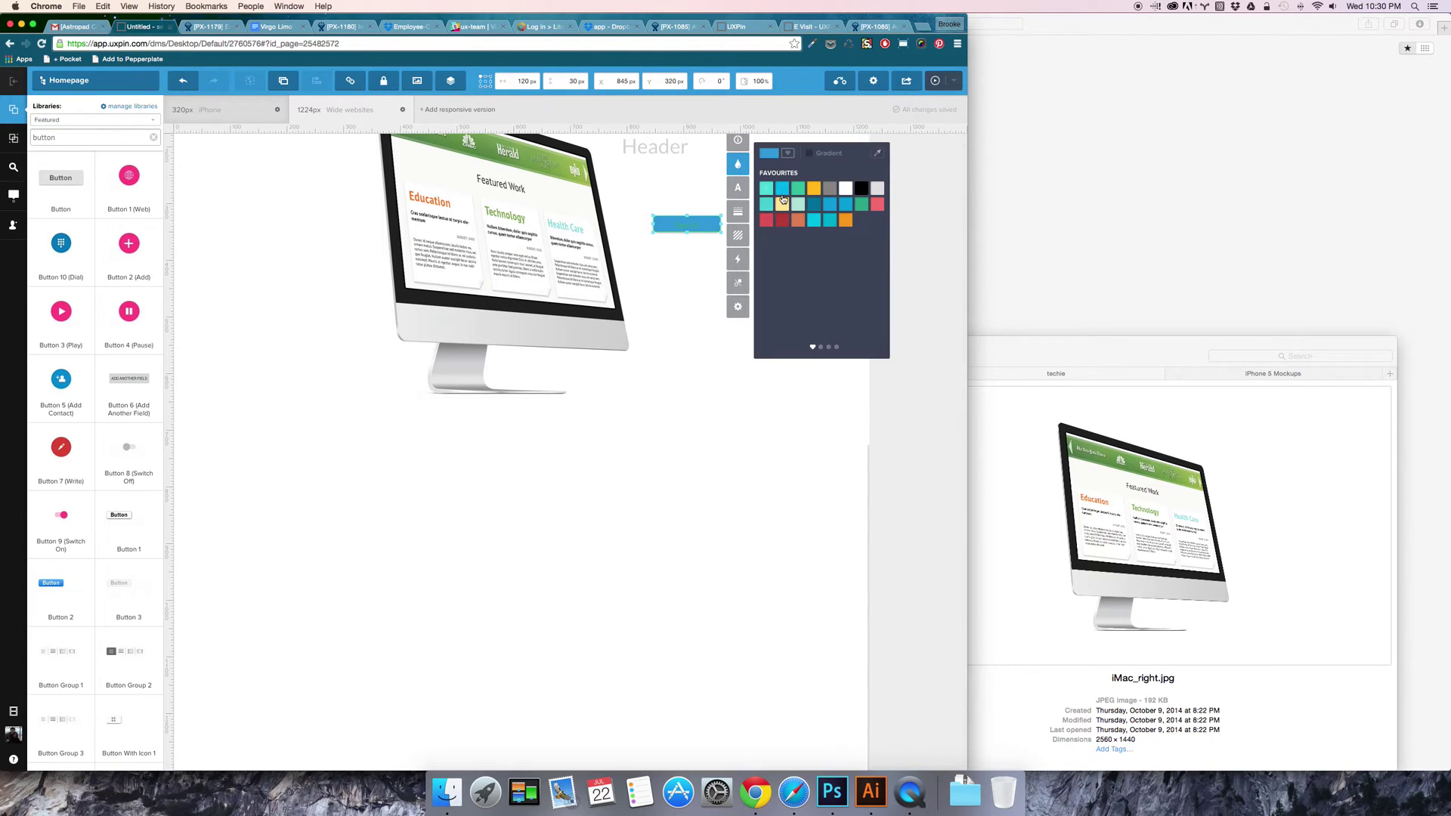
left_click(822, 347)
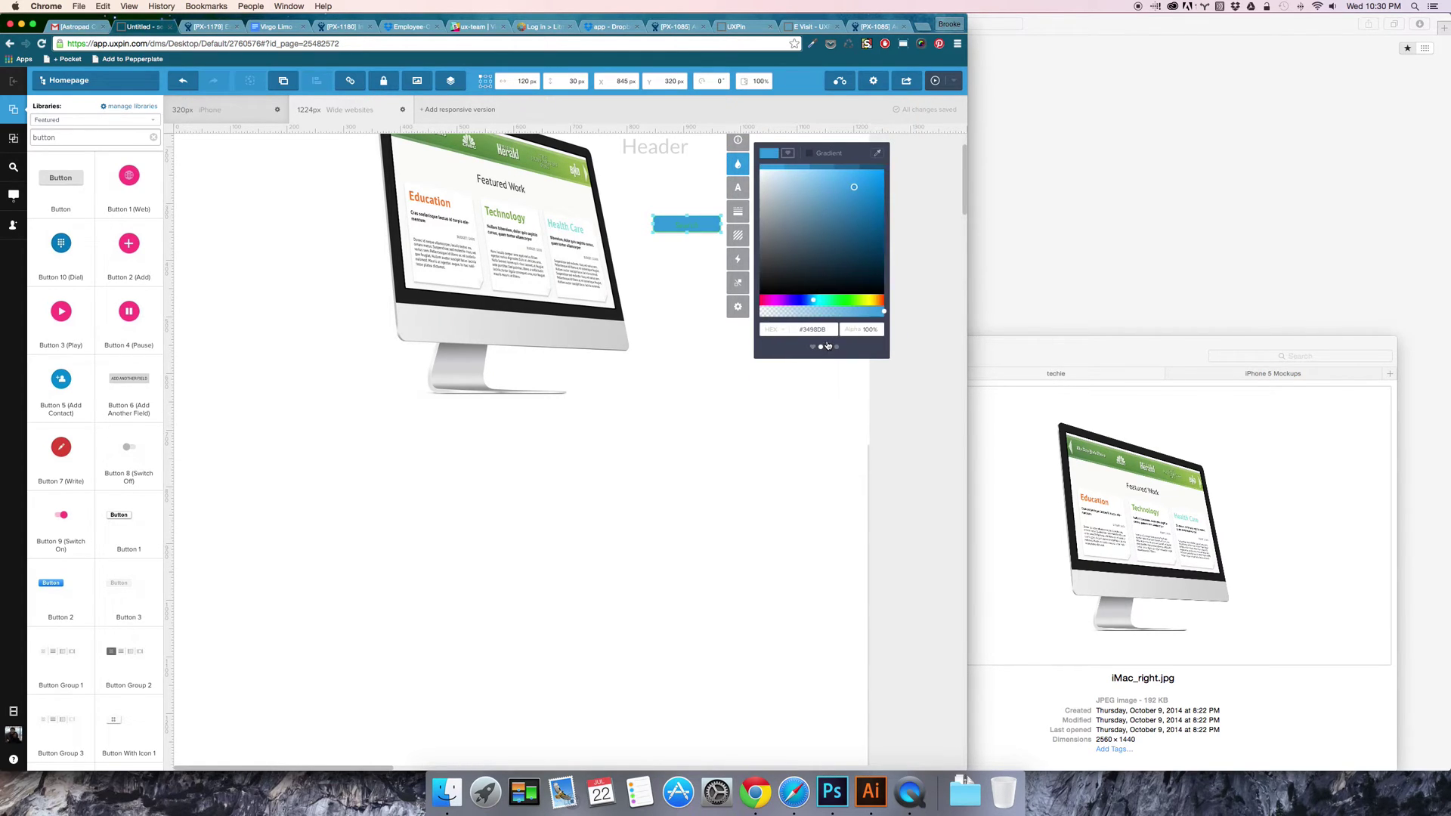
left_click_drag(876, 317, 706, 305)
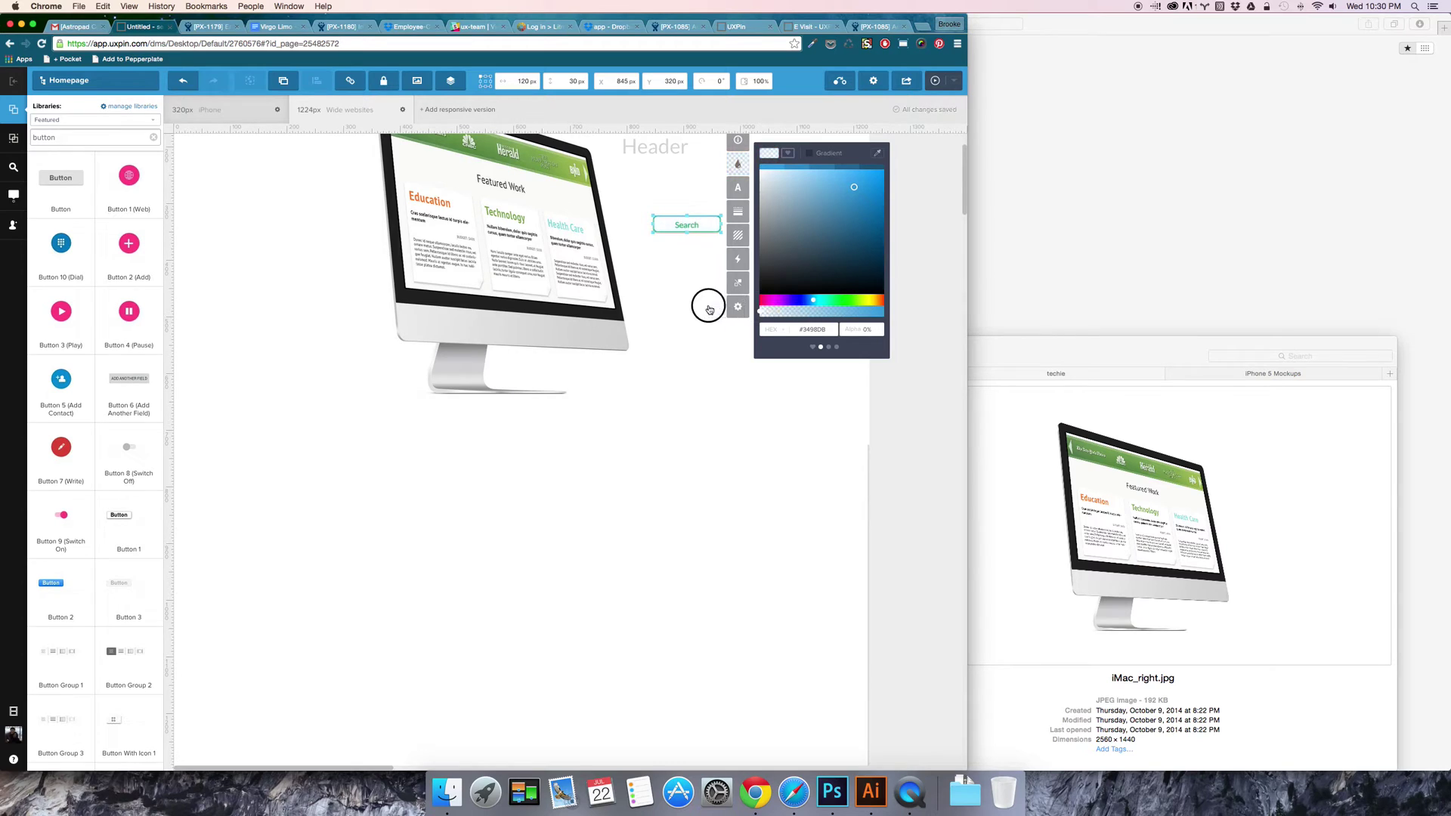
double_click(686, 223)
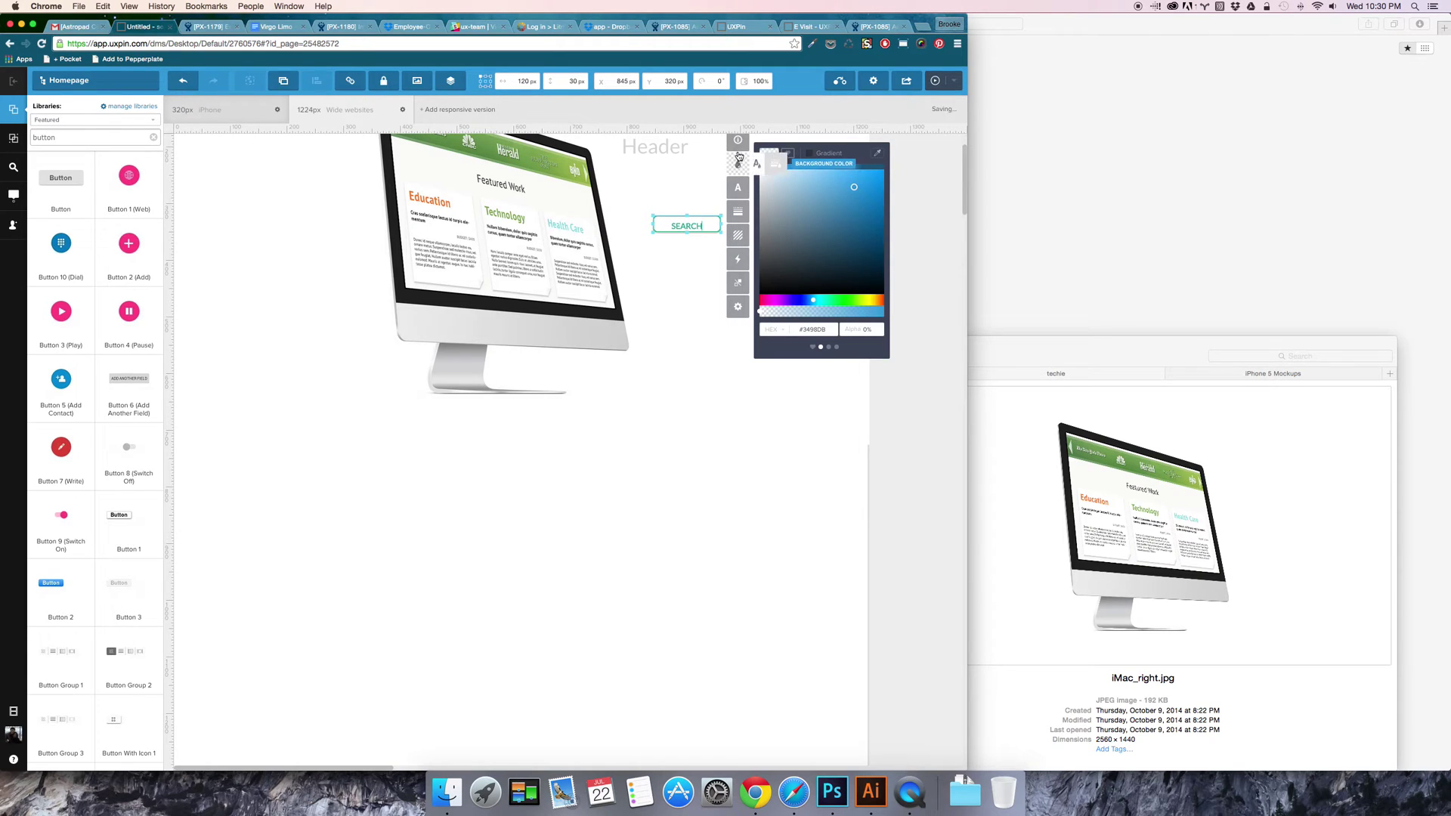
key("Escape")
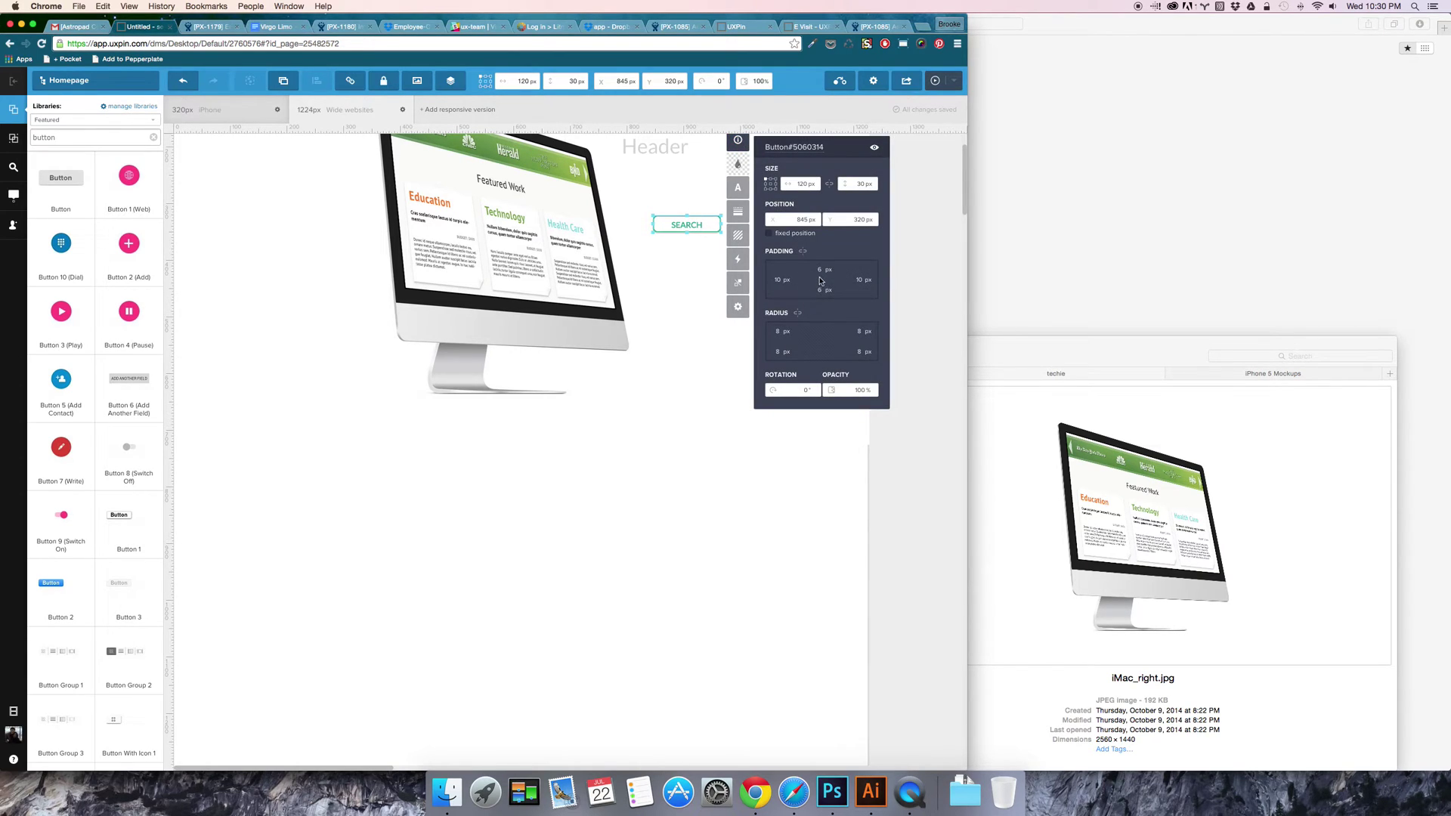
Step: Raise the SEARCH button's bottom padding to 10 px
left_click(823, 290)
left_click(695, 329)
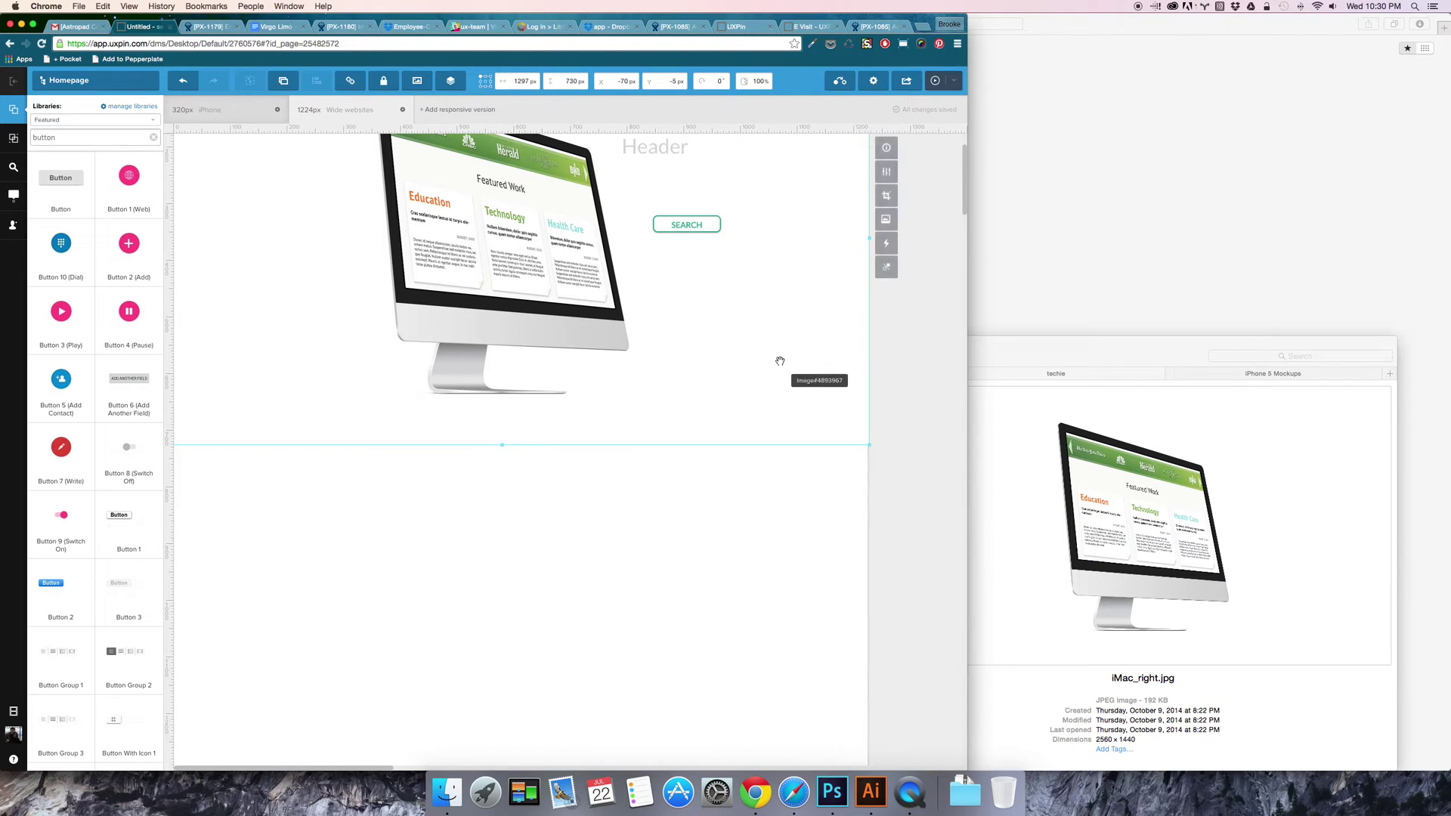
left_click(697, 227)
left_click(740, 148)
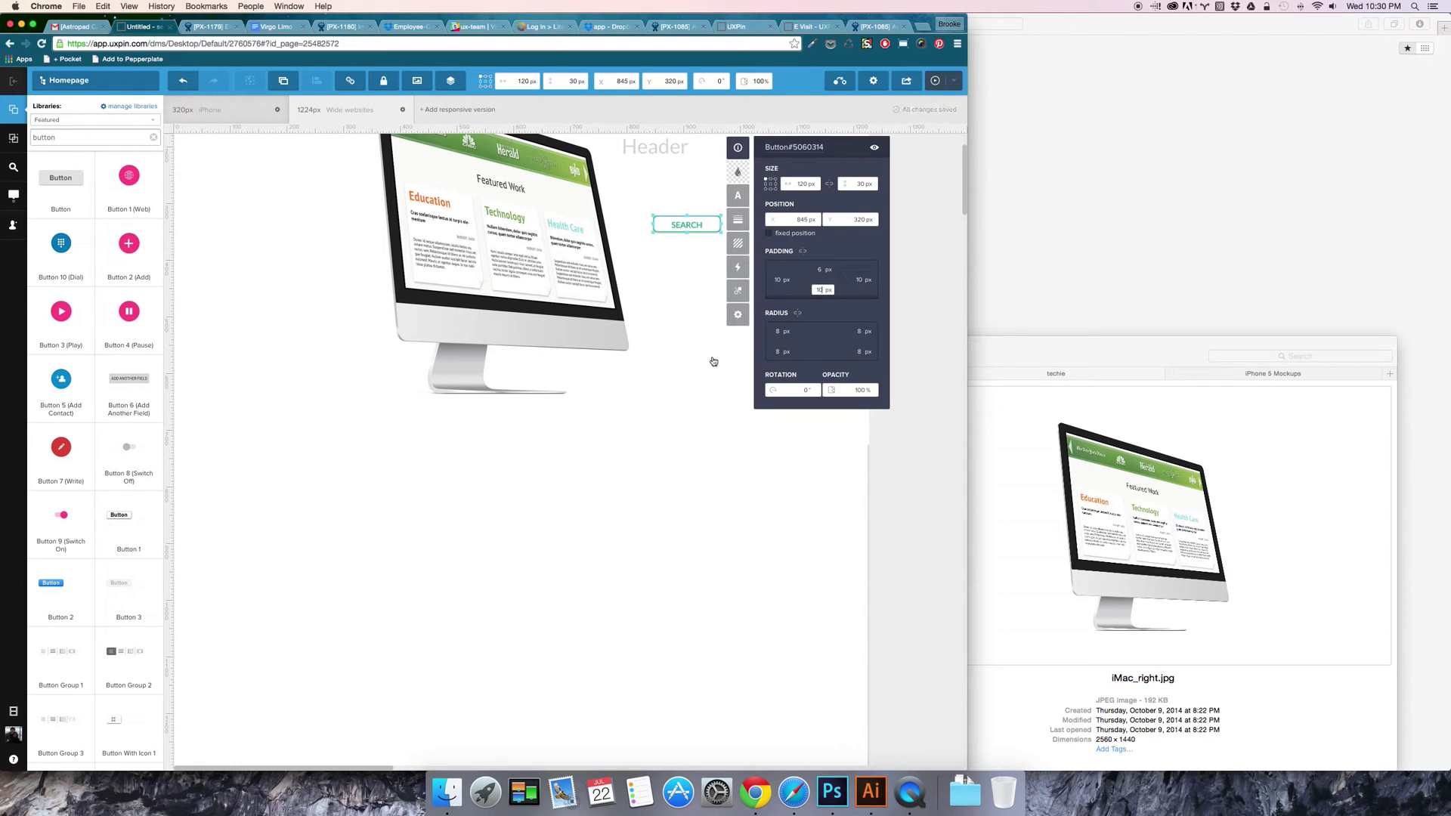
left_click(684, 357)
Step: Resize the SEARCH button to 140 × 40 px
left_click(703, 227)
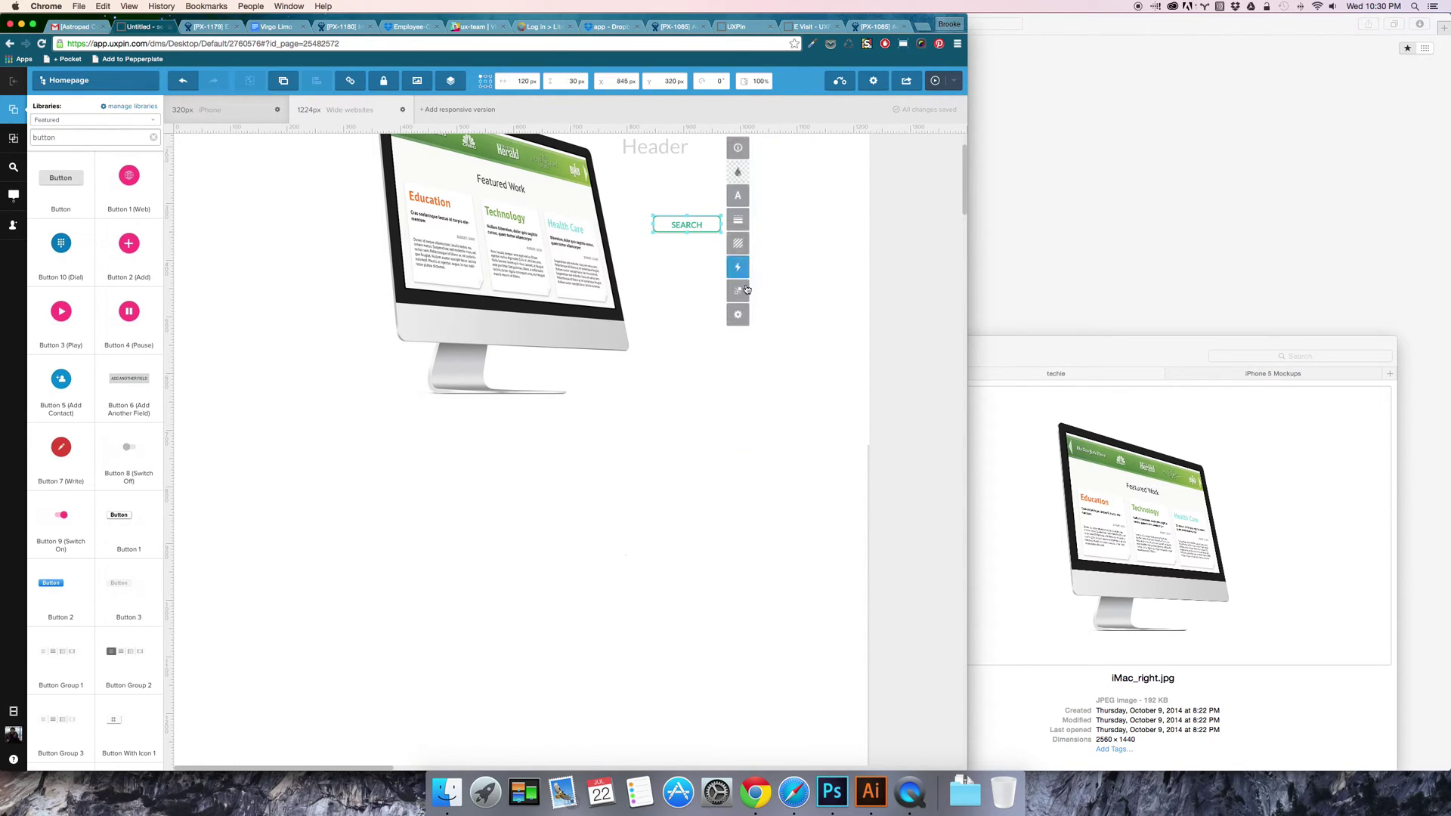
left_click_drag(687, 234, 734, 214)
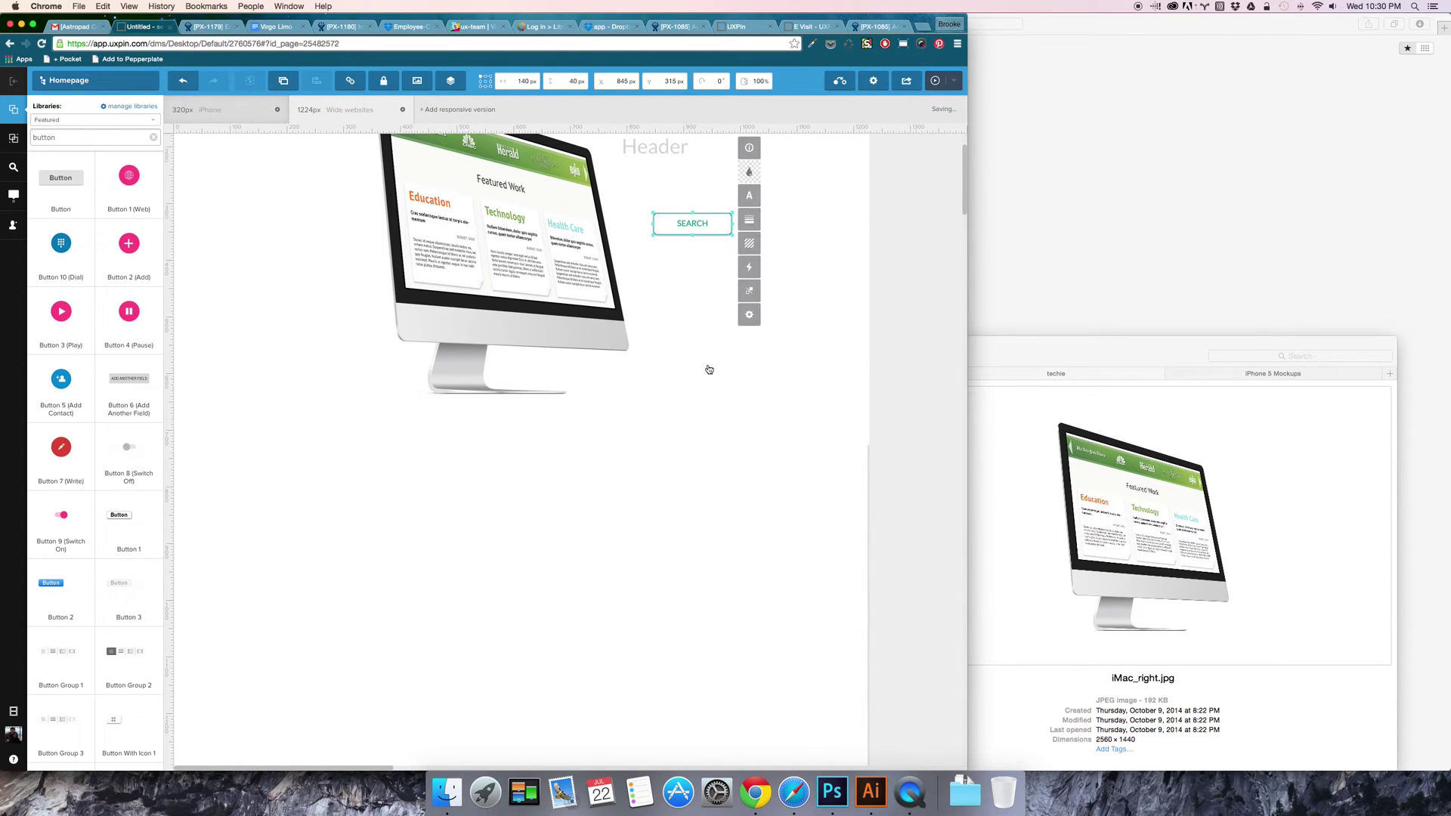
left_click(842, 406)
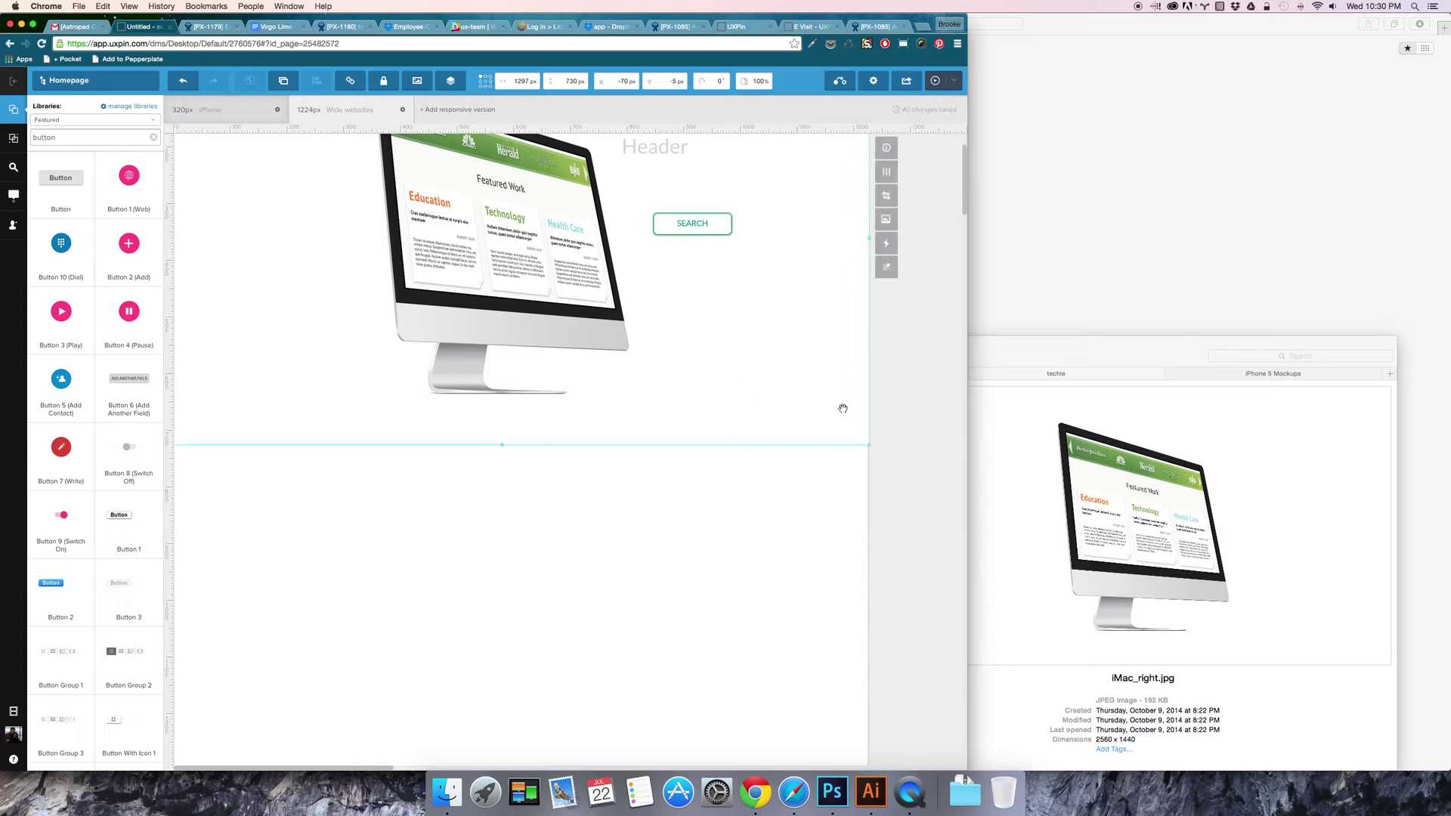
Step: Rotate the SEARCH button to 6° in its properties
left_click(697, 220)
left_click(749, 147)
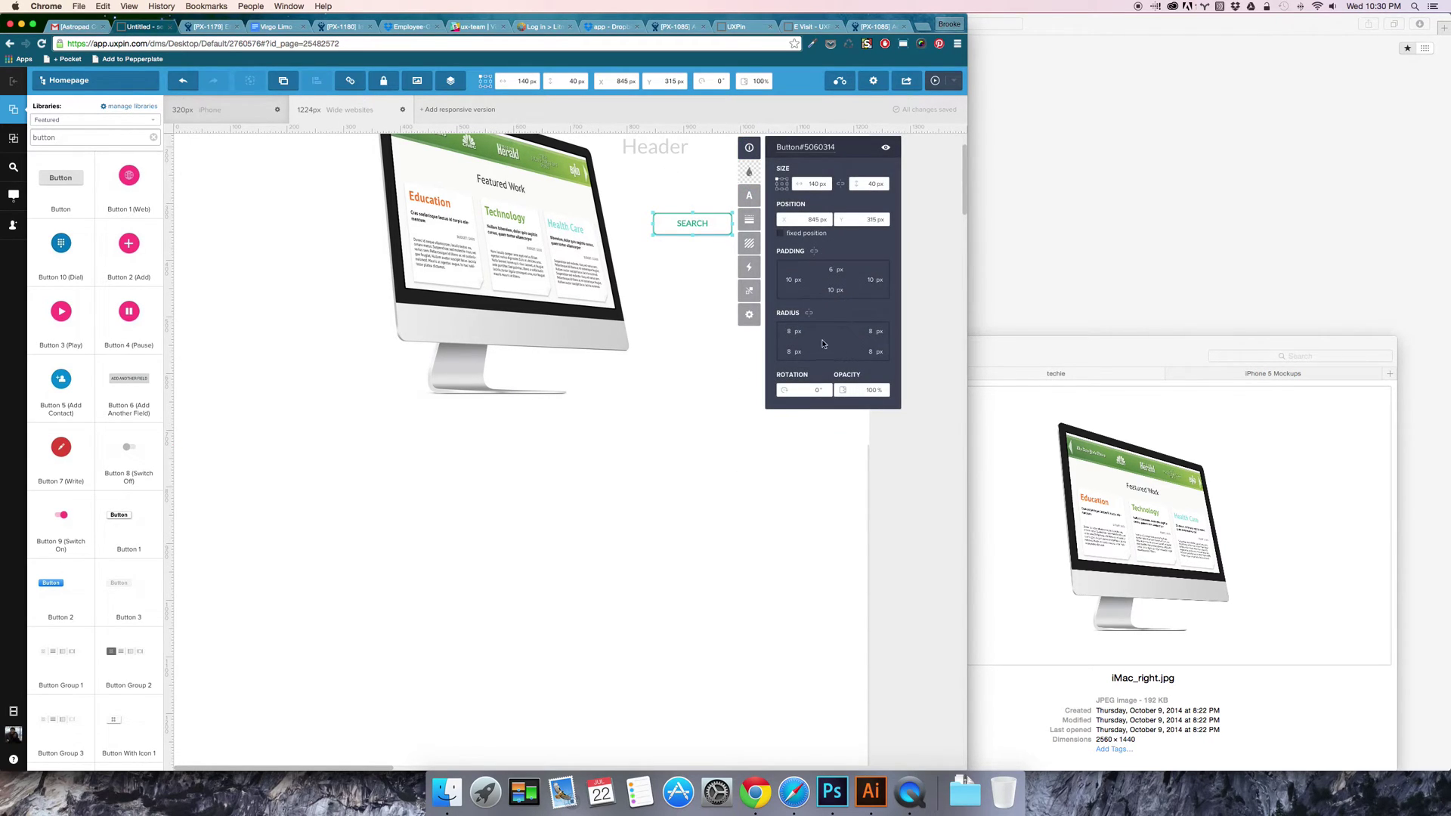
scroll(823, 344, "down", 3)
scroll(822, 339, "up", 4)
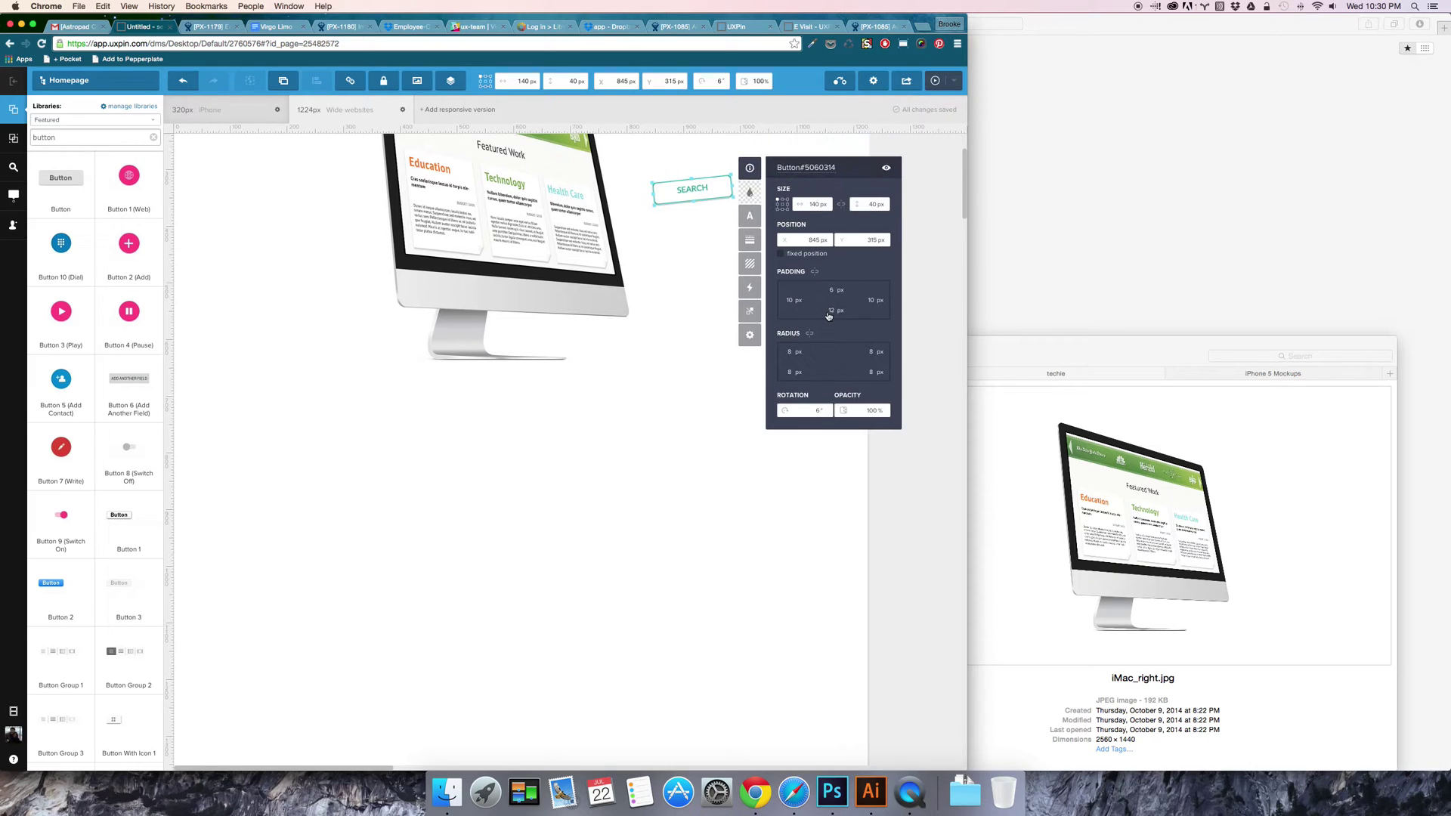
left_click(755, 171)
Step: Increase the SEARCH button's bottom padding to 14 px
left_click(750, 171)
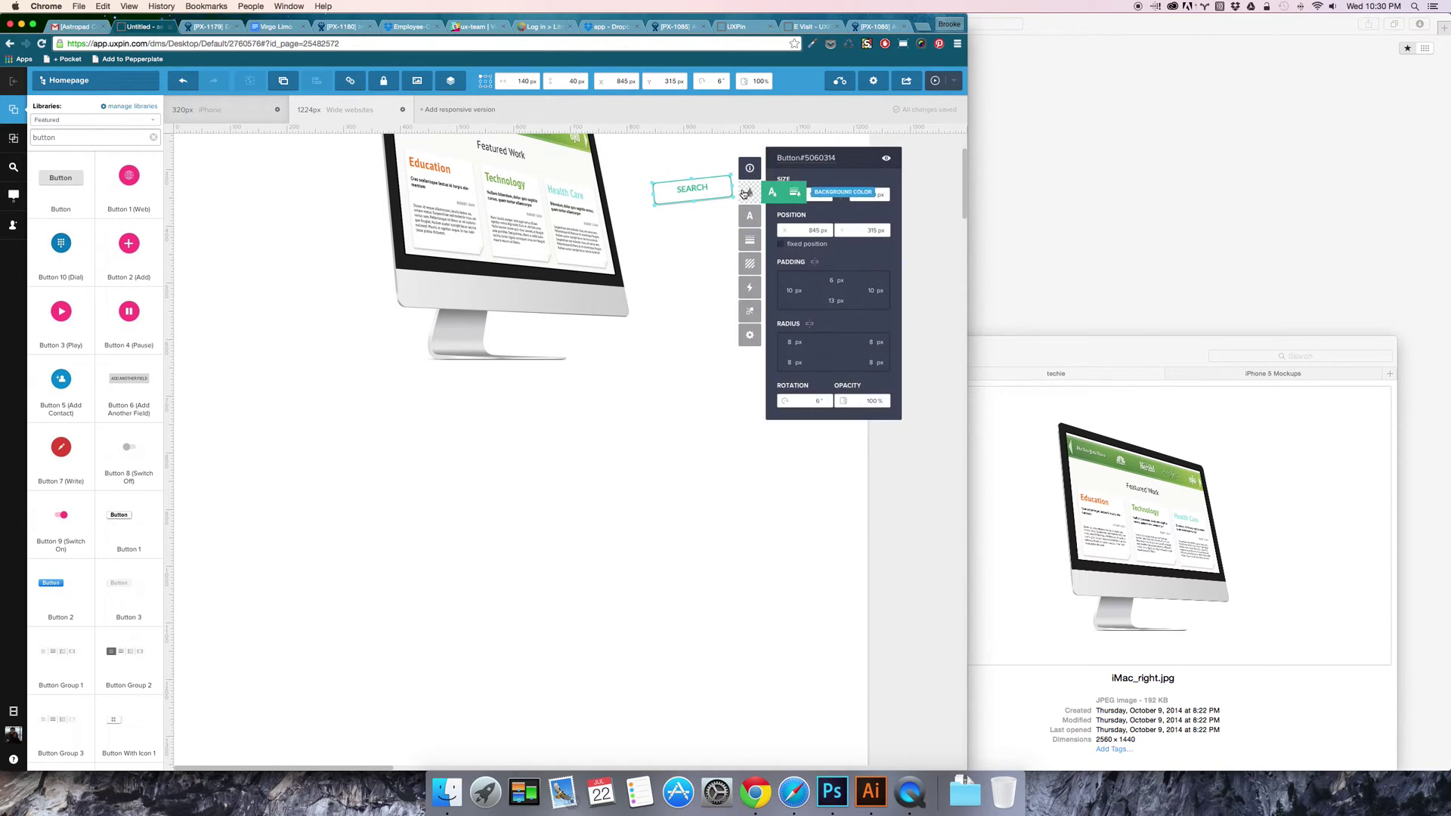
left_click(749, 192)
left_click(746, 173)
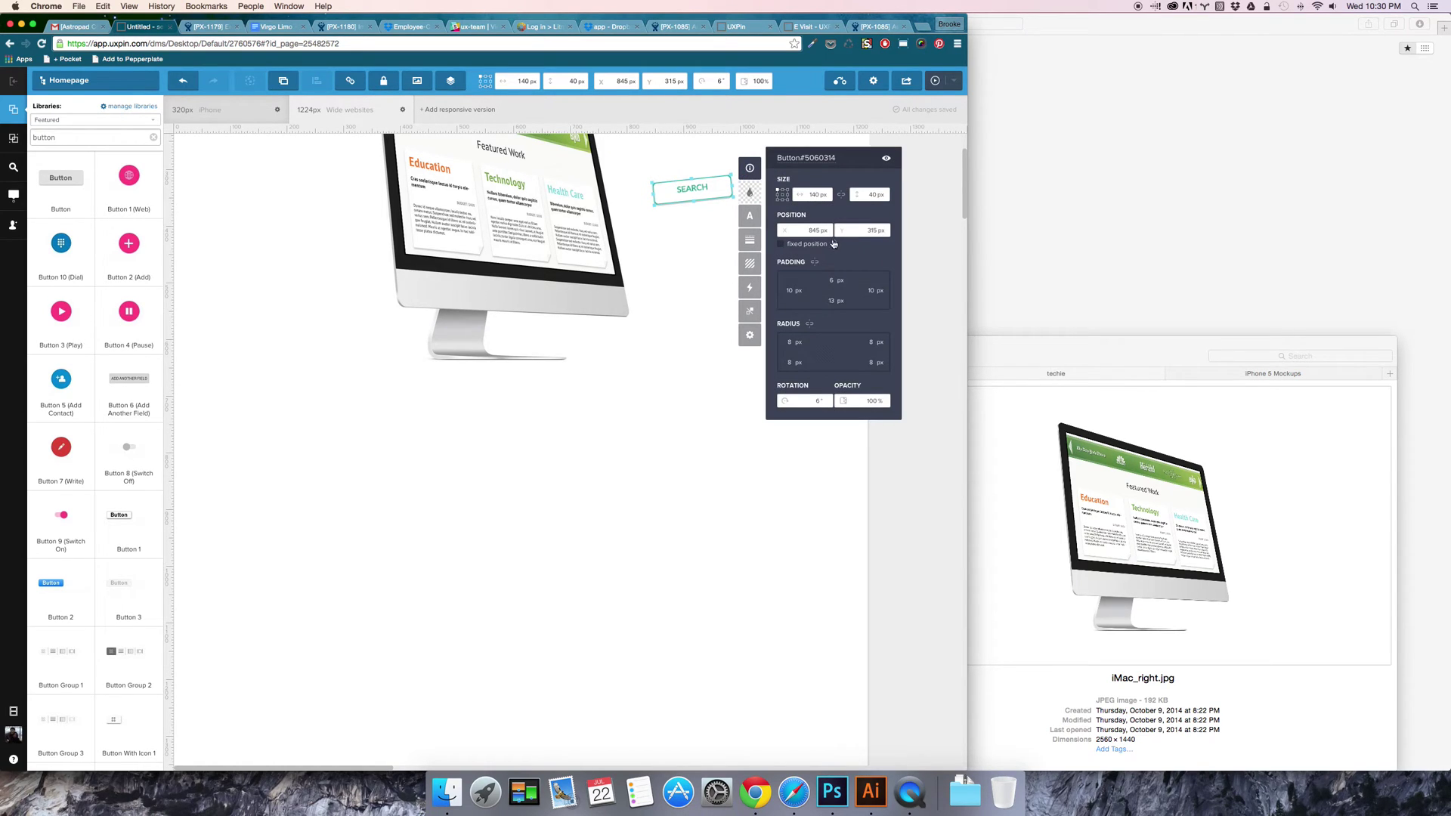
scroll(825, 314, "down", 2)
scroll(831, 354, "up", 5)
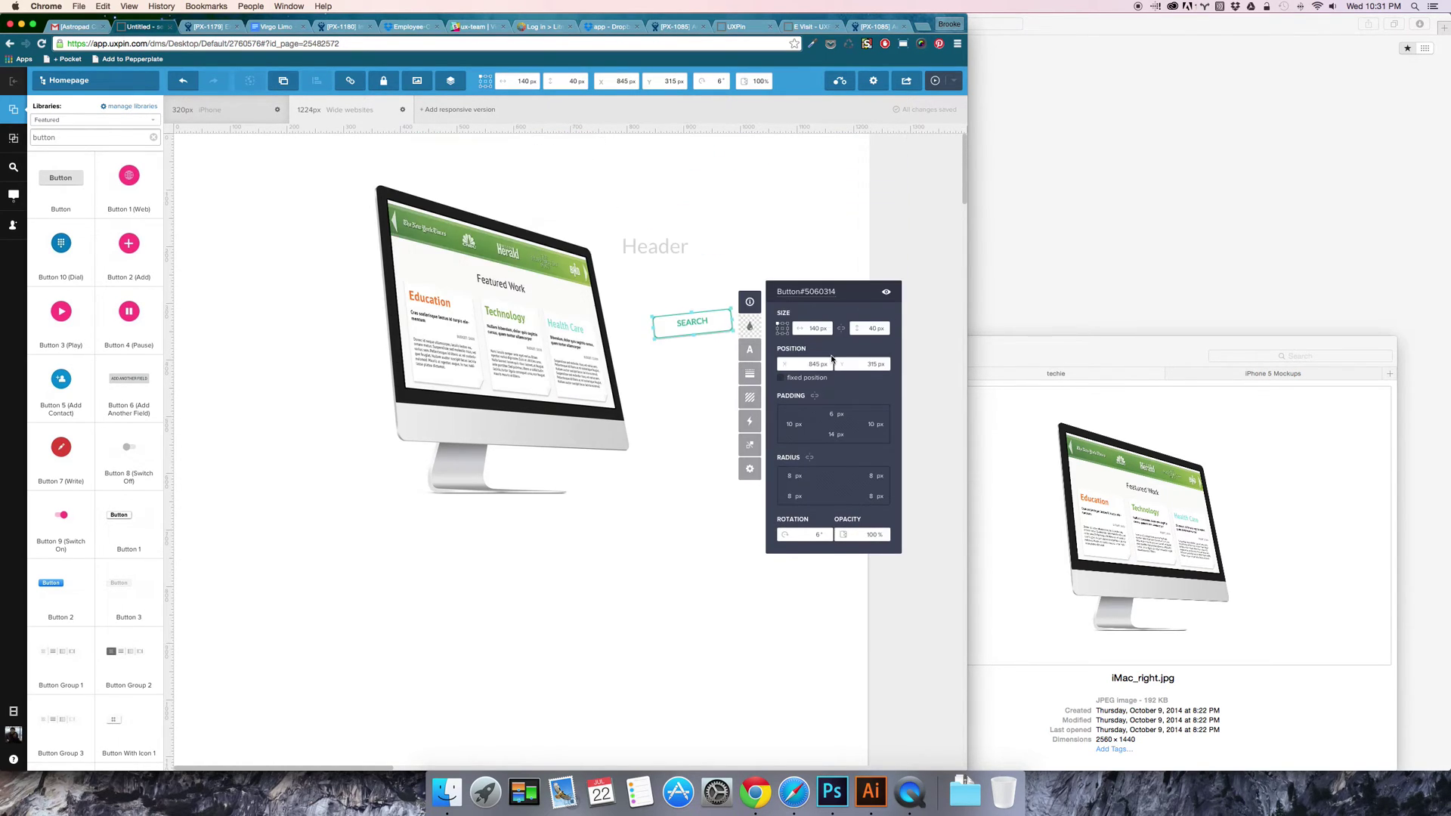
left_click(696, 441)
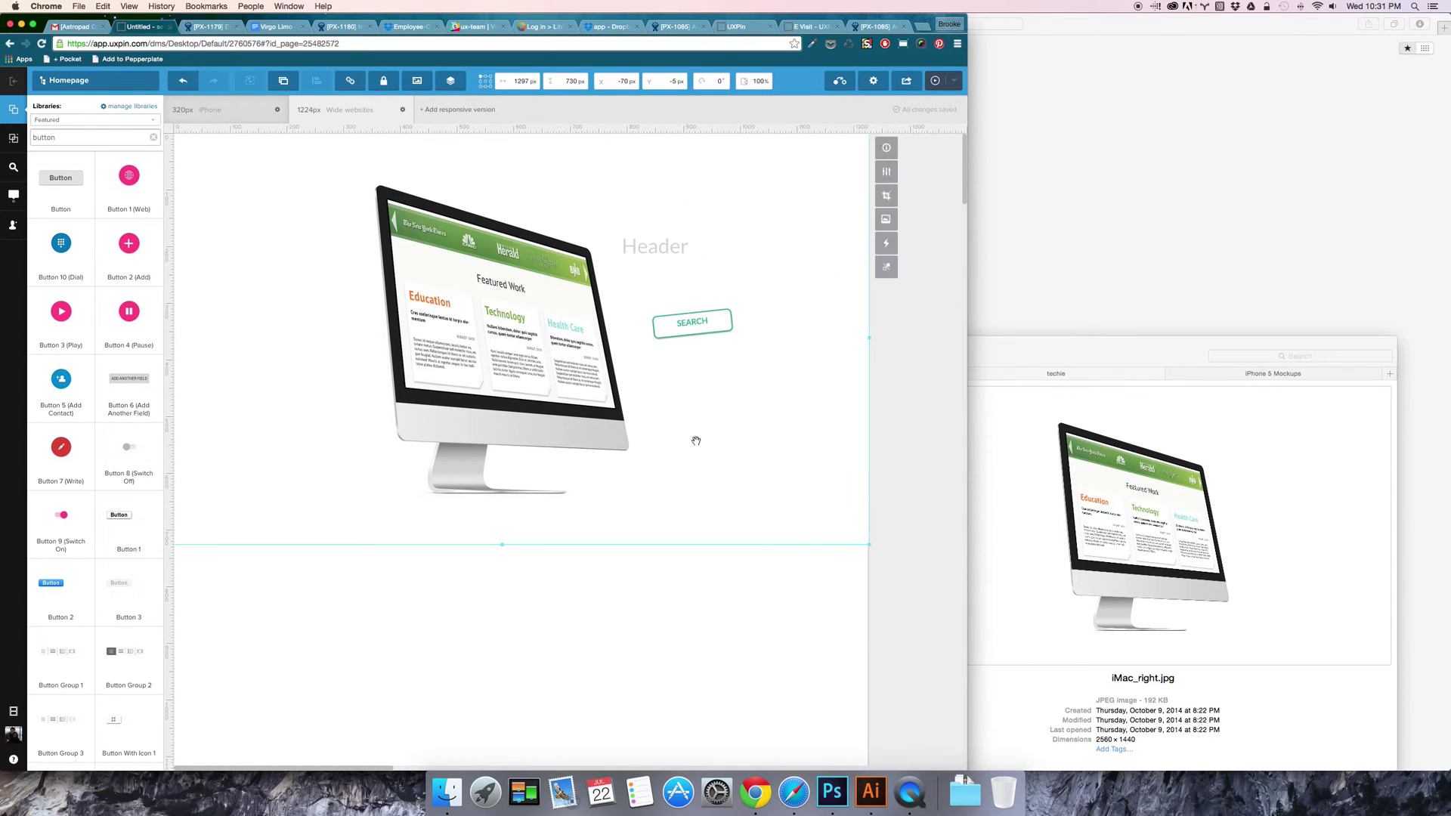
left_click(654, 633)
left_click(676, 328)
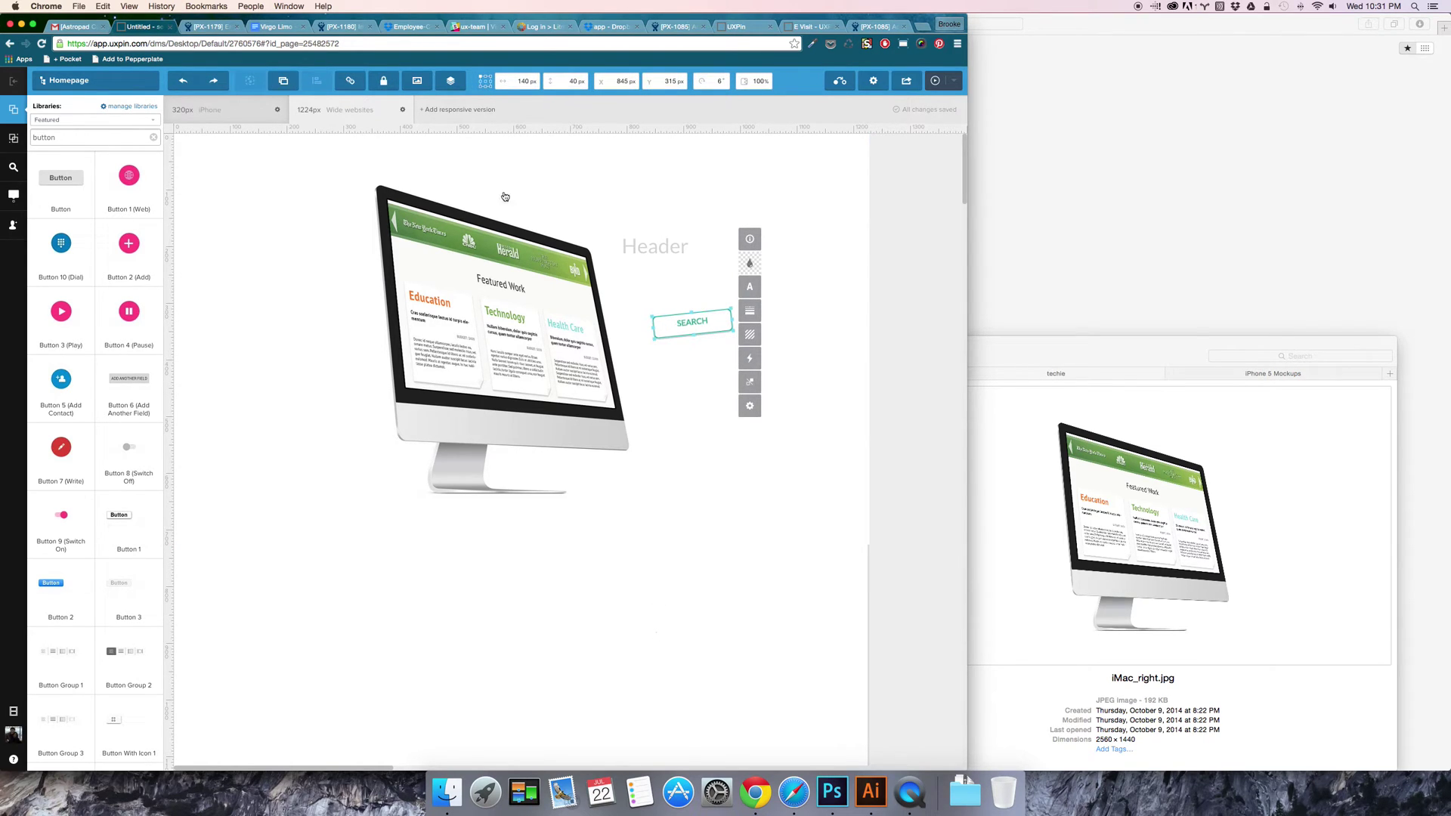
Step: Undo the rotation and resize so SEARCH is straight at 120 × 35 px again
left_click(183, 82)
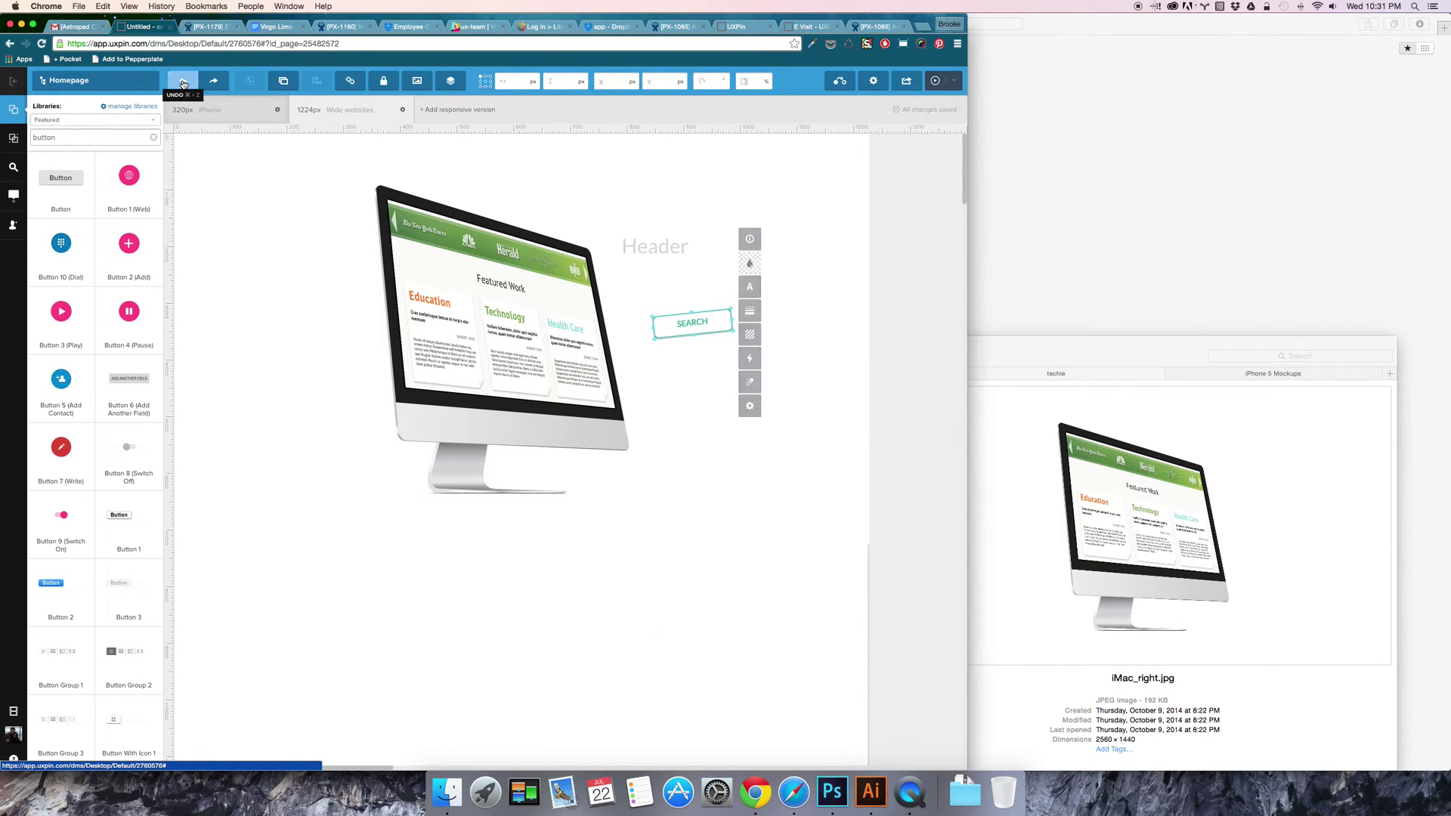
left_click(183, 82)
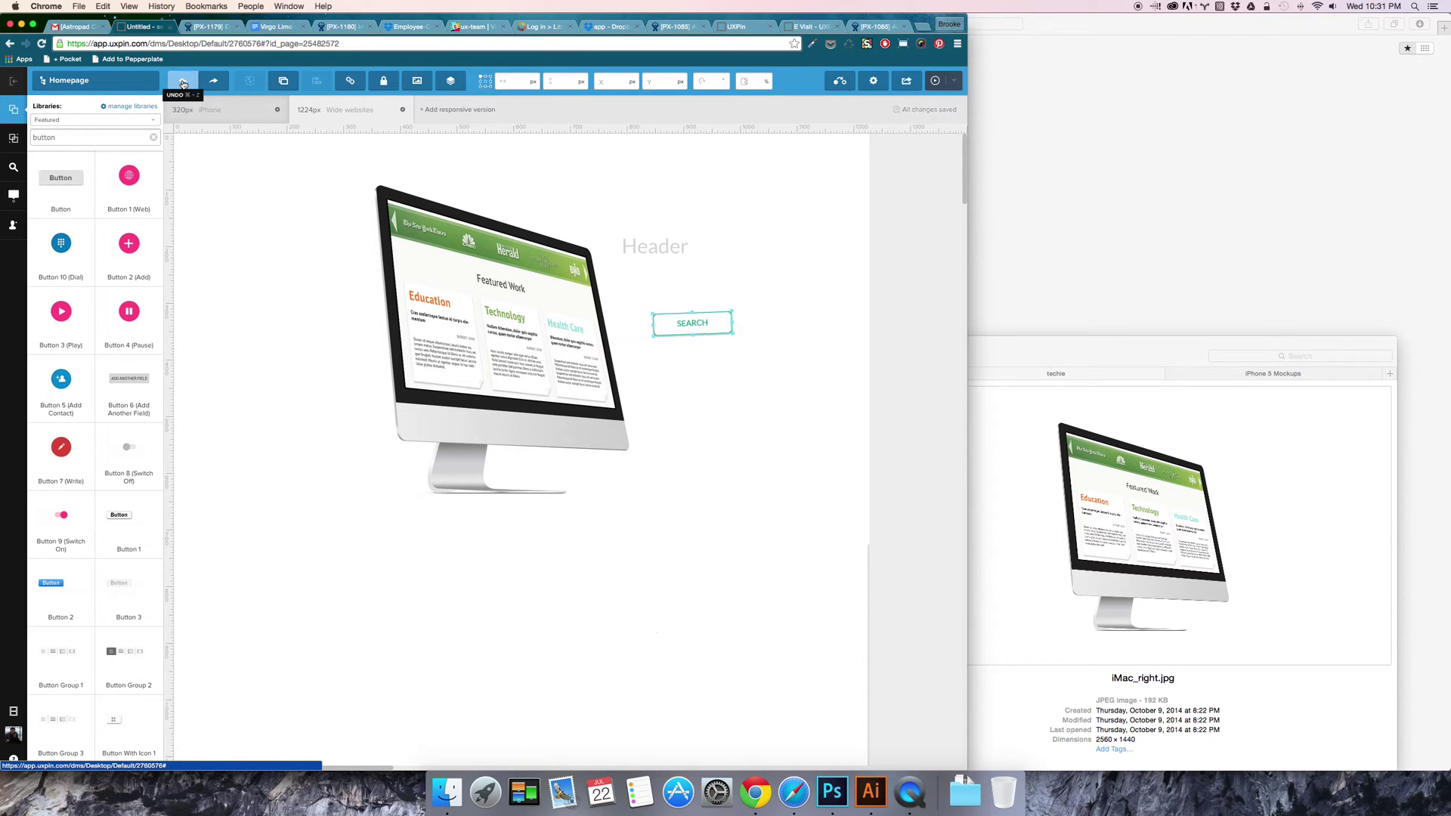
left_click(182, 82)
left_click(183, 82)
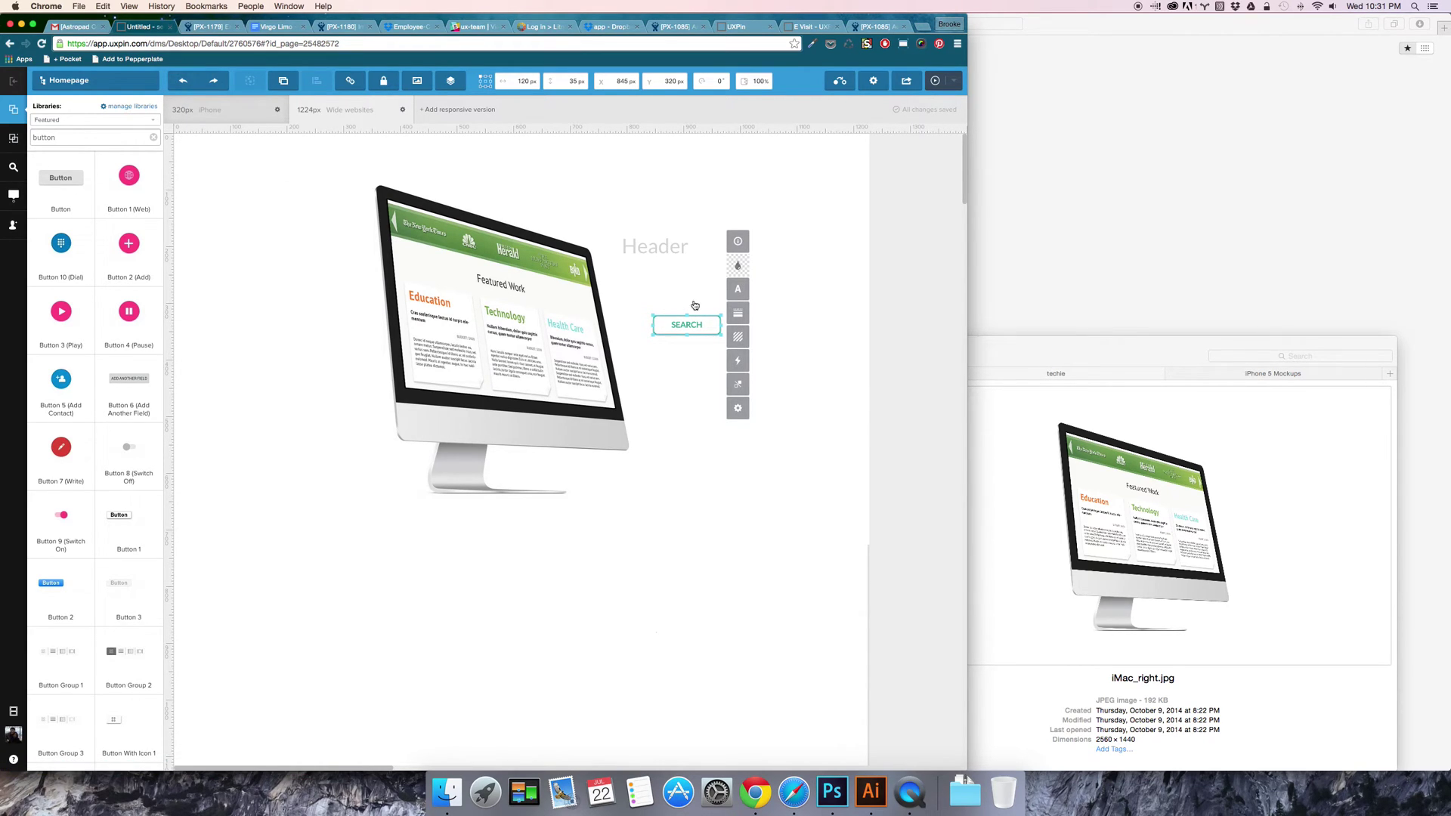
left_click(638, 532)
left_click(457, 629)
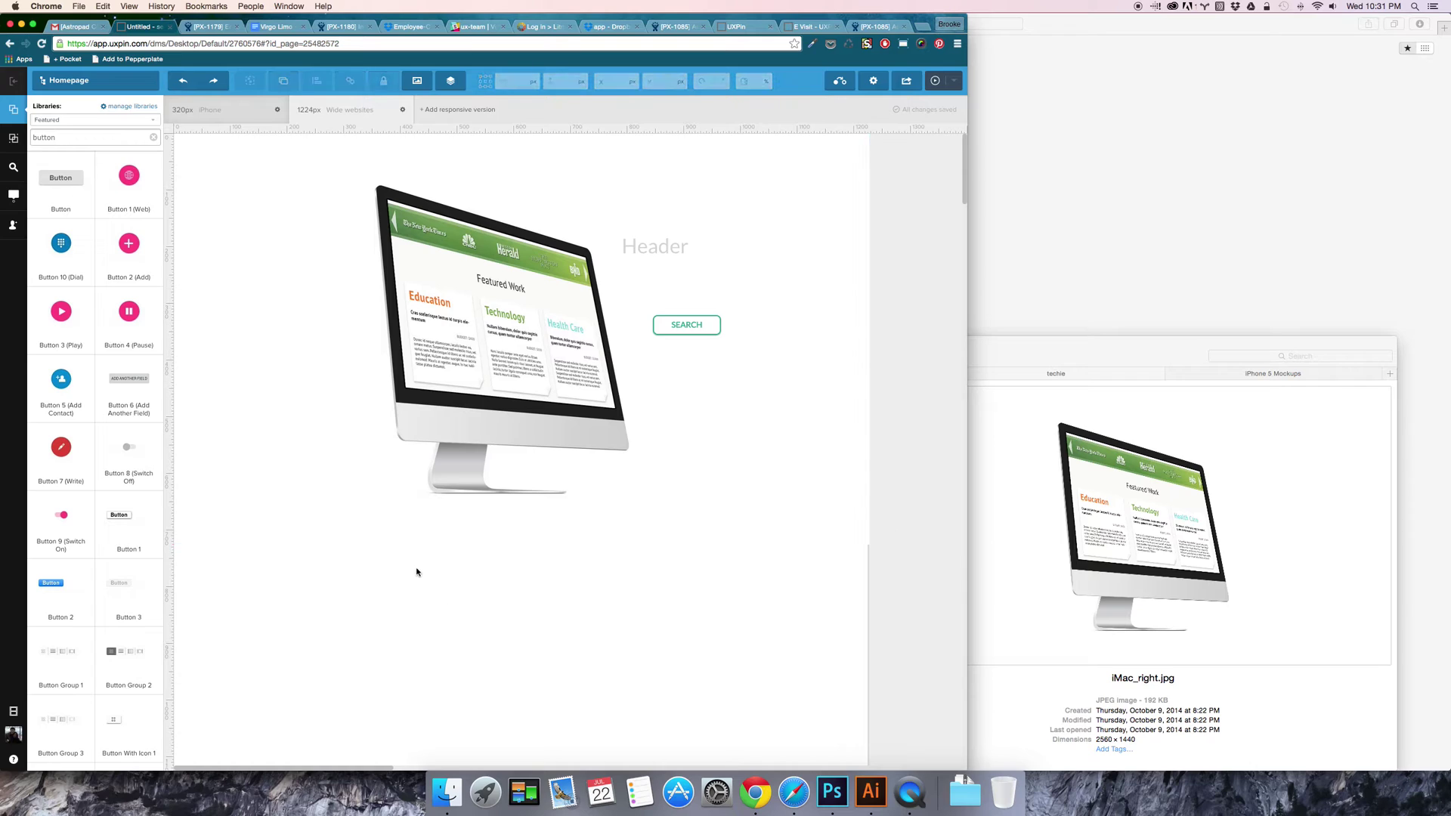
Step: Move the Header text down and right to sit just above SEARCH
left_click(678, 318)
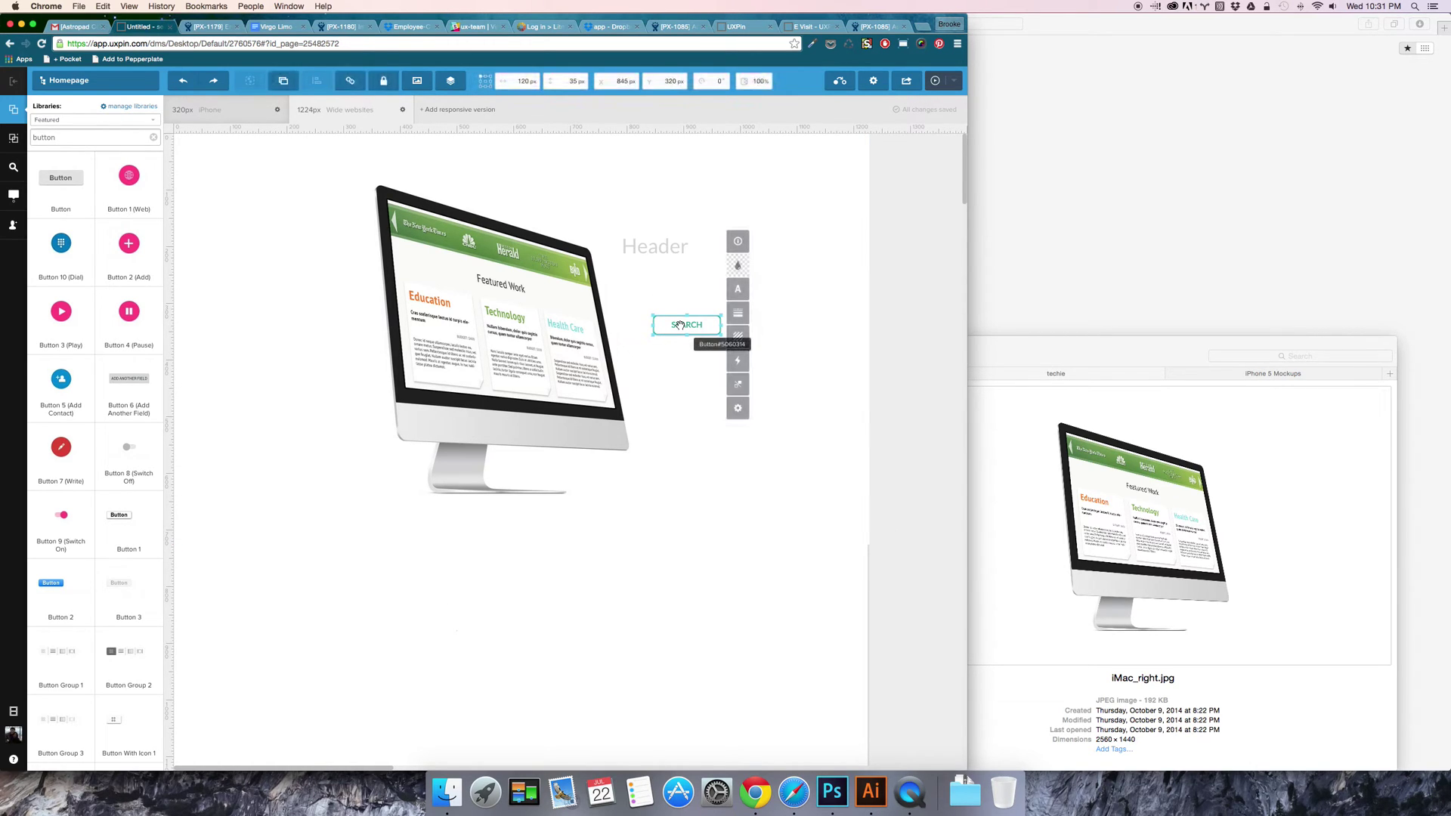
left_click_drag(658, 242, 680, 285)
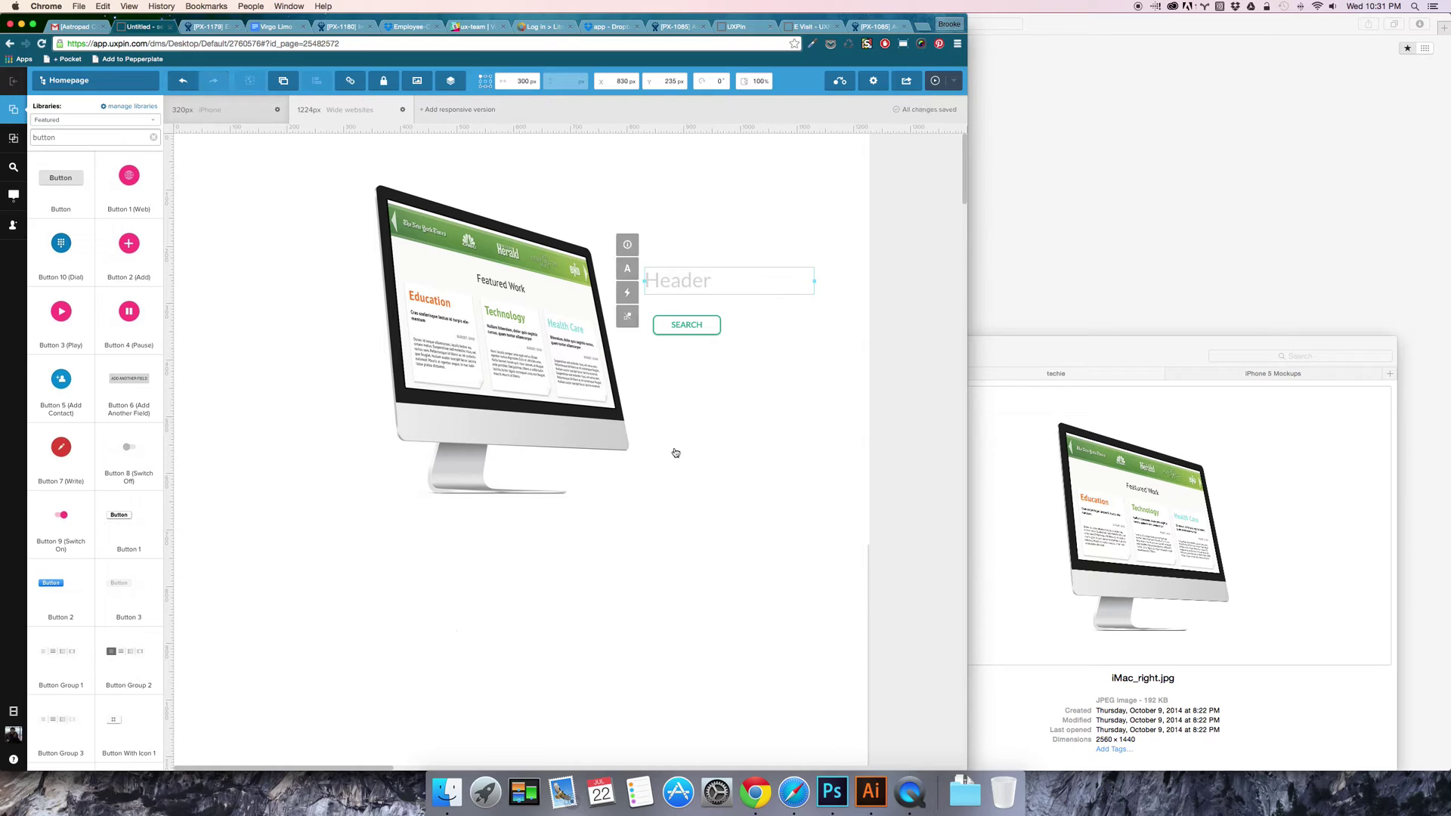
left_click(696, 324)
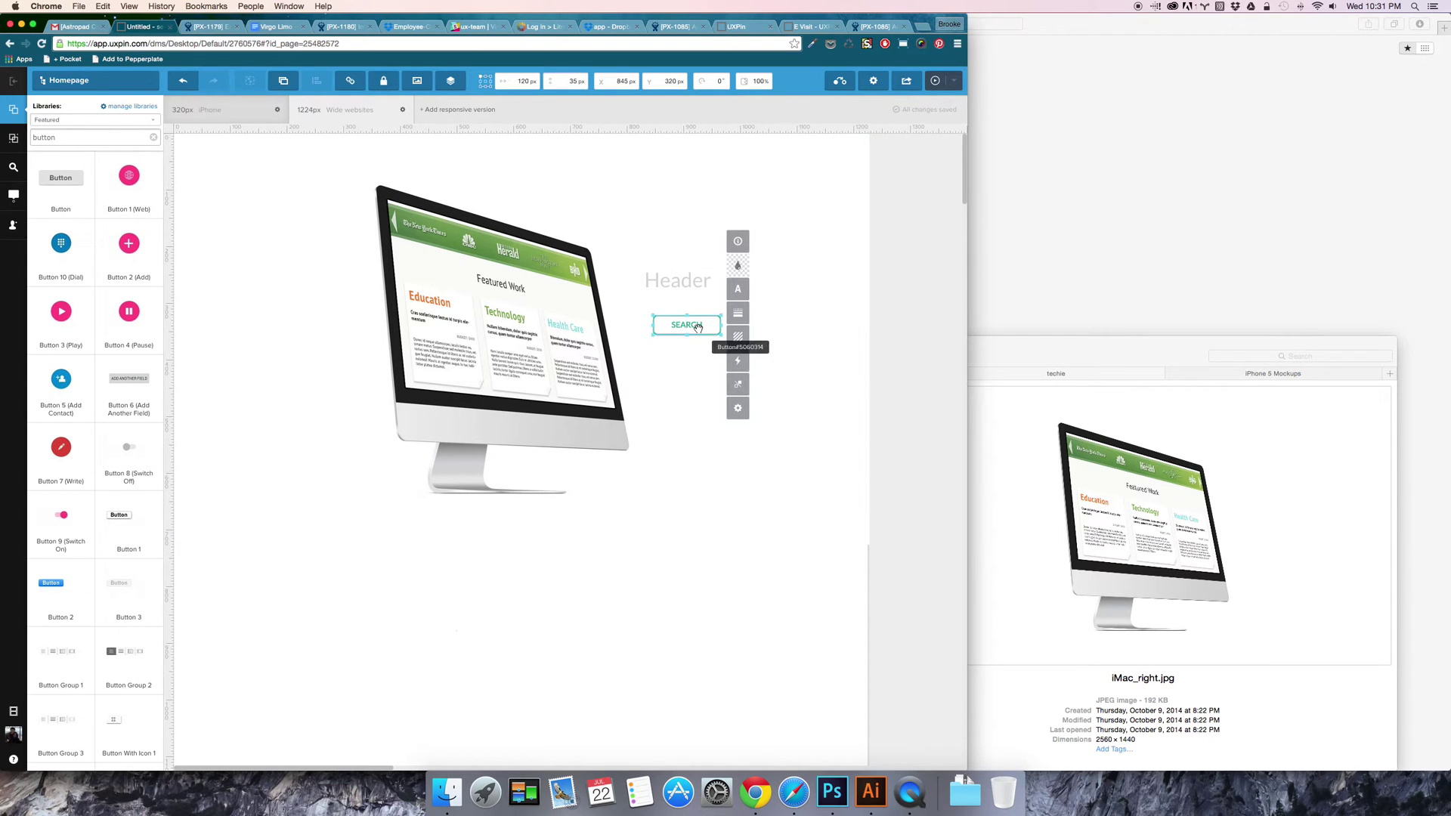
Step: Add an On Click (Tap) interaction to SEARCH that shows the Header with a 300 ms linear slide
left_click(738, 361)
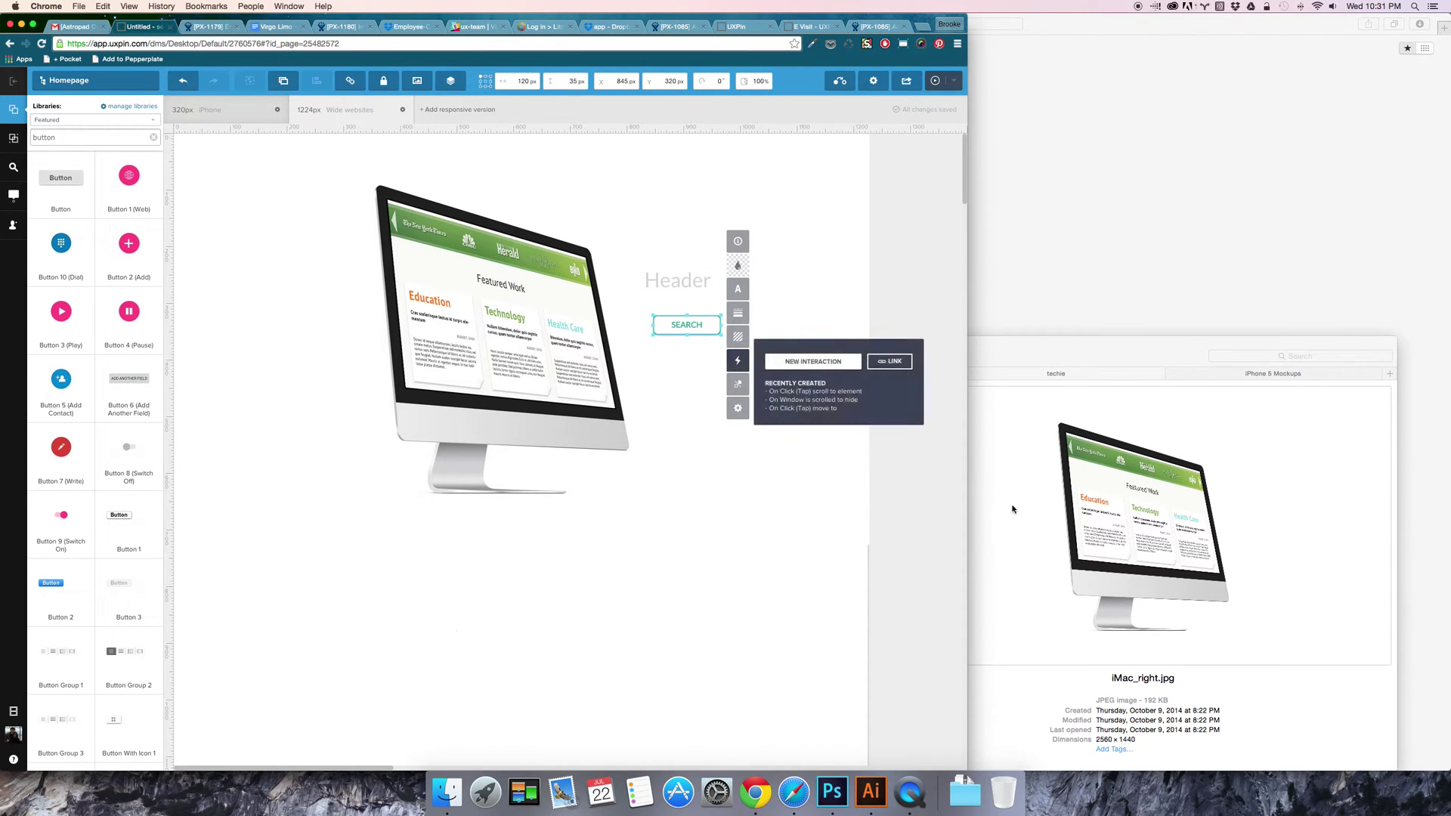
left_click(841, 370)
left_click(814, 369)
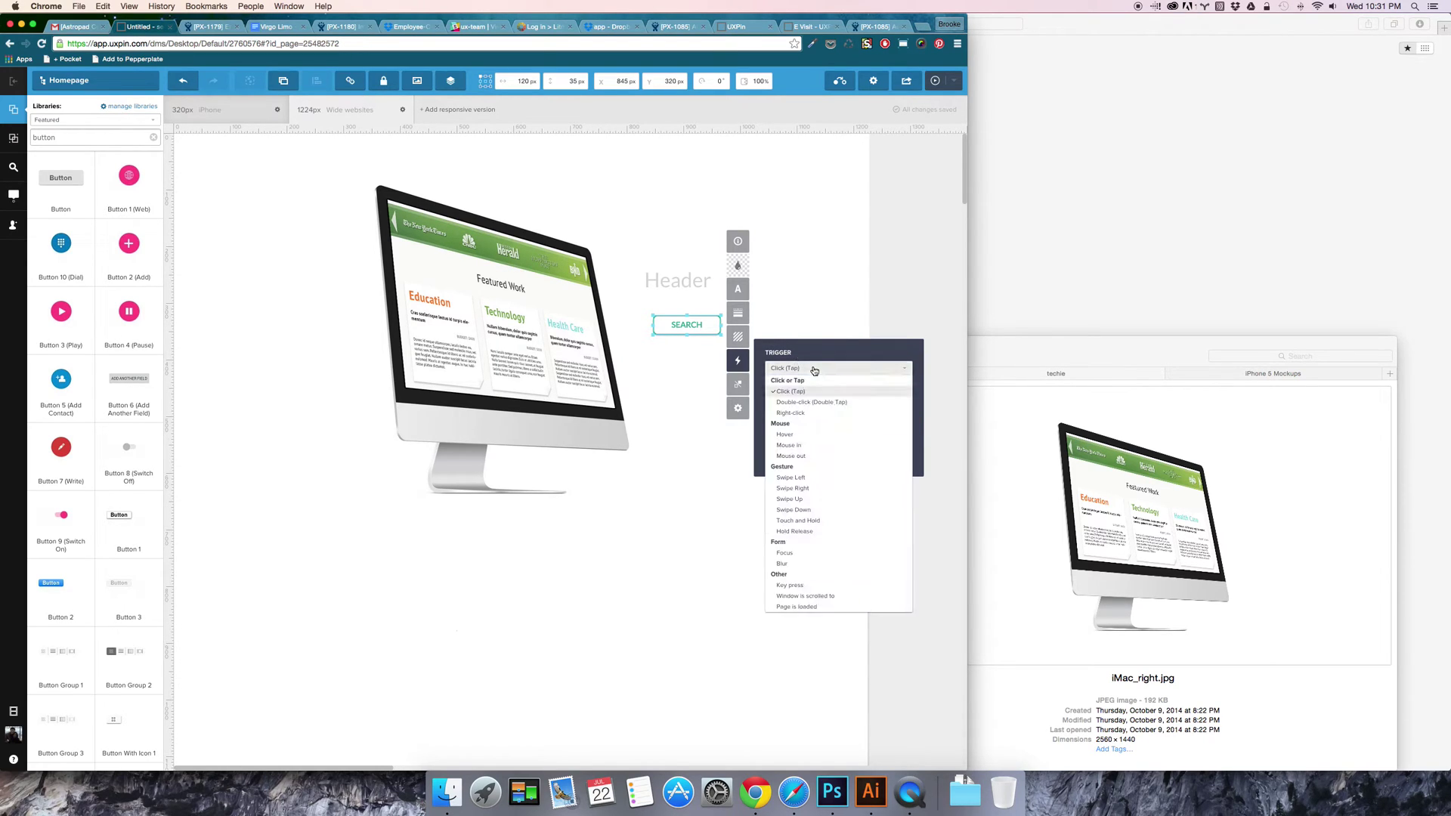
left_click(814, 370)
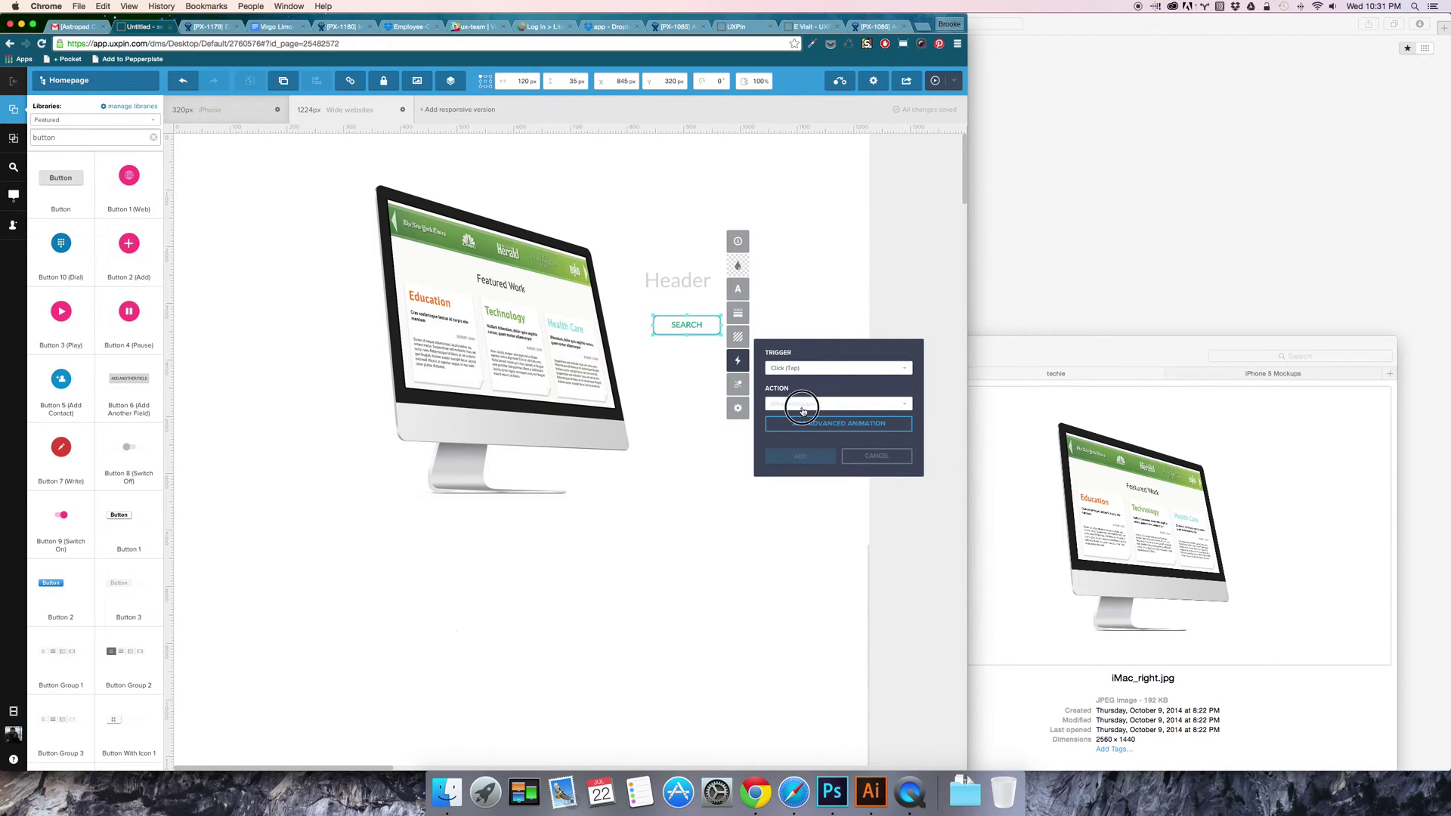
left_click(803, 405)
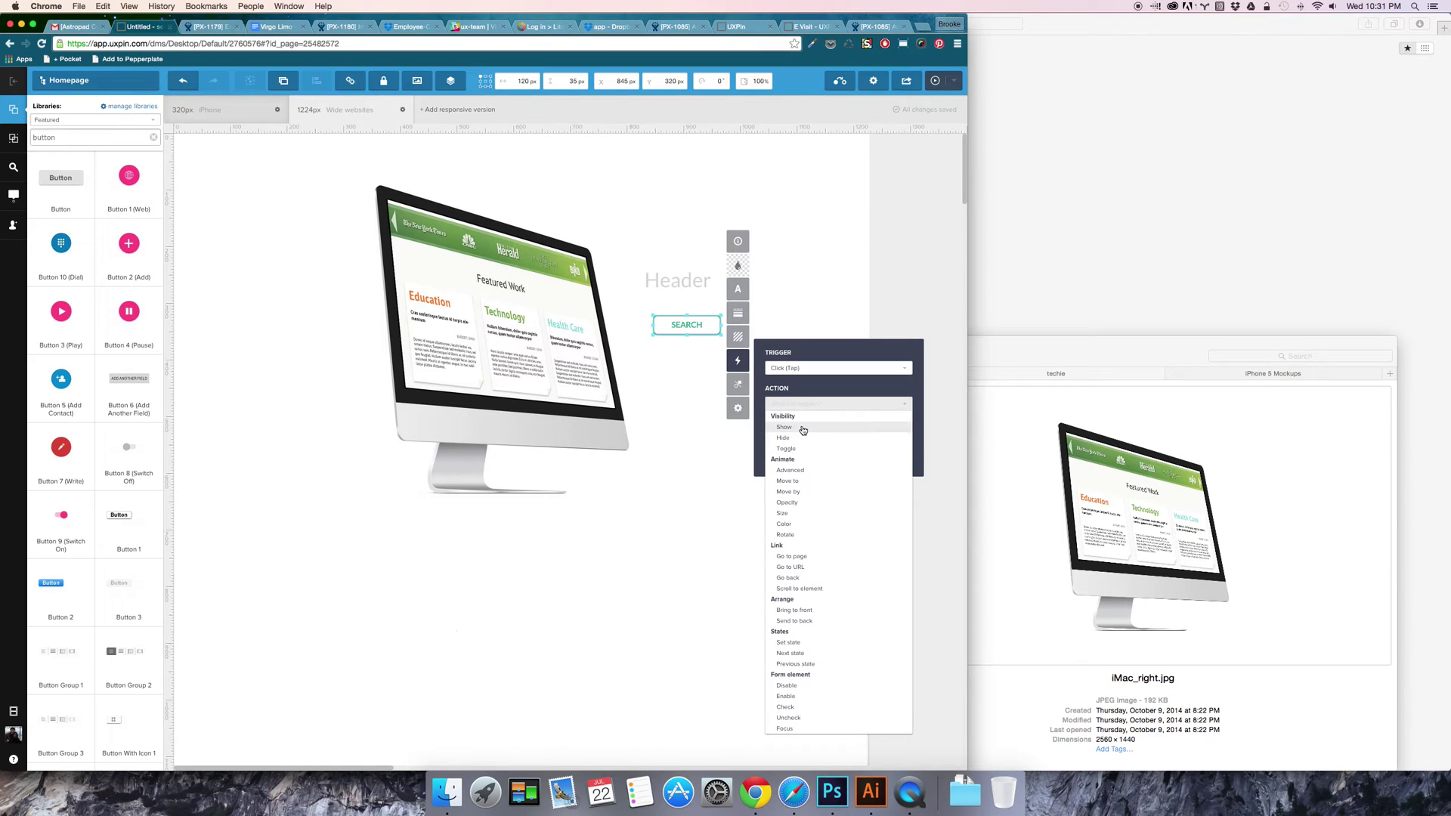
left_click(803, 427)
left_click(786, 440)
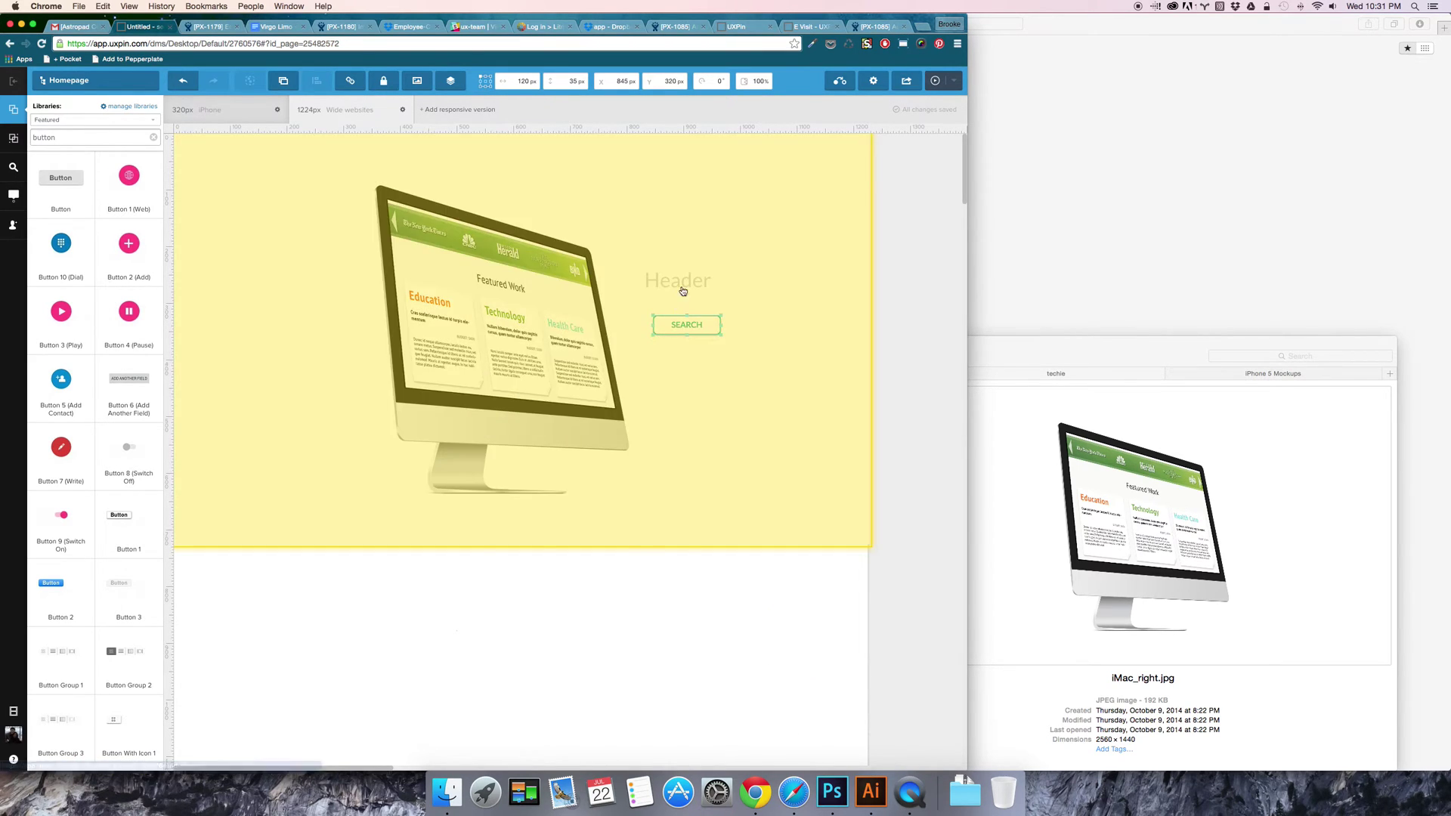
left_click(680, 284)
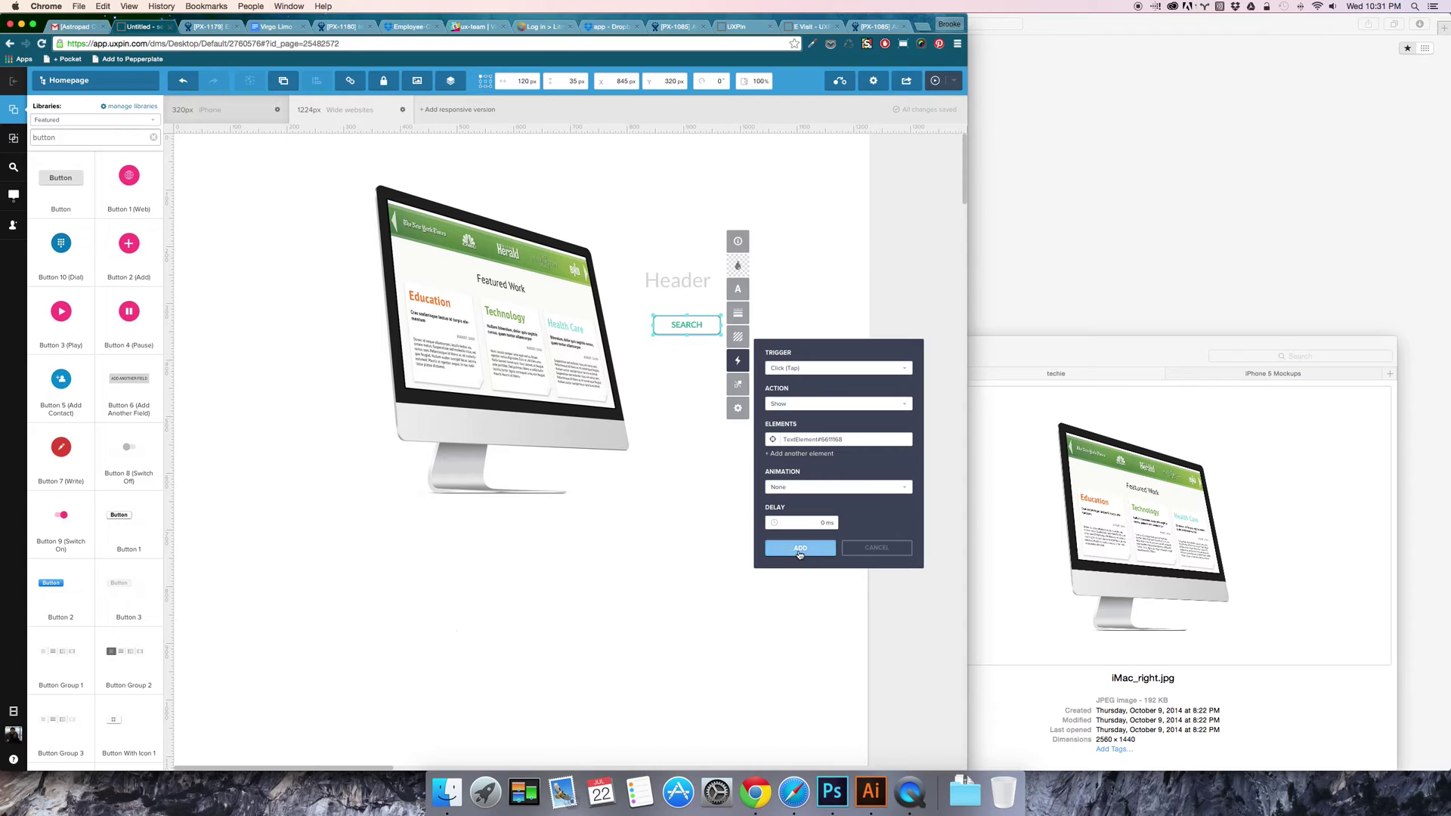
left_click(801, 488)
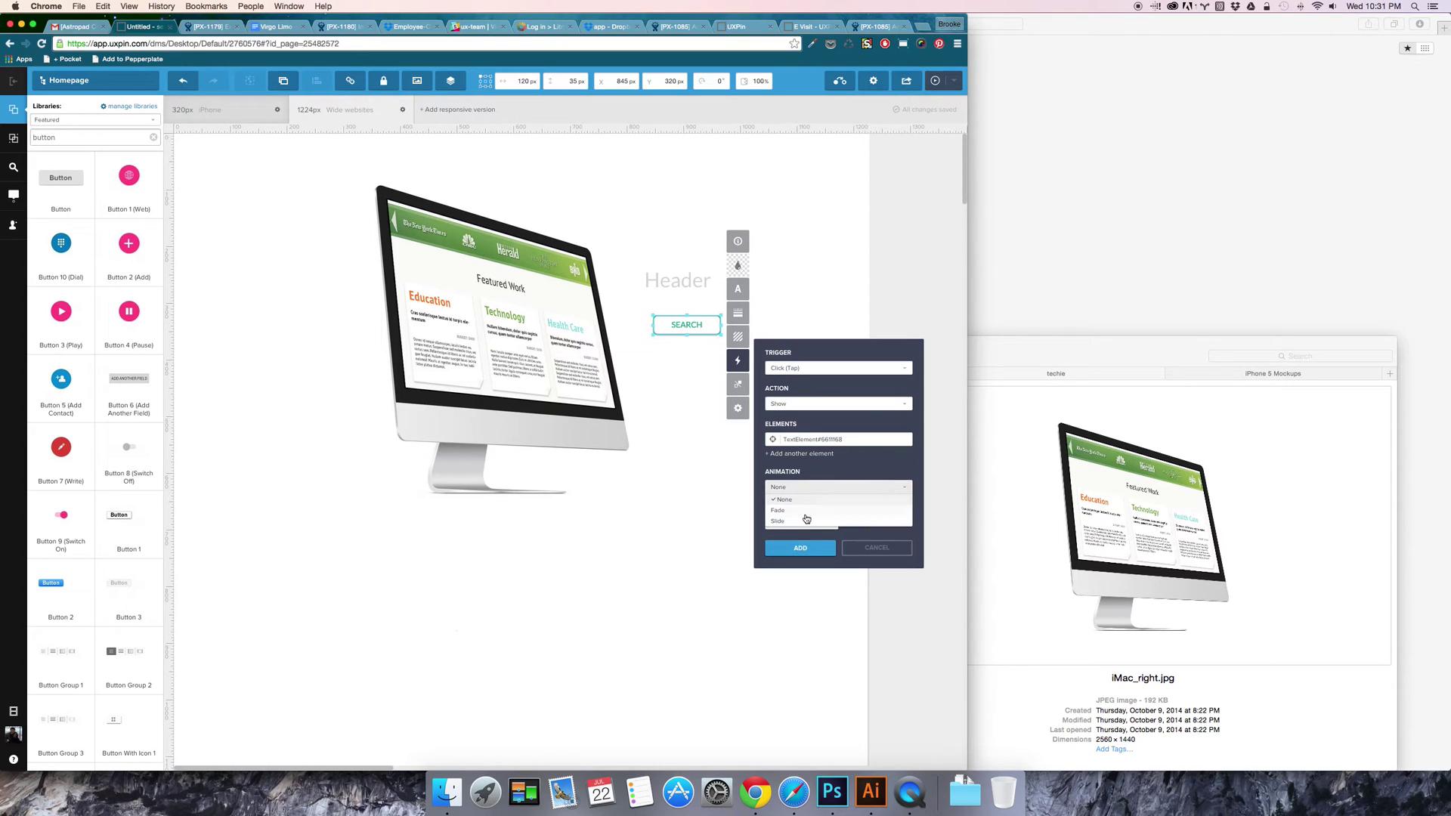
left_click(805, 522)
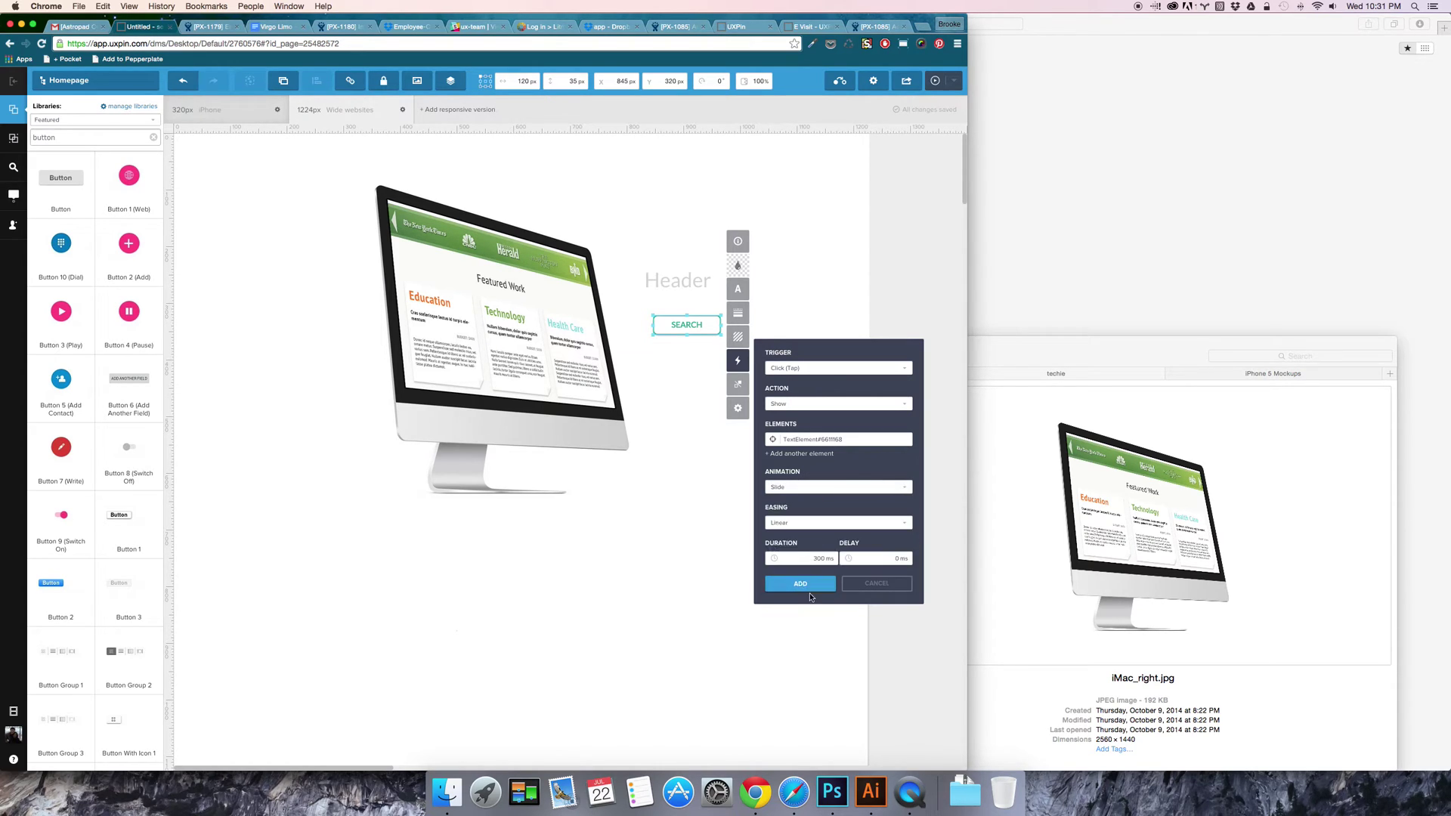
left_click(818, 560)
left_click(812, 584)
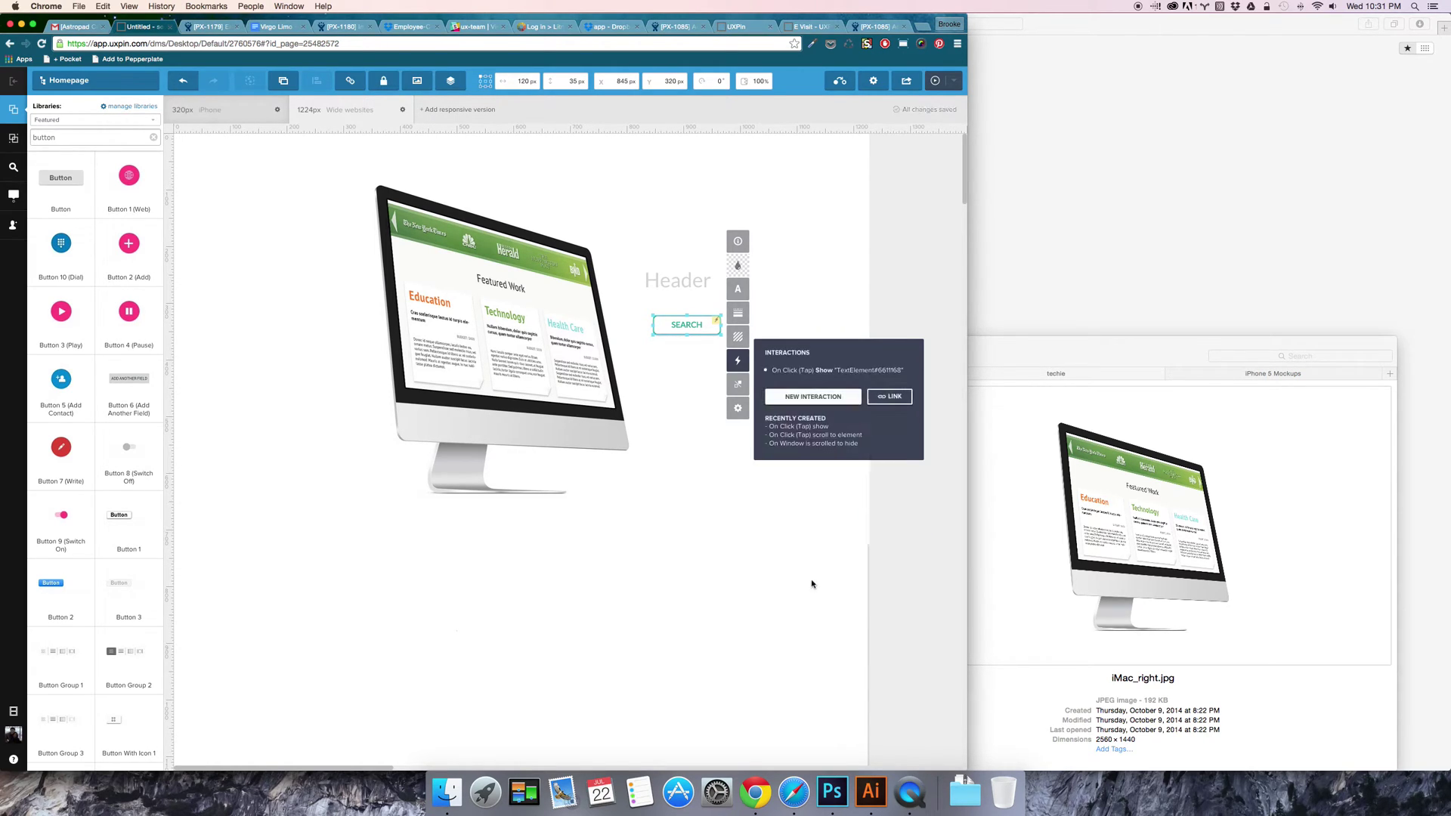
Step: Open the prototype's live.uxpin.com preview in a new tab, then go back to the editor
left_click(688, 483)
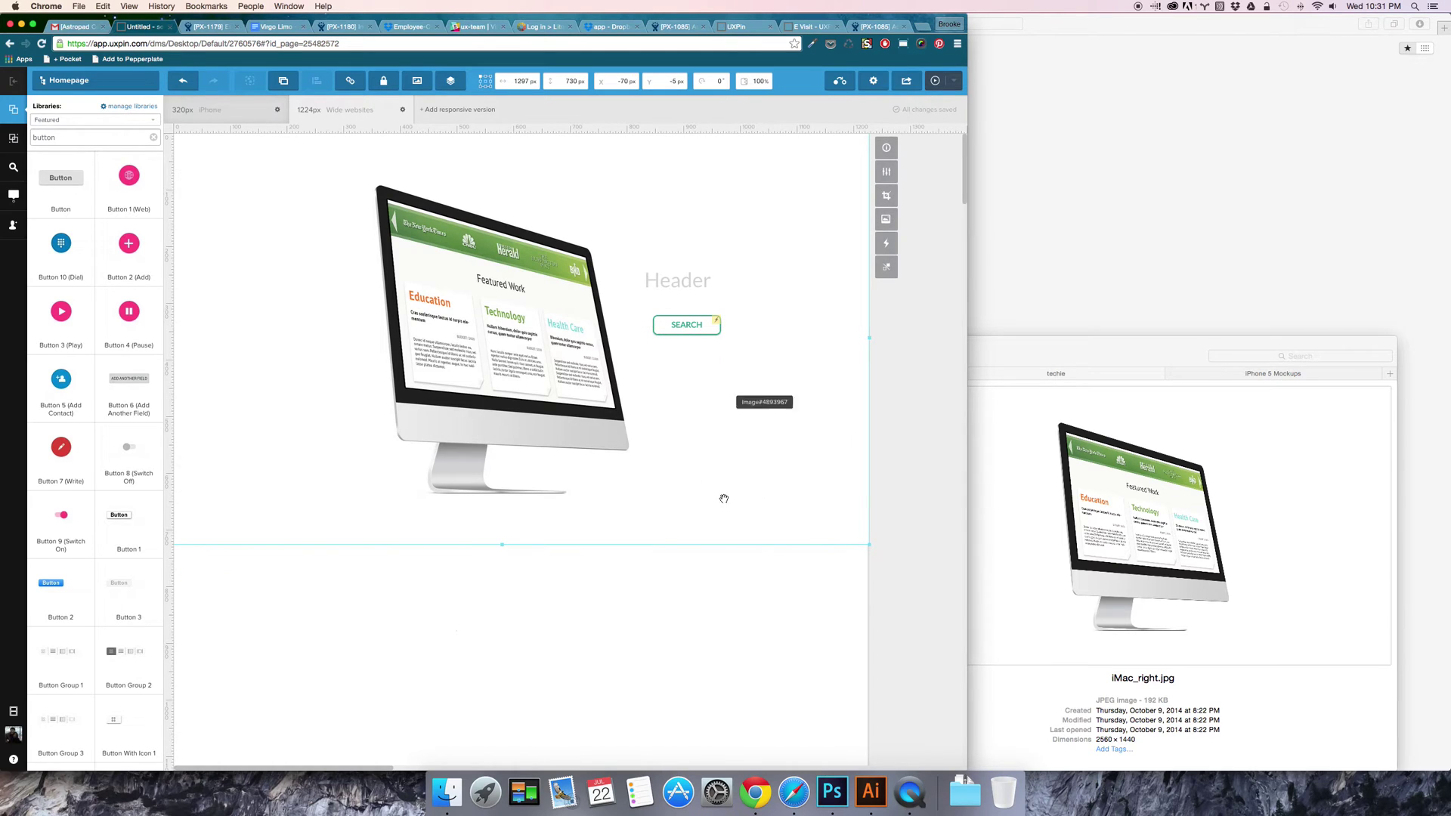
left_click(679, 281)
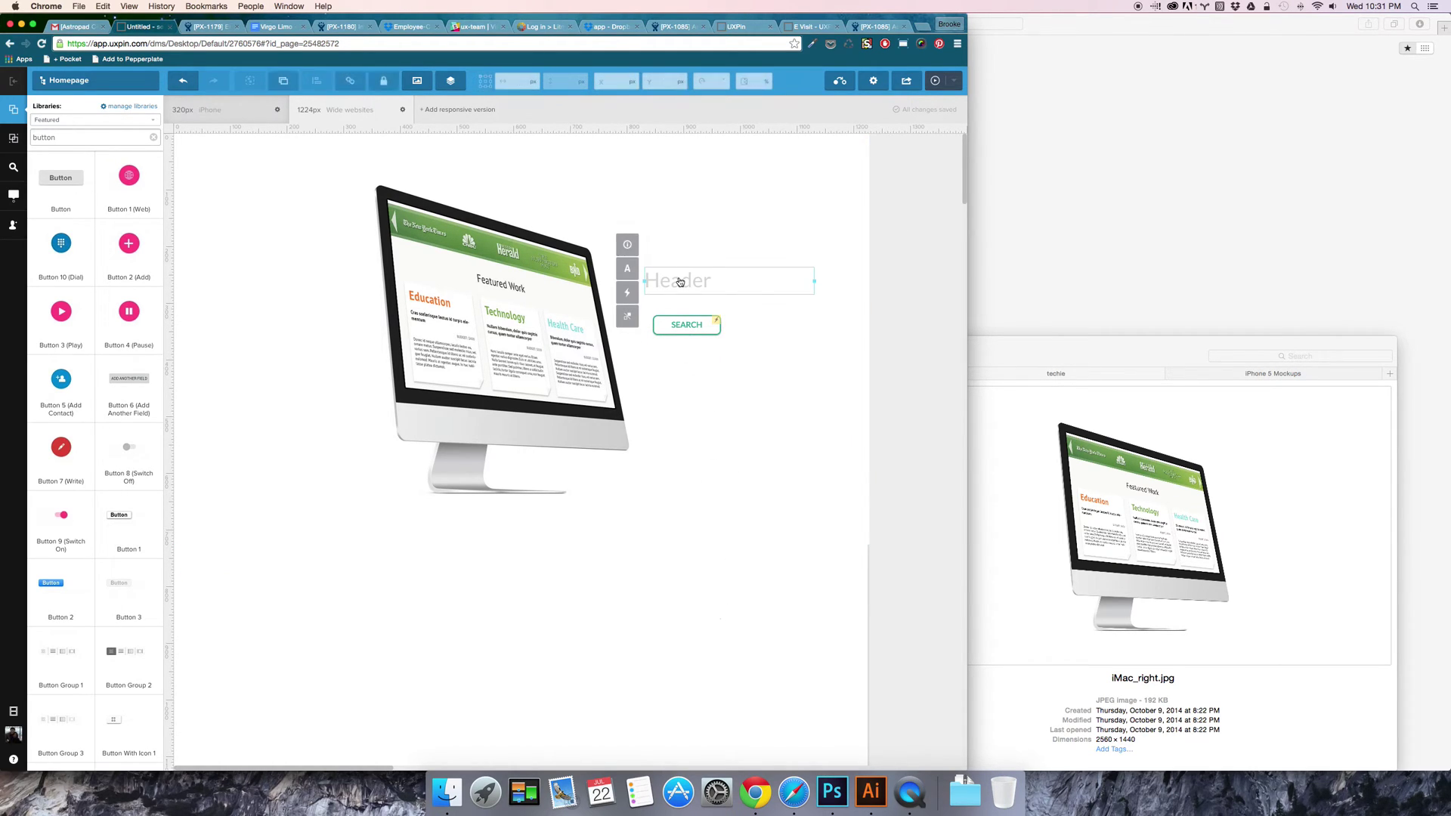
left_click(823, 204)
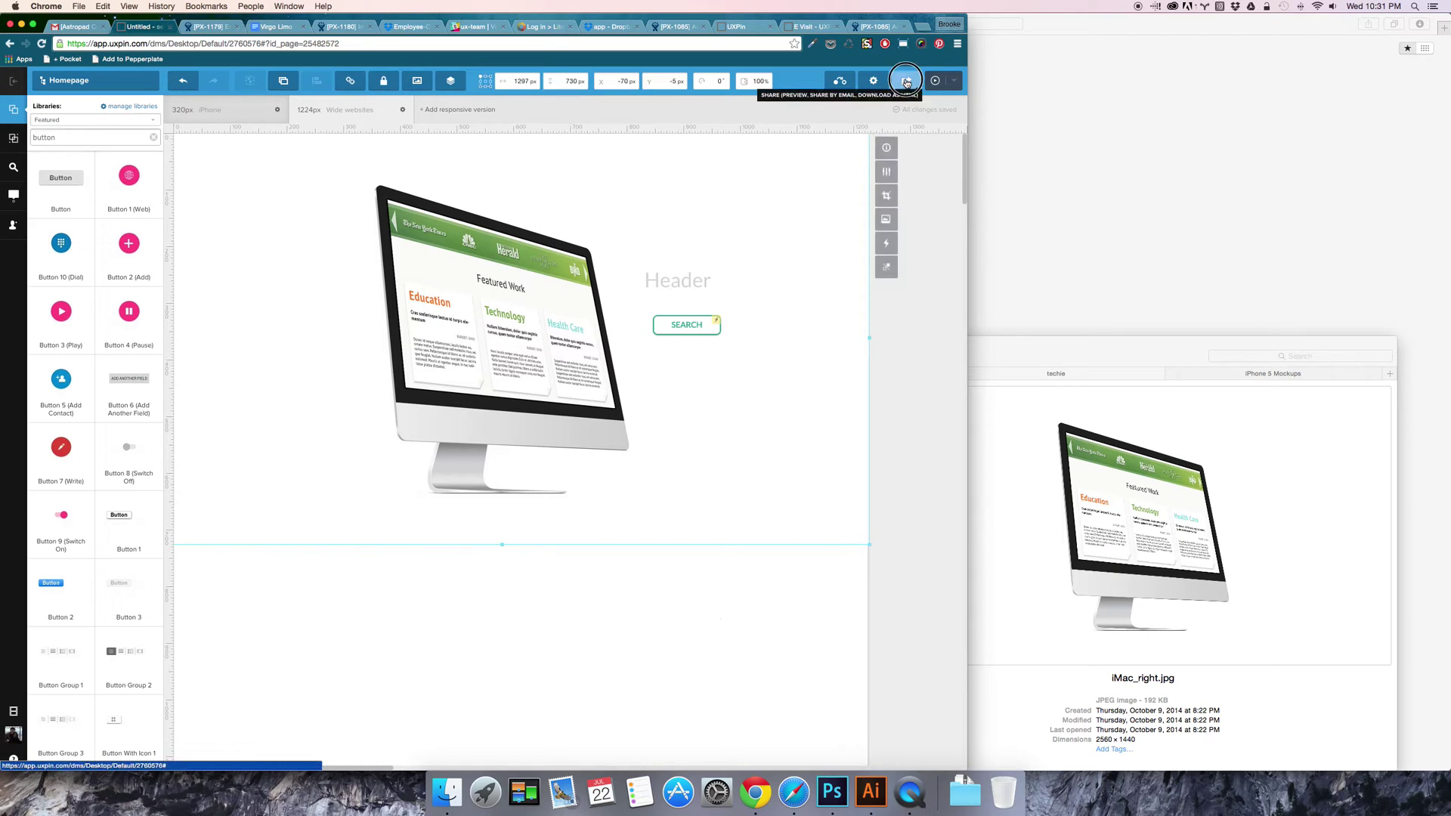
left_click(906, 80)
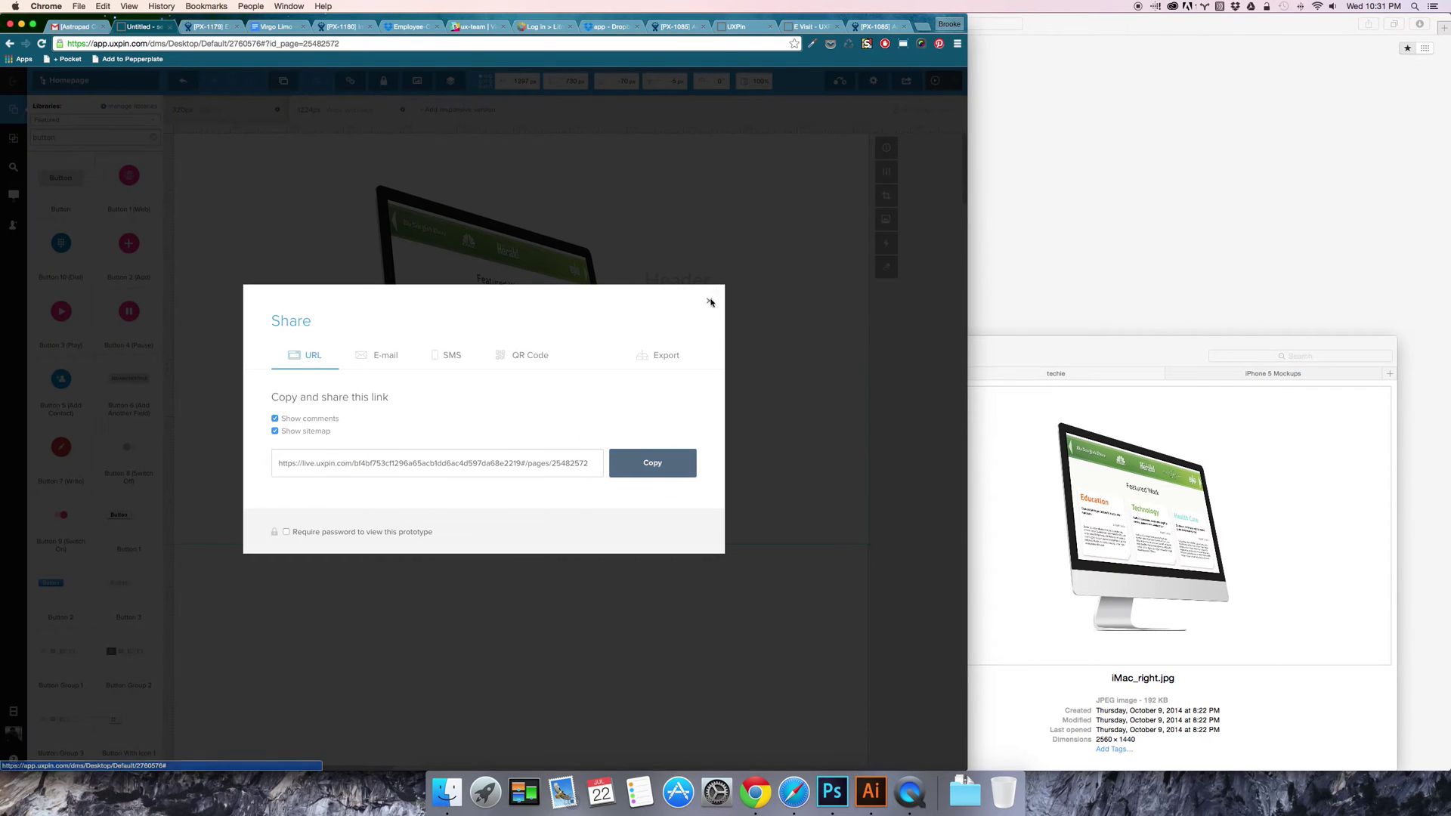
left_click(709, 301)
left_click(936, 81)
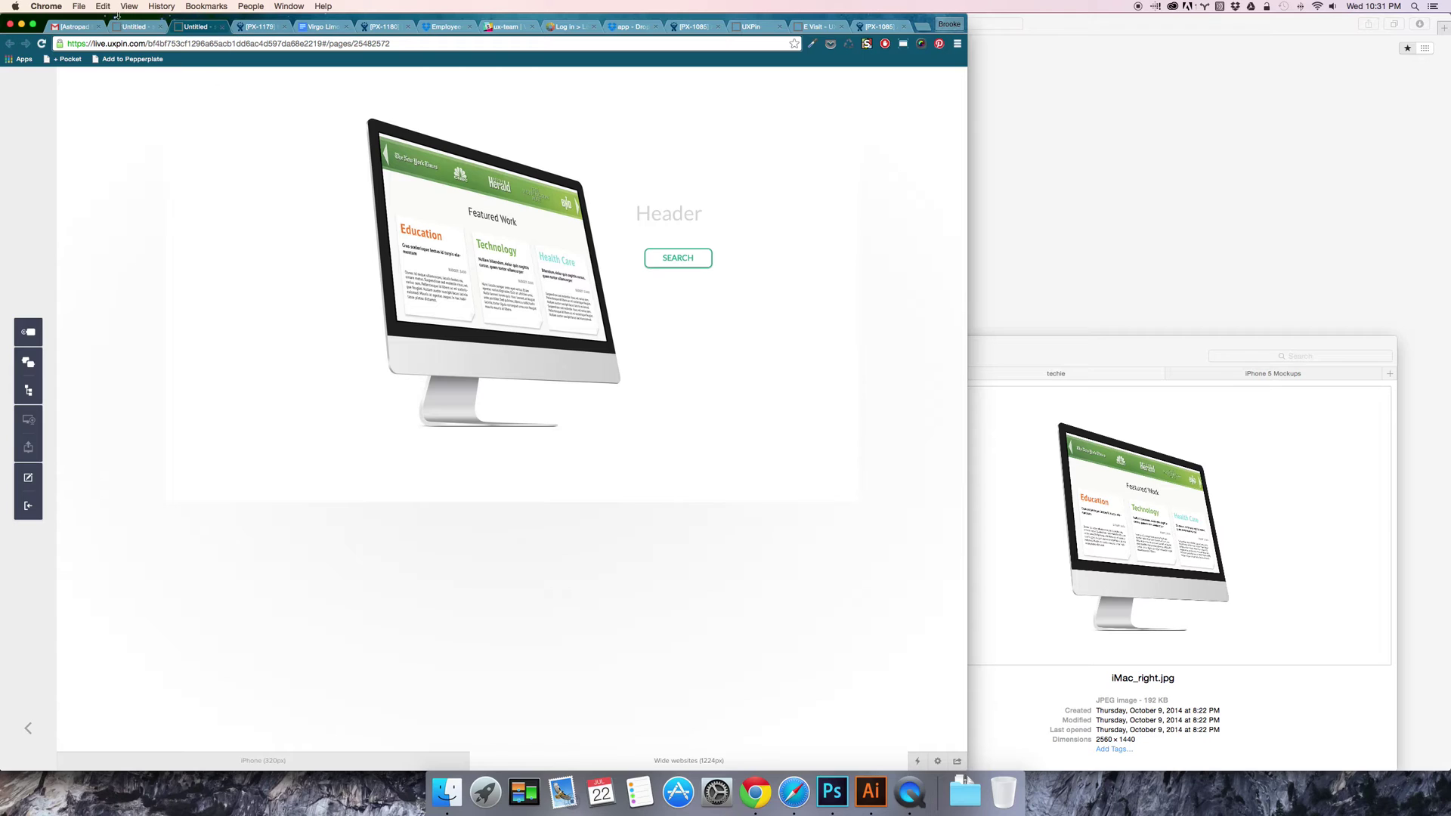
left_click(133, 26)
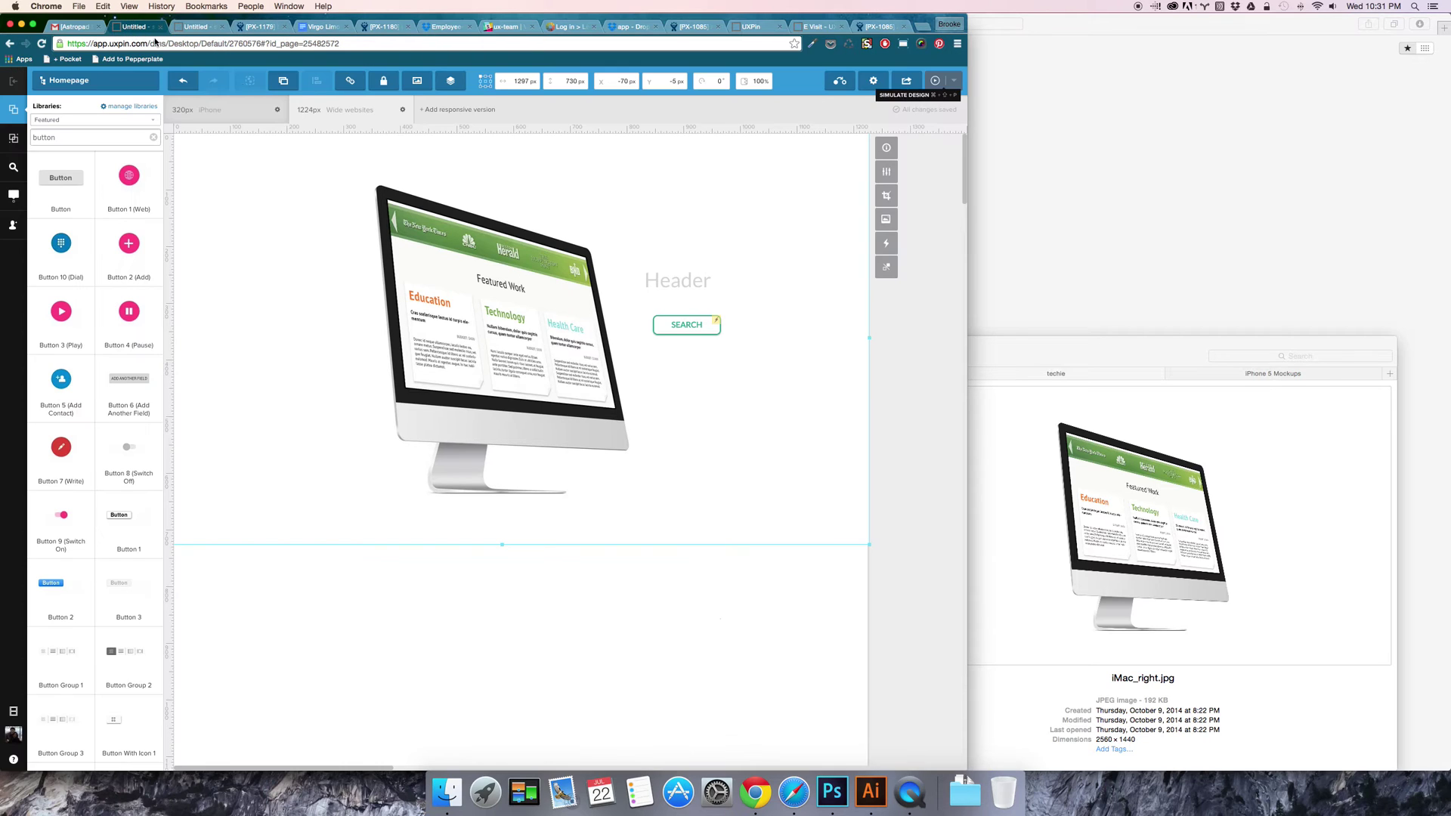
left_click(670, 286)
Step: Give the Header a 'Page is loaded' interaction that hides it
left_click(627, 294)
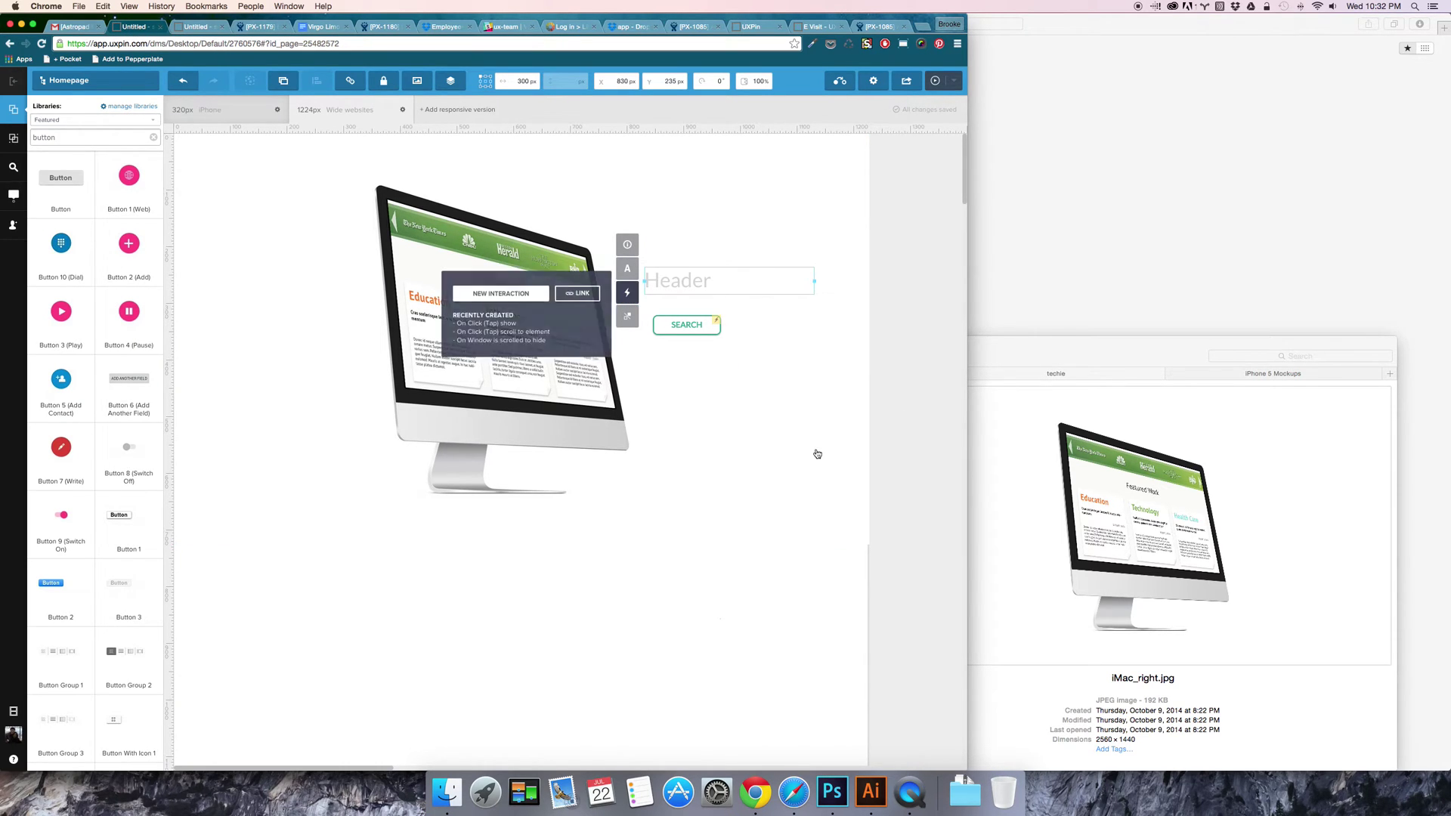
left_click(531, 297)
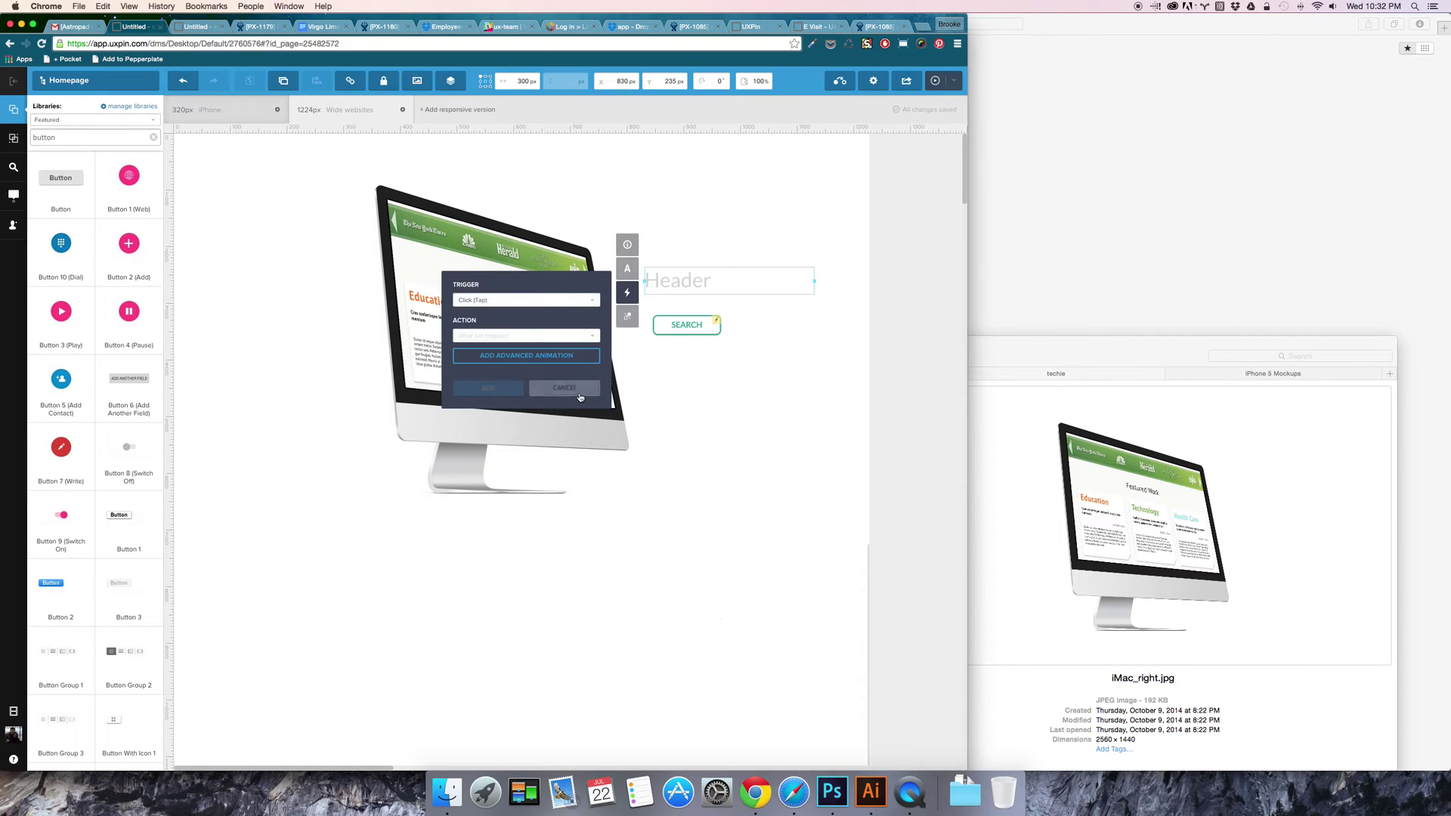
left_click(536, 303)
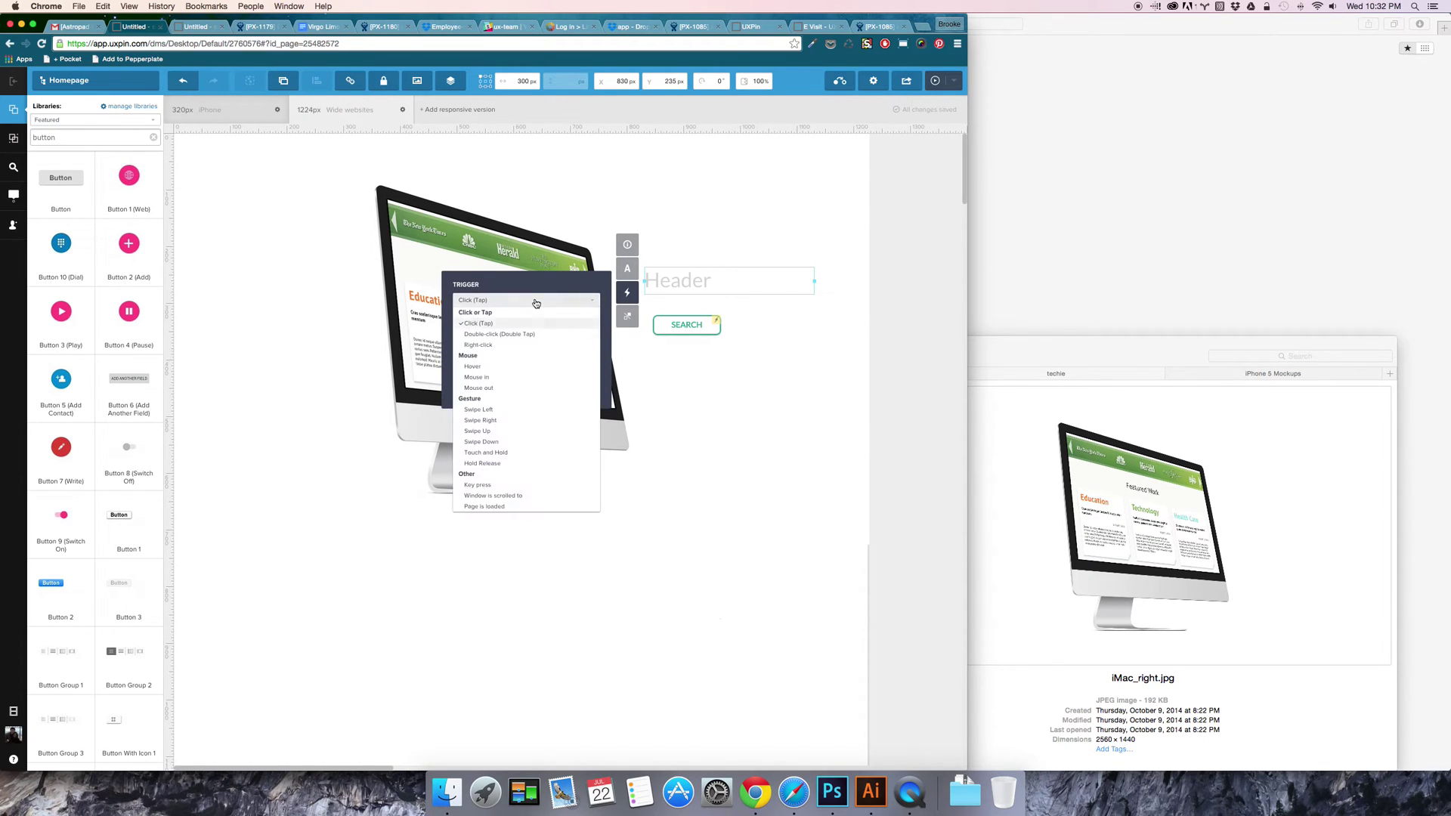
left_click(510, 506)
left_click(502, 337)
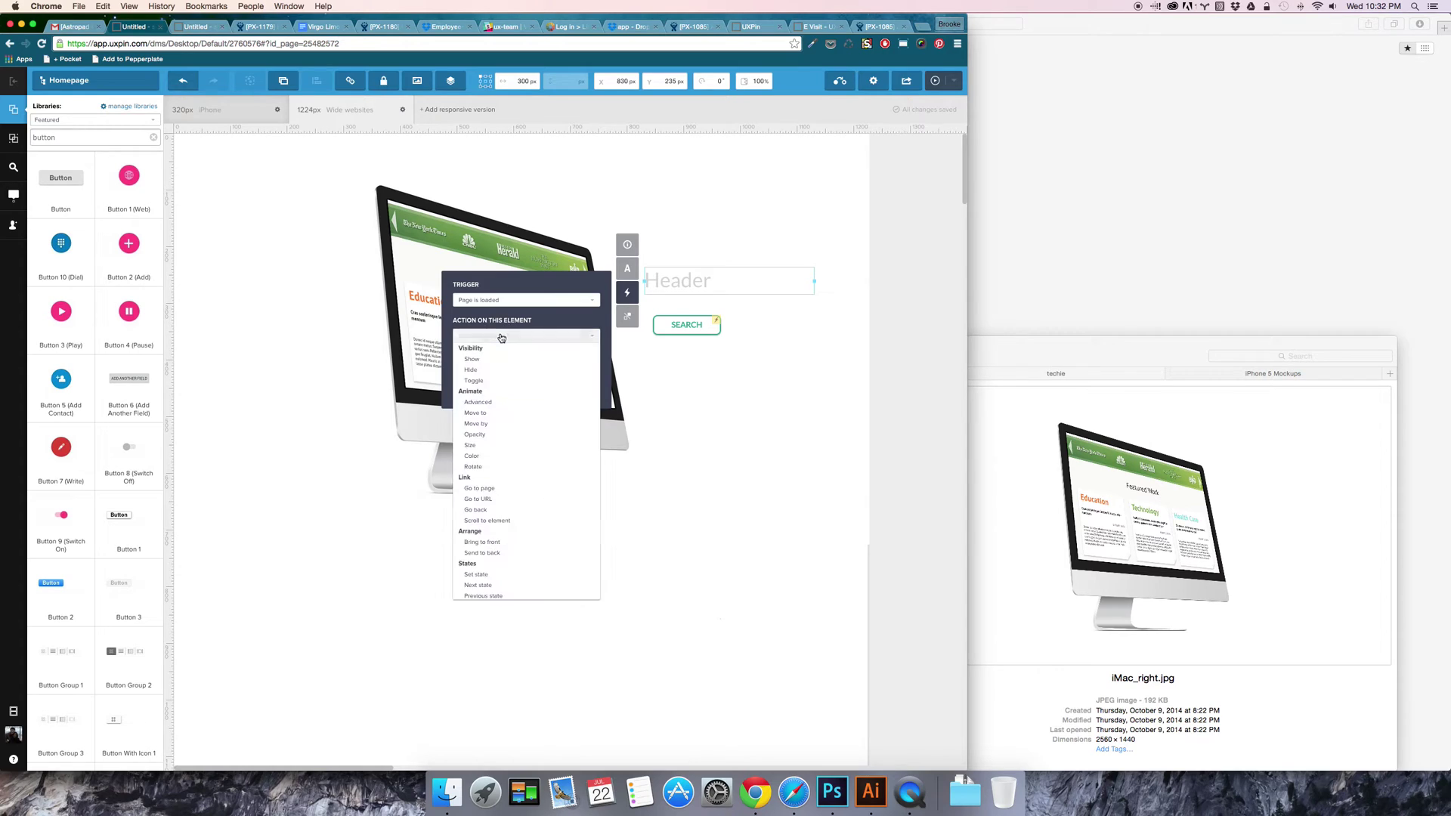
left_click(489, 376)
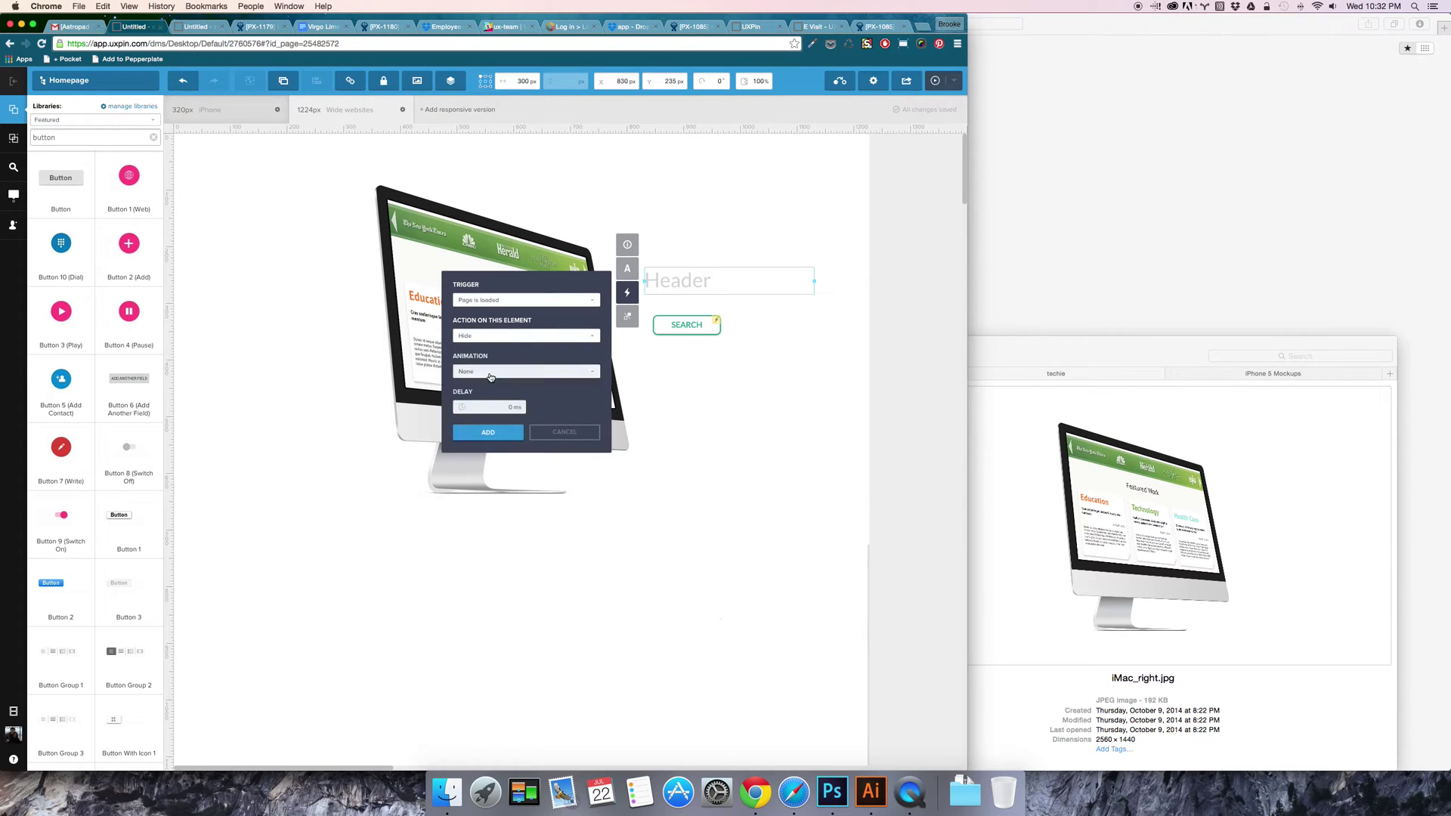
left_click(486, 433)
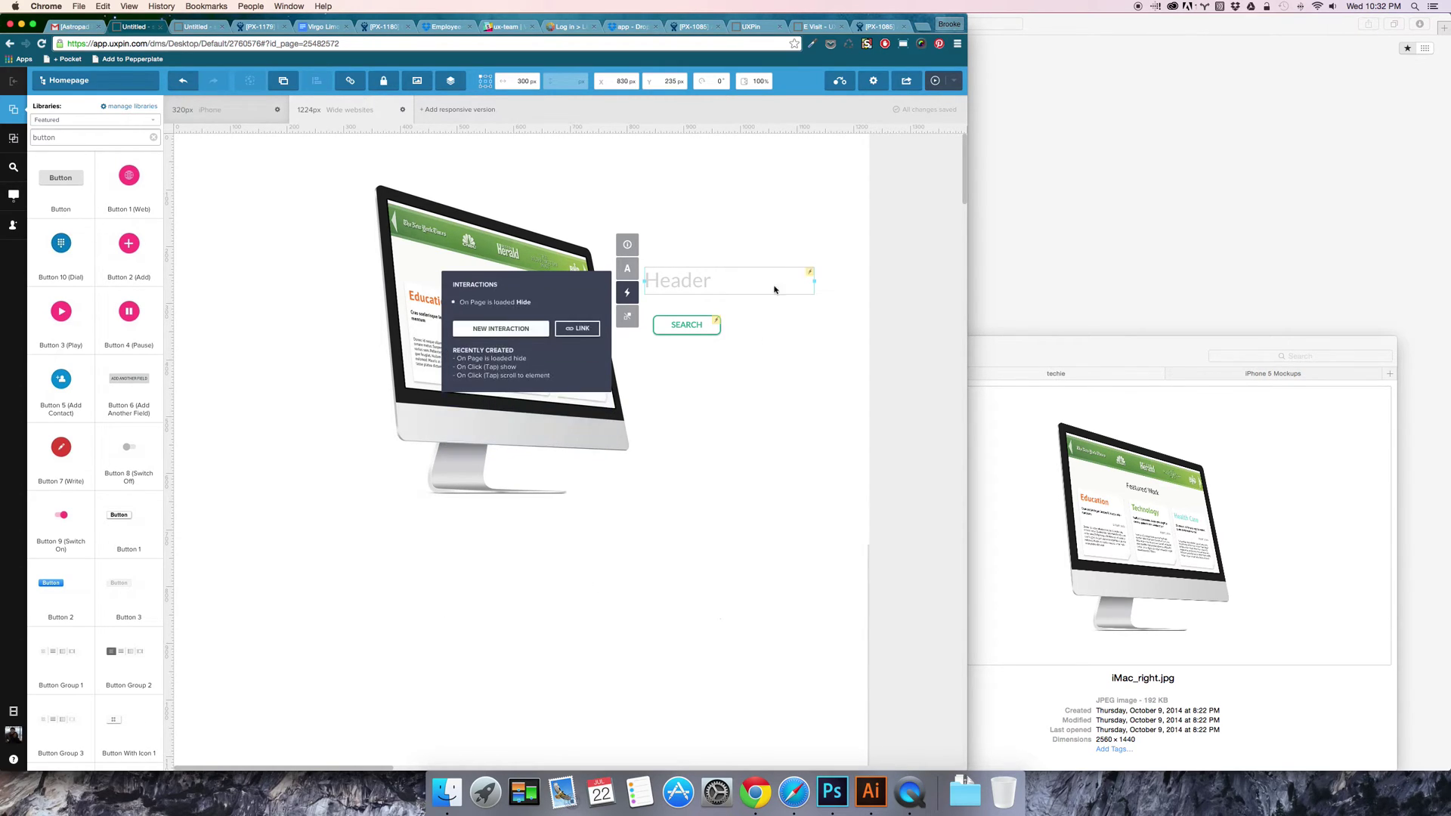
left_click(715, 182)
Step: Reload the live preview to test SEARCH revealing the Header, then return to the editor
left_click(198, 27)
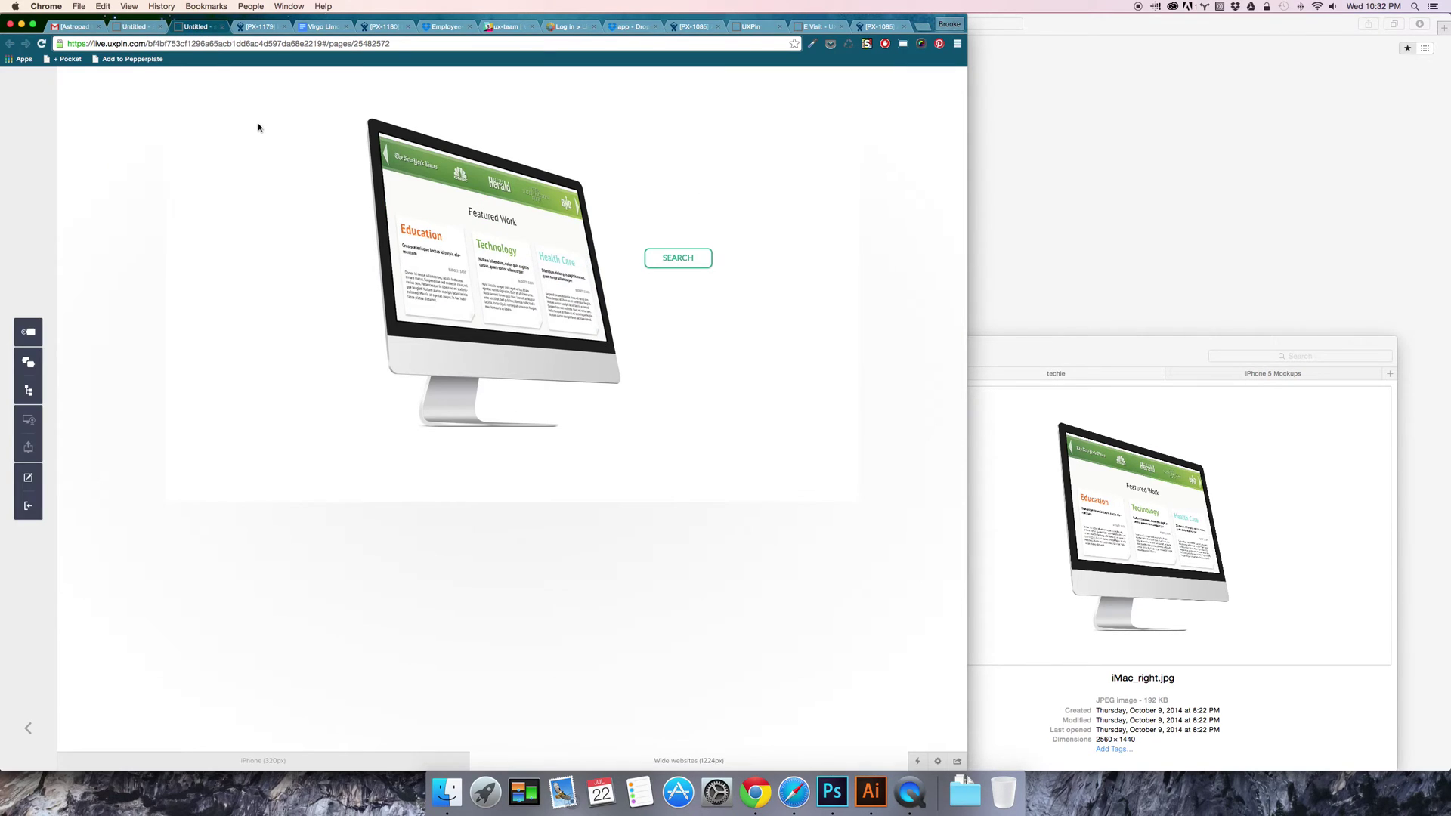
key("super+r")
left_click(144, 27)
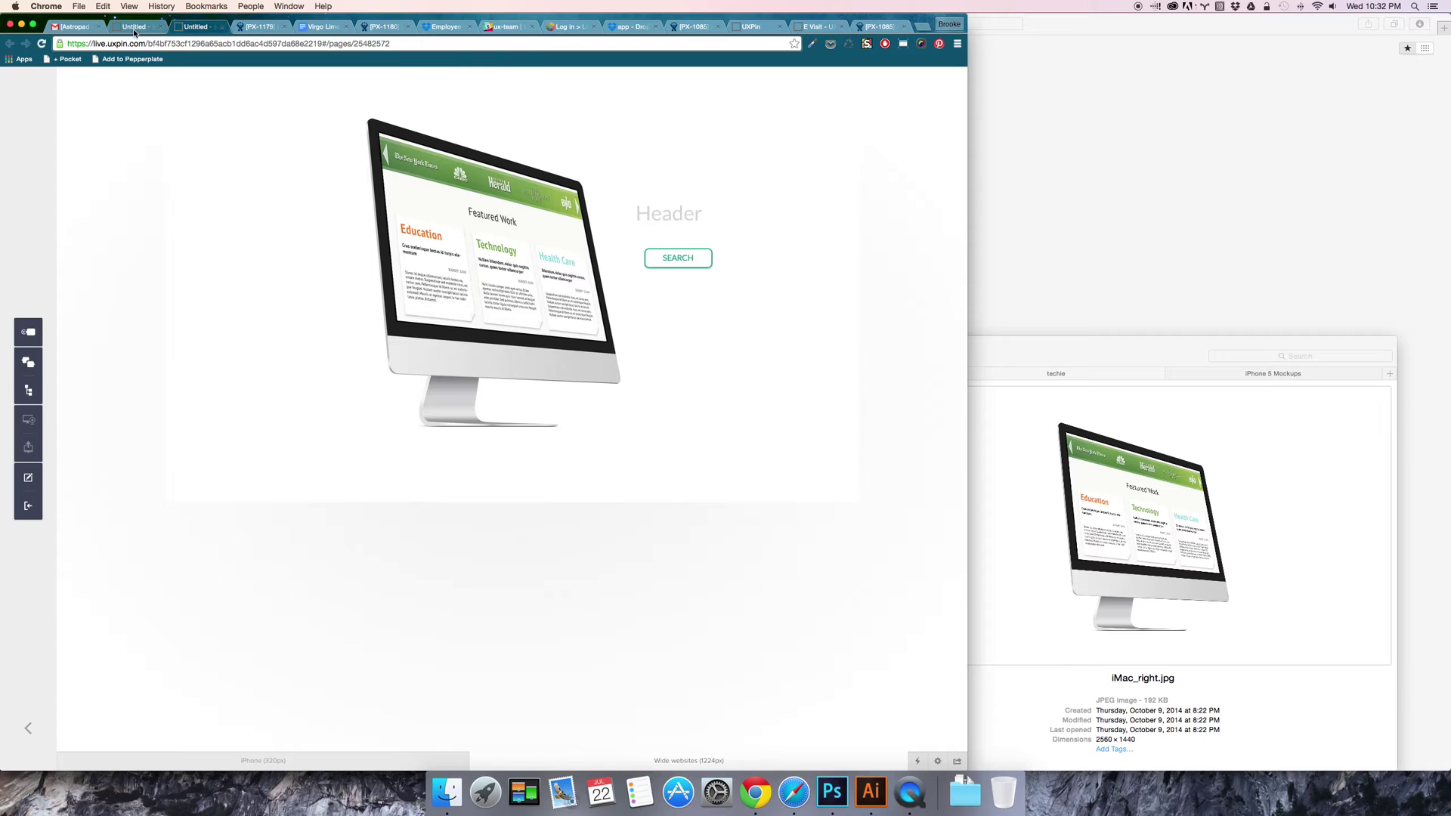
Step: Add a Box from the library and stretch it into a wide grey section across the page
left_click(517, 584)
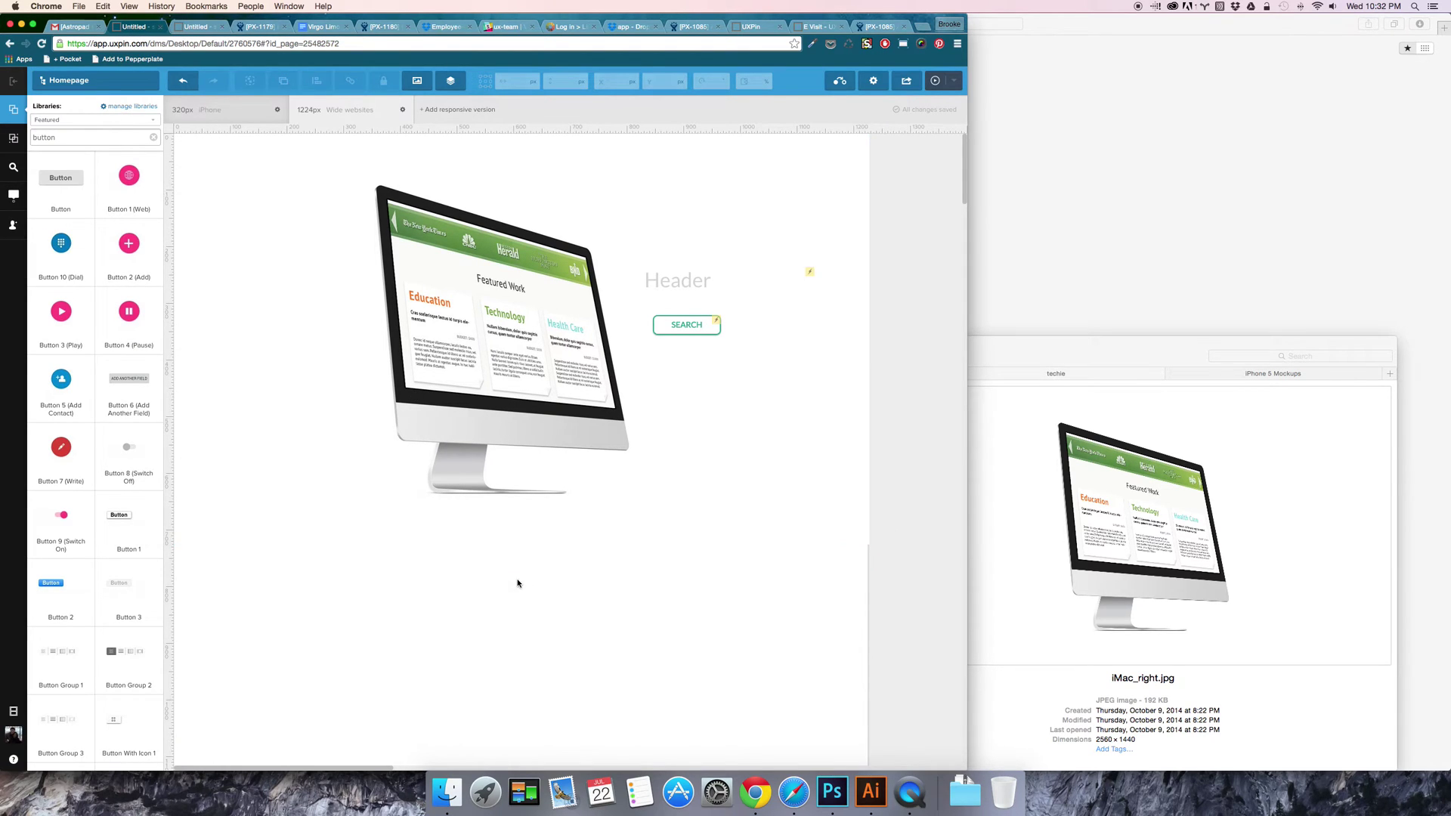
double_click(42, 137)
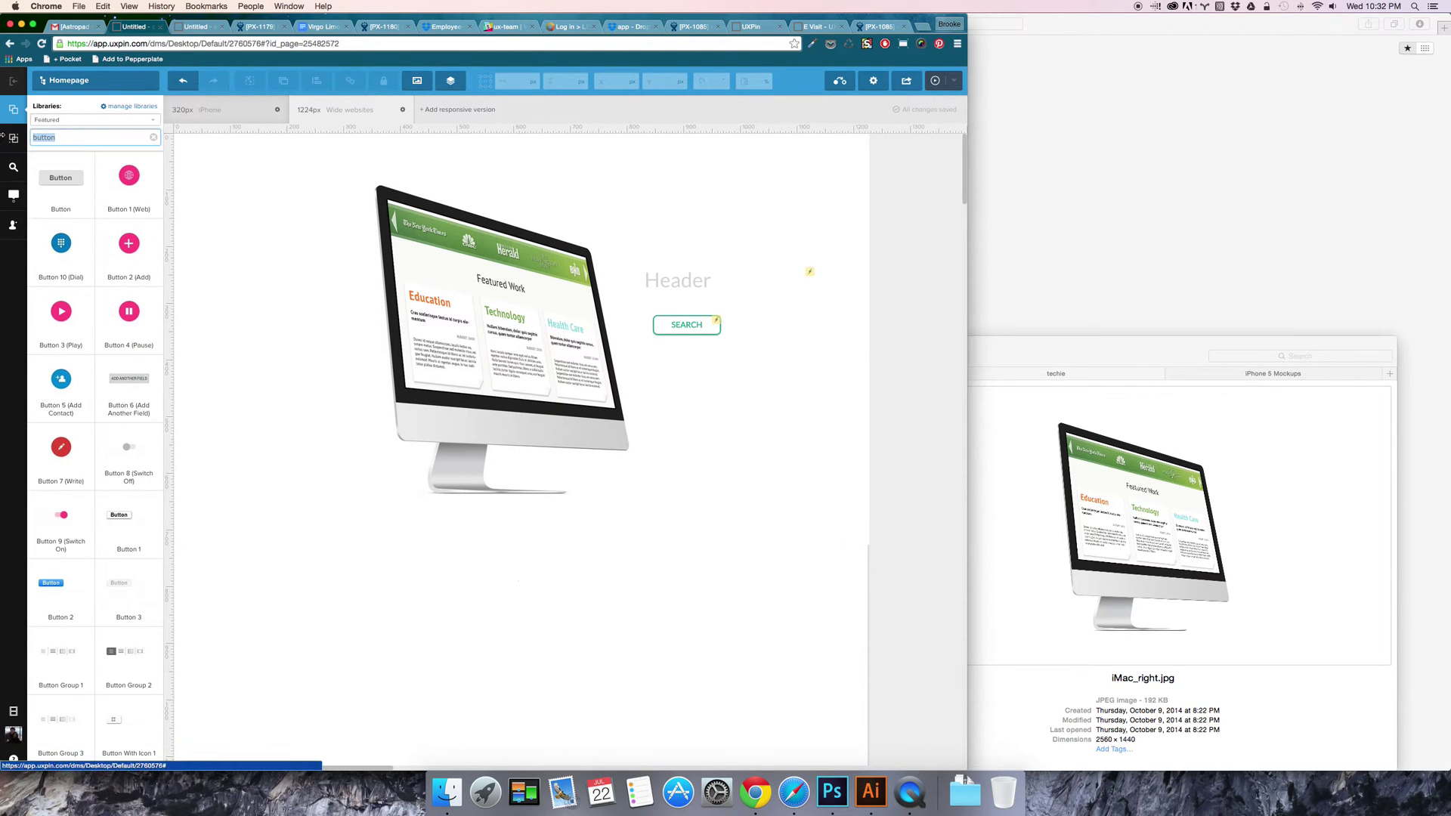
type("box")
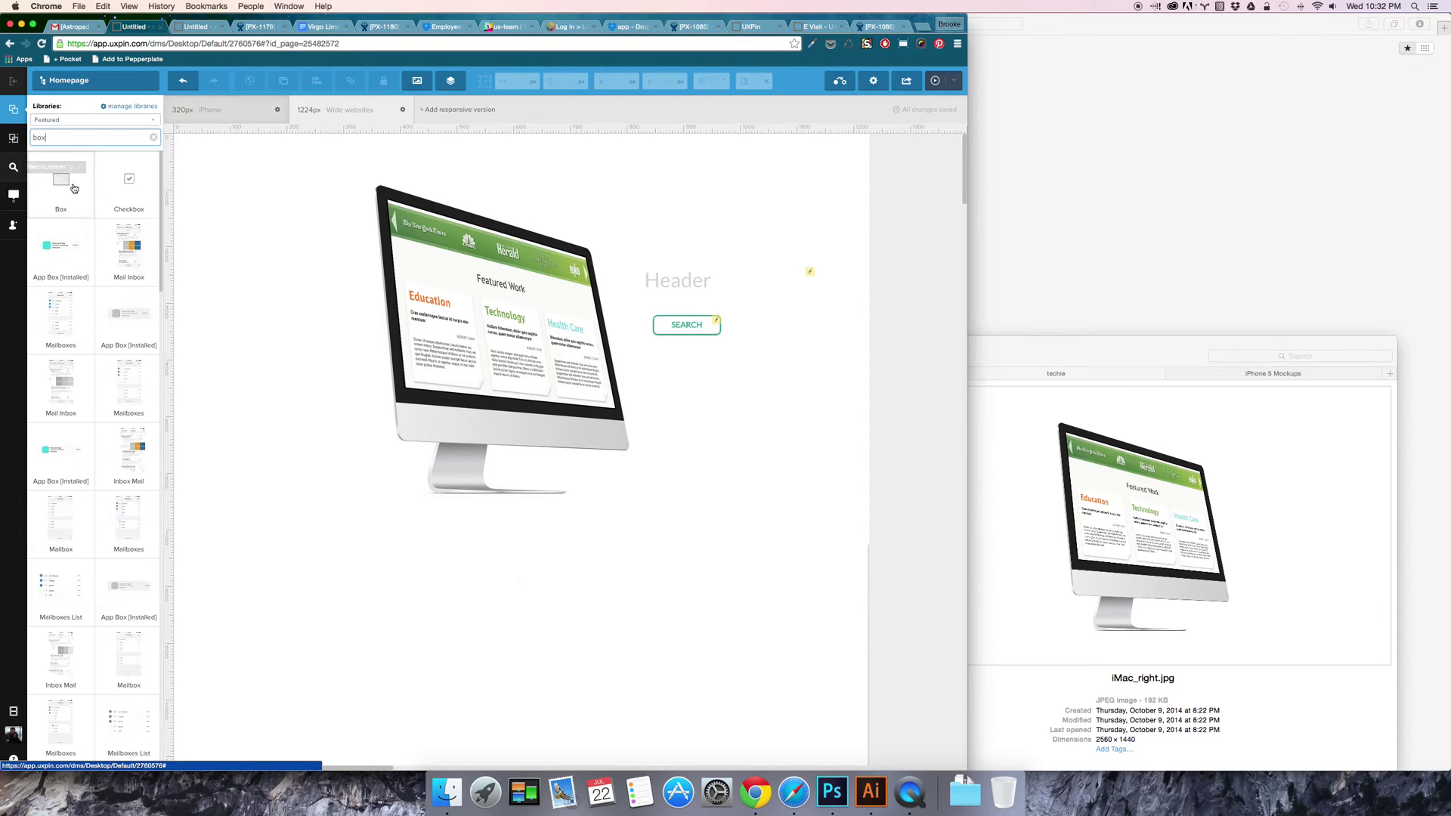
left_click(60, 179)
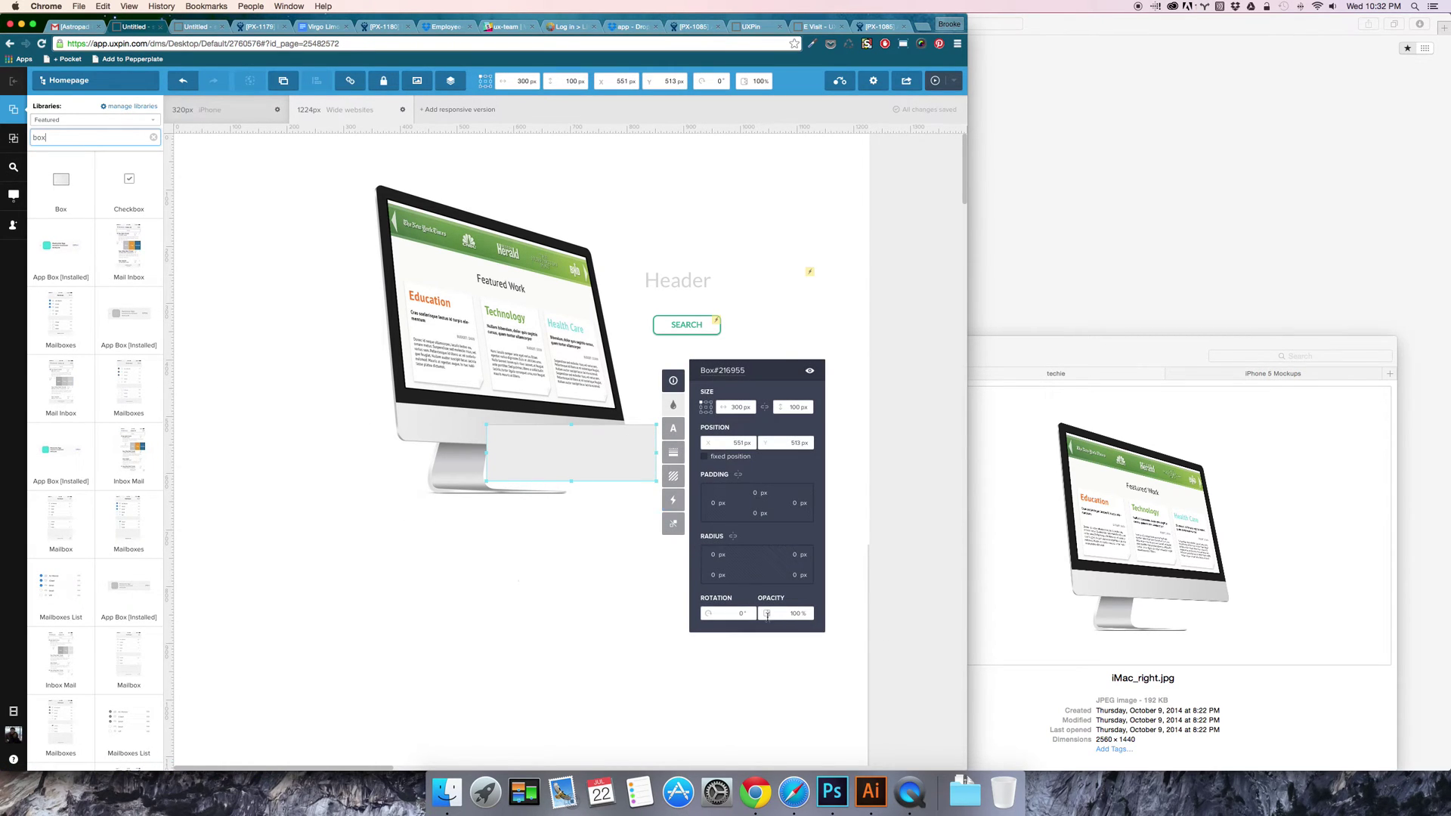
left_click_drag(529, 469, 281, 563)
left_click_drag(358, 595, 871, 763)
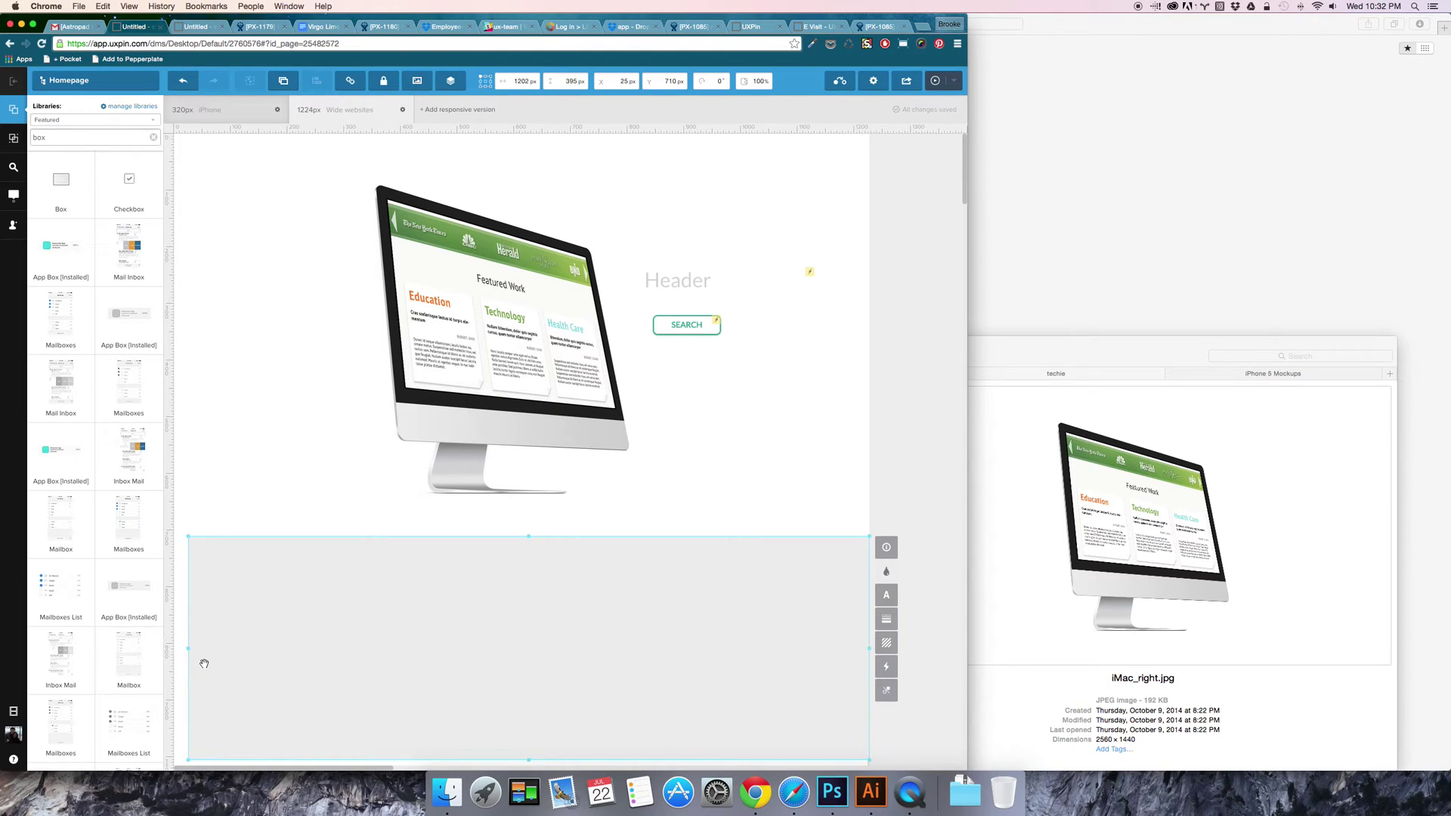
left_click_drag(187, 649, 169, 648)
scroll(493, 645, "down", 5)
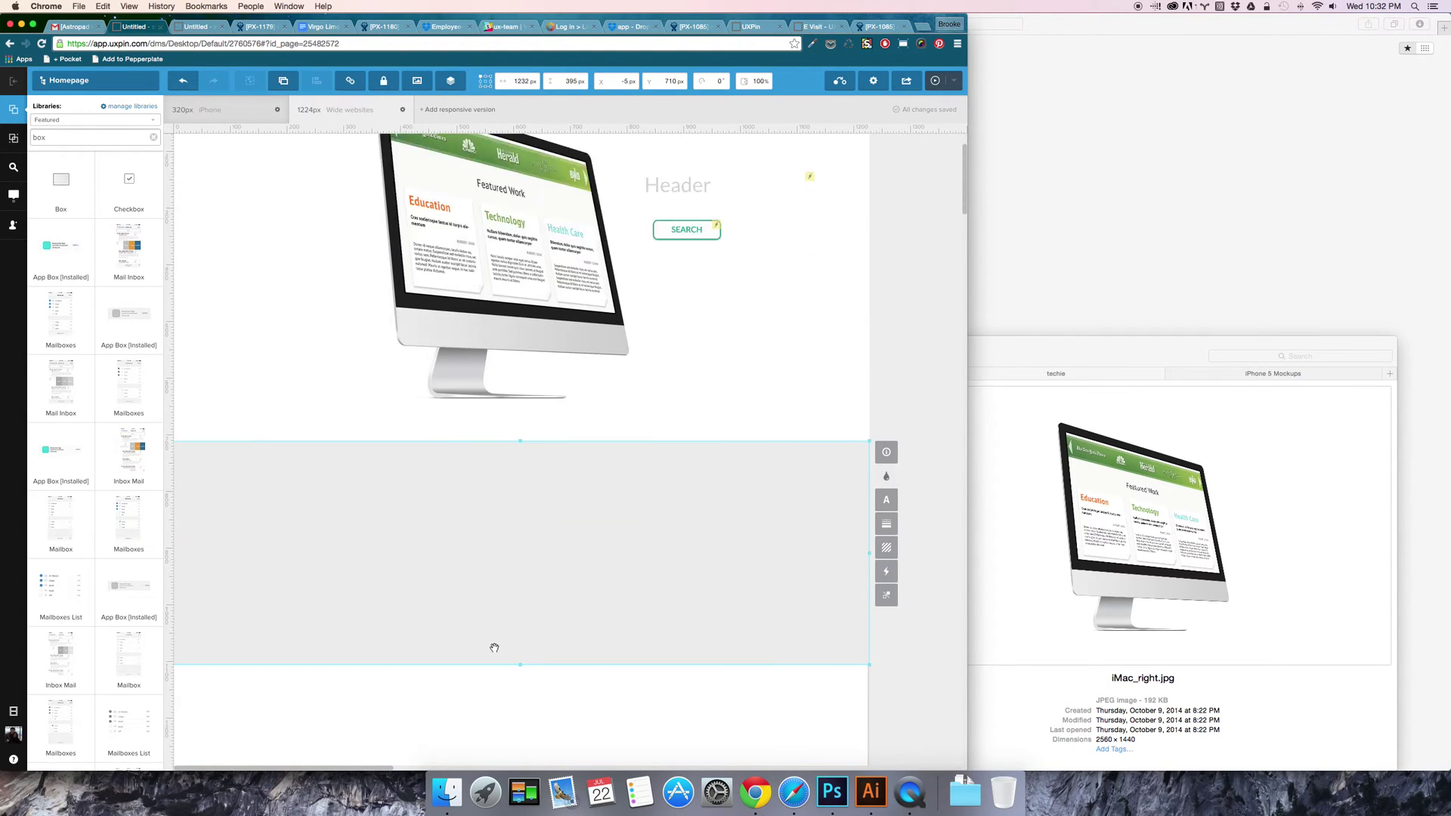
left_click_drag(517, 549, 521, 700)
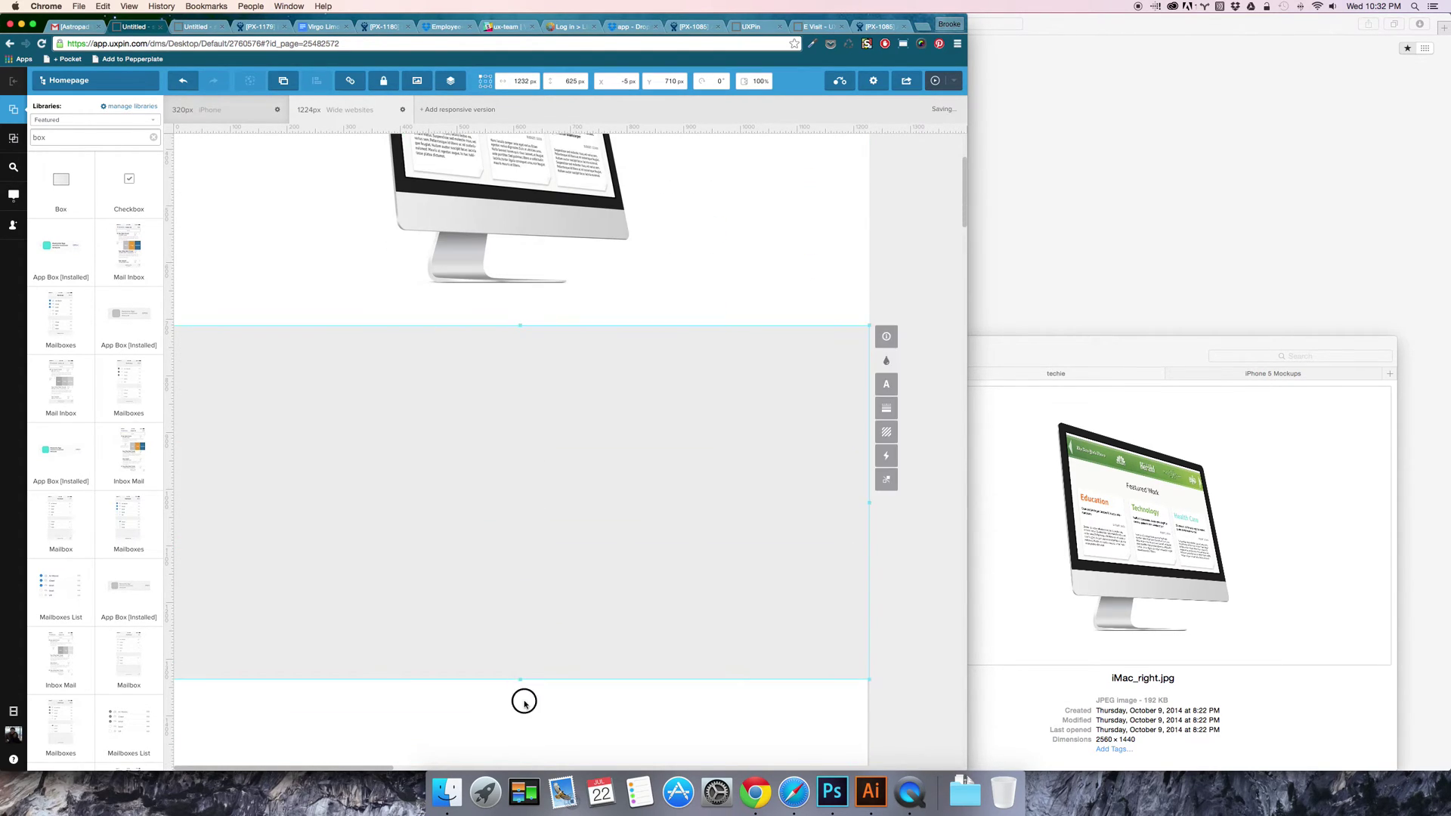
scroll(566, 386, "up", 5)
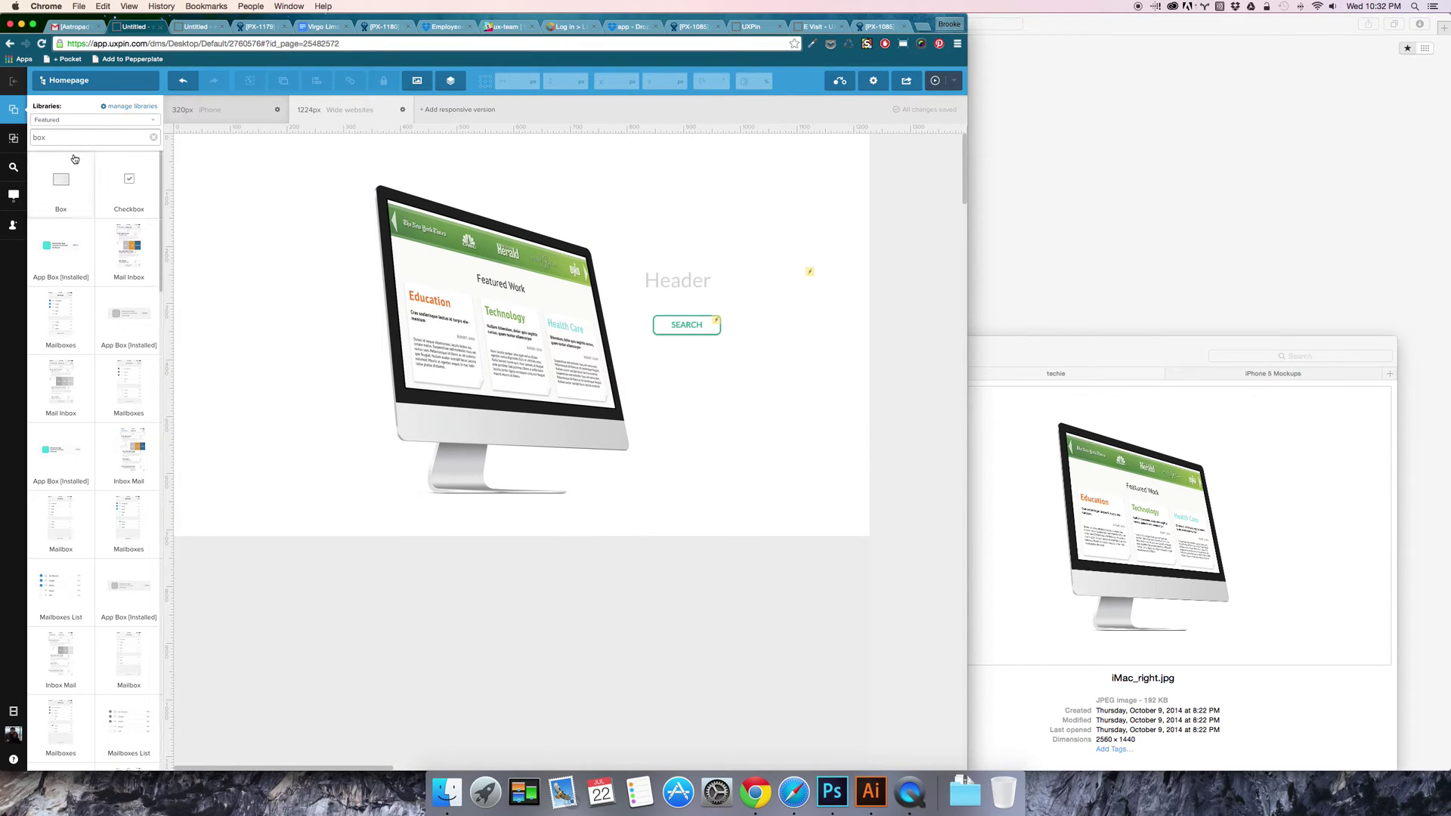
Step: Place a second, small box and move the grey section lower on the page
left_click_drag(60, 175, 523, 689)
scroll(537, 701, "down", 5)
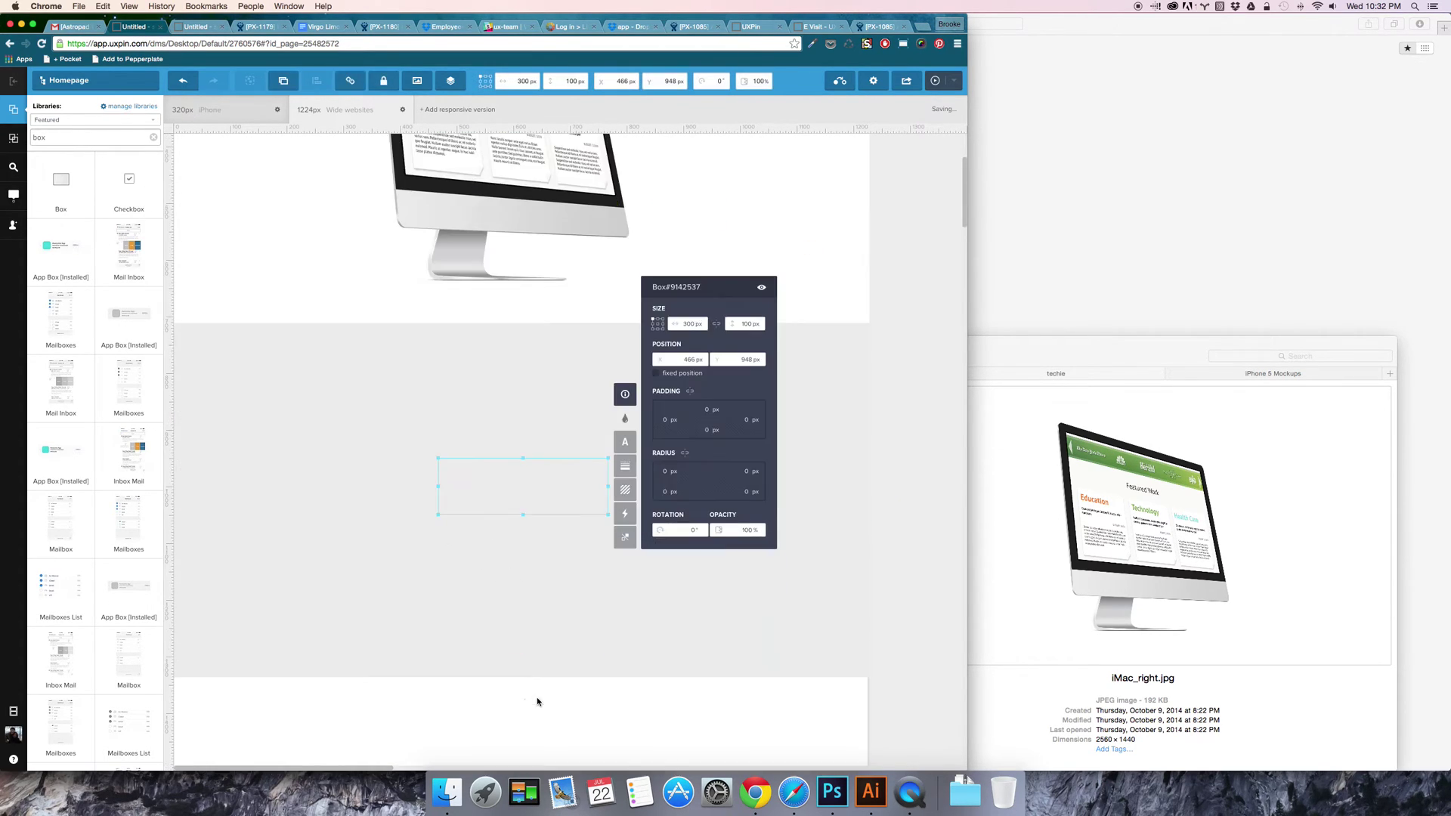
left_click(627, 430)
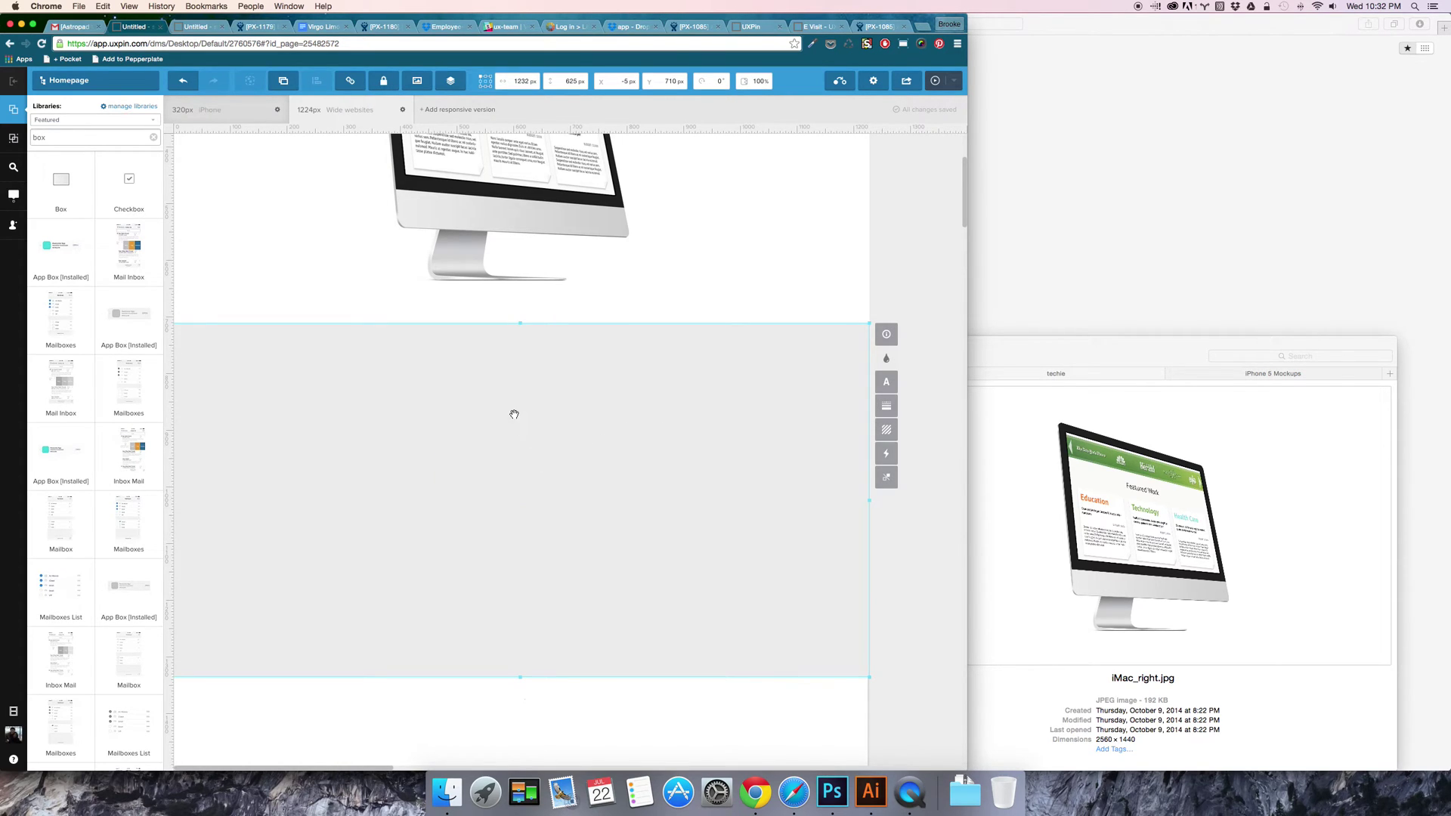
left_click_drag(513, 414, 535, 626)
Step: Fill the small box with the green Favourites swatch and nudge it down
left_click(557, 493)
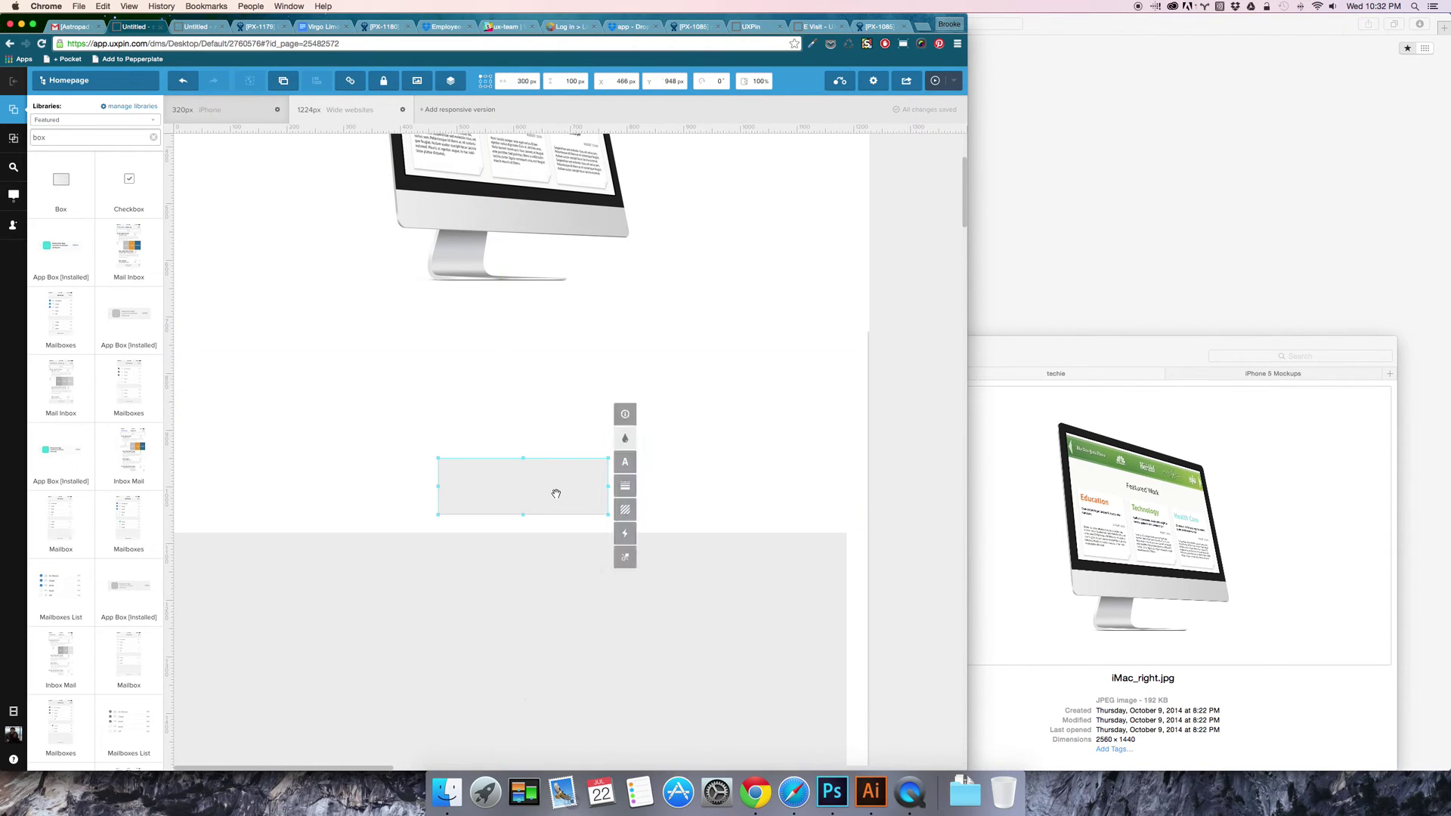
left_click(626, 439)
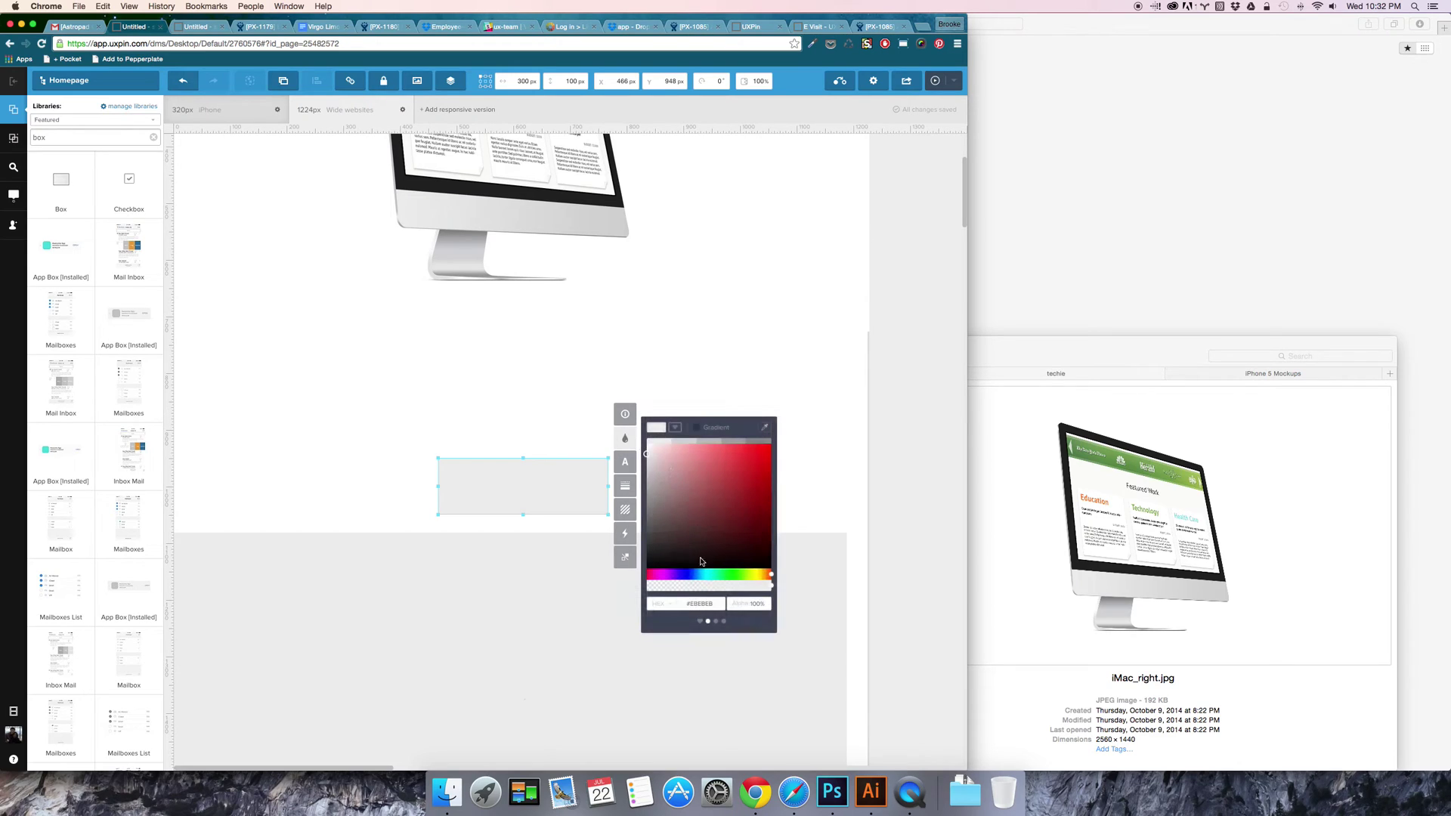
left_click(700, 621)
left_click(747, 484)
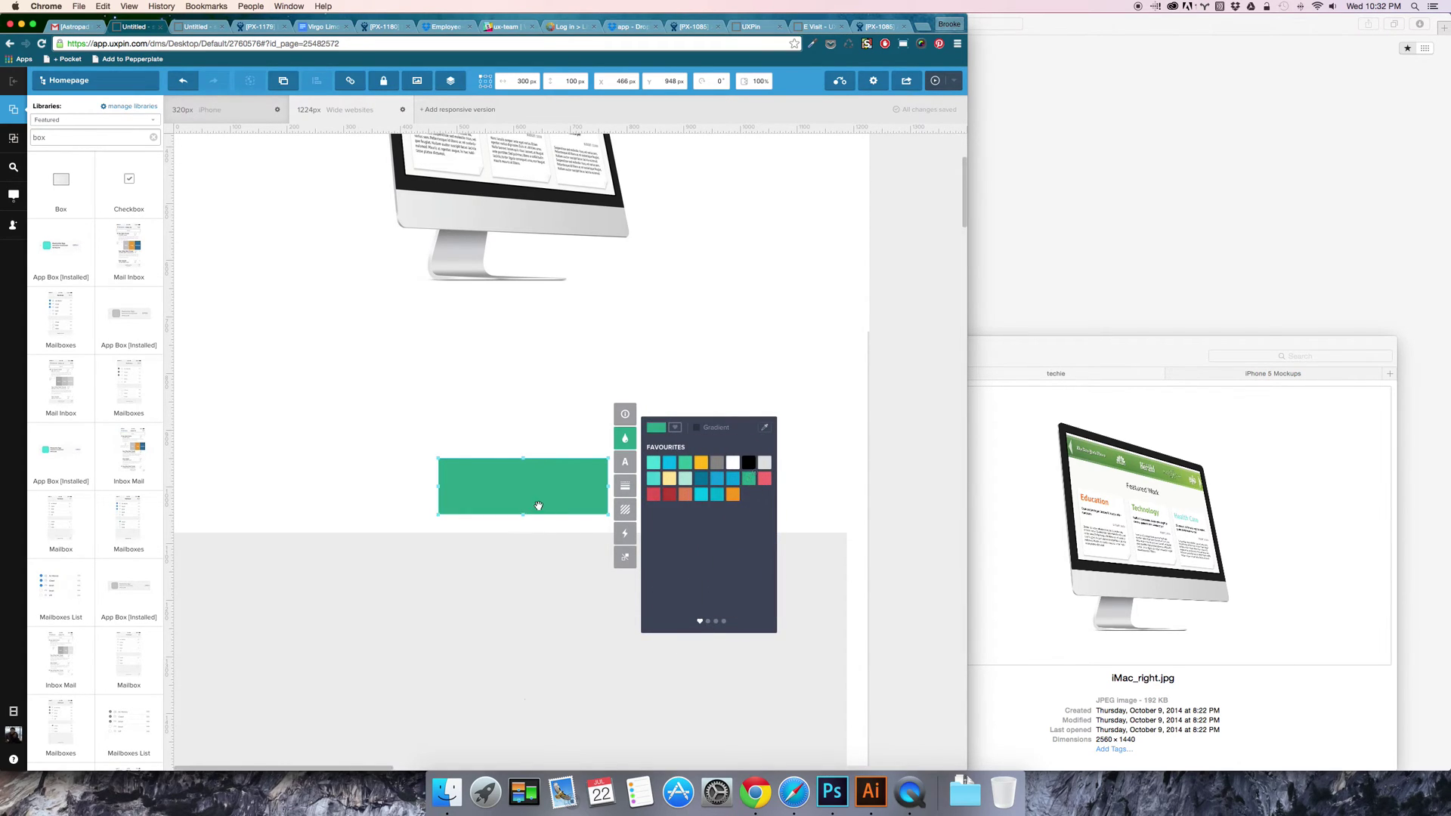
mouse_move(535, 509)
left_mouse_down()
mouse_move(486, 761)
mouse_move(520, 513)
left_mouse_up()
Step: Move the grey section to X -5 and up to Y 740, just under the iMac
left_click_drag(814, 531, 836, 531)
left_click_drag(837, 531, 837, 531)
scroll(597, 522, "up", 3)
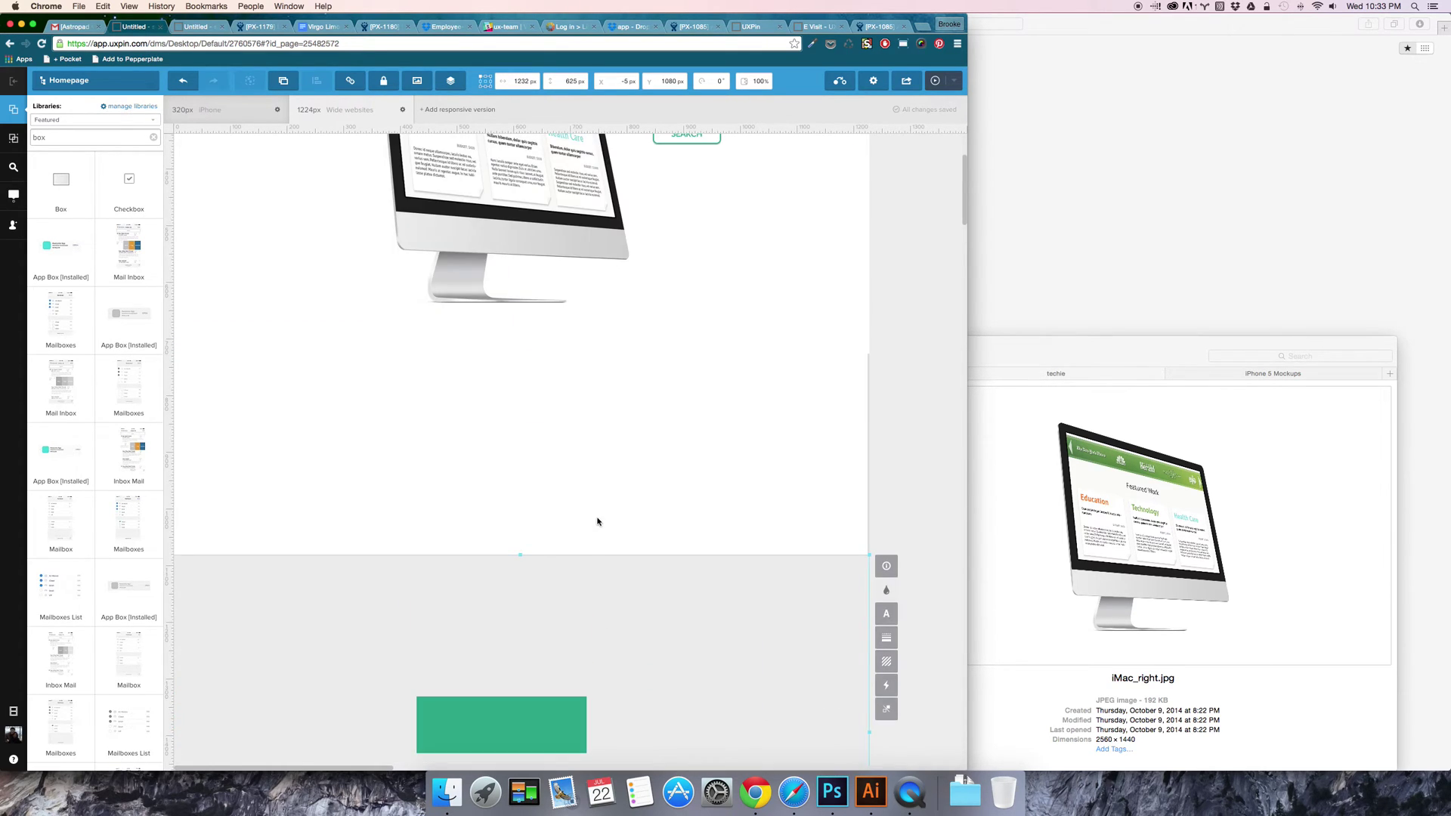
left_click_drag(547, 651, 547, 464)
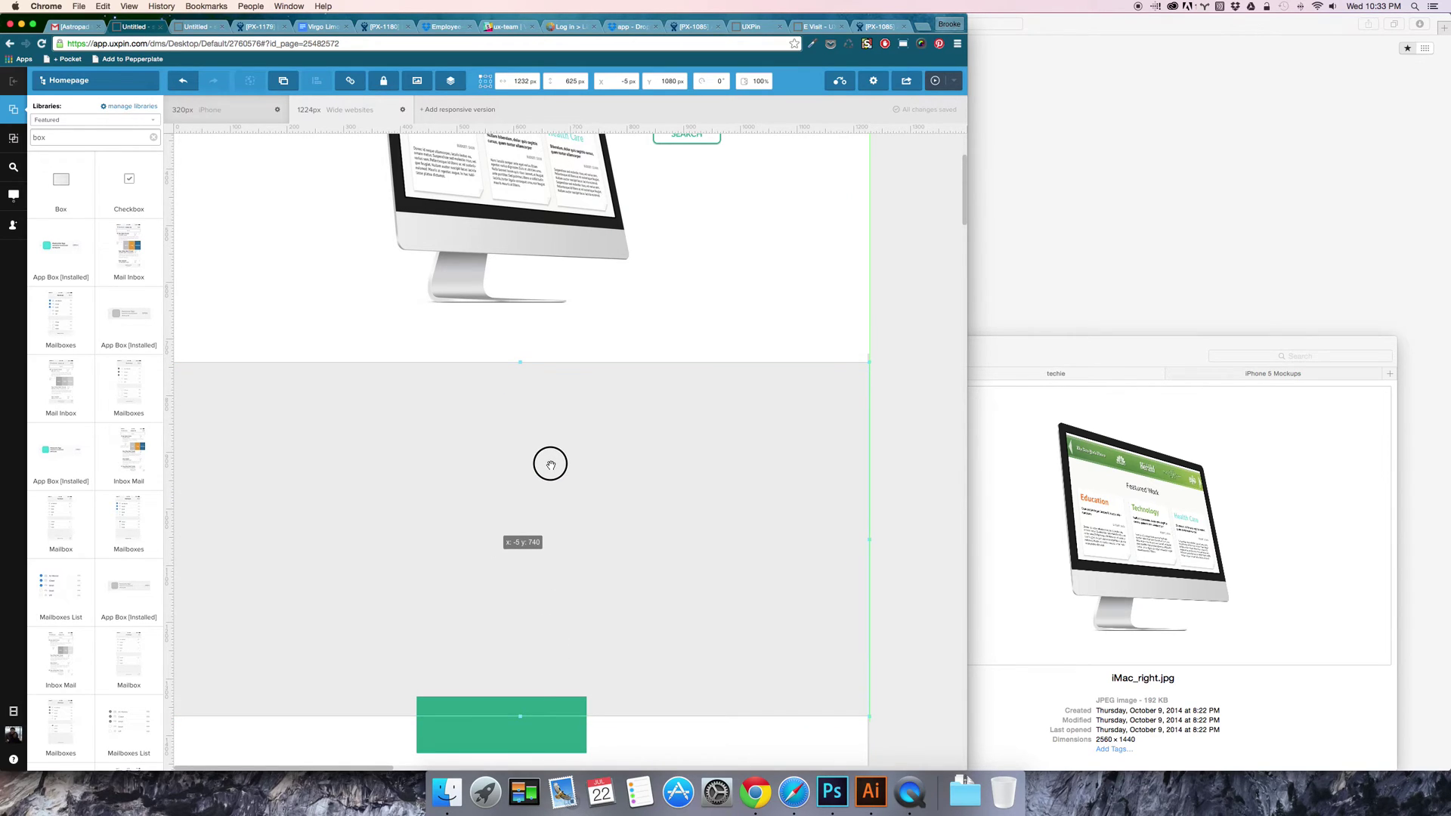
scroll(500, 632, "down", 2)
Step: Drag the green box into the grey section and bring up its interactions
left_click(509, 652)
left_click_drag(509, 655, 517, 597)
left_click(521, 635)
scroll(521, 635, "up", 5)
scroll(527, 638, "down", 3)
left_click(538, 605)
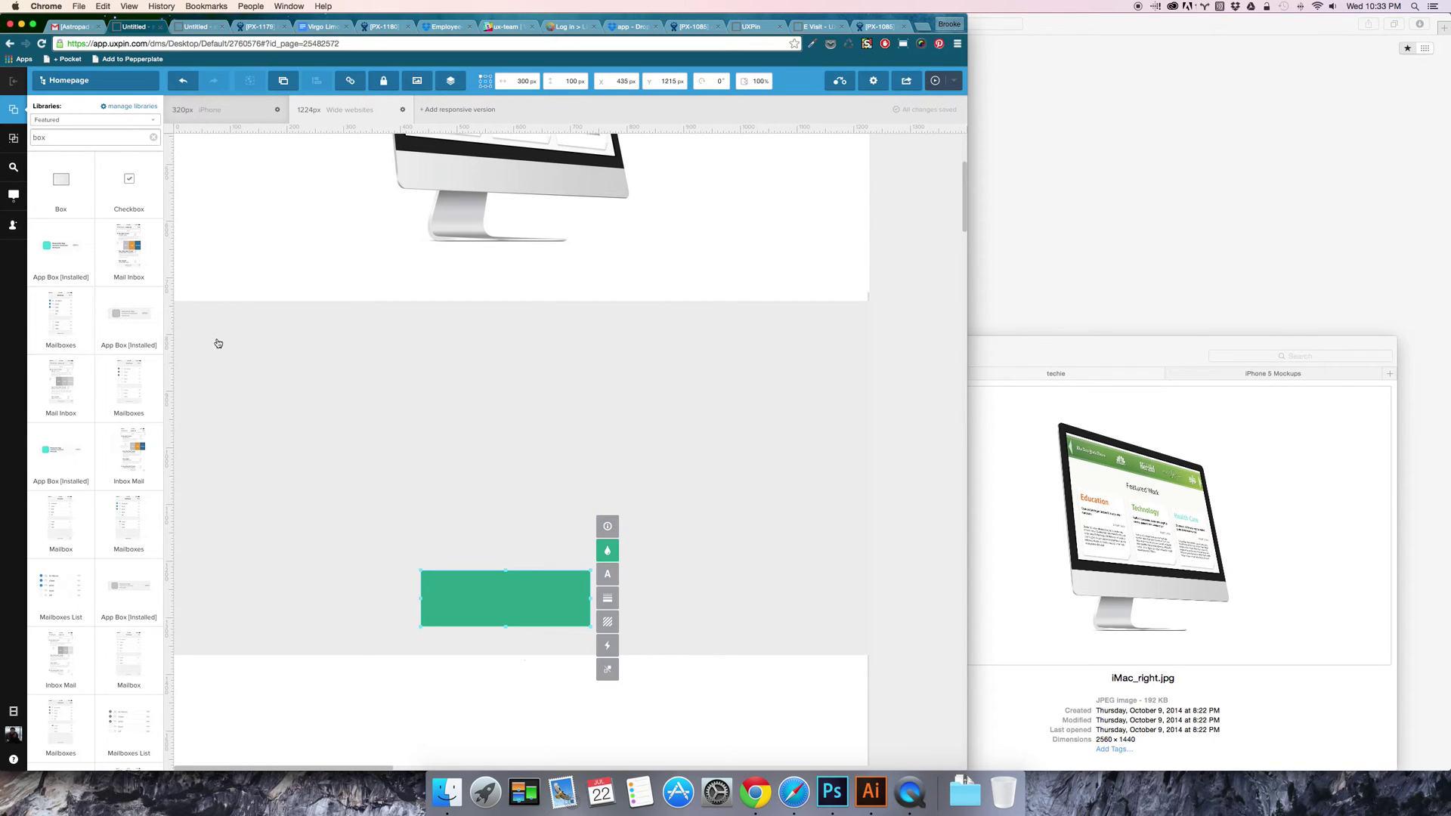
left_click(616, 655)
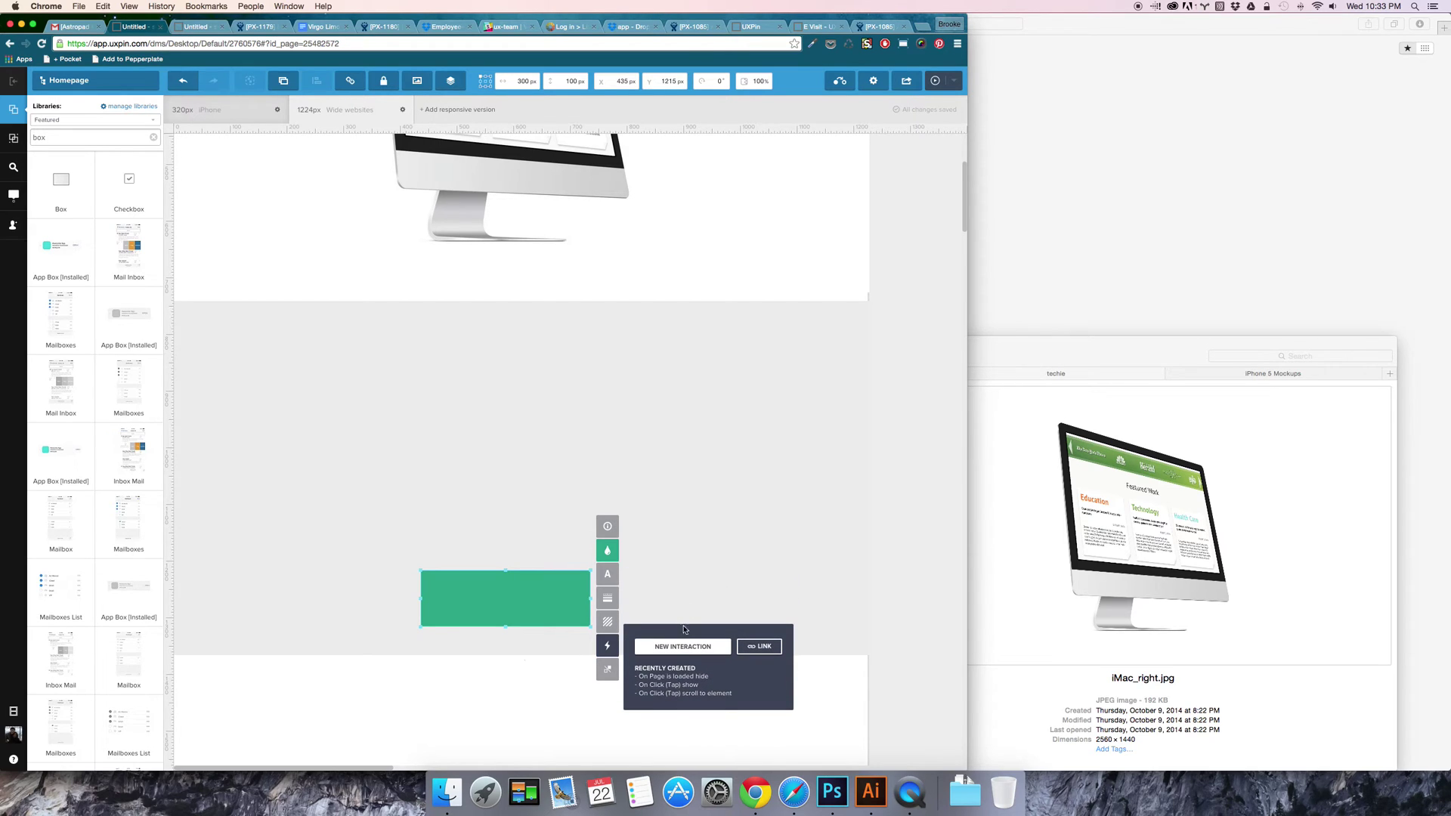
Step: Add a 'Window is scrolled to' 800 px interaction that shows the green box with a fade
left_click(673, 655)
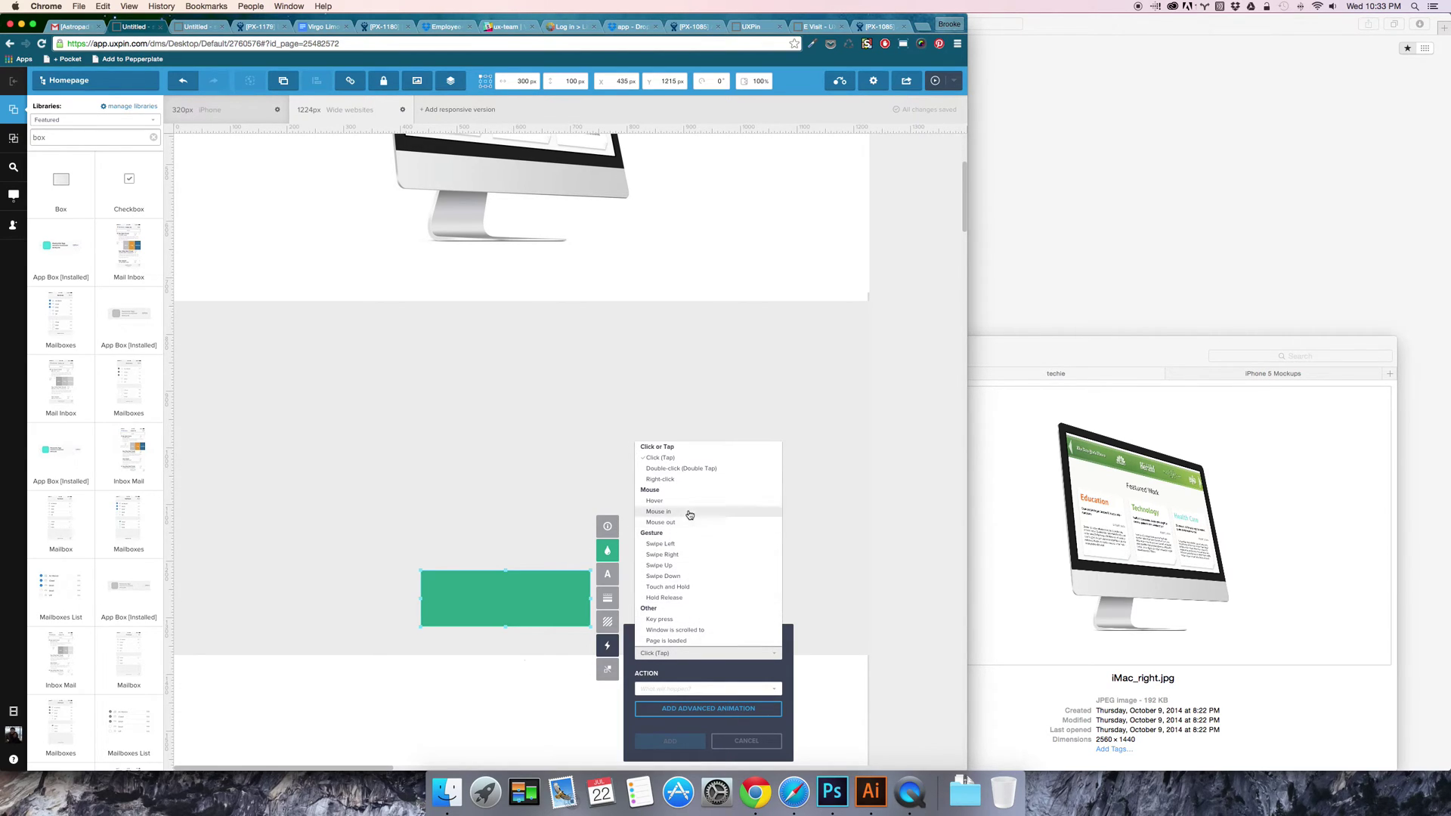
left_click(700, 631)
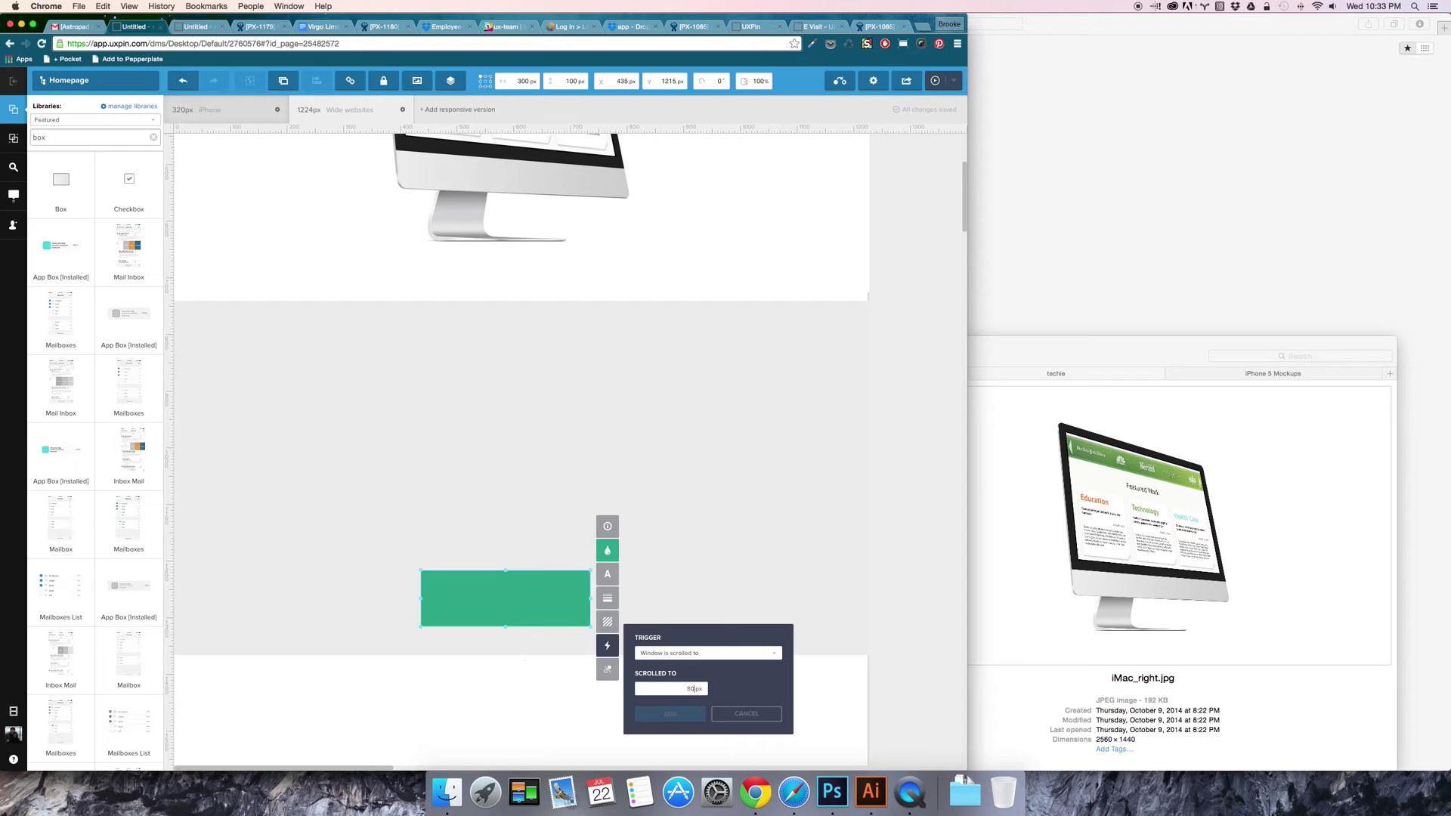
left_click(706, 689)
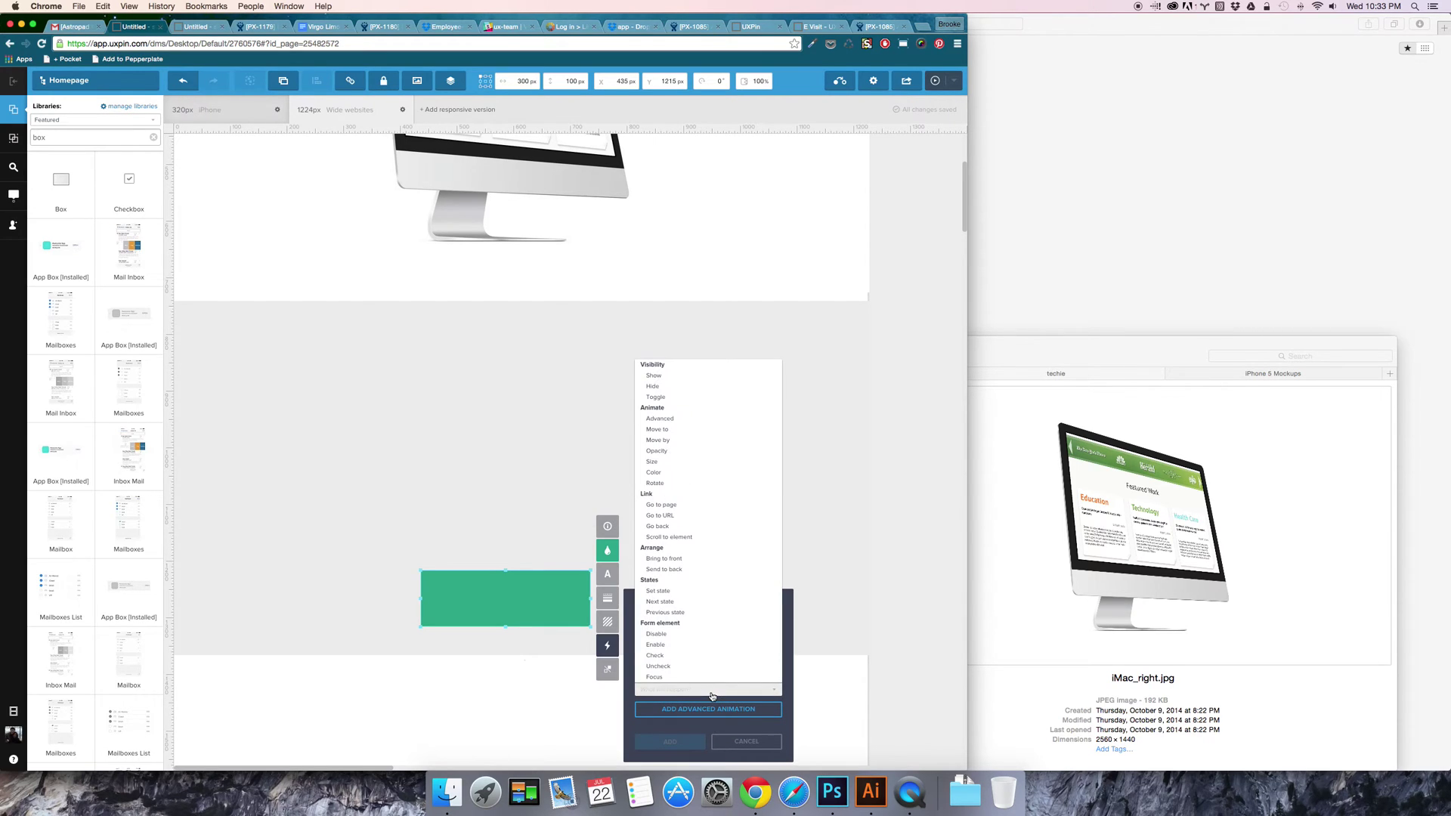
left_click(675, 378)
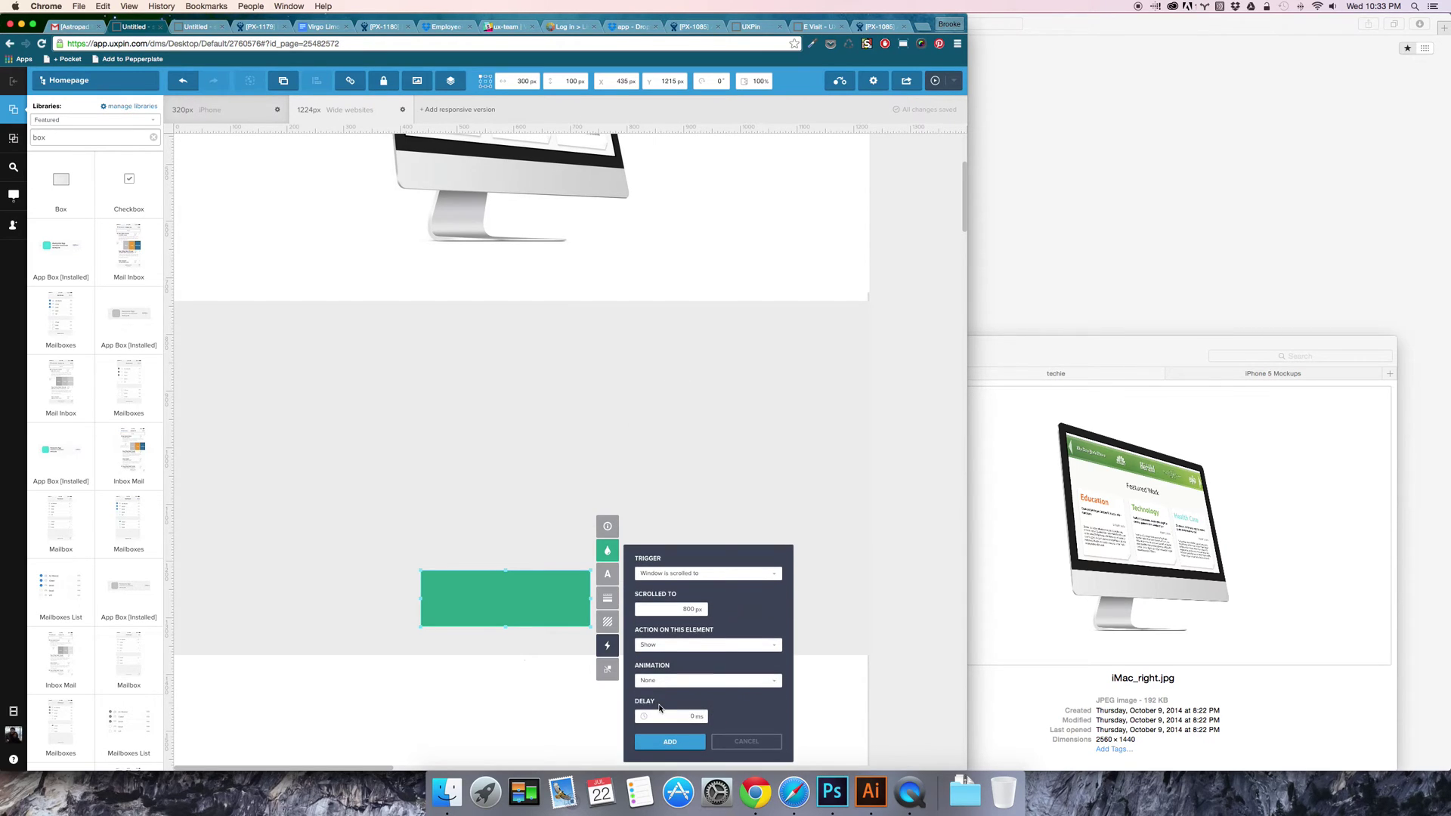
left_click(672, 681)
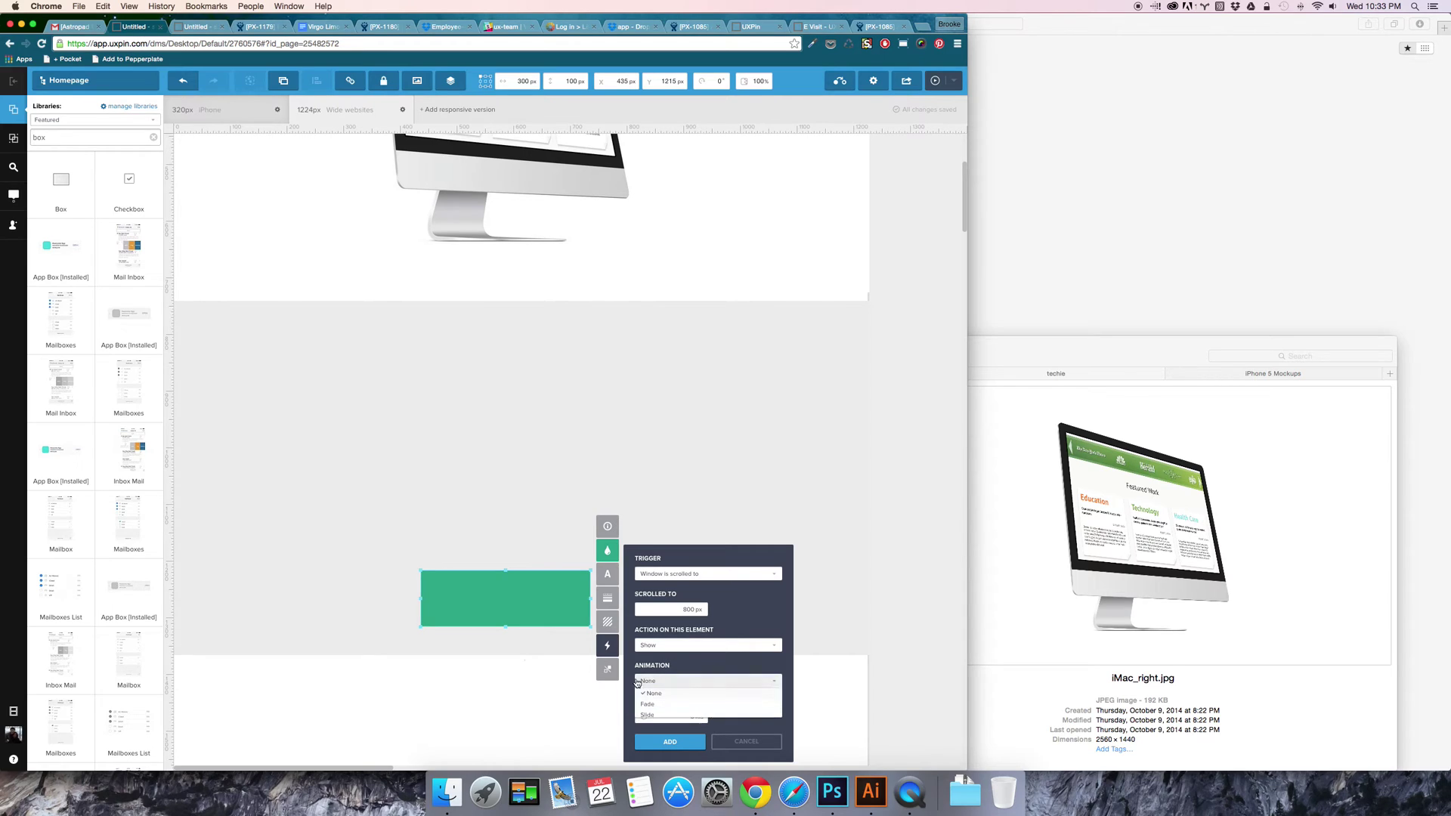
left_click(680, 670)
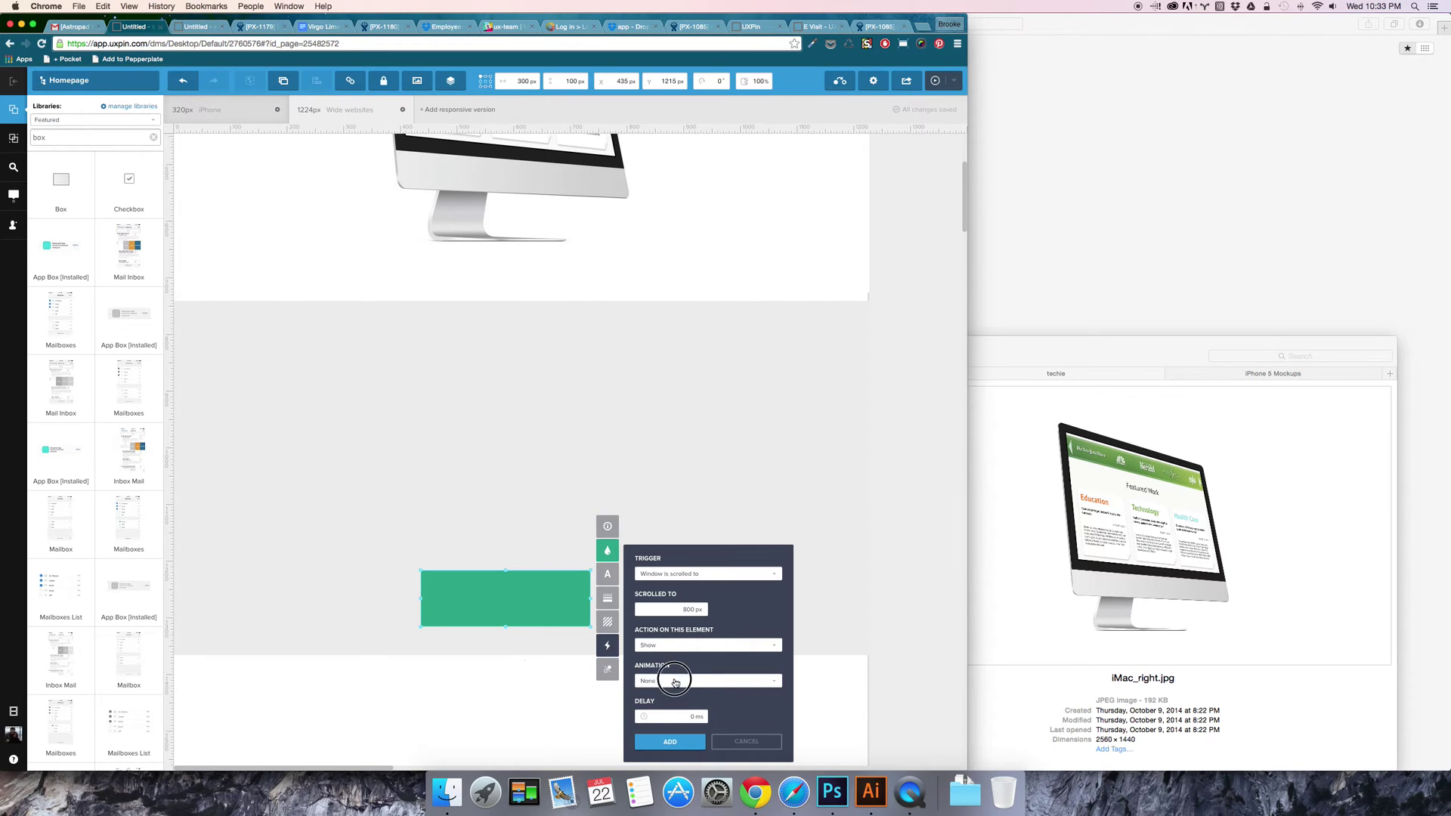
left_click(675, 683)
left_click(672, 700)
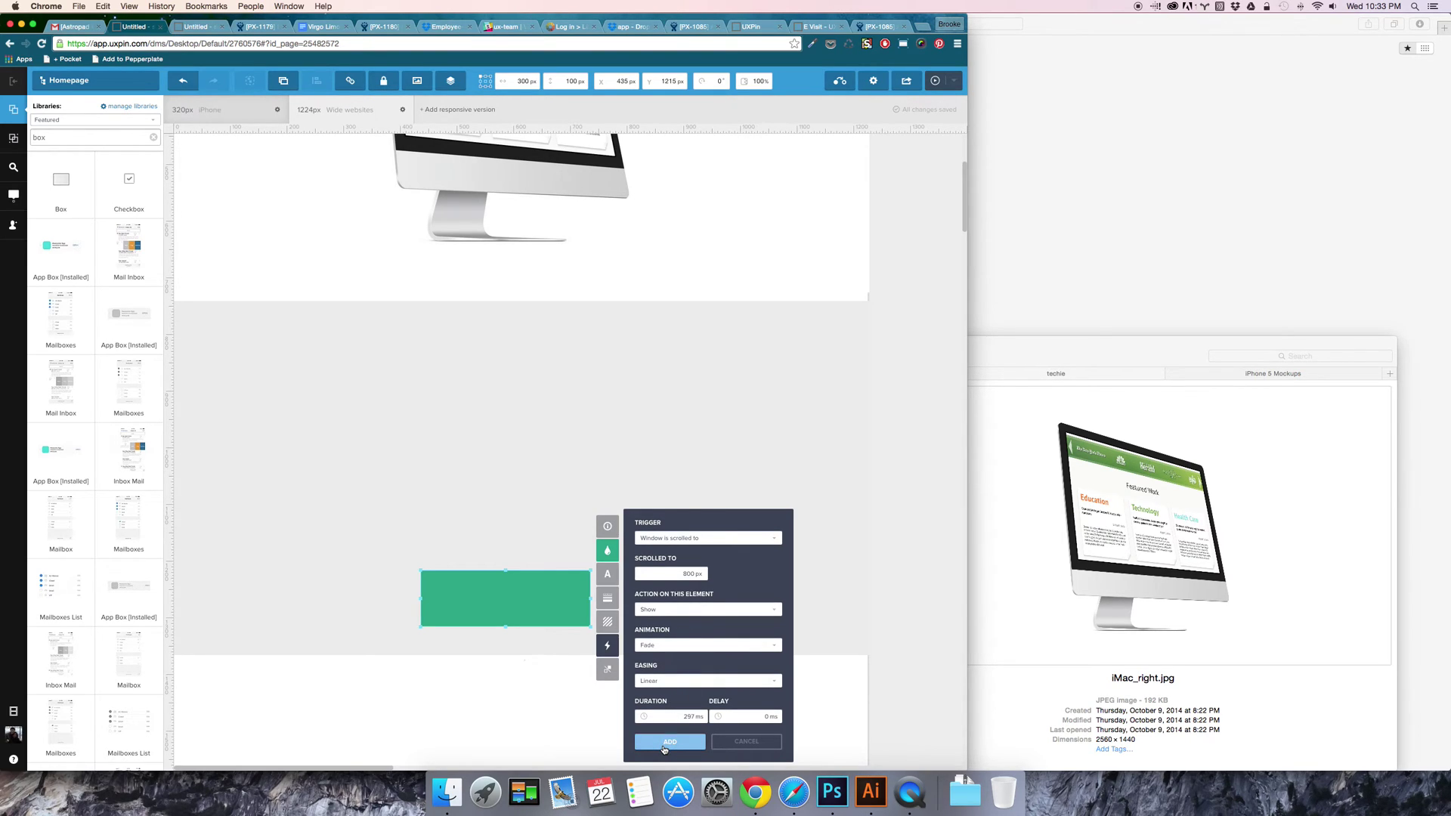
left_click(664, 745)
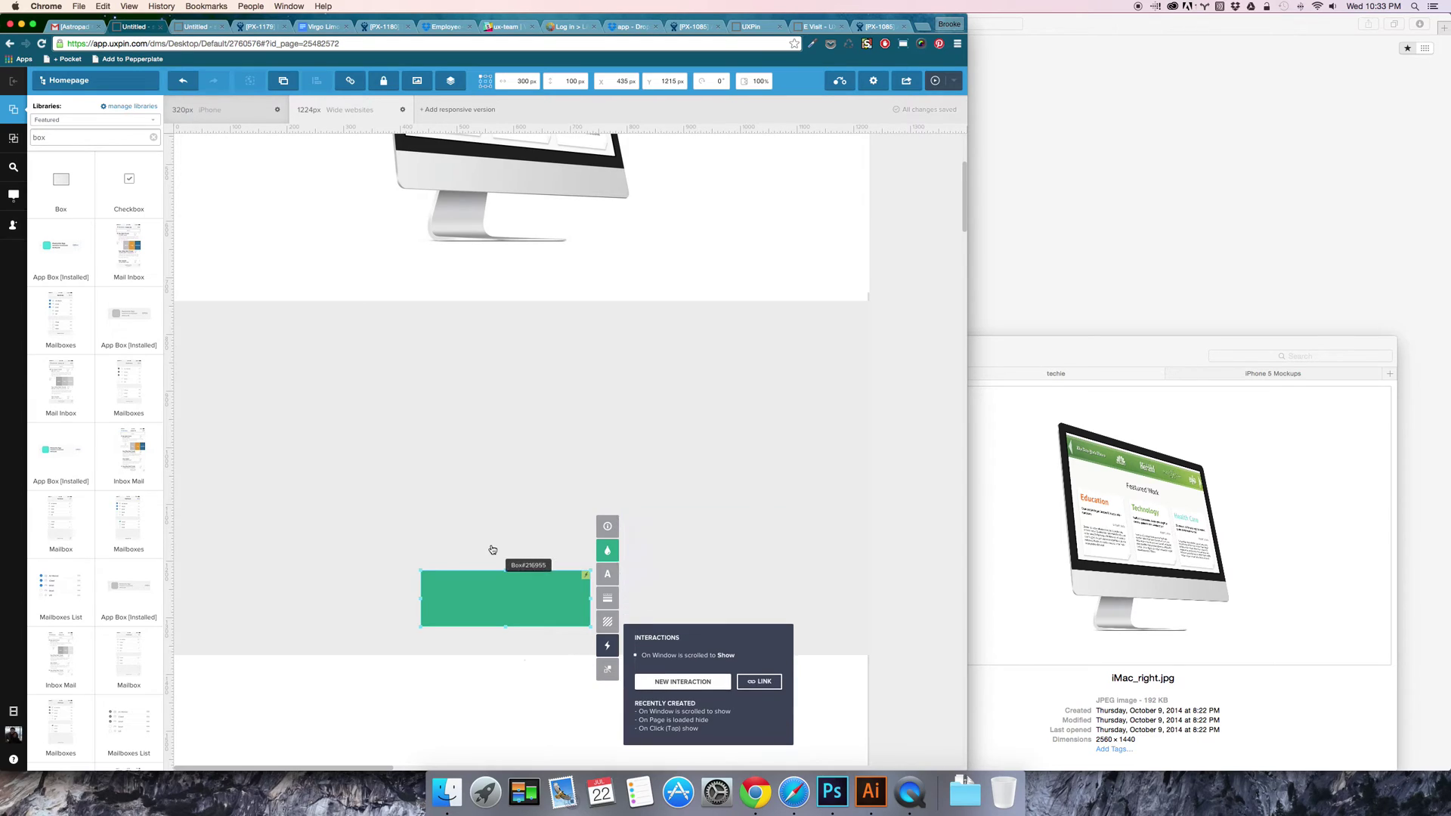
Step: Add an On 'Page is loaded' Hide interaction to the green box
left_click(682, 682)
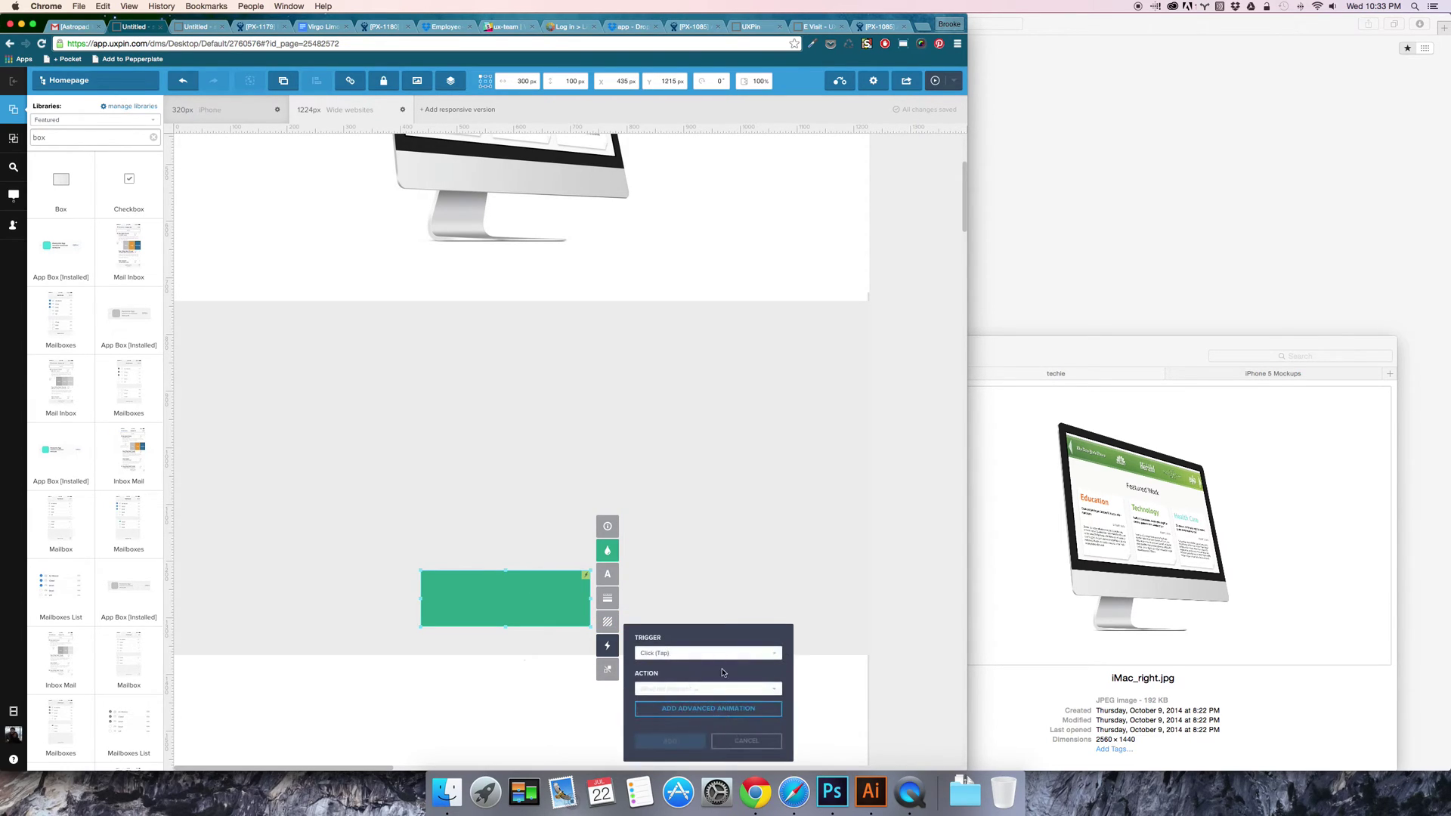
left_click(703, 655)
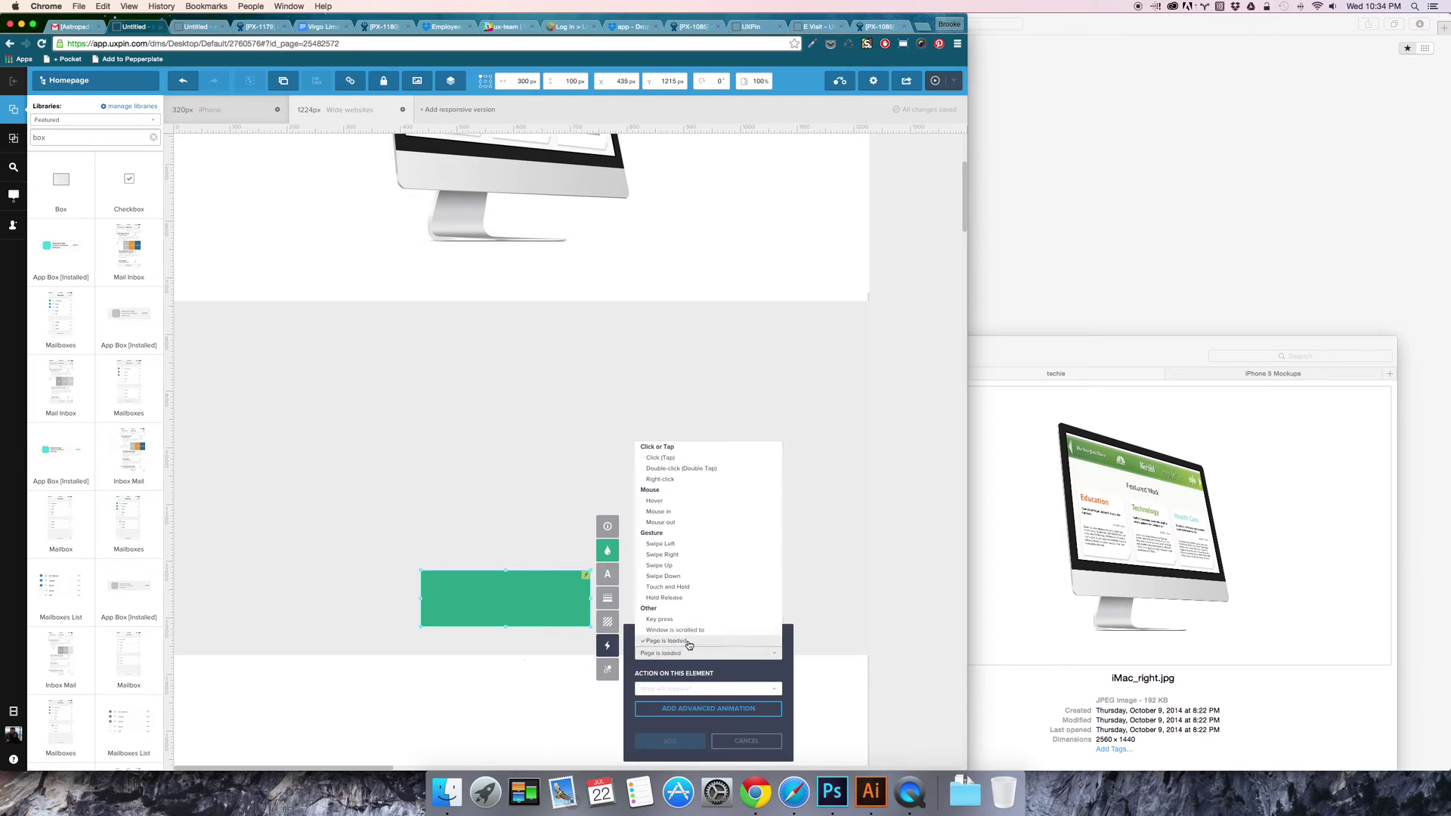
left_click(689, 639)
left_click(681, 689)
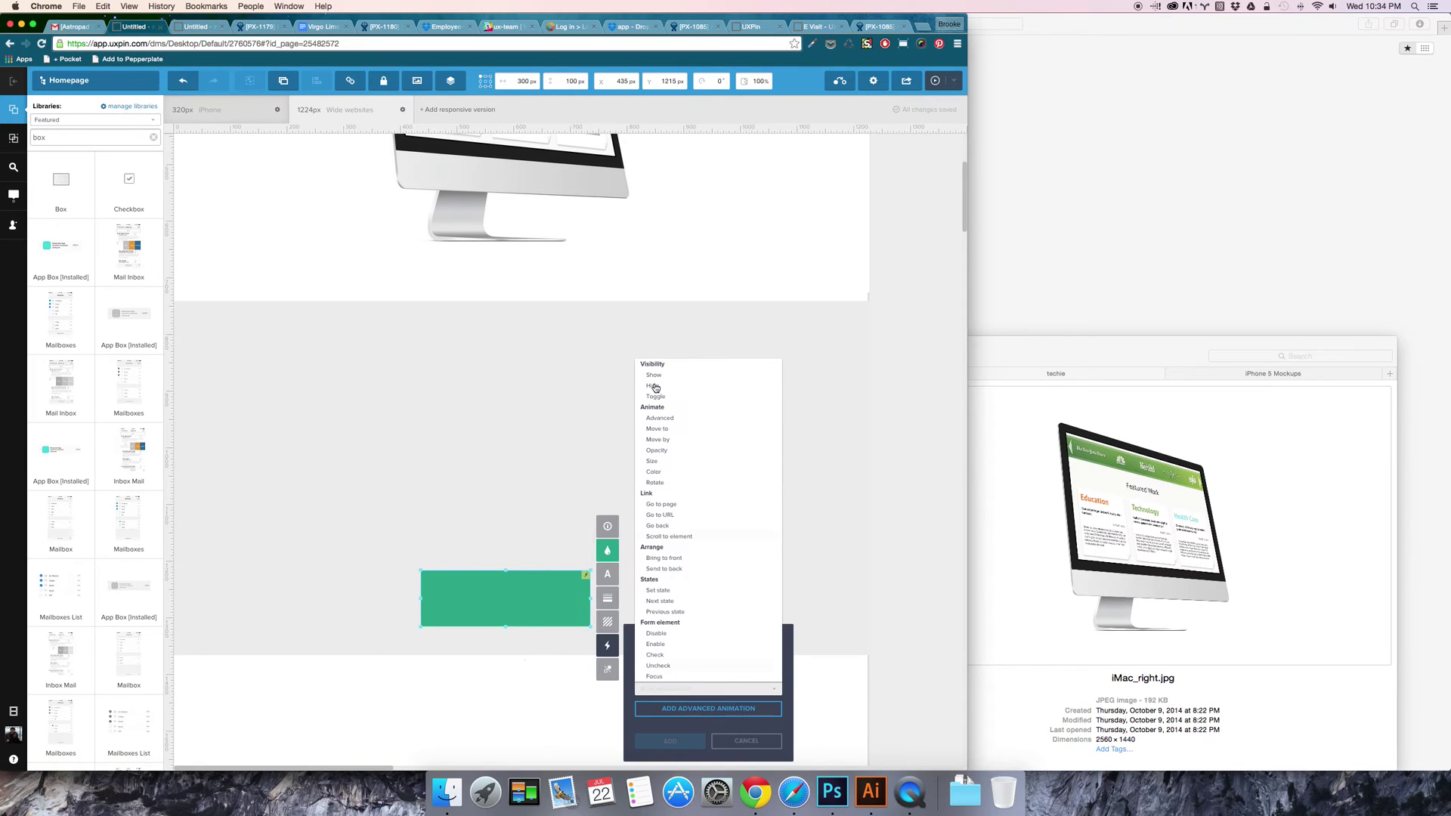
left_click(656, 388)
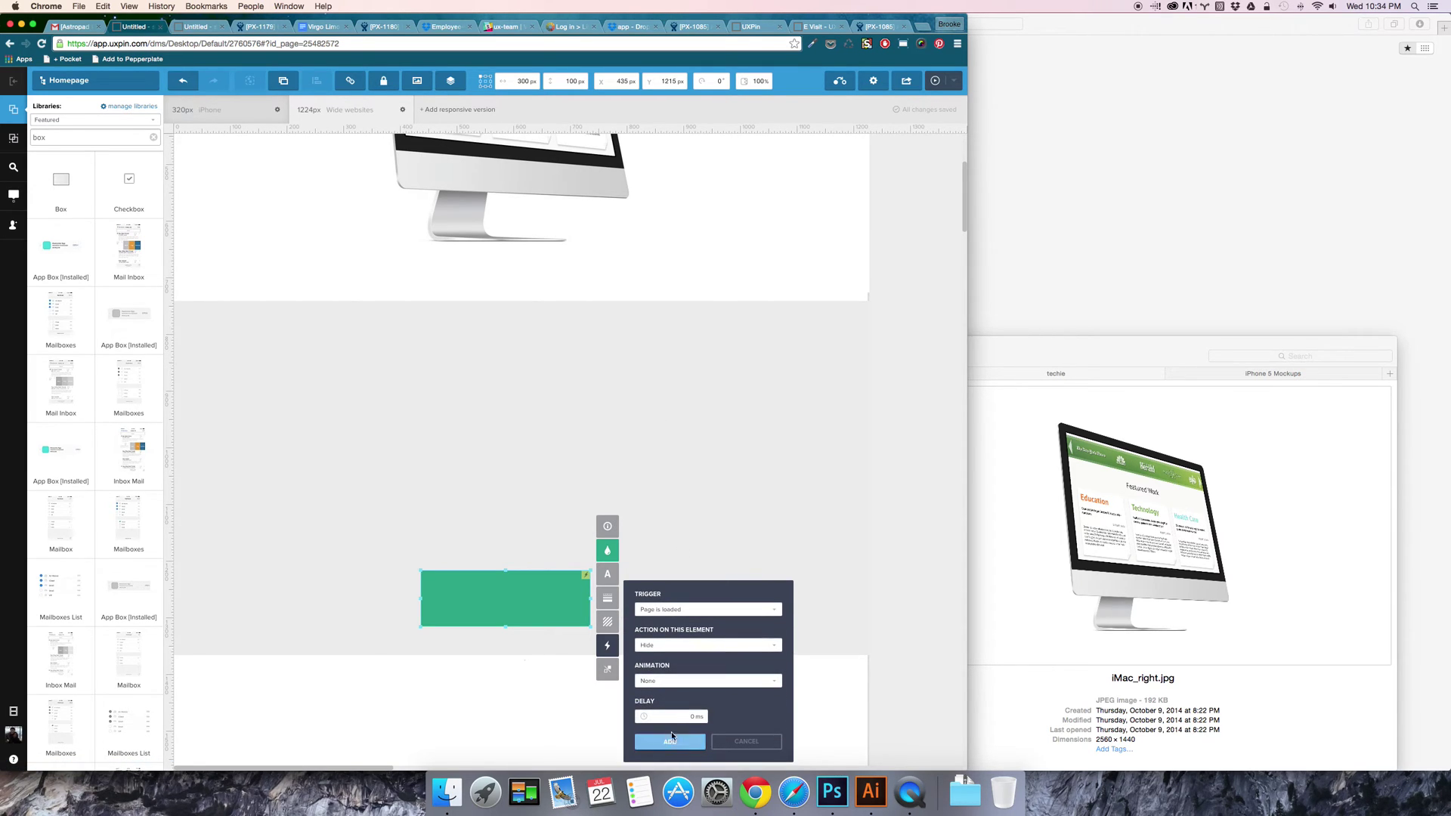
left_click(680, 743)
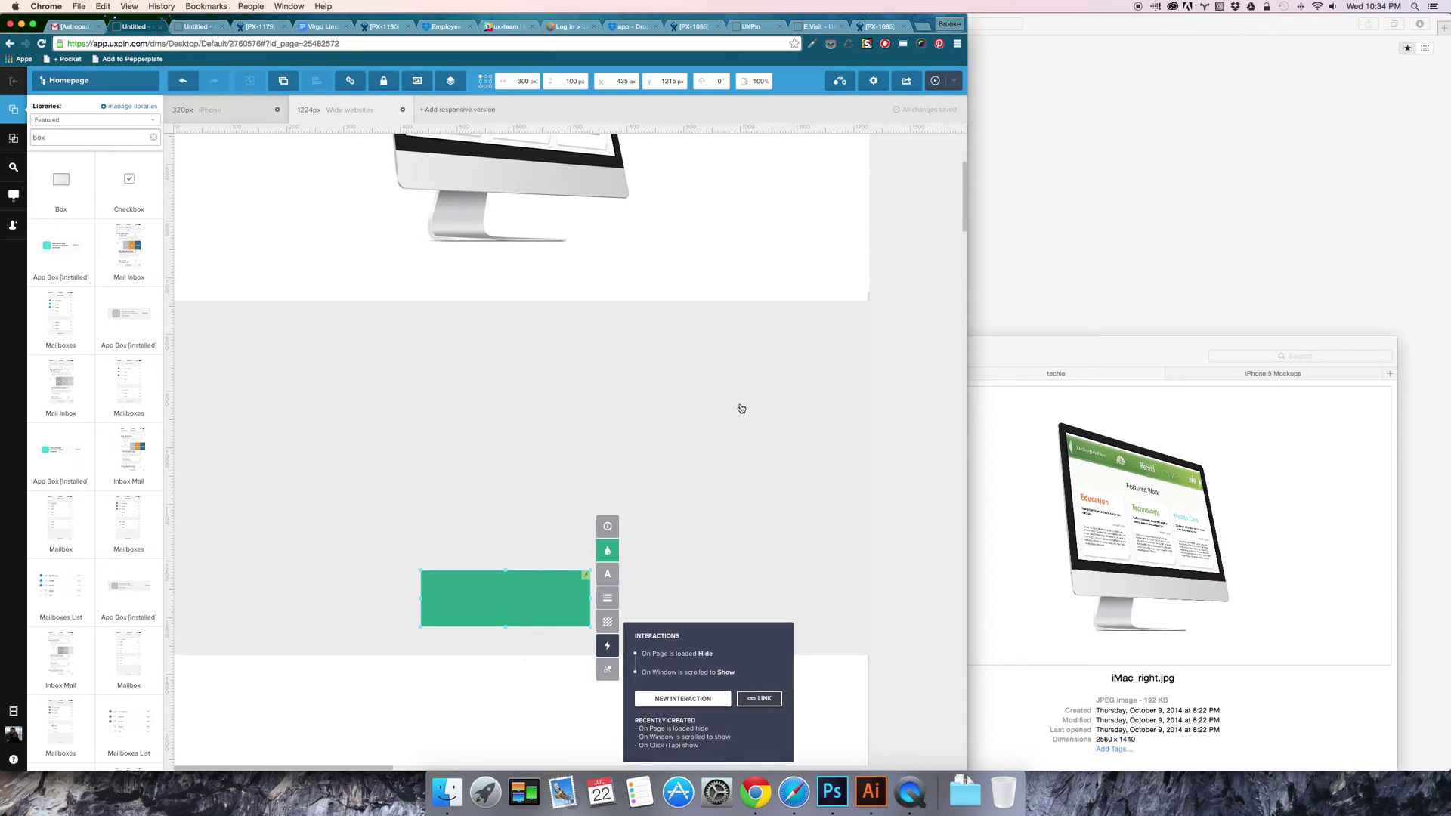
Step: Scroll through the live preview to see when the green box appears
left_click(194, 25)
scroll(506, 341, "down", 3)
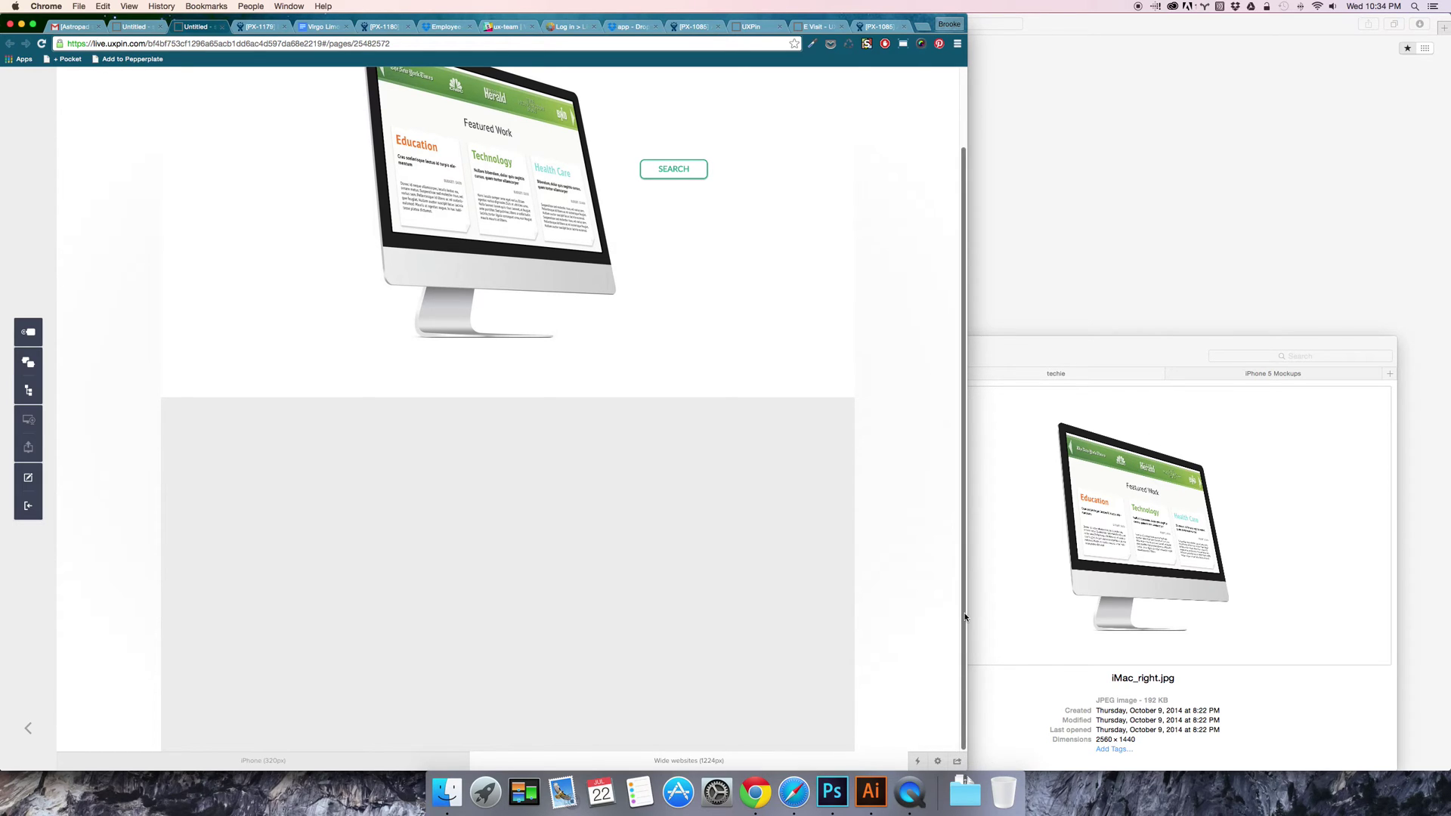
scroll(964, 621, "up", 3)
scroll(464, 511, "down", 3)
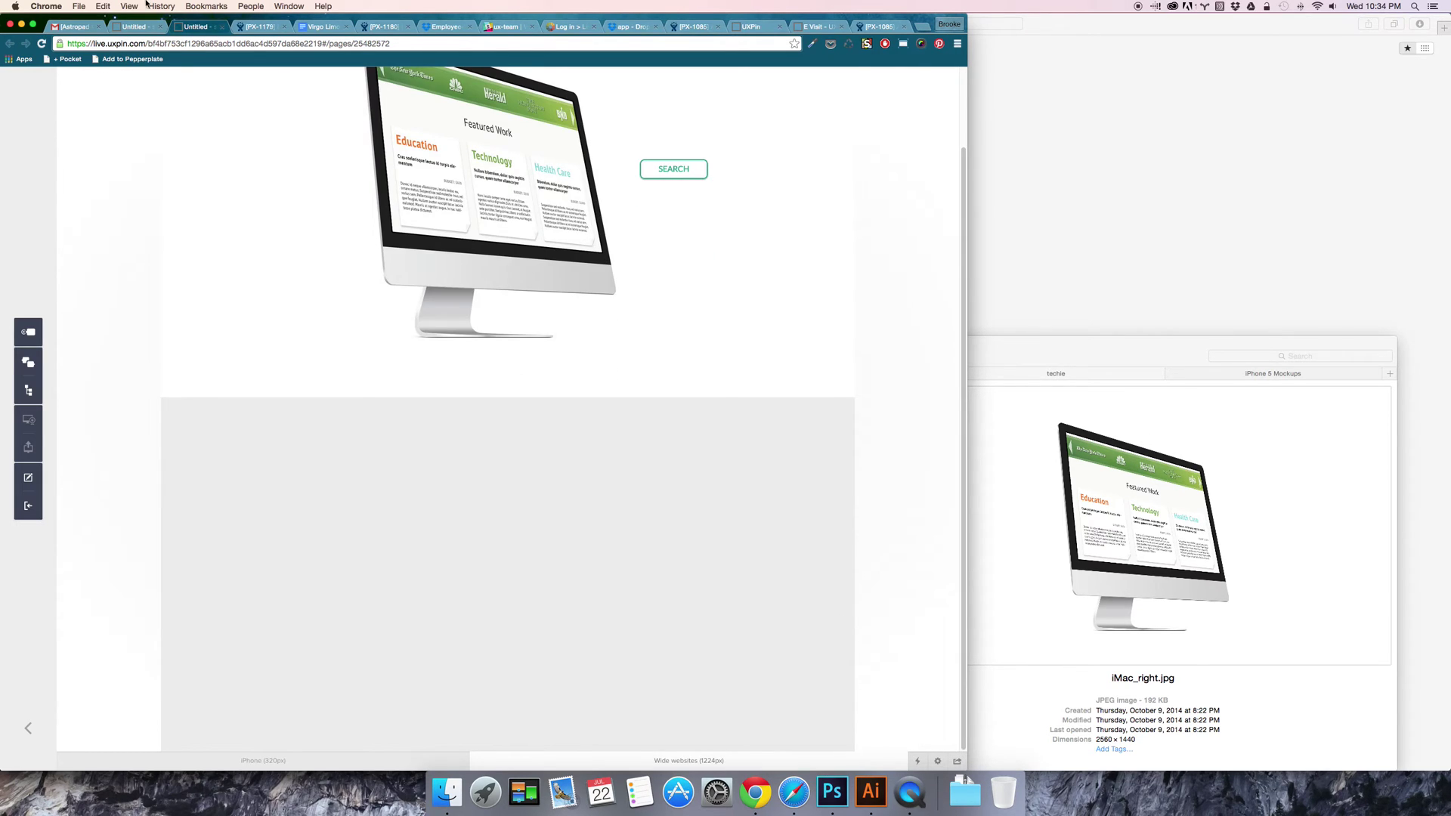
Step: Revise the 'Scrolled to' distance in the green box's scroll interaction and save it
left_click(137, 26)
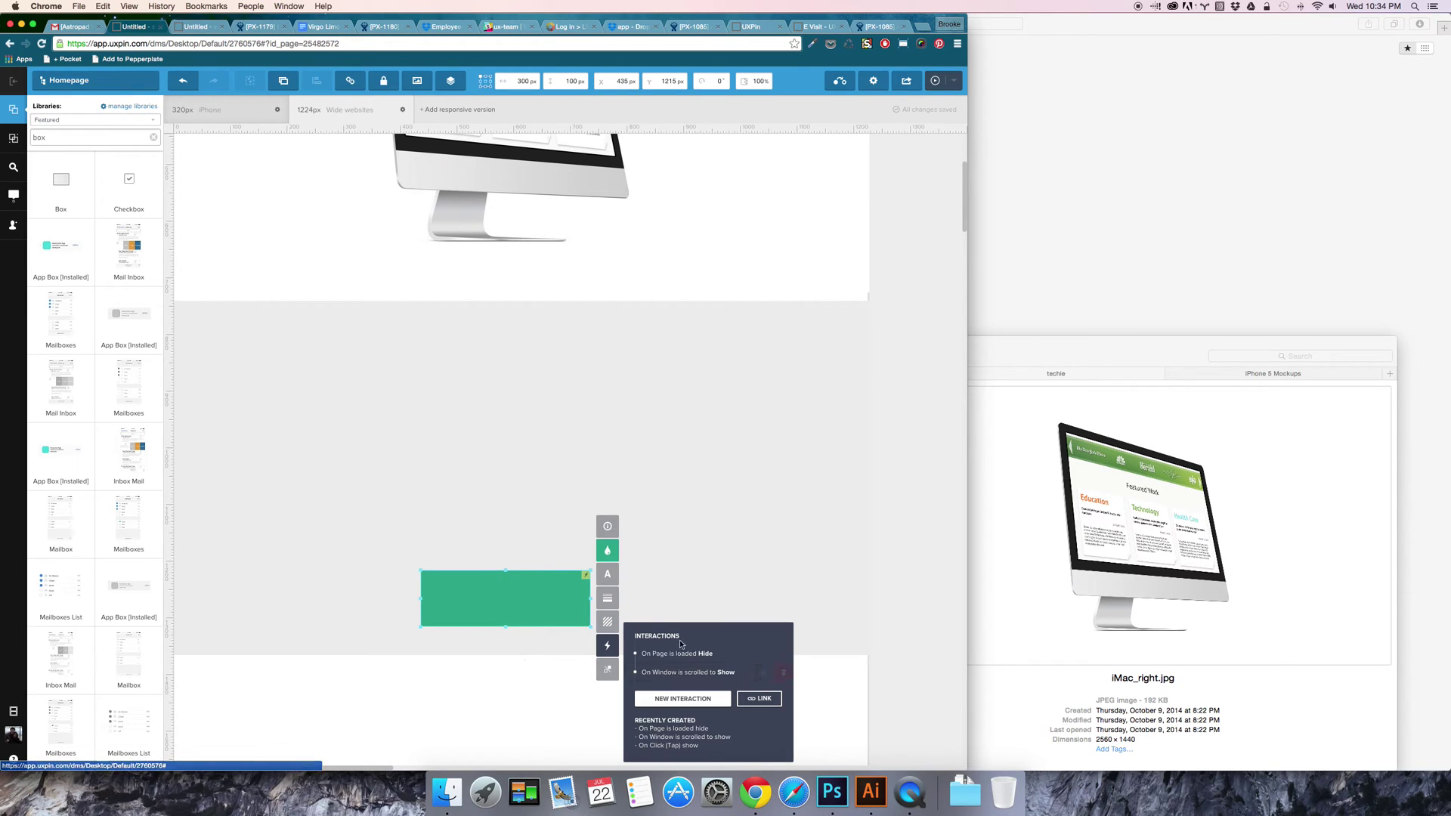
left_click(727, 673)
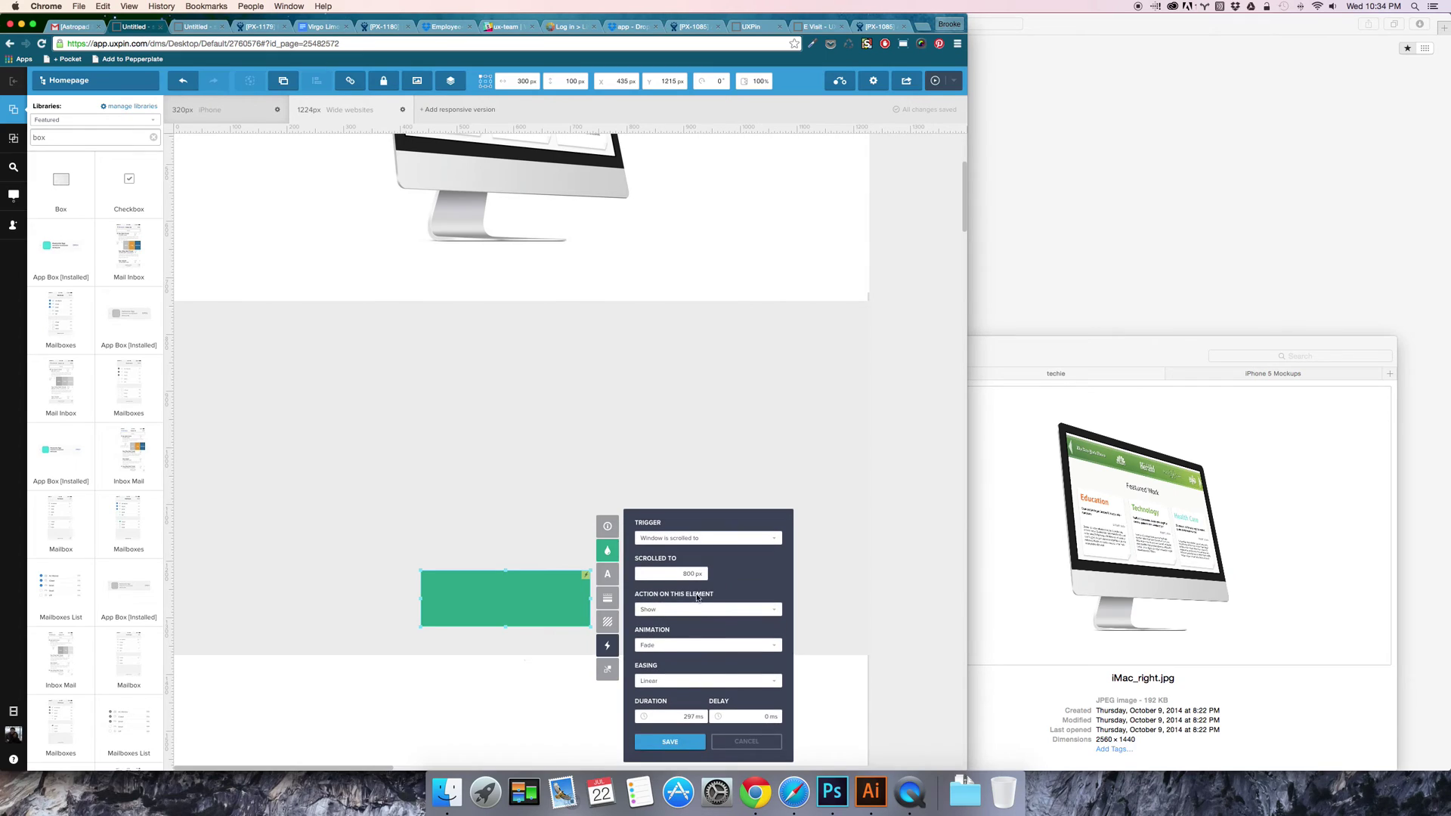
left_click(687, 574)
left_click(692, 742)
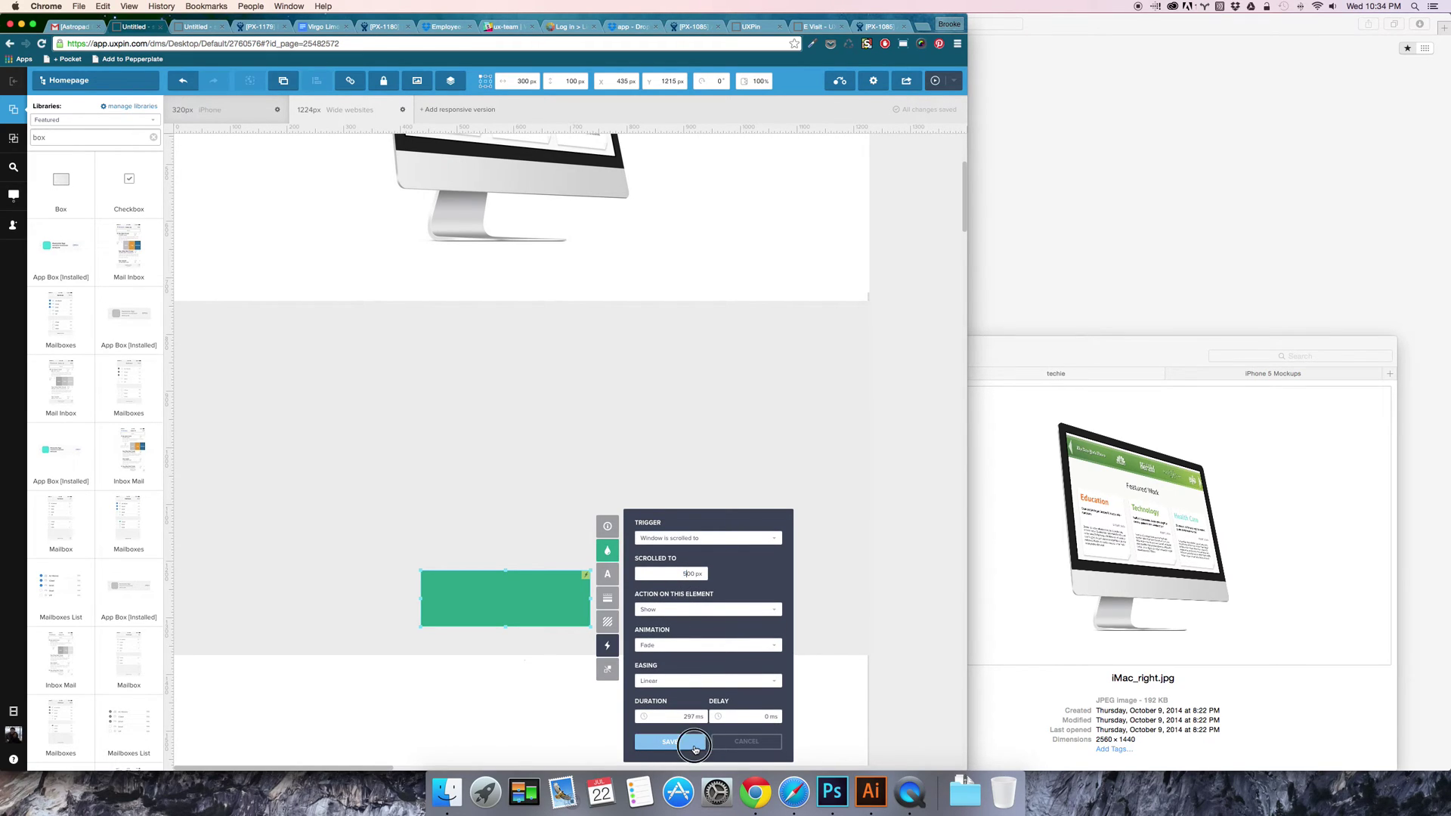
Step: Scroll the live preview again to recheck the green box reveal
left_click(186, 28)
scroll(347, 421, "up", 2)
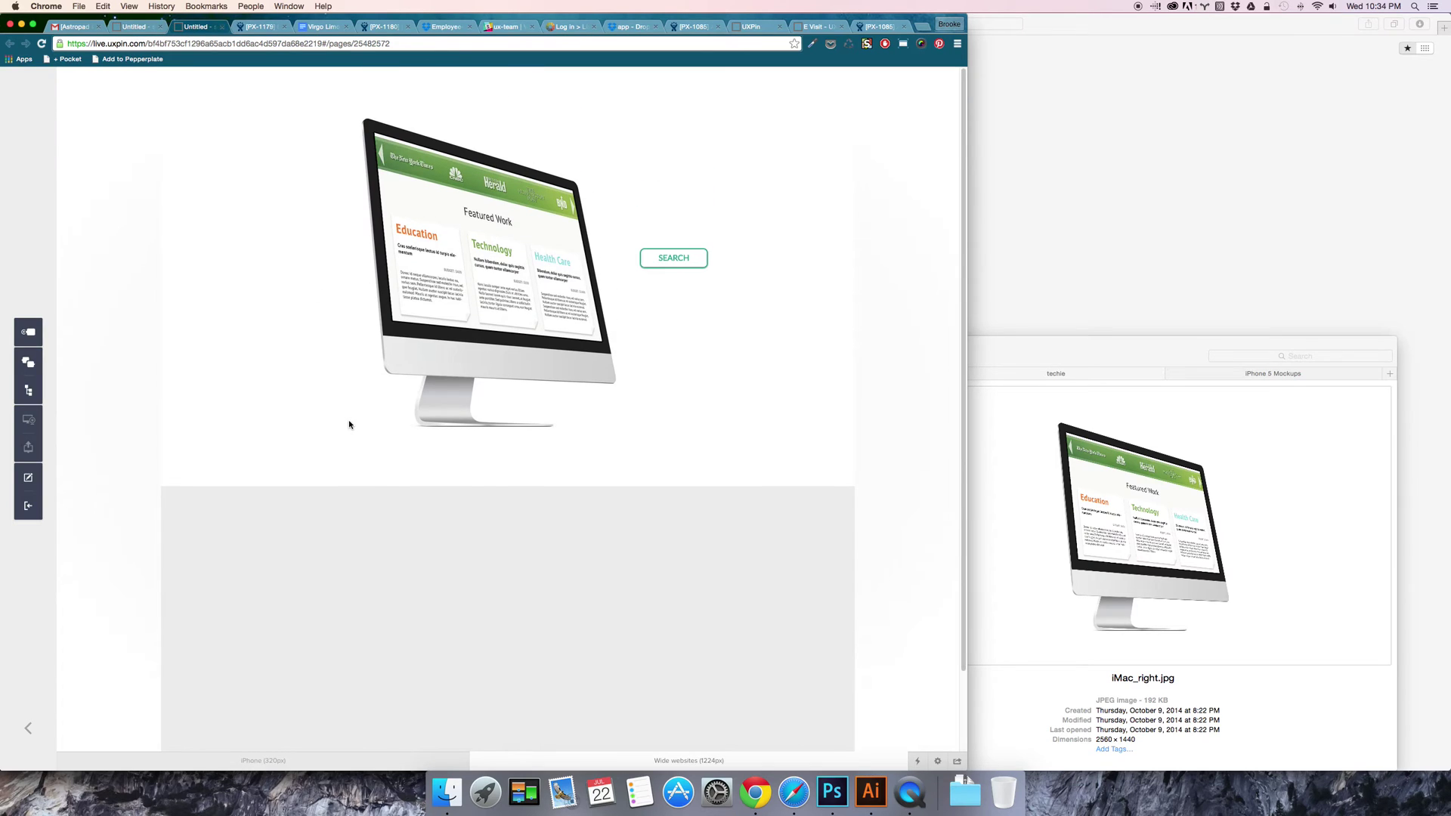
scroll(348, 419, "down", 2)
scroll(348, 425, "up", 2)
scroll(347, 428, "down", 2)
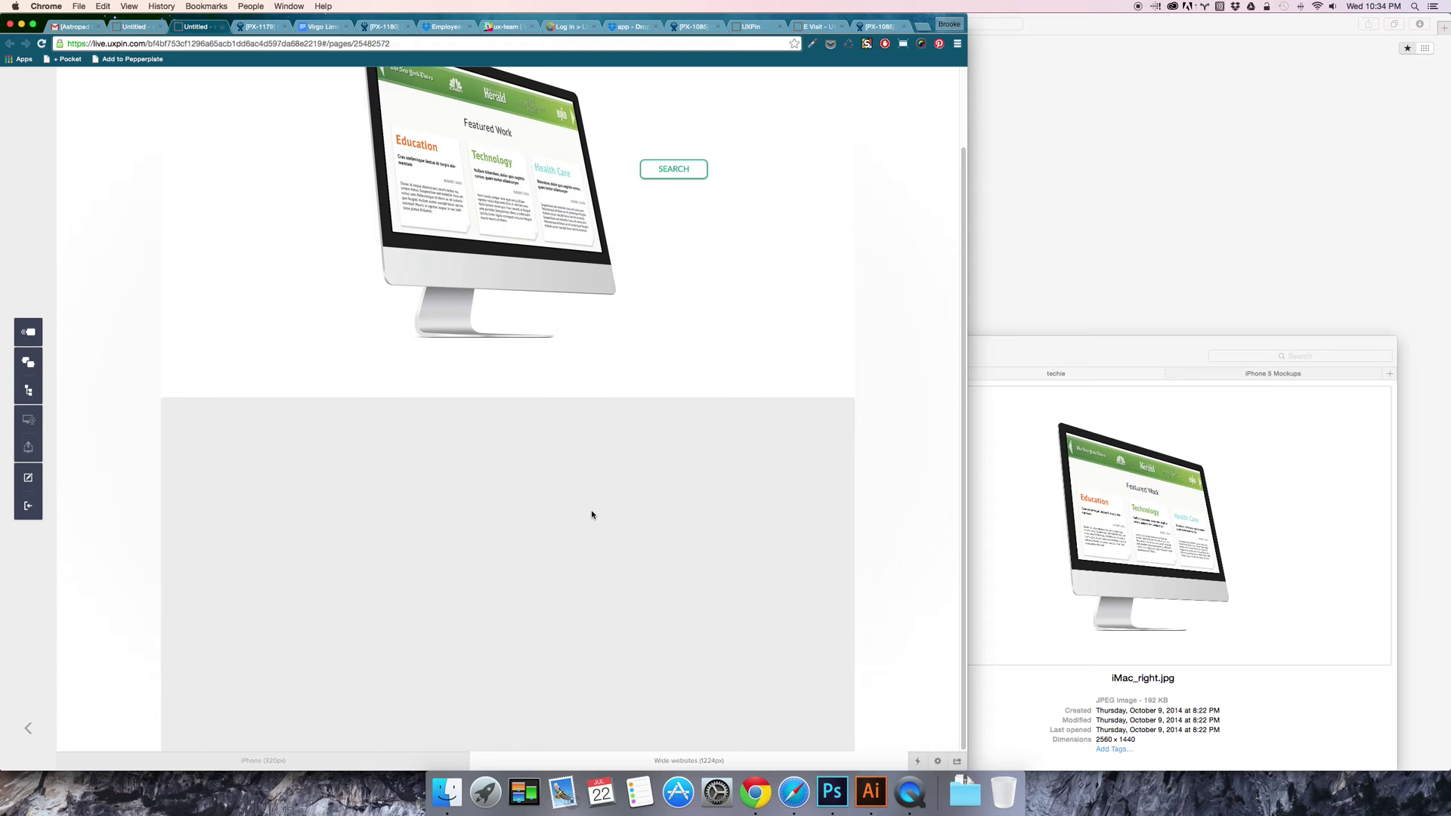
Step: Replace the scroll distance value in the green box's show interaction and save it
left_click(76, 27)
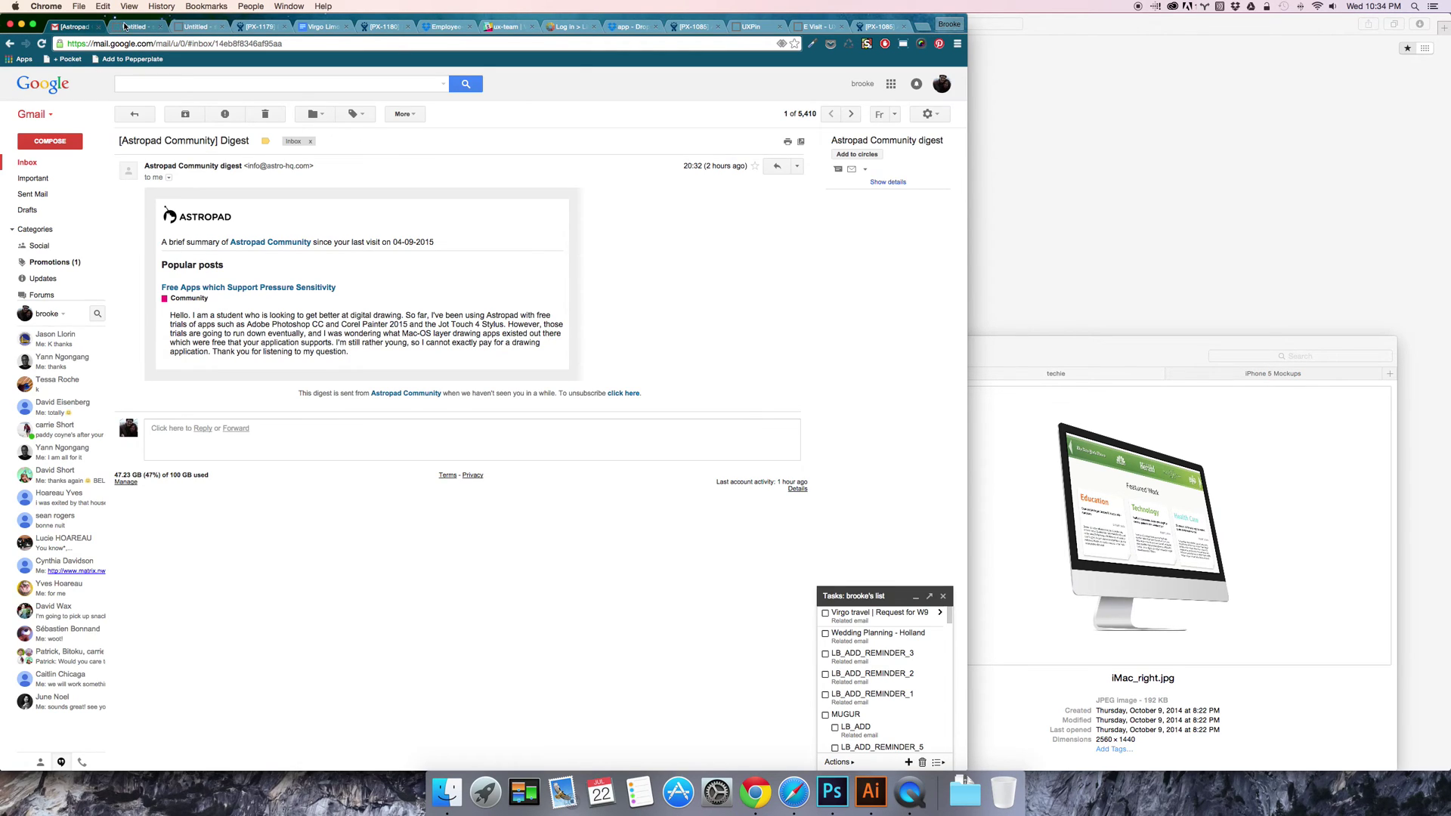
left_click(137, 26)
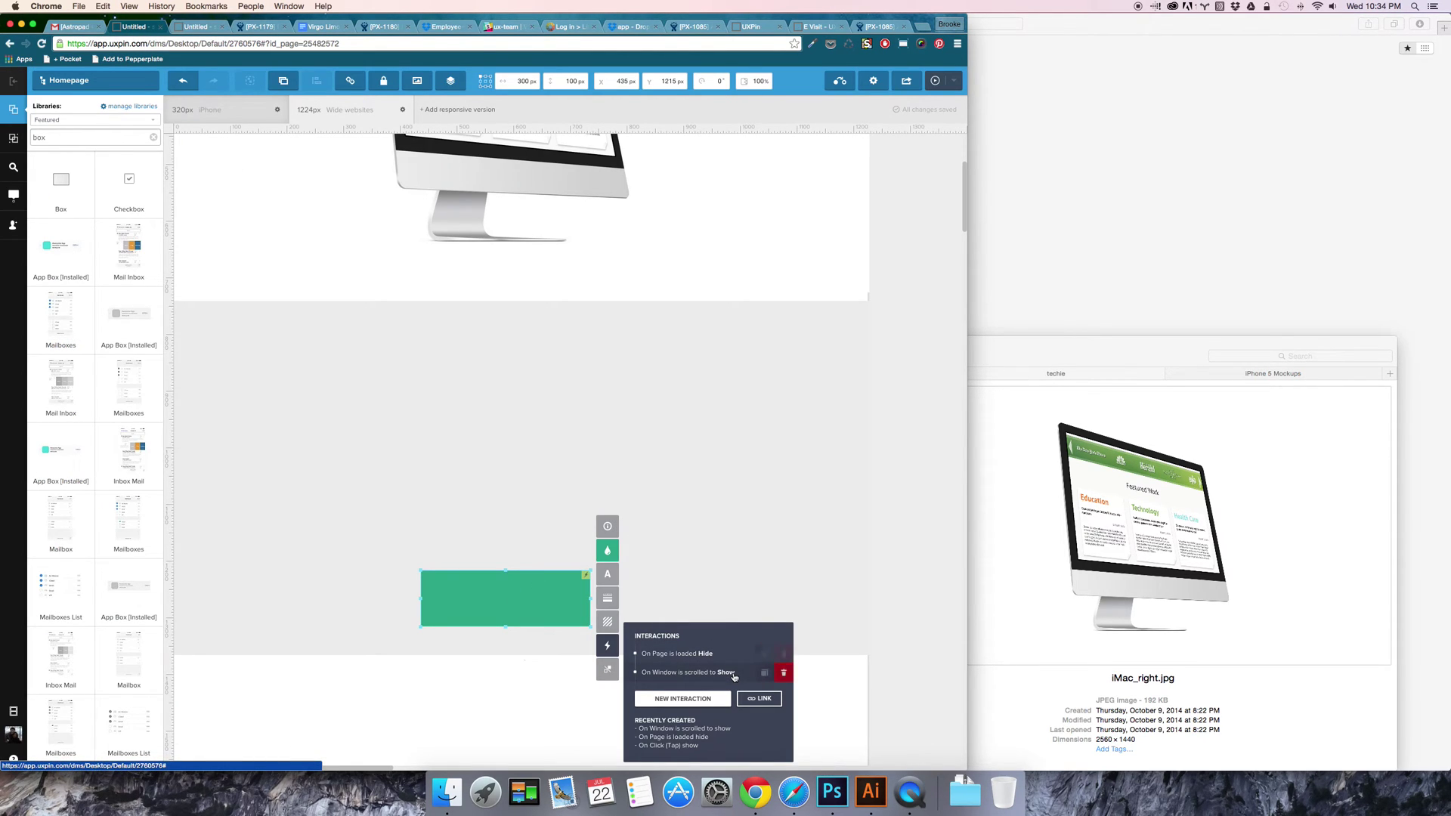
left_click(730, 675)
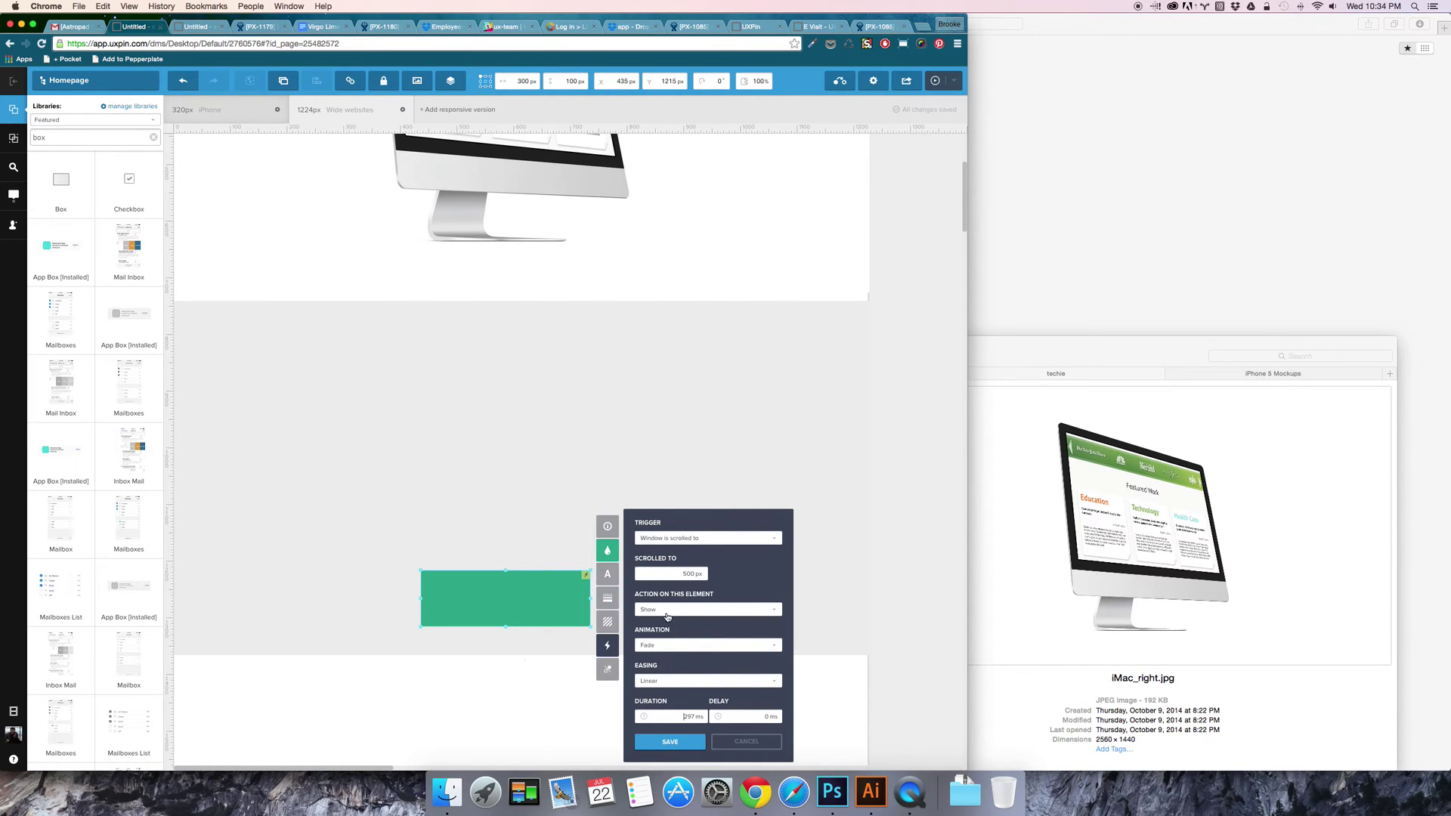
left_click_drag(715, 575, 671, 576)
left_click(669, 742)
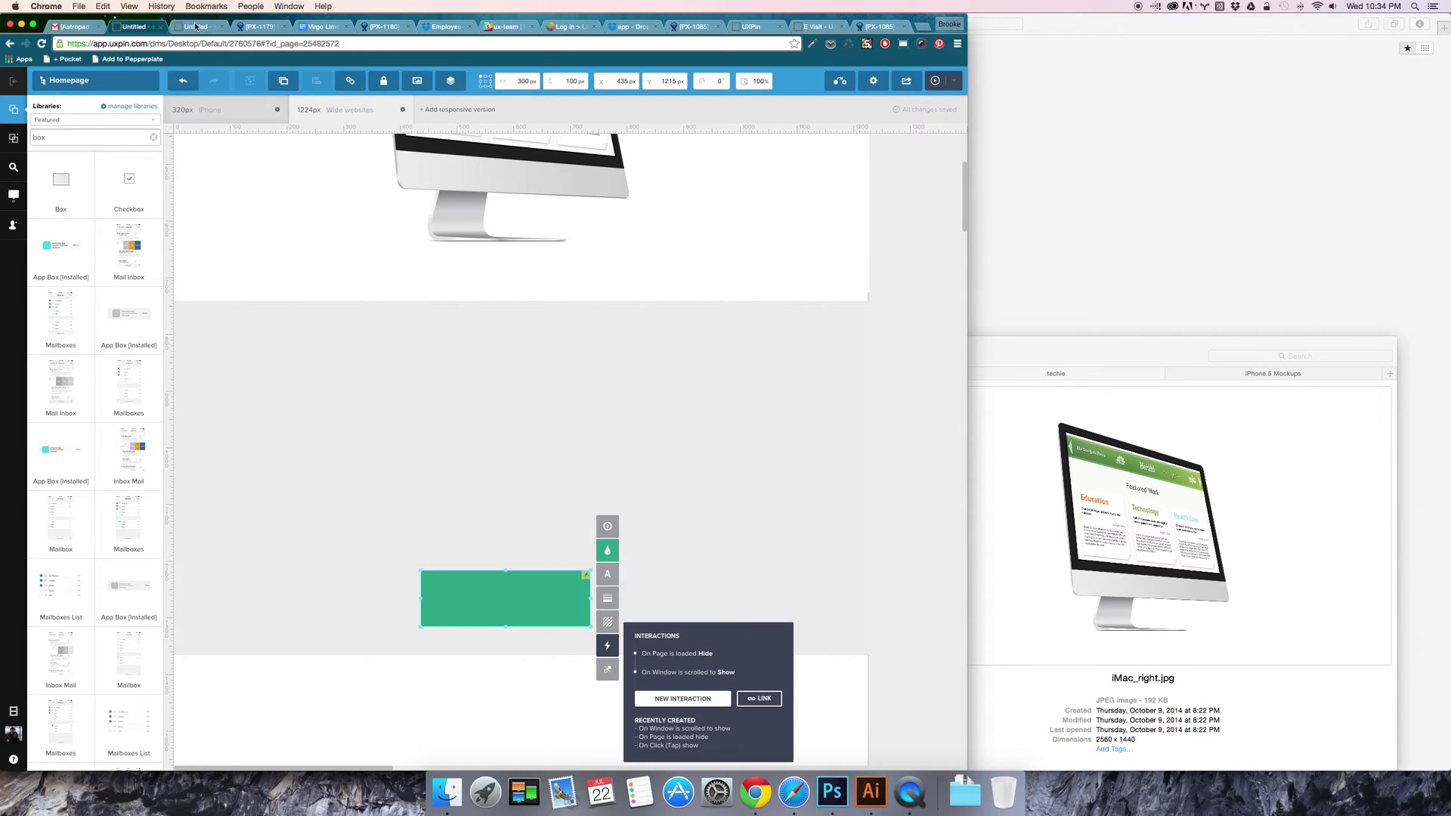
Step: Bring the green box to the front with Arrange > To front
right_click(534, 605)
mouse_move(557, 683)
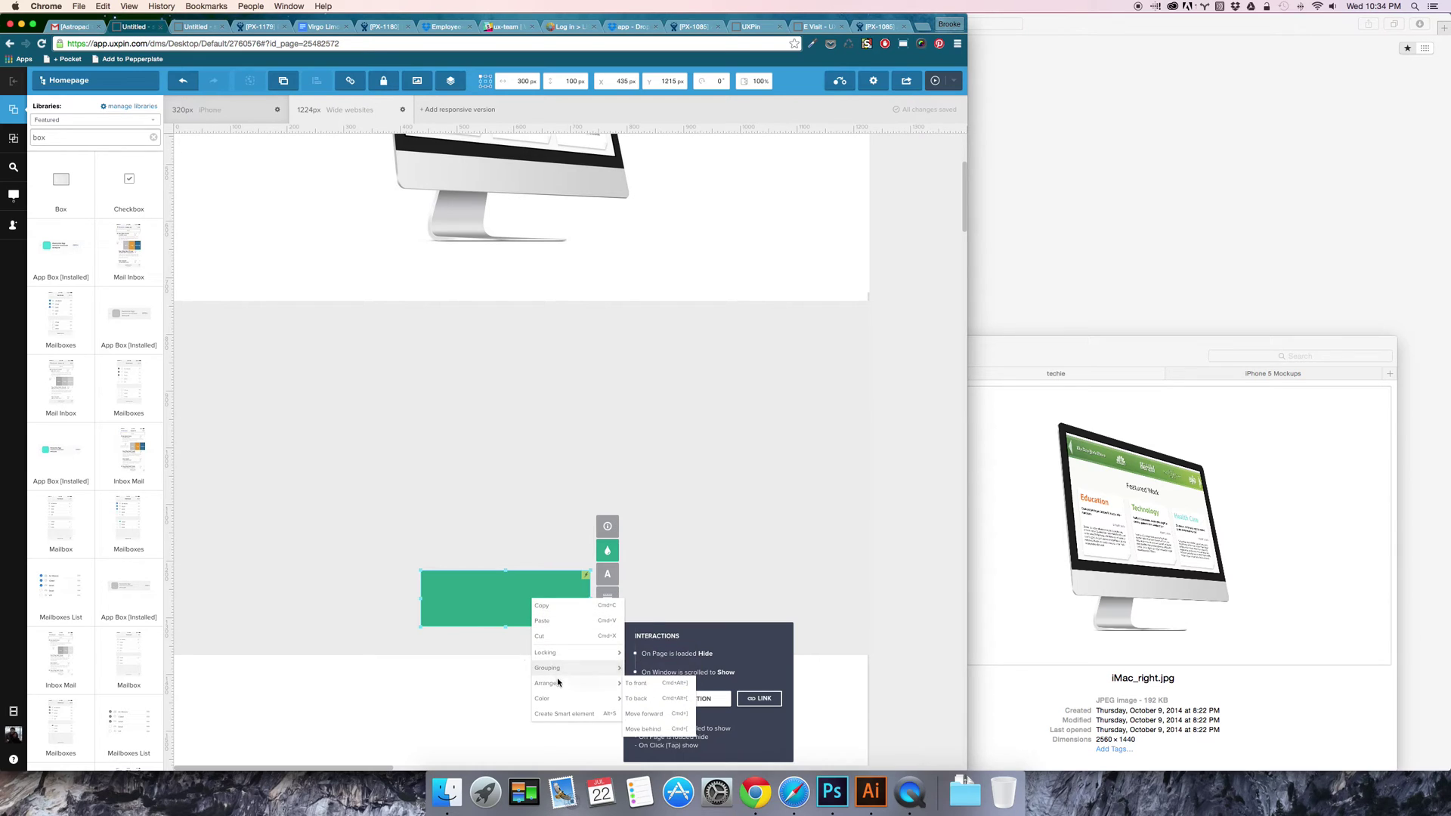
left_click(644, 684)
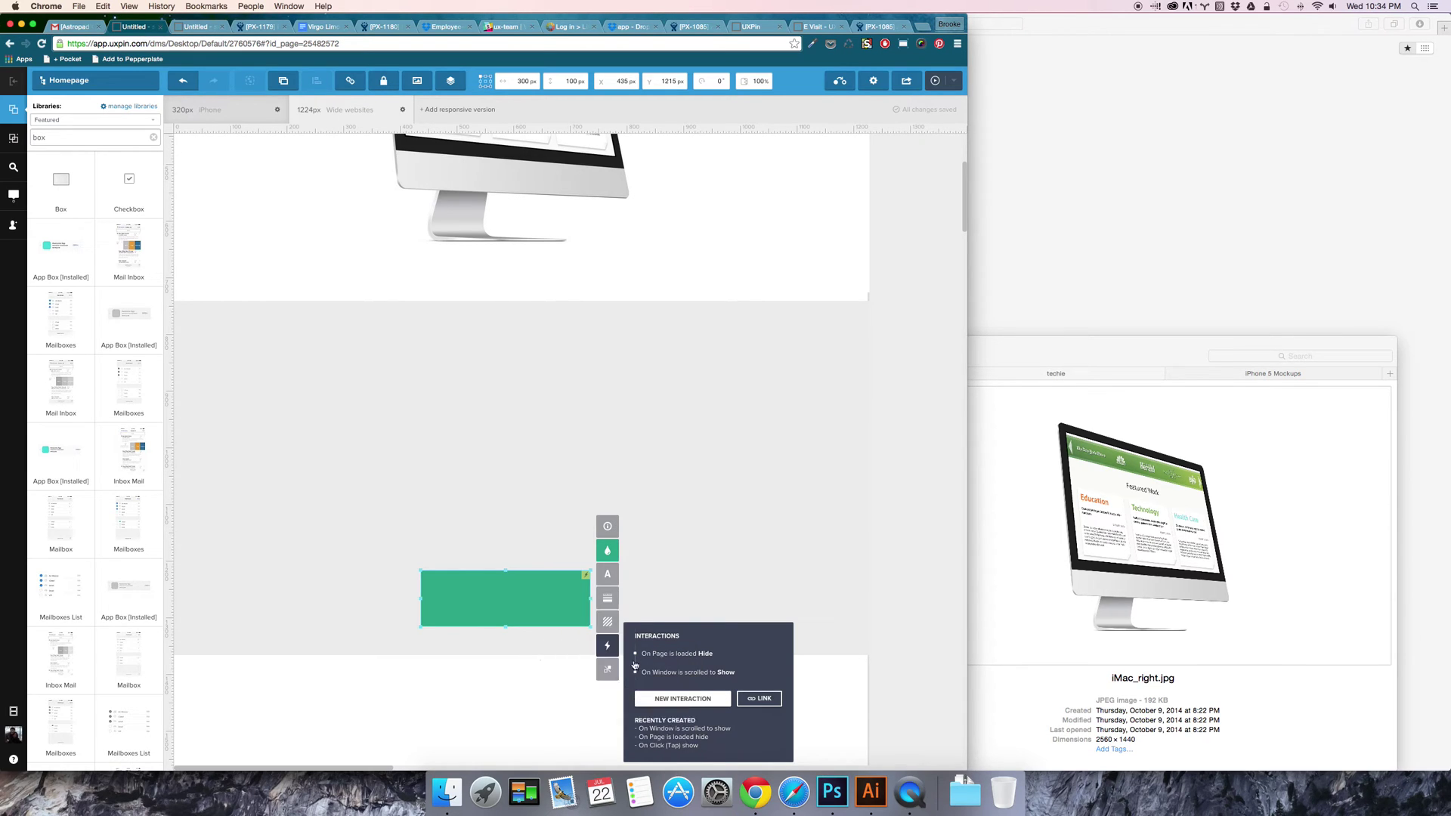
Step: Reload the live preview with Cmd+R and scroll to check for the green box
left_click(188, 27)
scroll(472, 470, "up", 3)
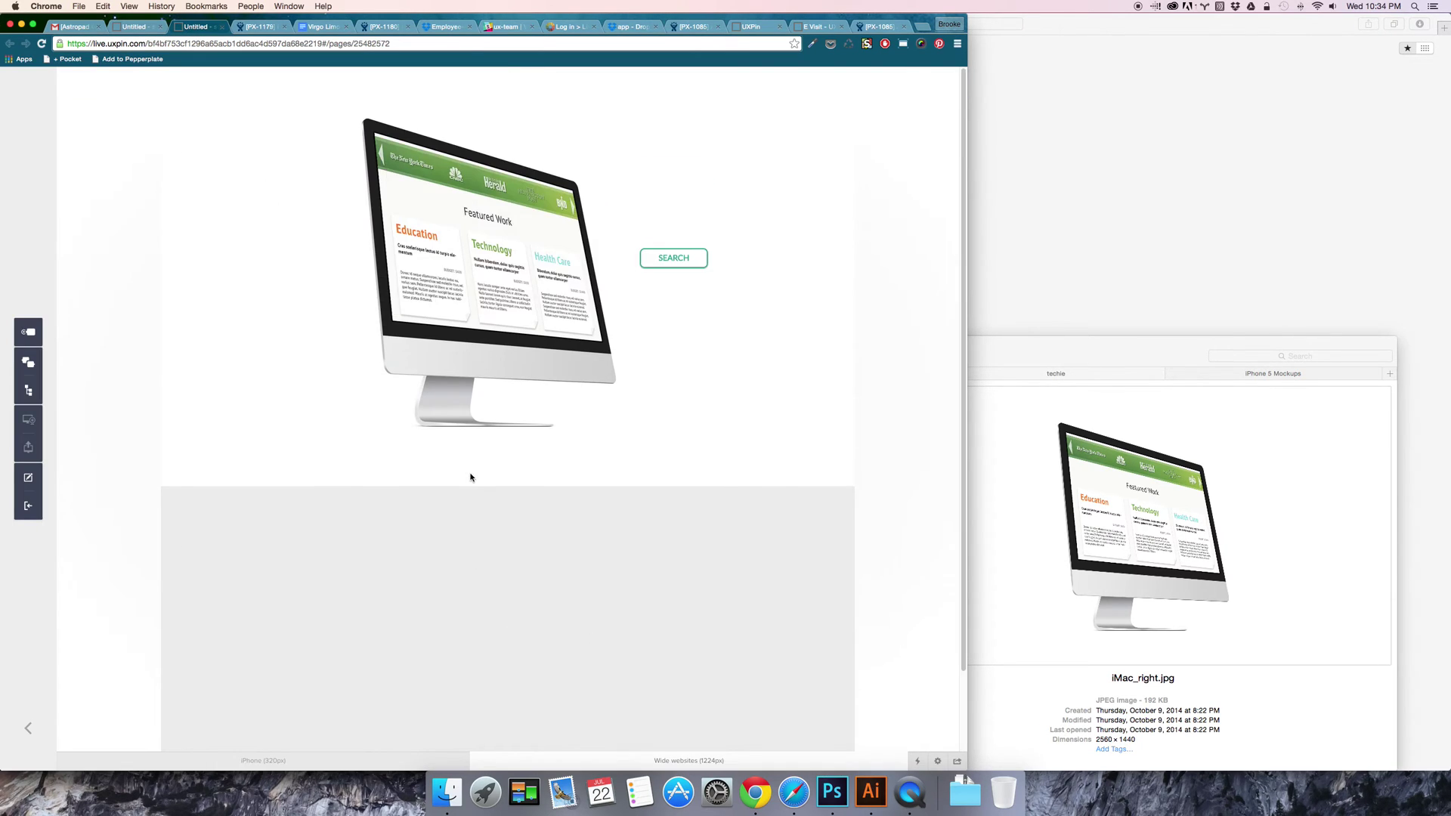
key("super+r")
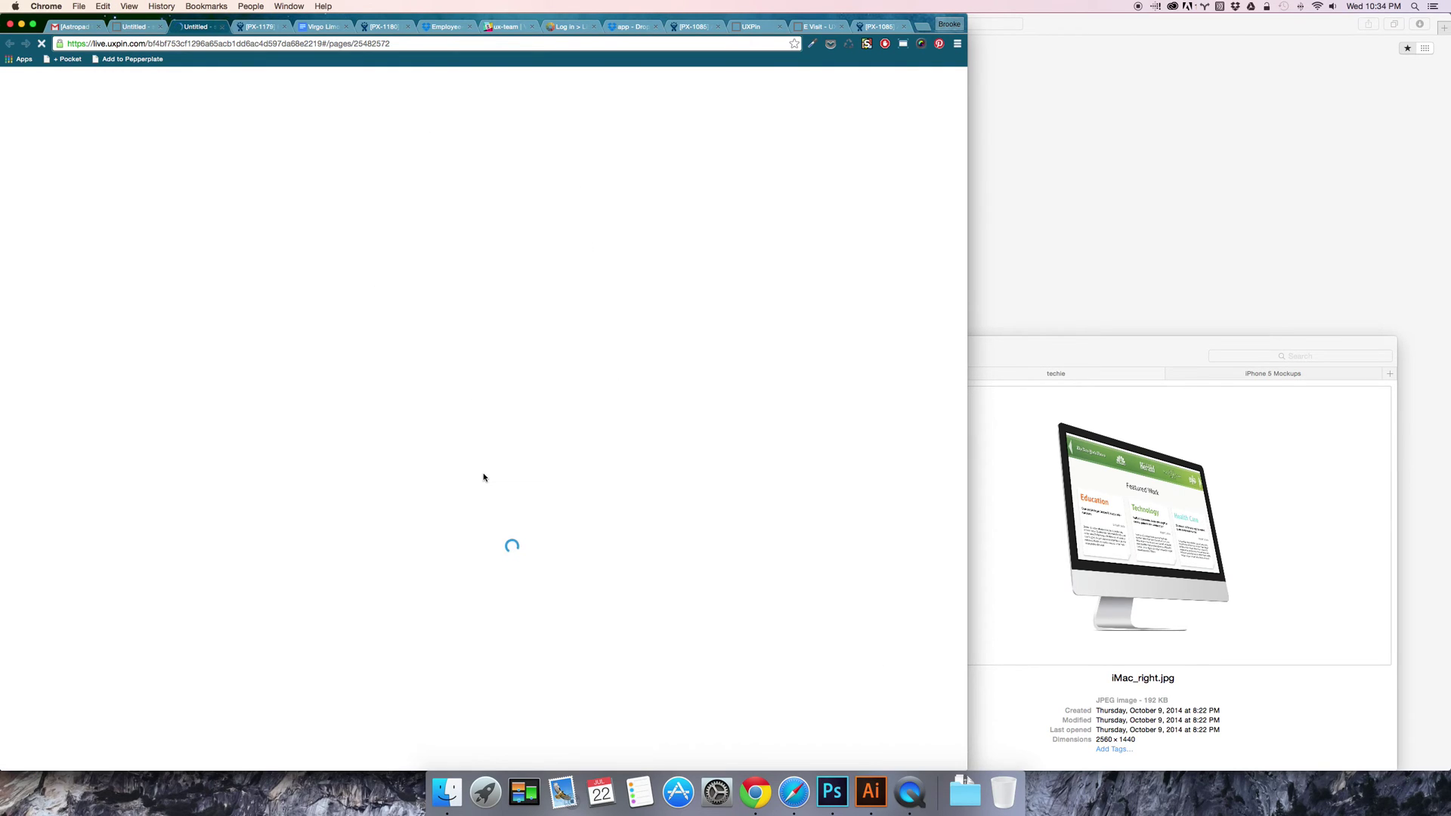
scroll(483, 473, "down", 3)
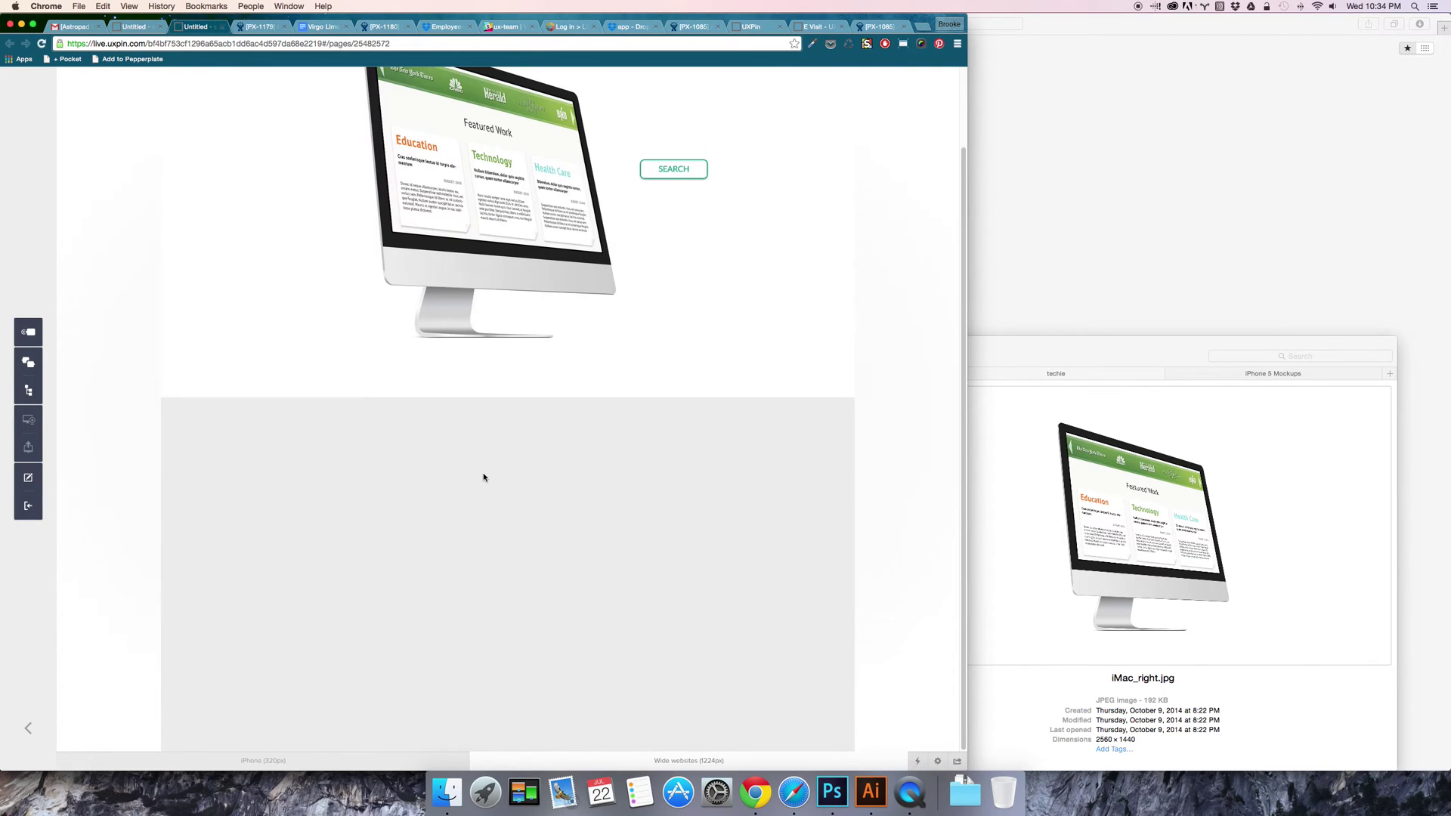
scroll(483, 476, "up", 3)
scroll(480, 478, "down", 3)
Step: Drag the canvas bottom edge down to make the page 1200 px tall
key("super+alt+Left")
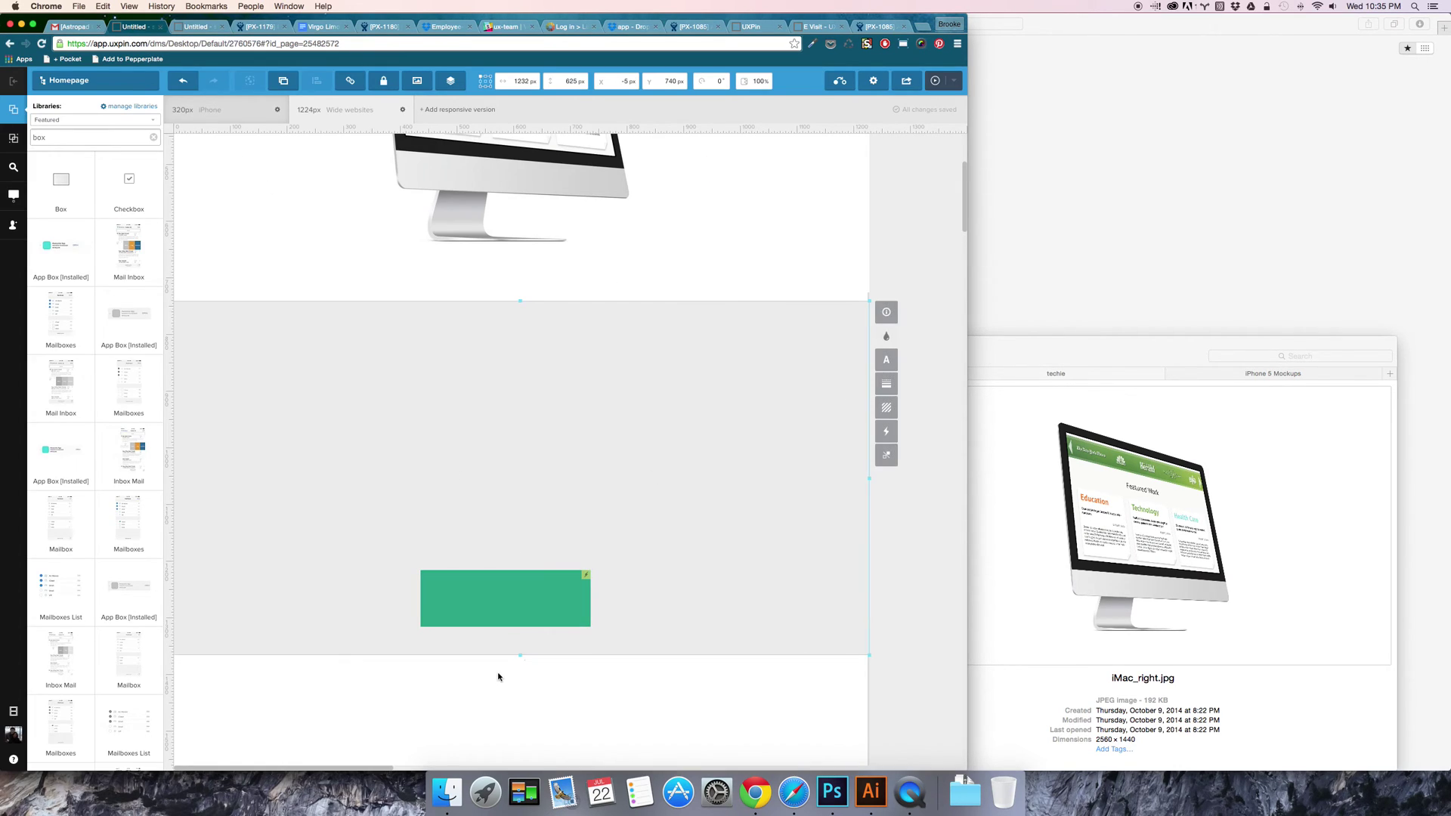
scroll(498, 673, "down", 4)
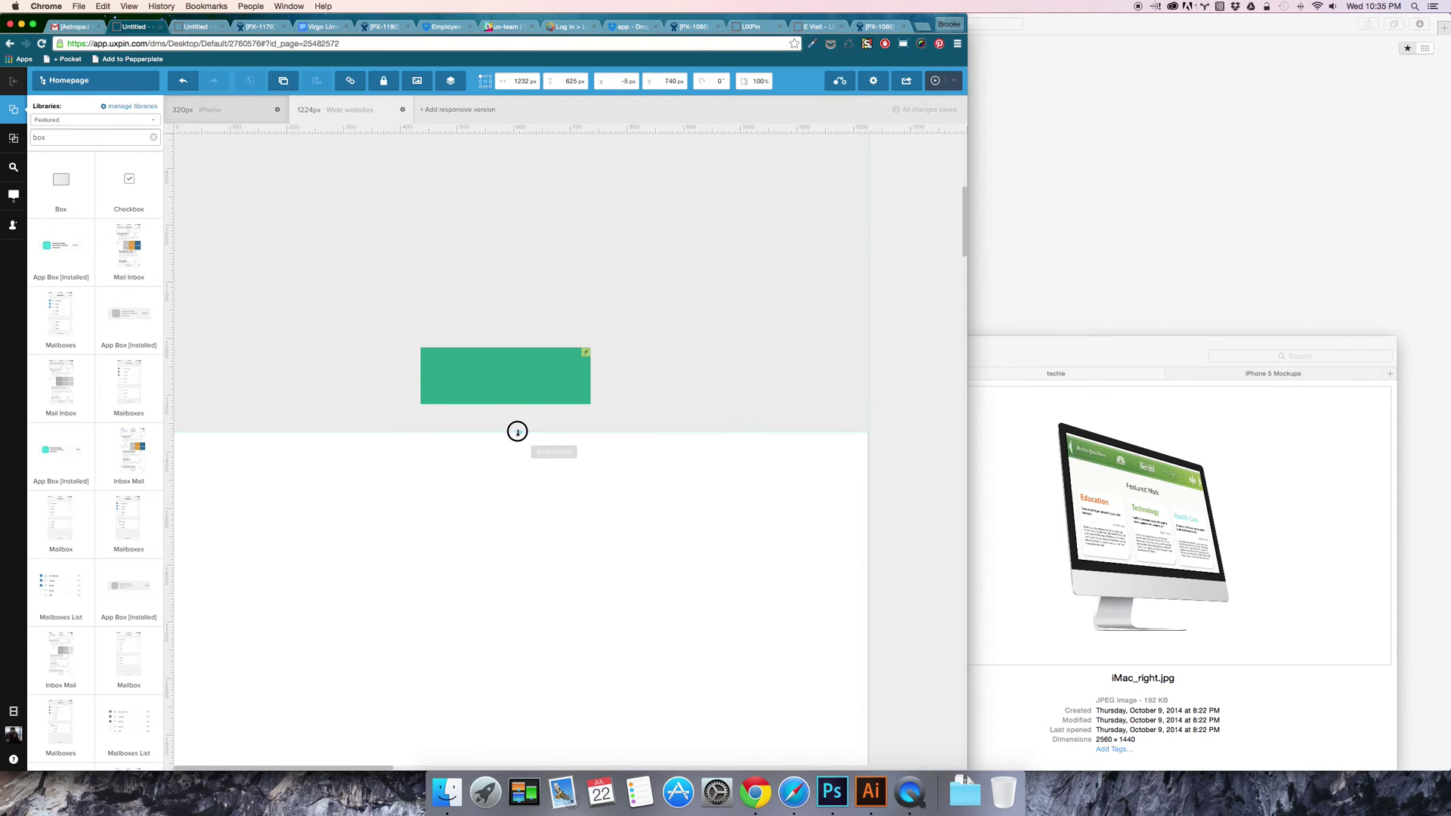
left_click_drag(518, 433, 555, 759)
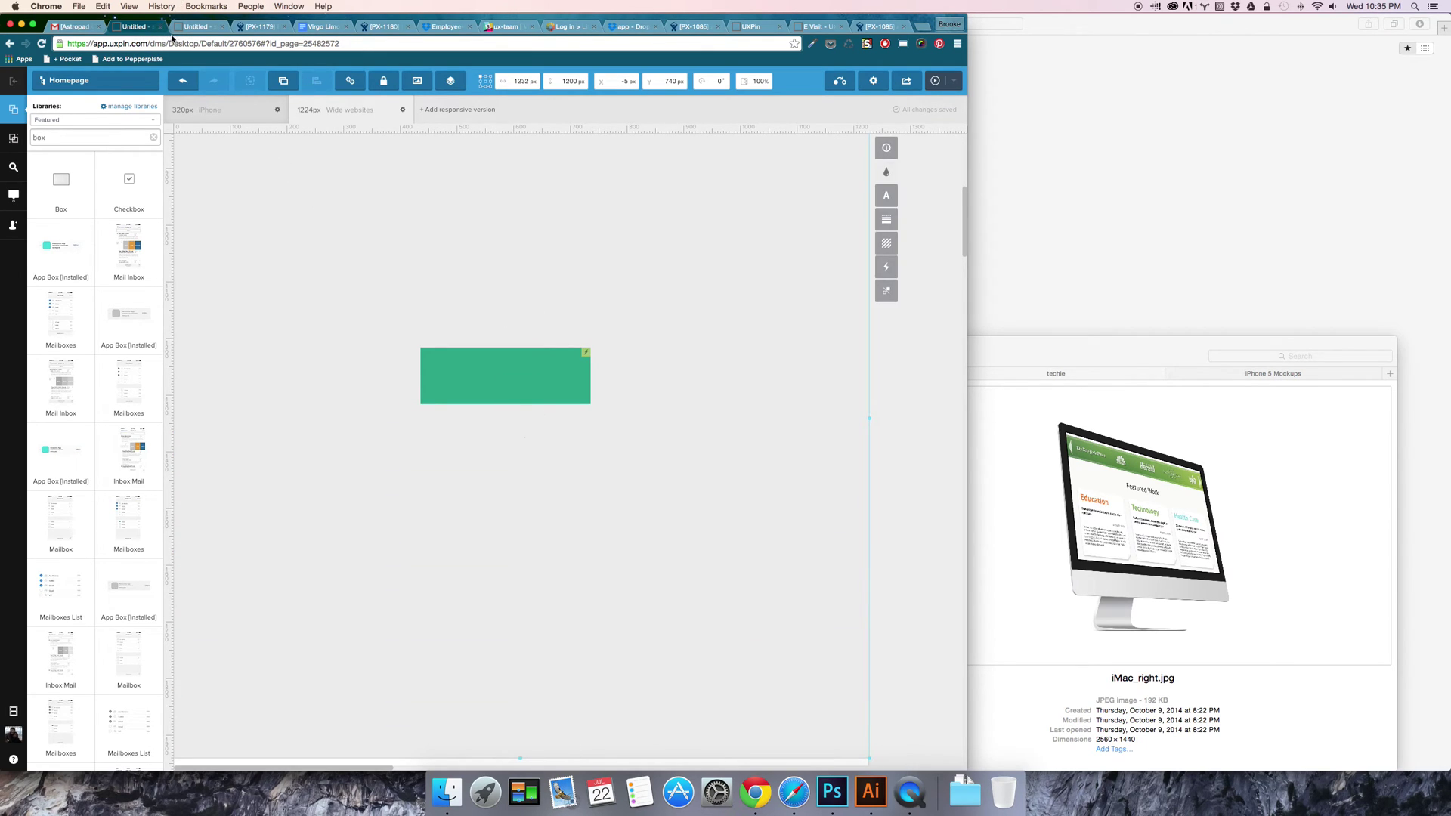
Step: Scroll the live preview to watch the green box fade in within the grey section
left_click(189, 26)
scroll(582, 652, "down", 5)
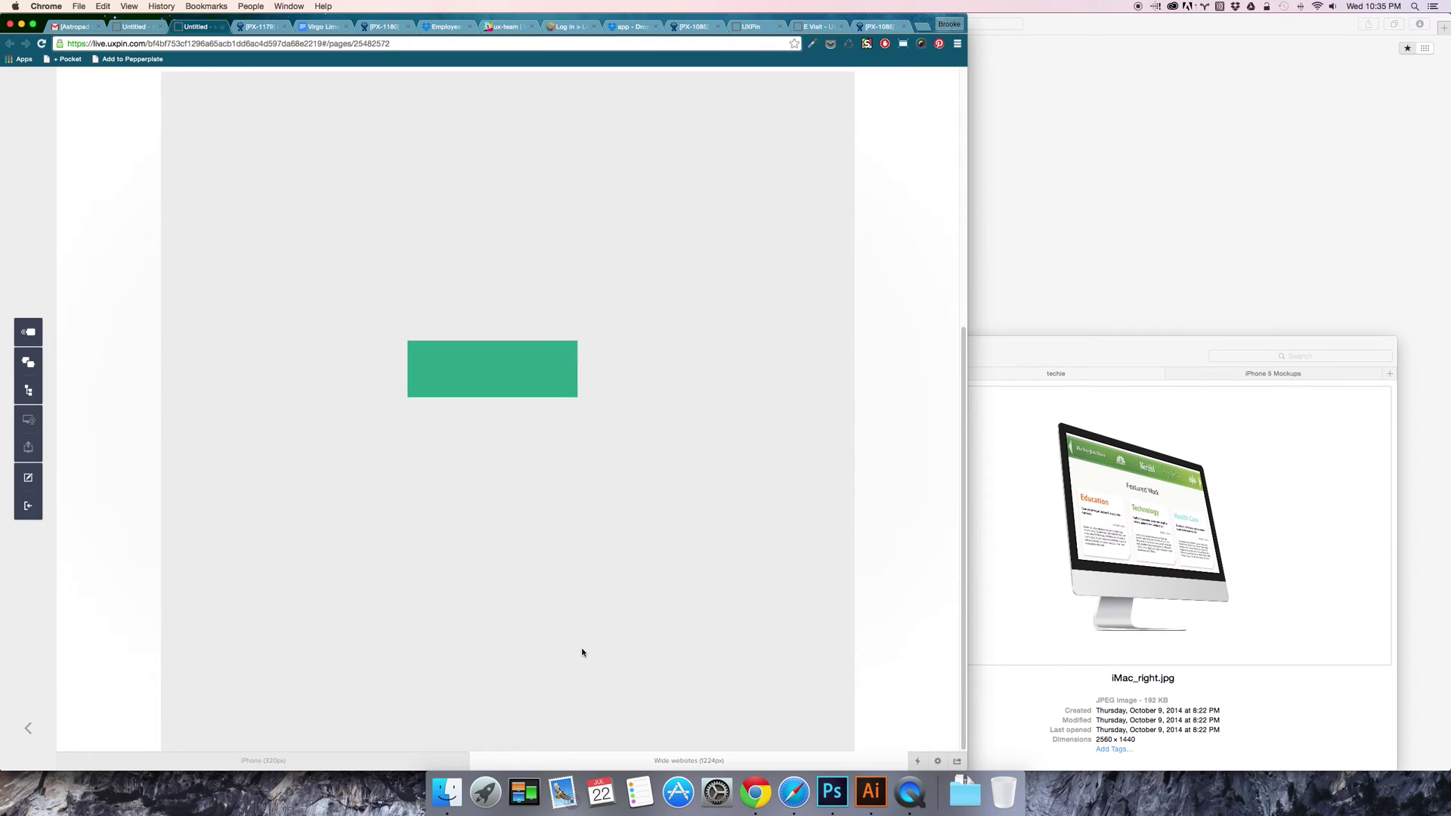
scroll(582, 652, "up", 5)
scroll(582, 653, "down", 4)
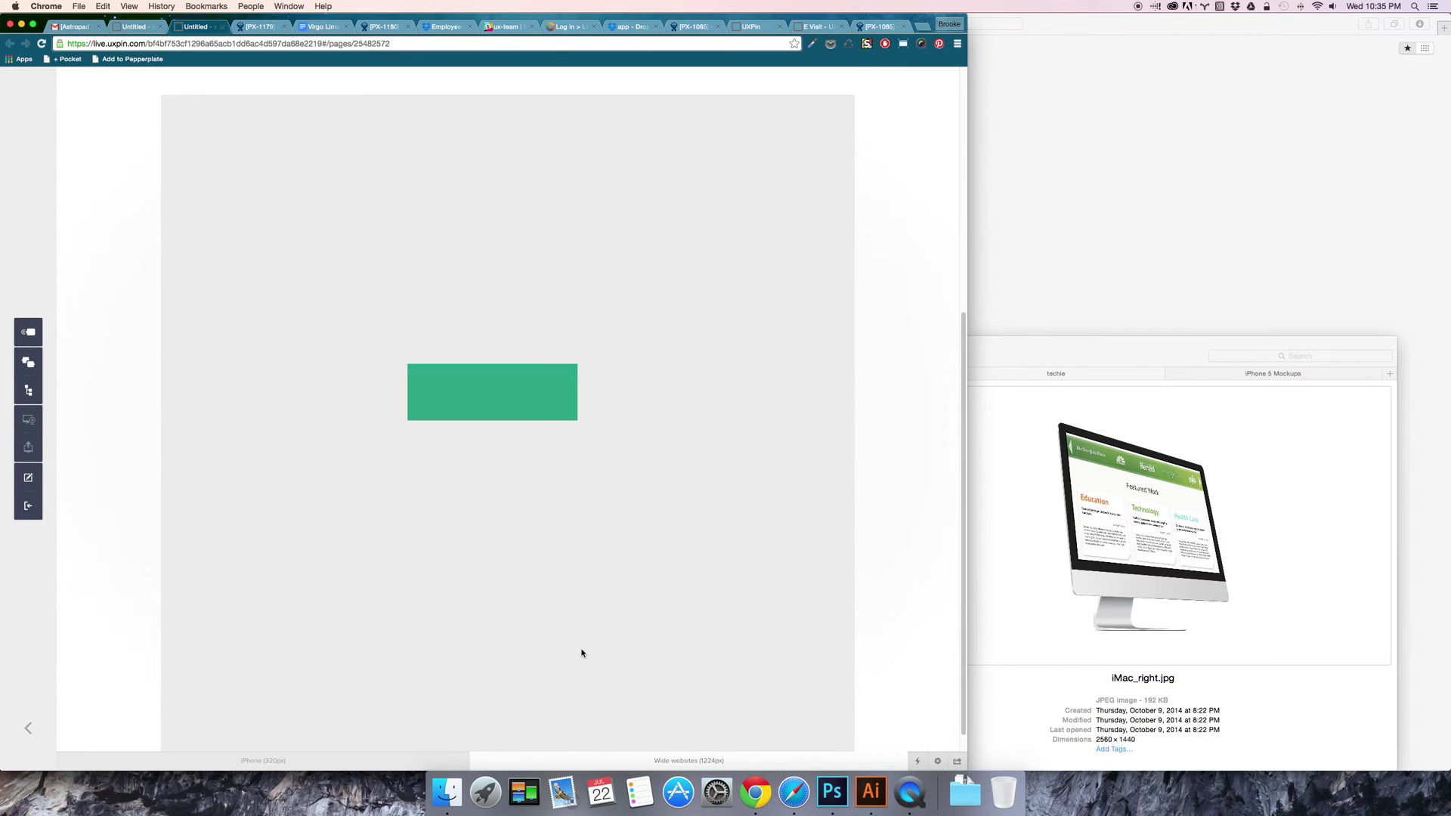
scroll(582, 652, "up", 5)
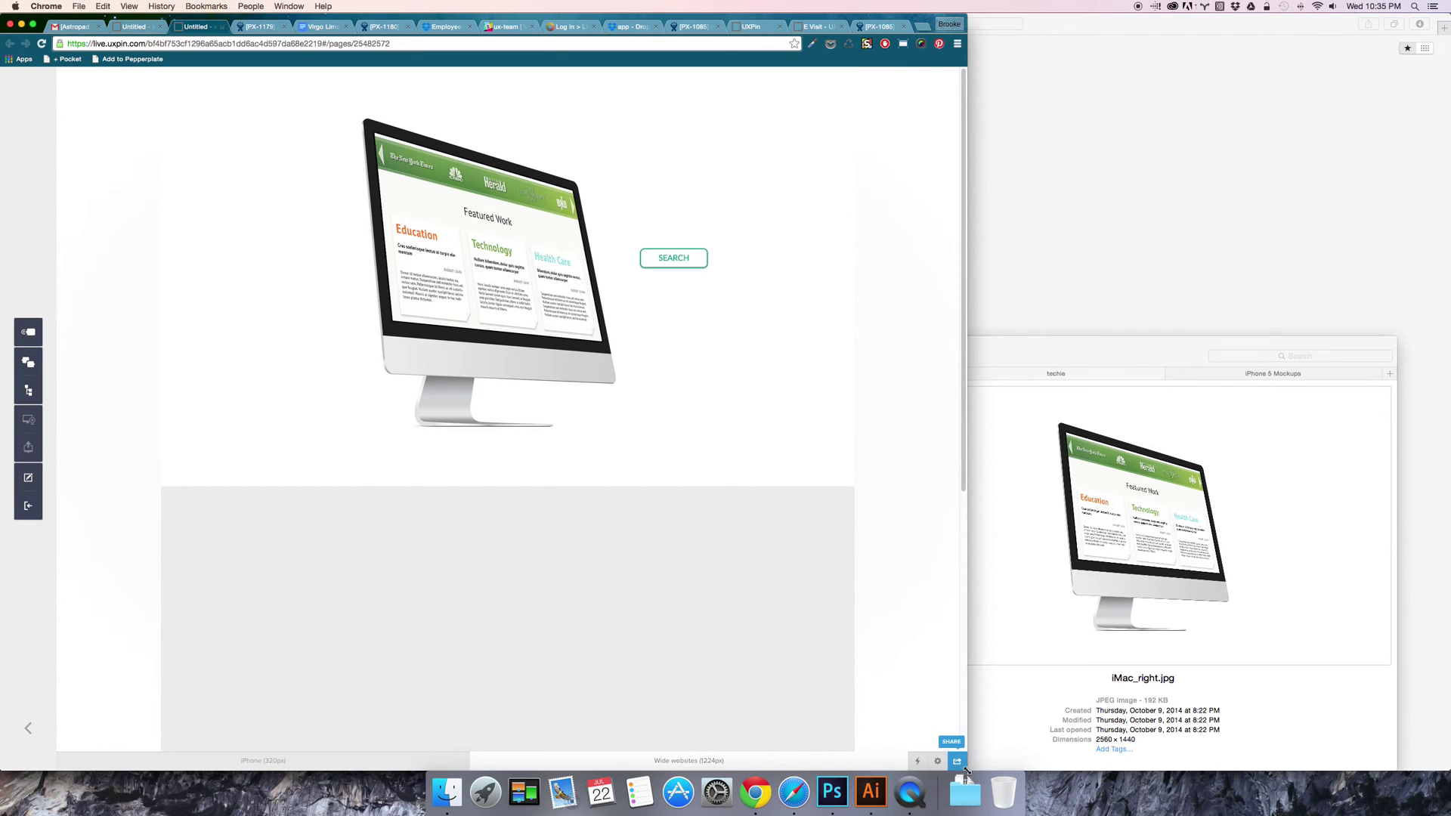
Step: Shrink the browser window and scroll the preview again to test it
left_click_drag(966, 770, 1049, 594)
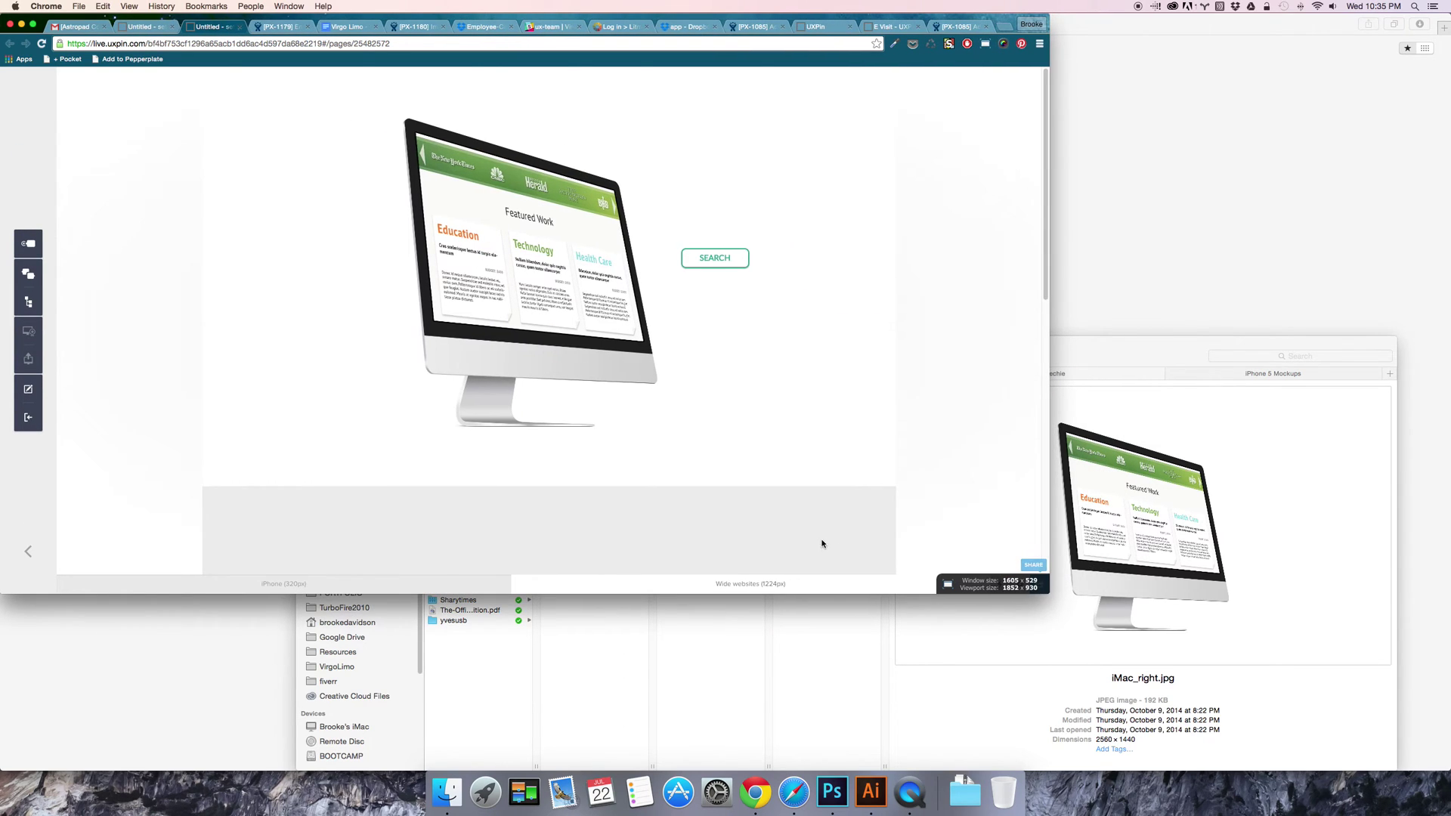
scroll(817, 541, "down", 6)
scroll(816, 542, "down", 8)
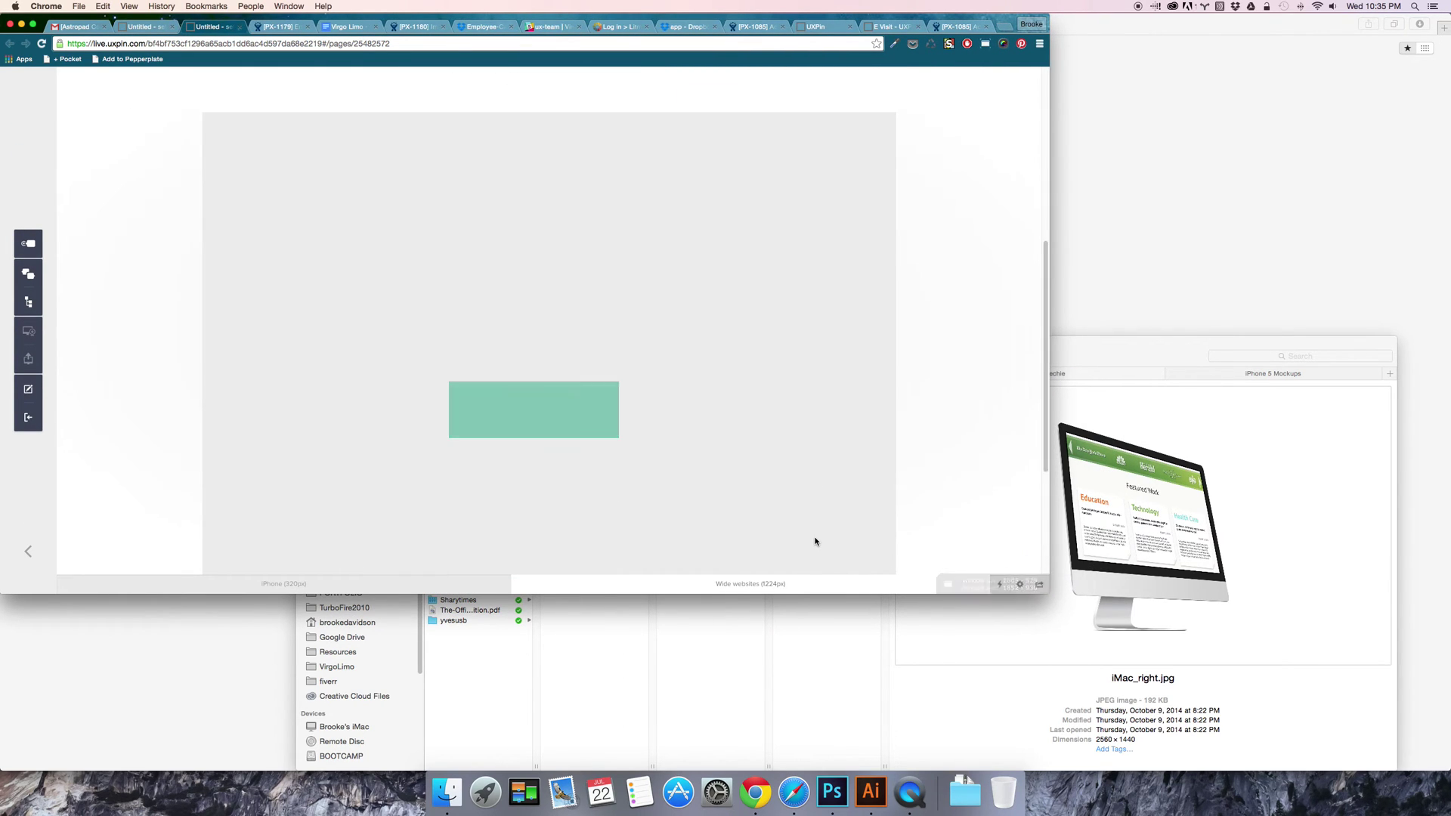
scroll(815, 541, "up", 8)
scroll(816, 542, "down", 6)
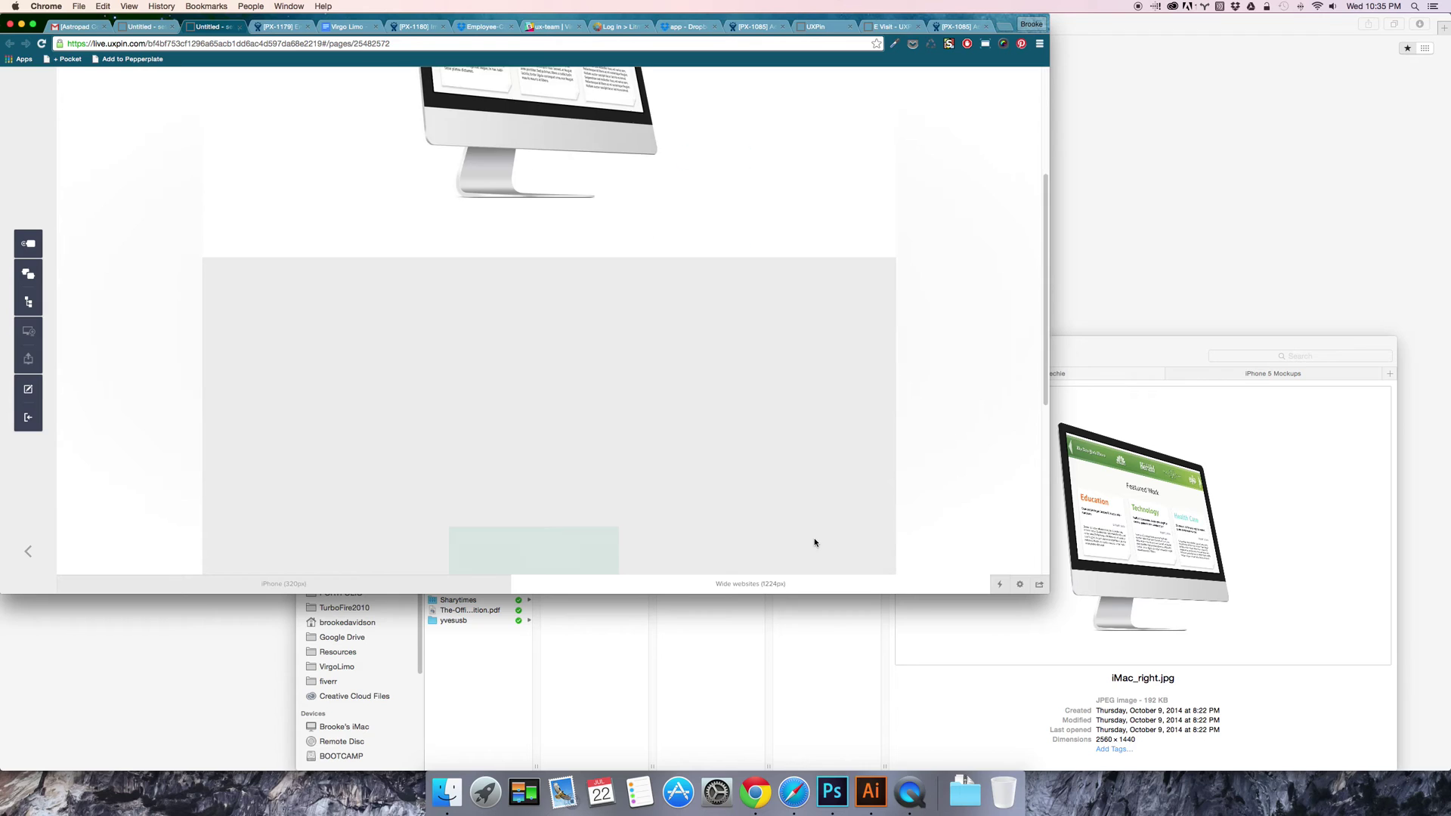
left_click(155, 22)
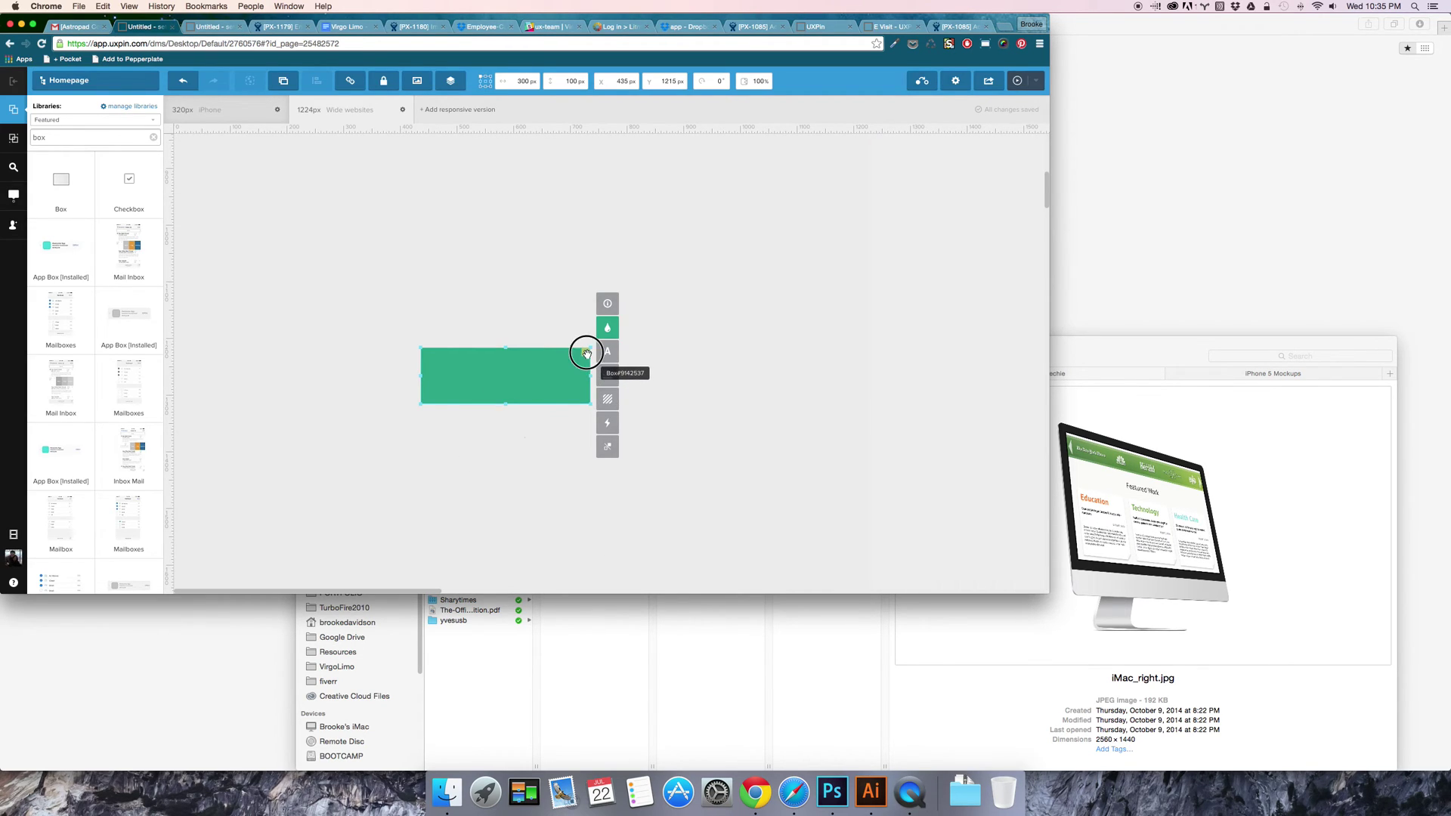
Step: Set the green box's show-on-scroll fade Duration to 1200 ms and save
left_click(607, 423)
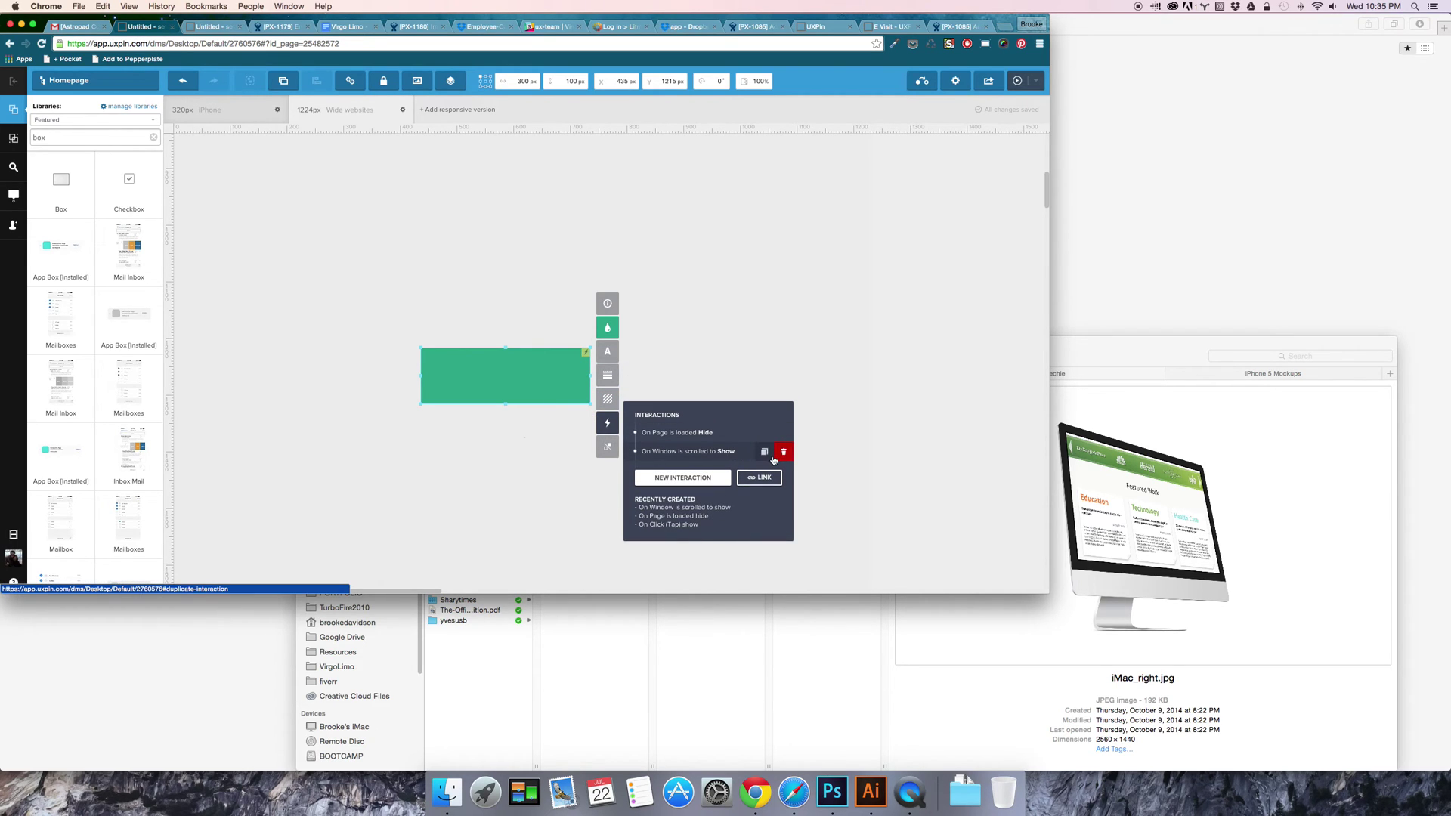
left_click(741, 456)
scroll(723, 496, "down", 3)
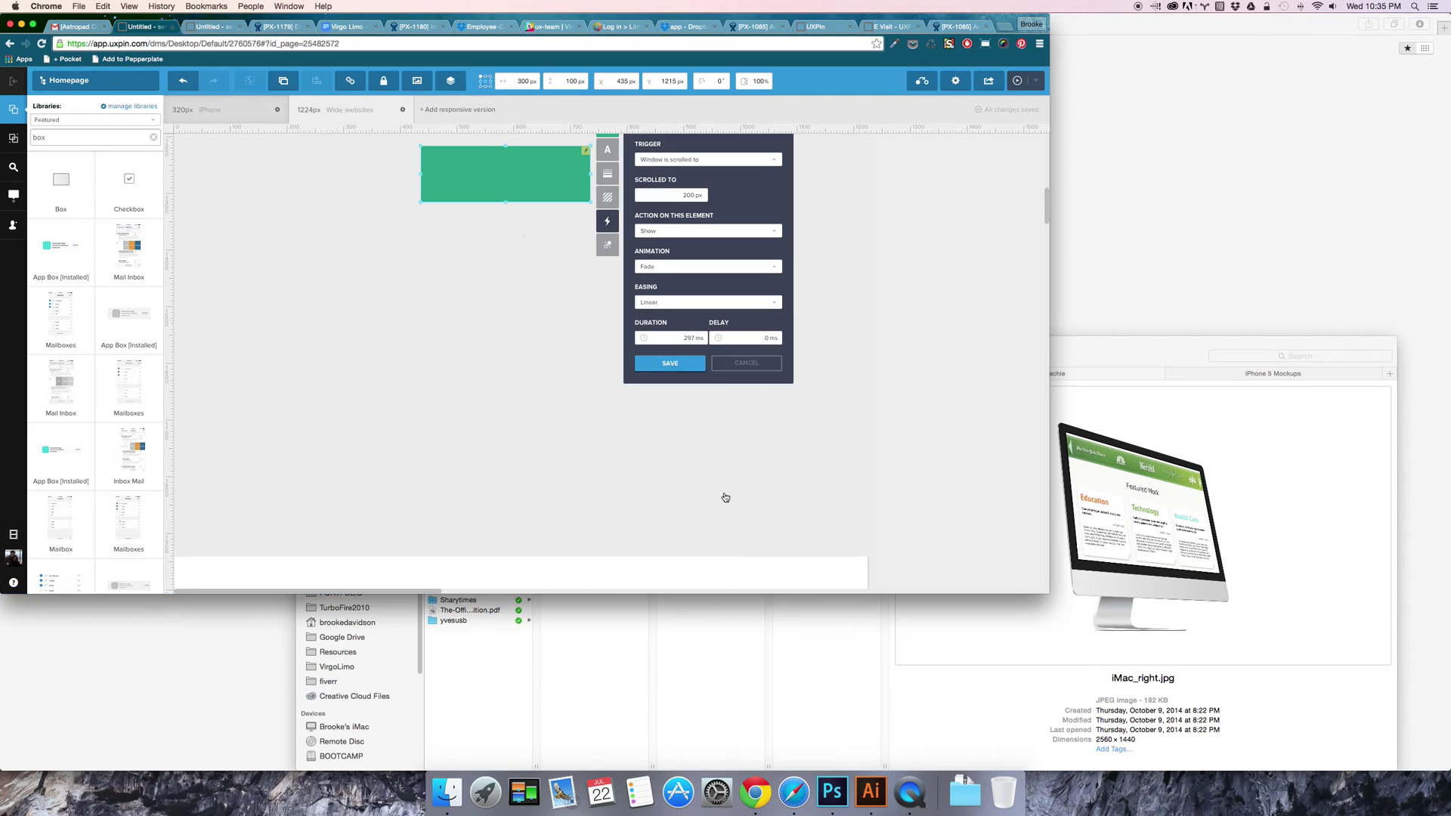
double_click(688, 339)
type("1200")
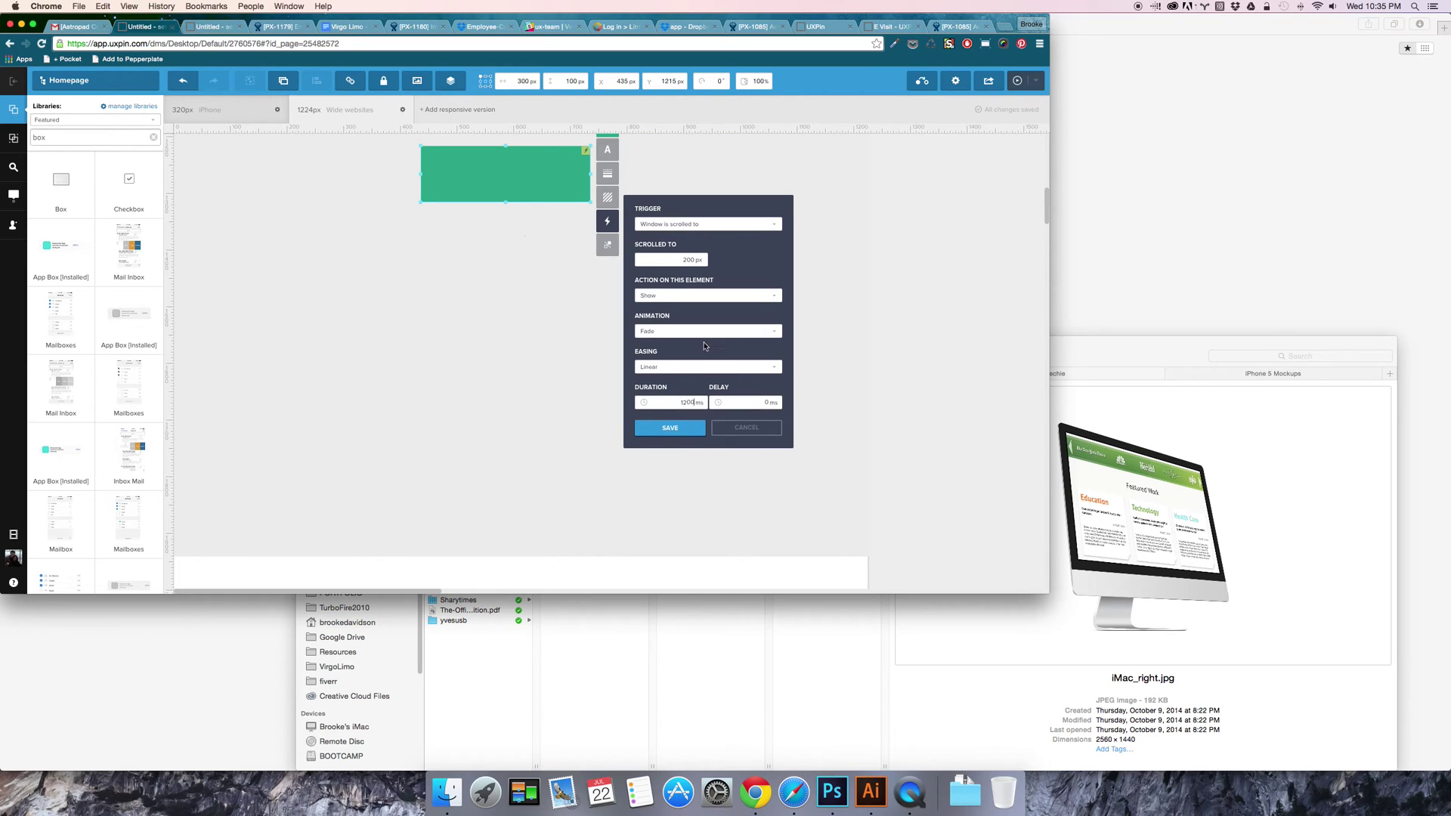
left_click(671, 429)
Step: Scroll the live preview to test the slower 1200 ms fade-in
key("ctrl+Tab")
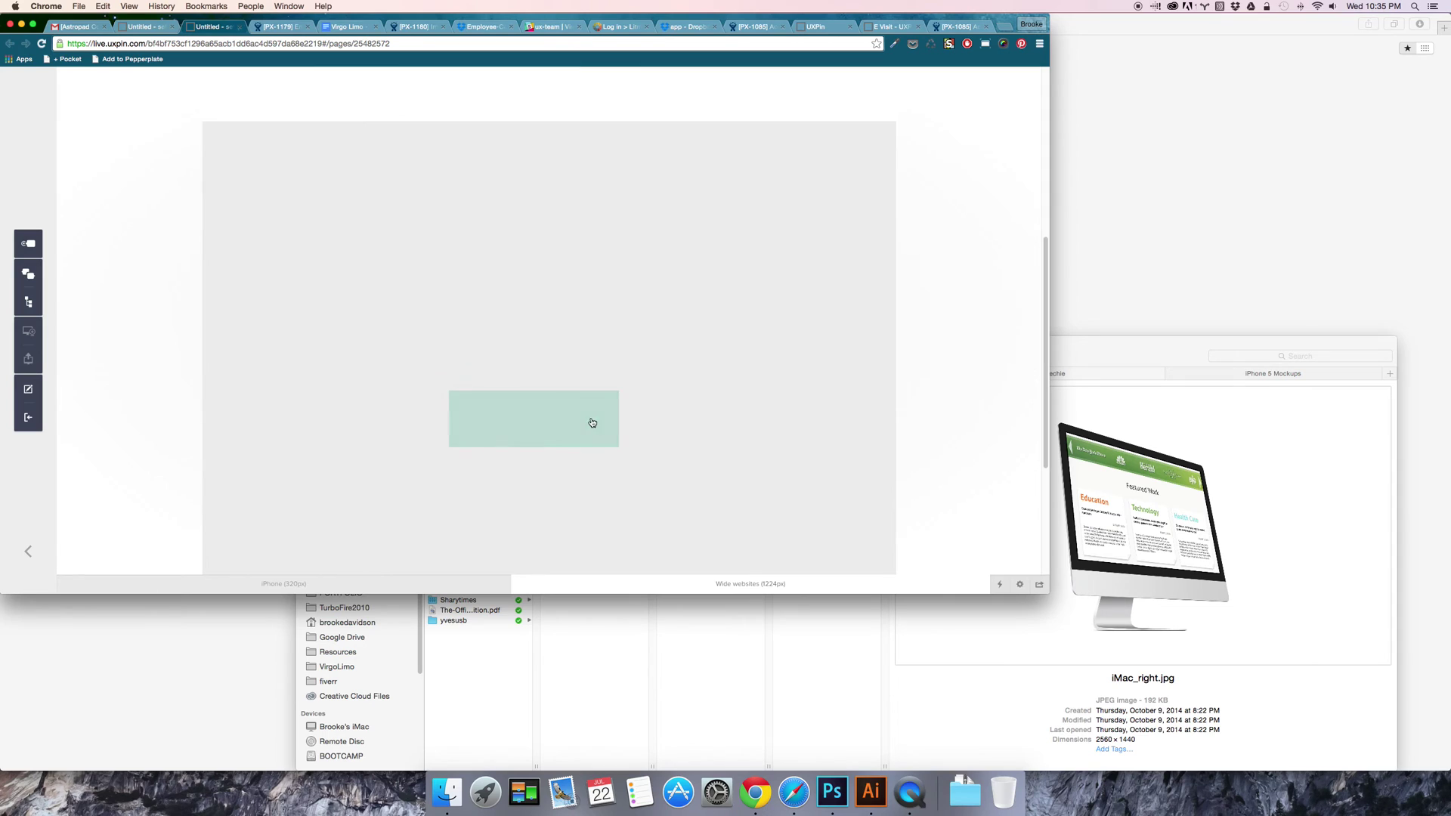
scroll(591, 423, "up", 5)
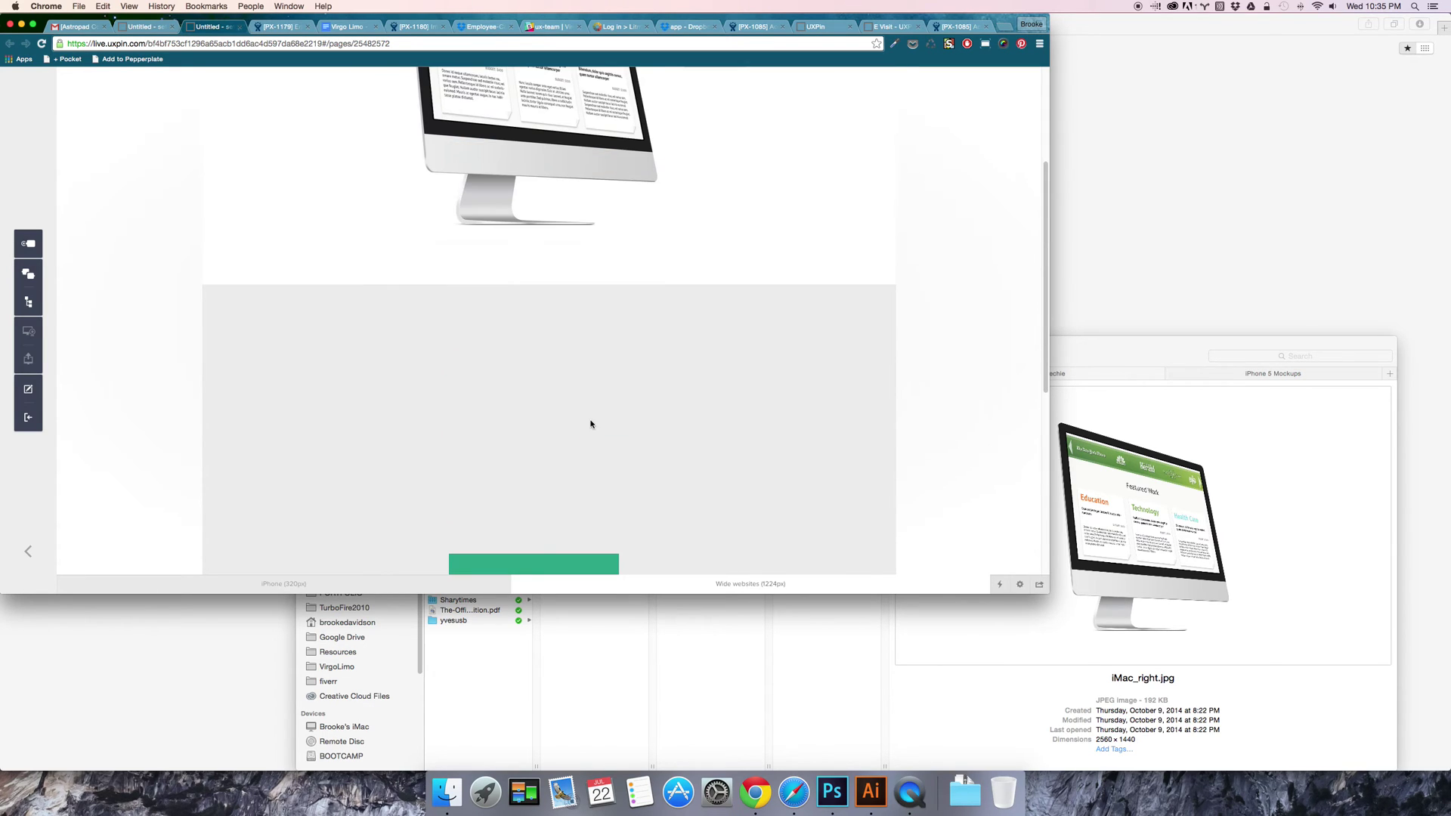
scroll(591, 424, "down", 5)
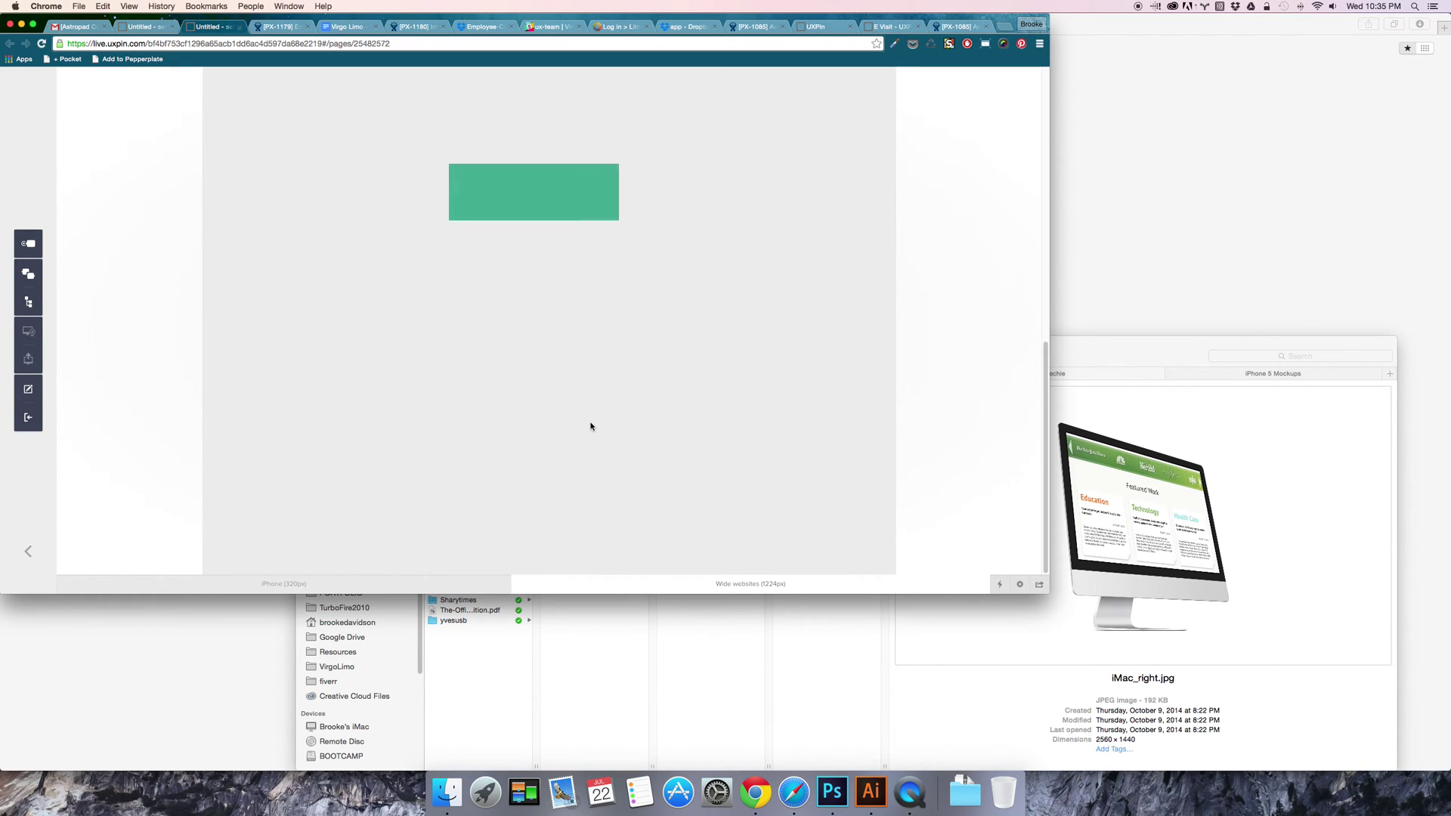
scroll(591, 426, "up", 5)
scroll(591, 428, "down", 3)
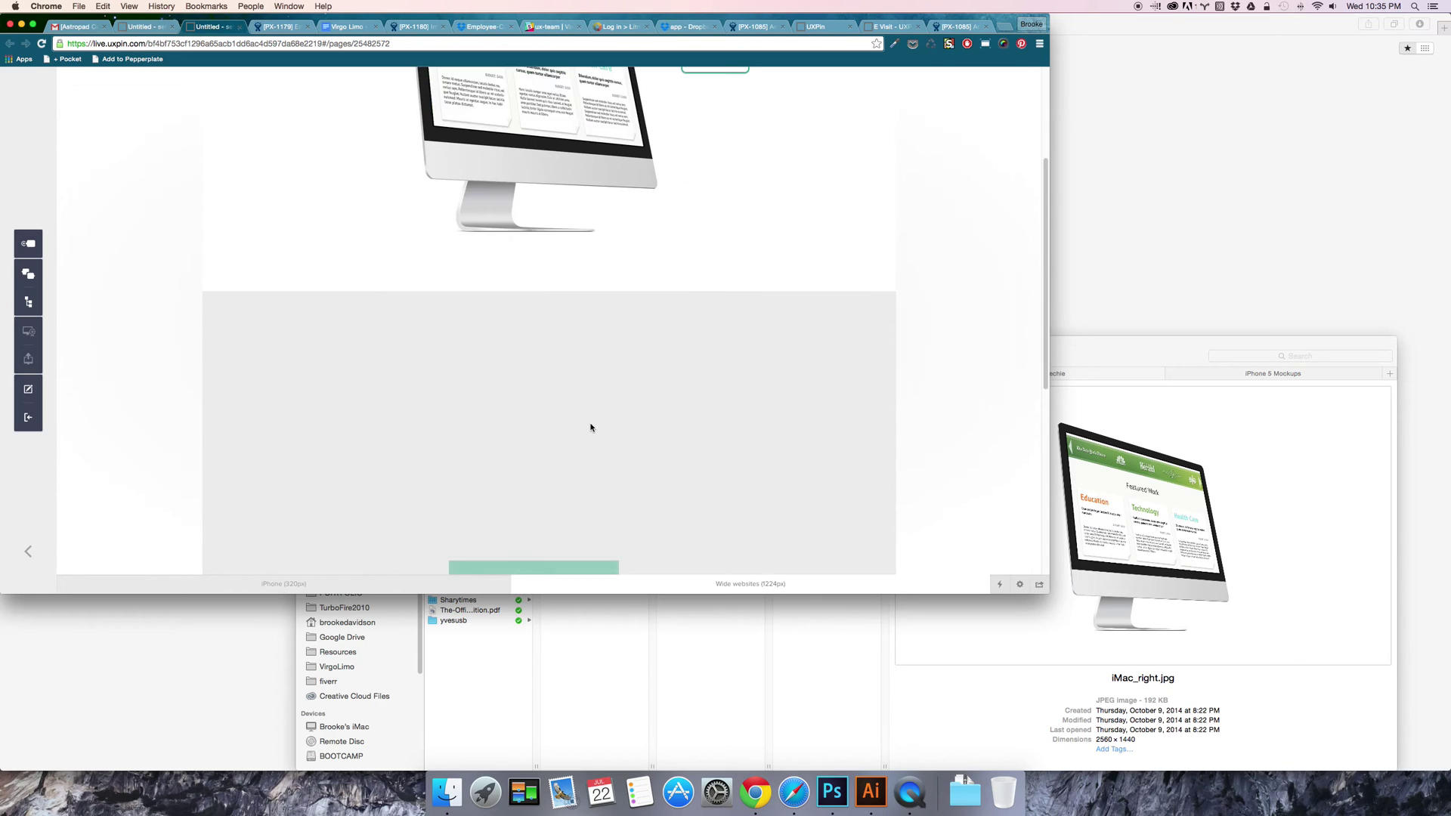
scroll(591, 428, "down", 3)
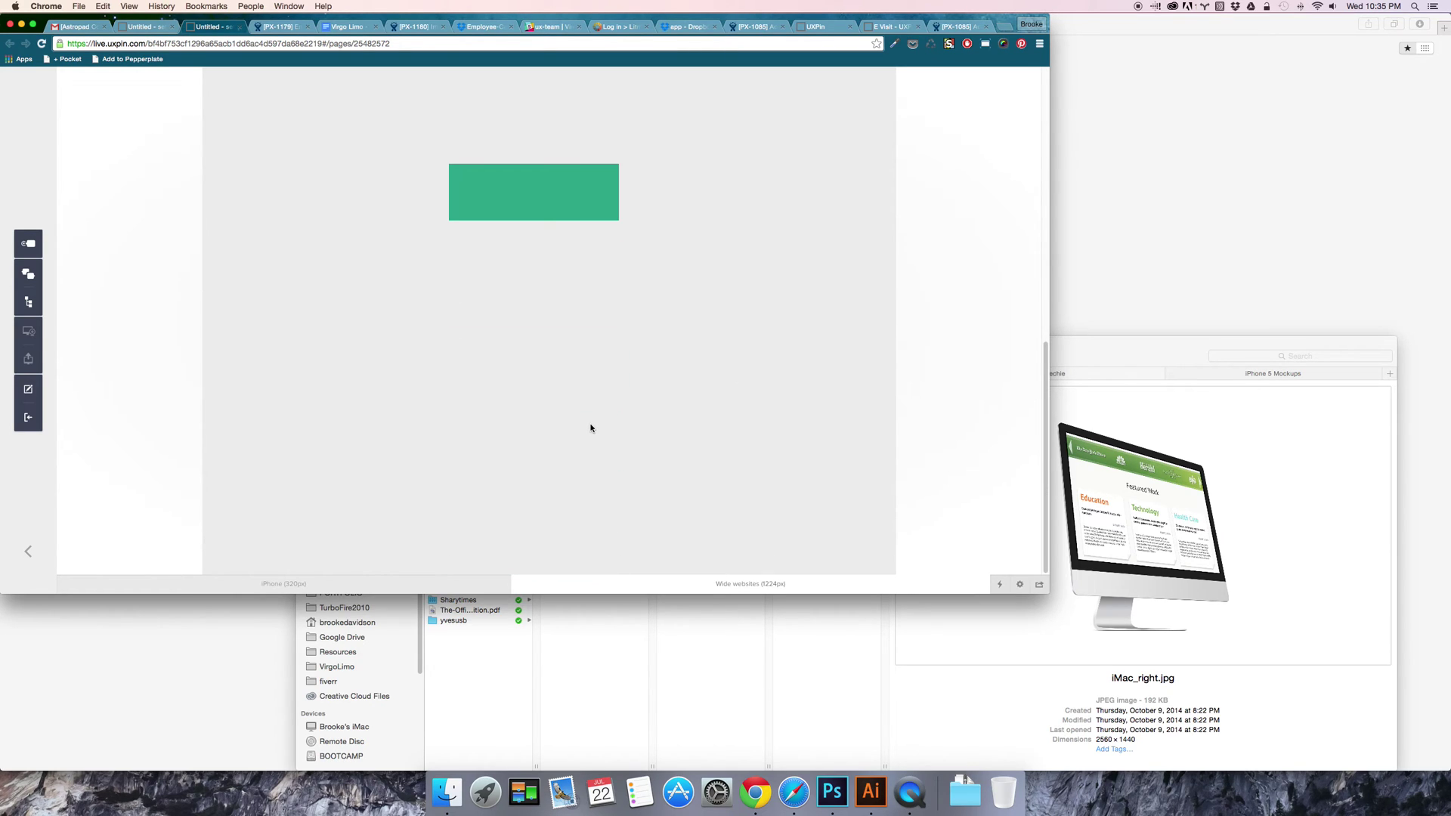
scroll(592, 428, "up", 5)
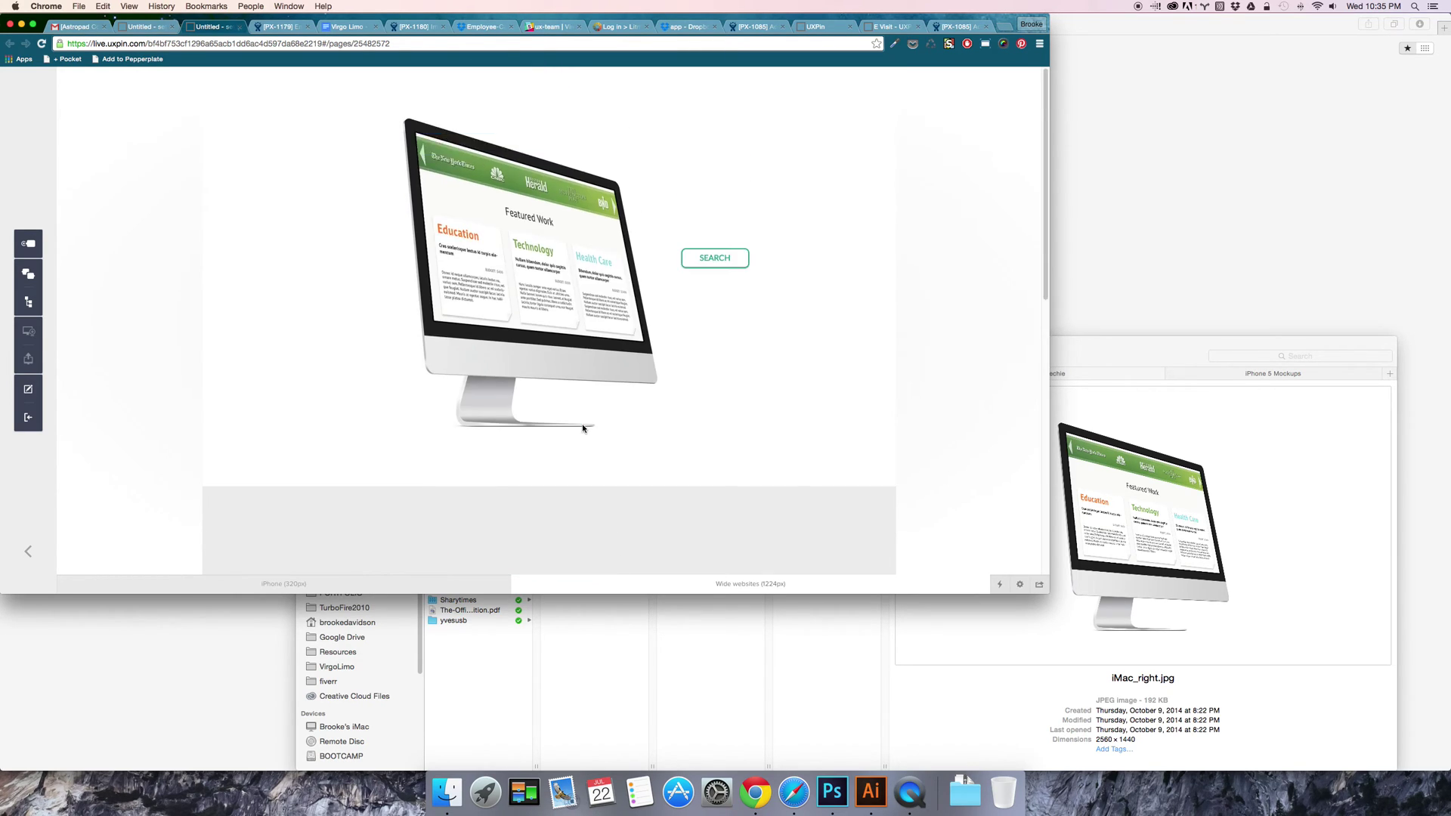
Step: Move the SEARCH button slightly lower, just beneath the Header text
left_click(160, 26)
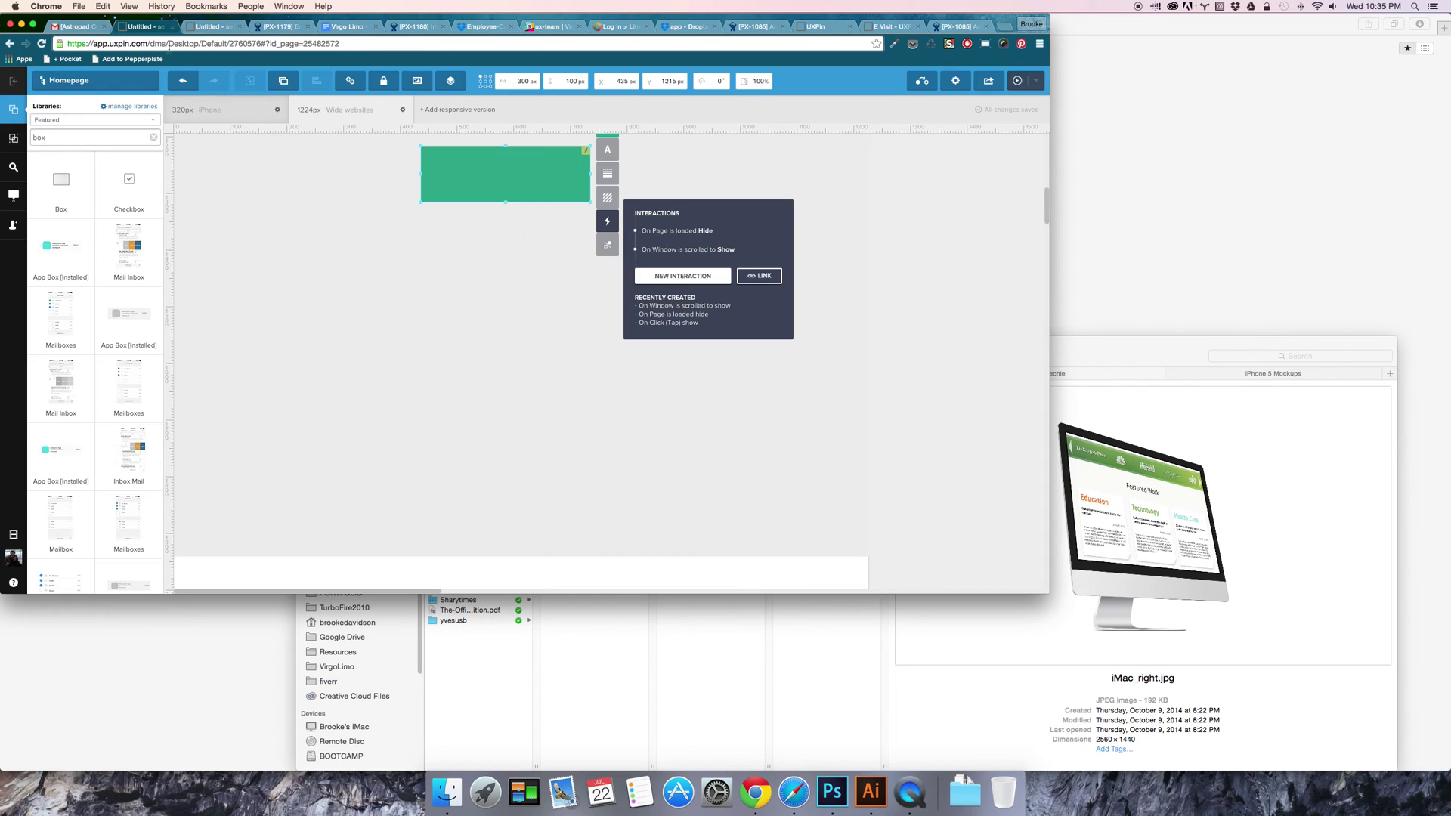
scroll(506, 298, "up", 5)
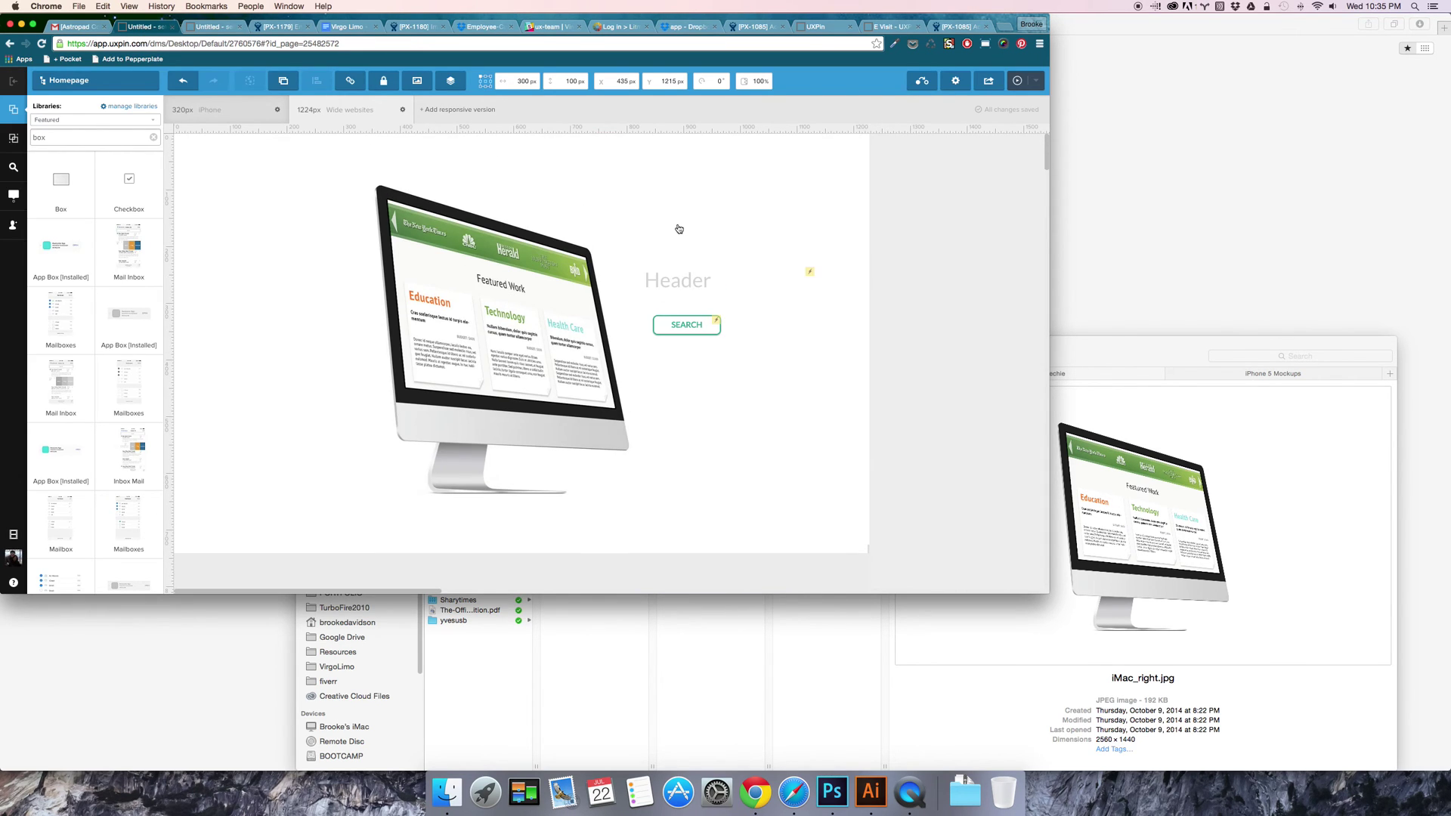
left_click(694, 286)
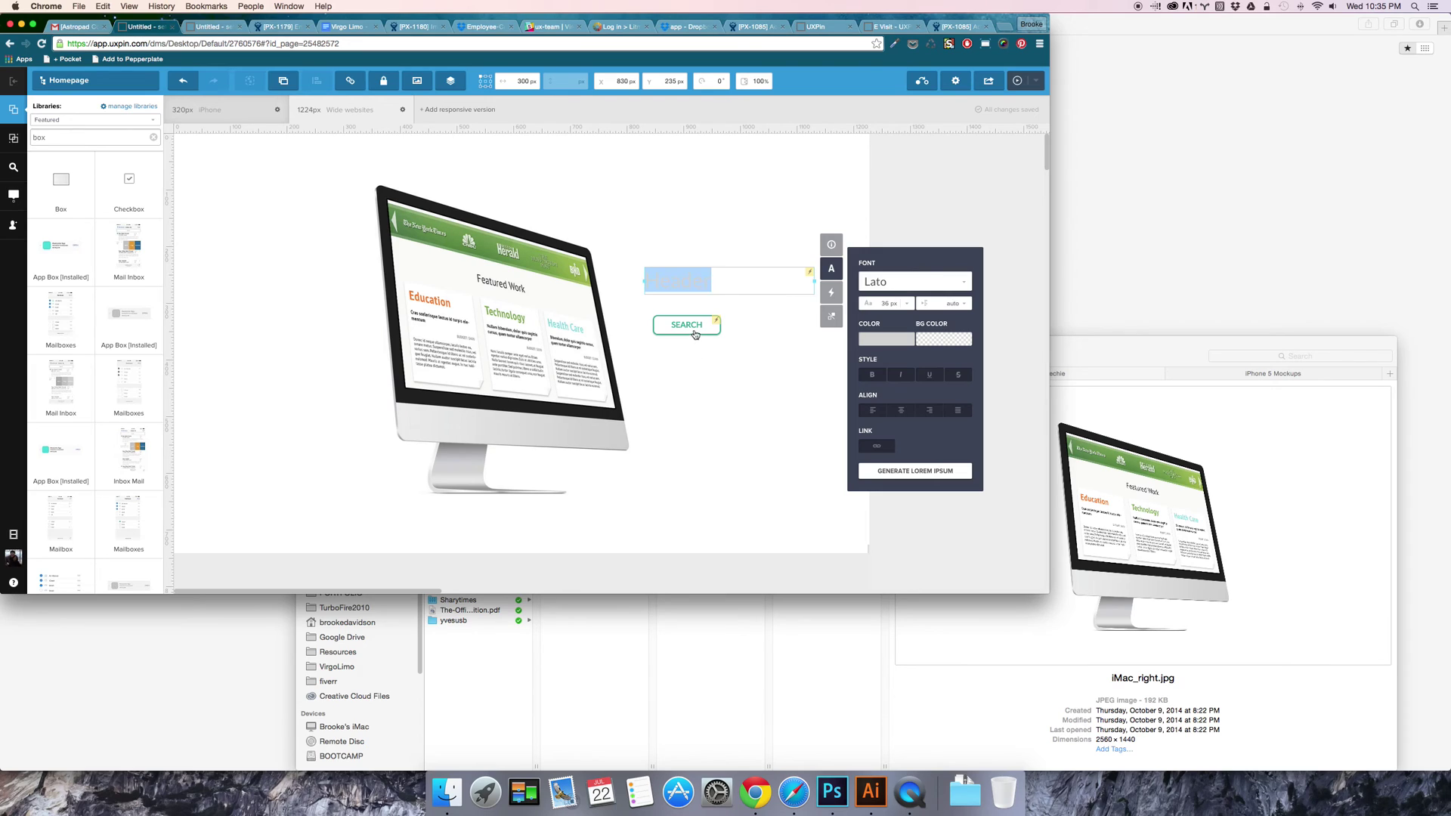
left_click(691, 327)
mouse_move(687, 328)
left_mouse_down()
mouse_move(687, 297)
mouse_move(695, 346)
left_mouse_up()
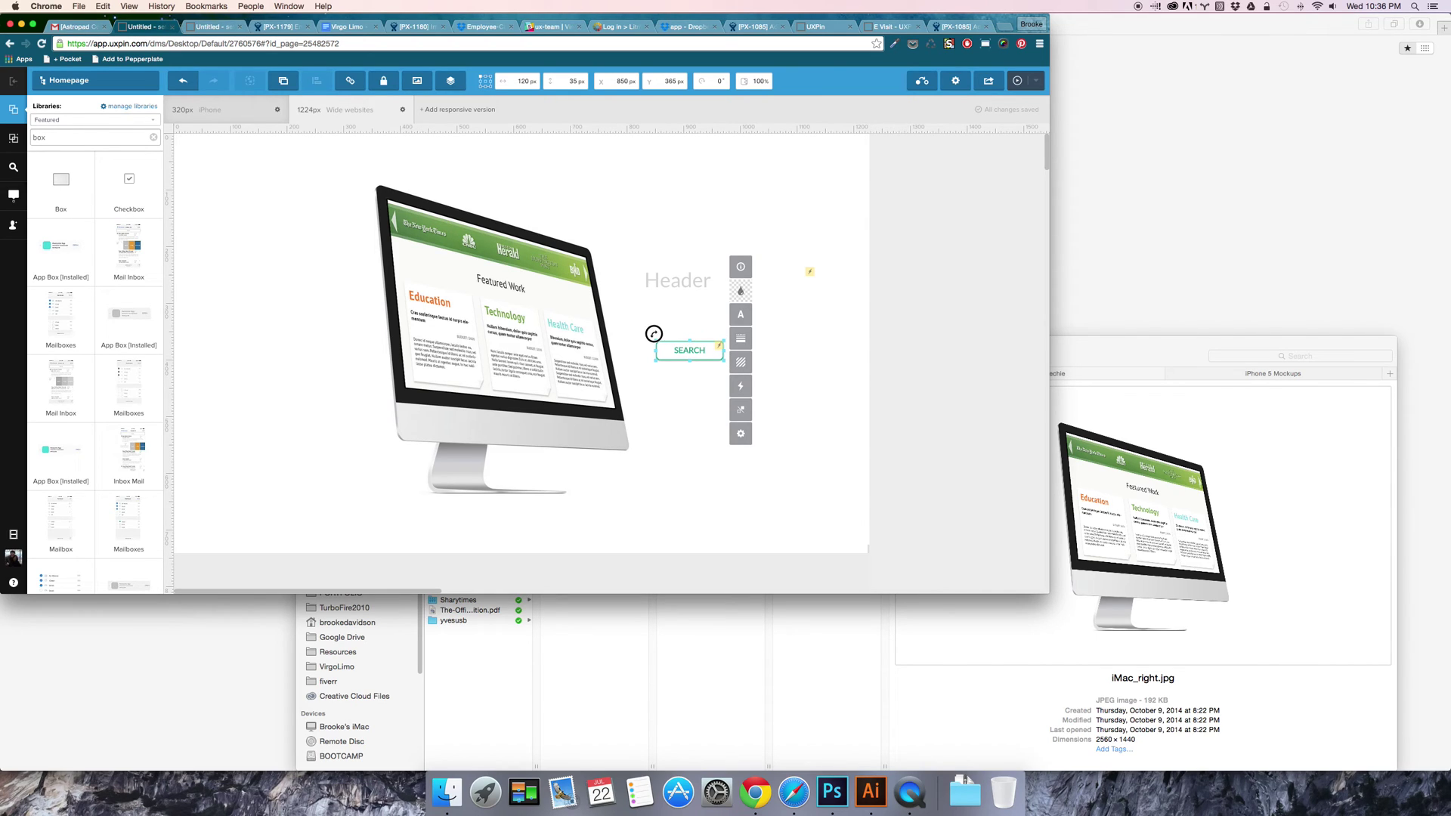
Step: Undo an accidental tilt of the SEARCH button so it stays horizontal
left_click_drag(654, 333, 652, 374)
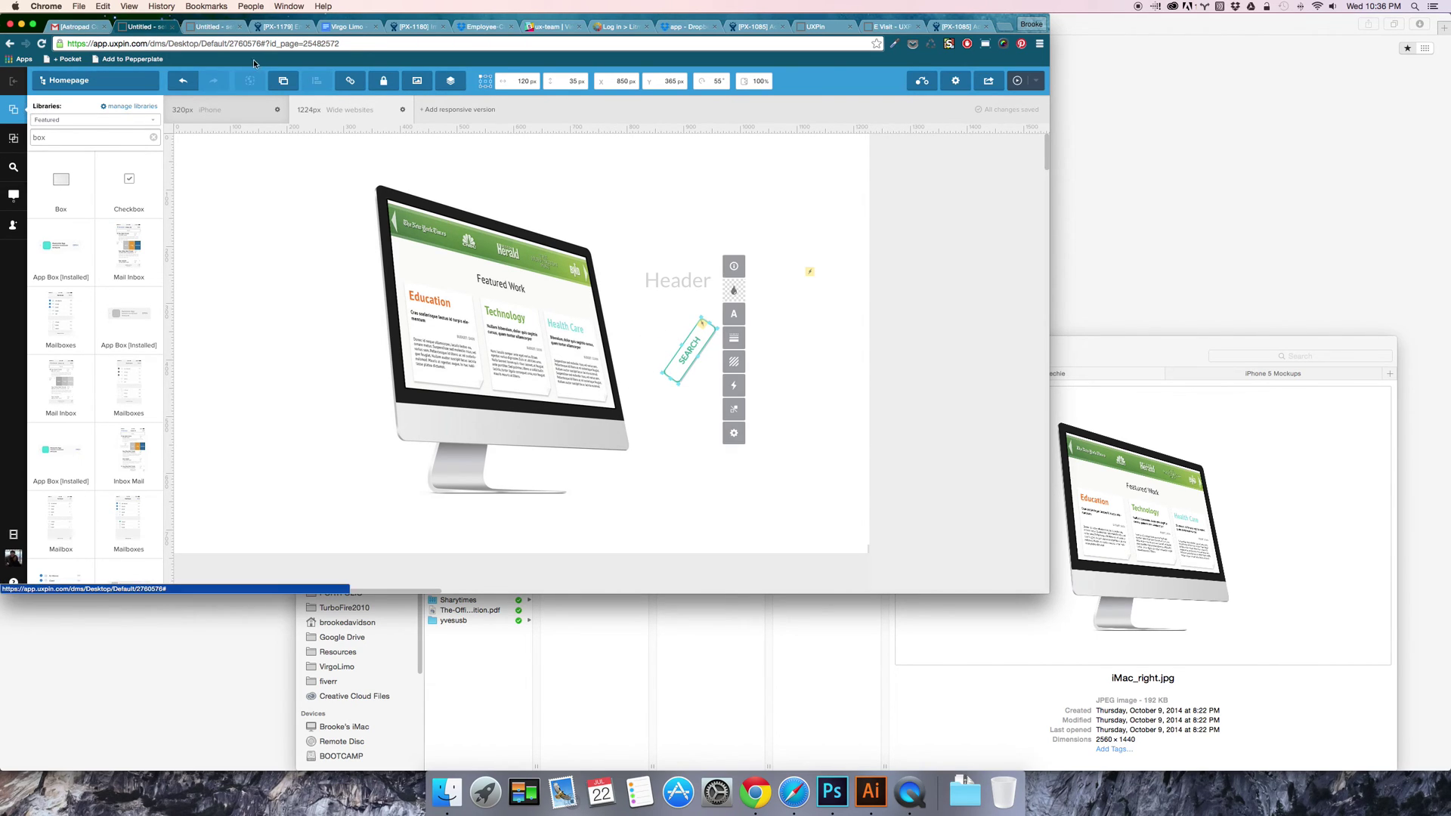
left_click(183, 80)
left_click(948, 353)
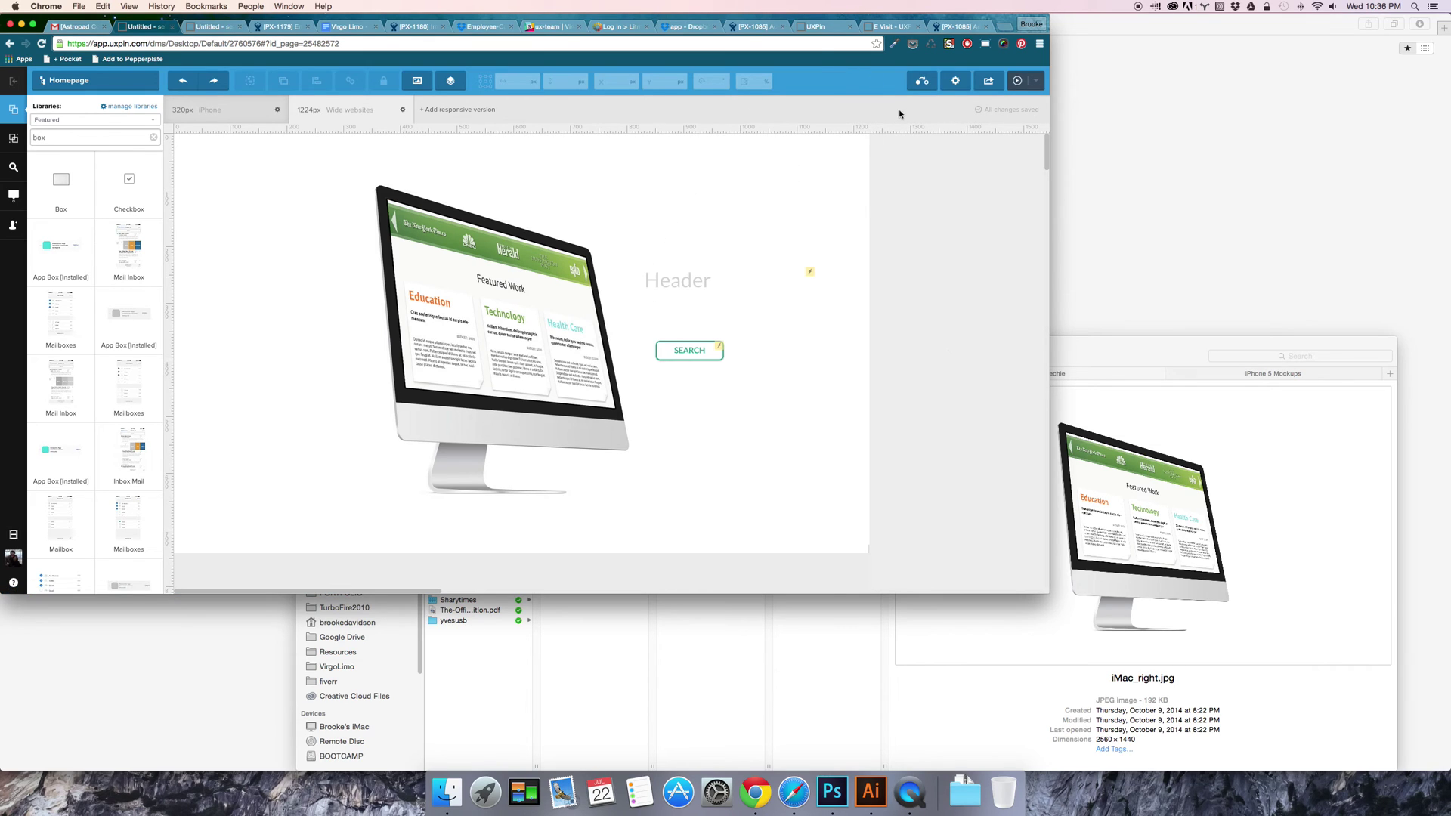
Step: Save the current page as the iteration 'First Save'
left_click(923, 81)
left_click(912, 125)
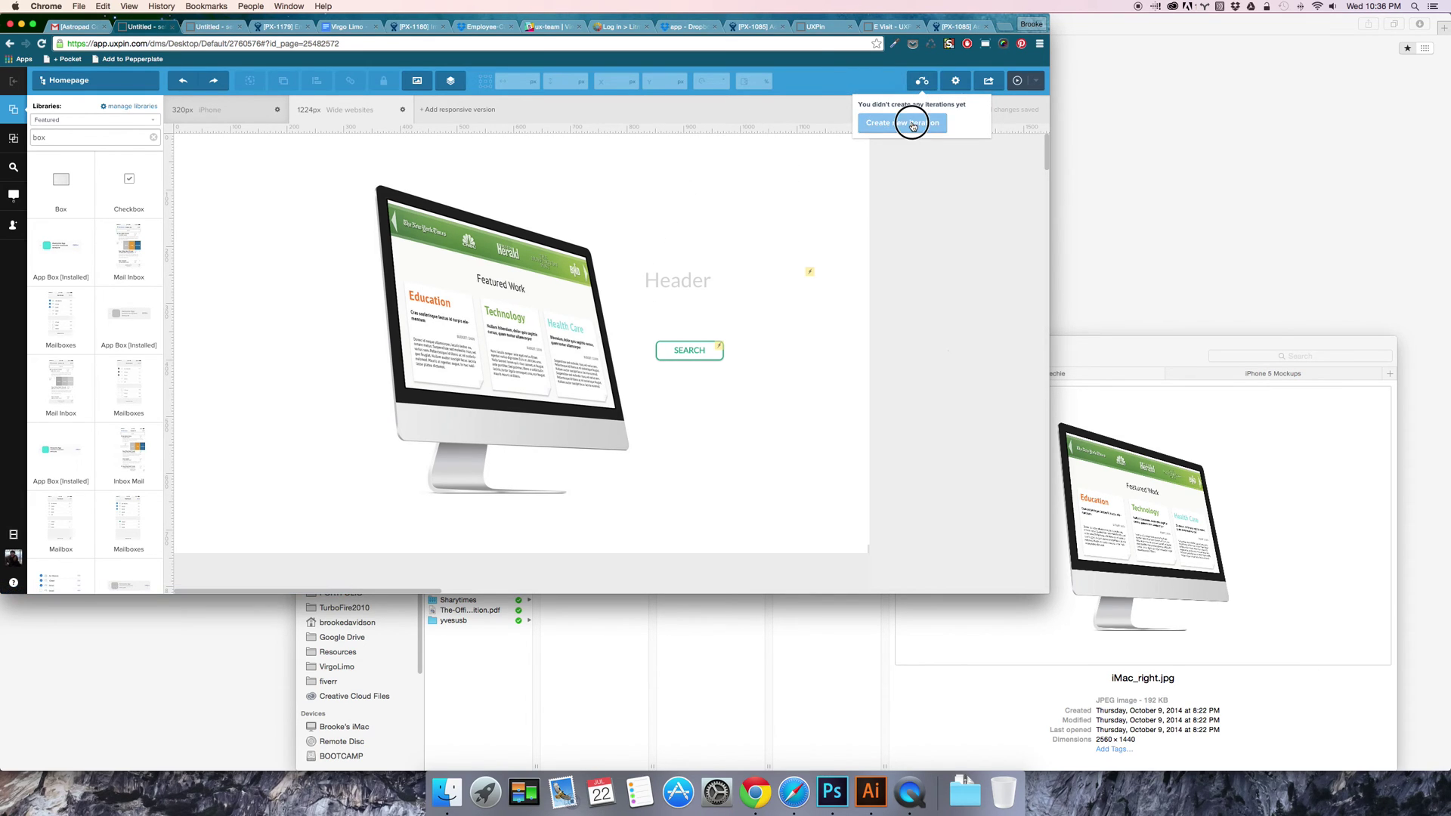
left_click(891, 108)
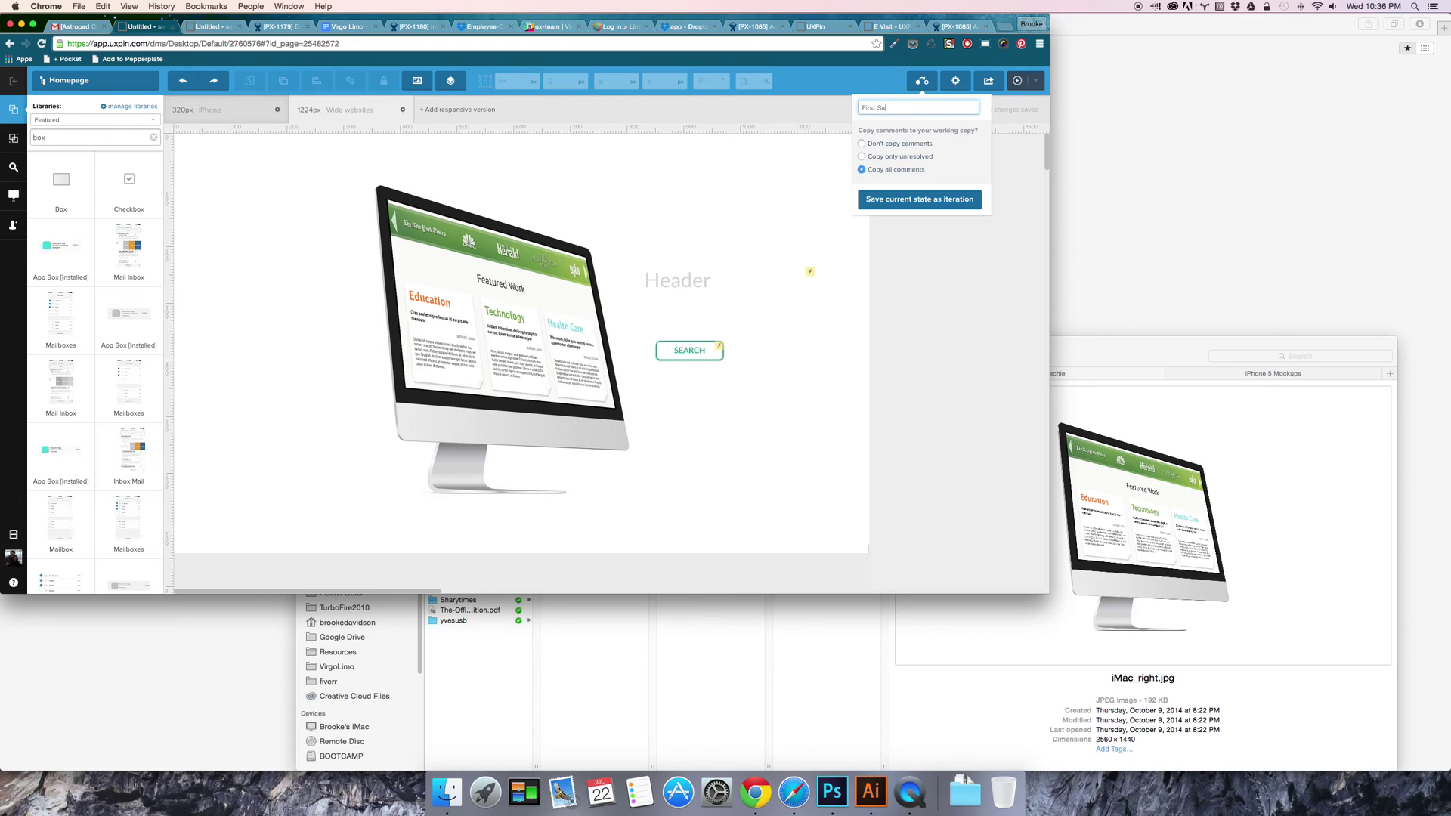
left_click(905, 200)
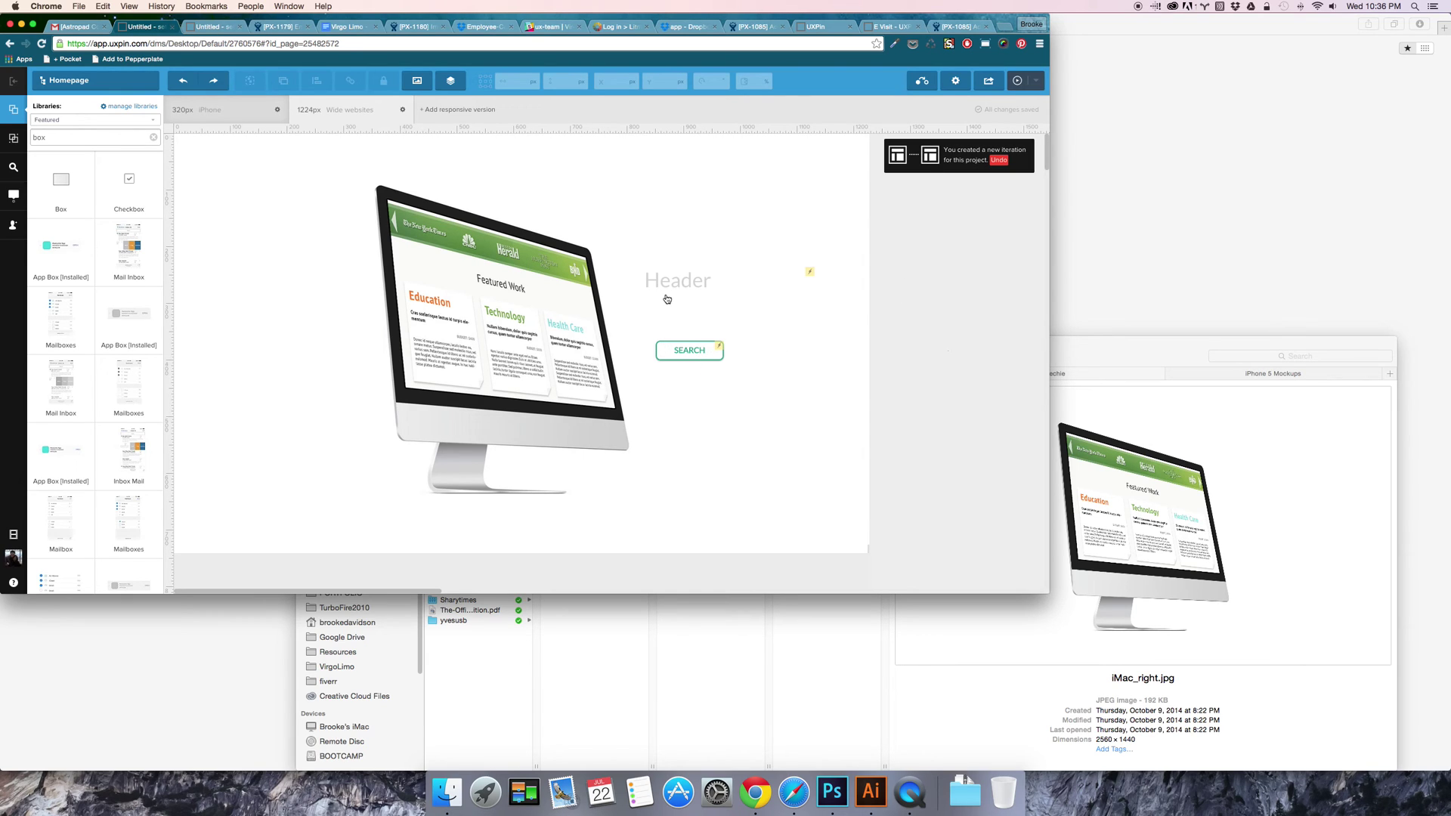
Step: Move the Header text below the SEARCH button and save it as iteration 'Second Save'
left_click_drag(669, 286, 729, 455)
left_click(832, 356)
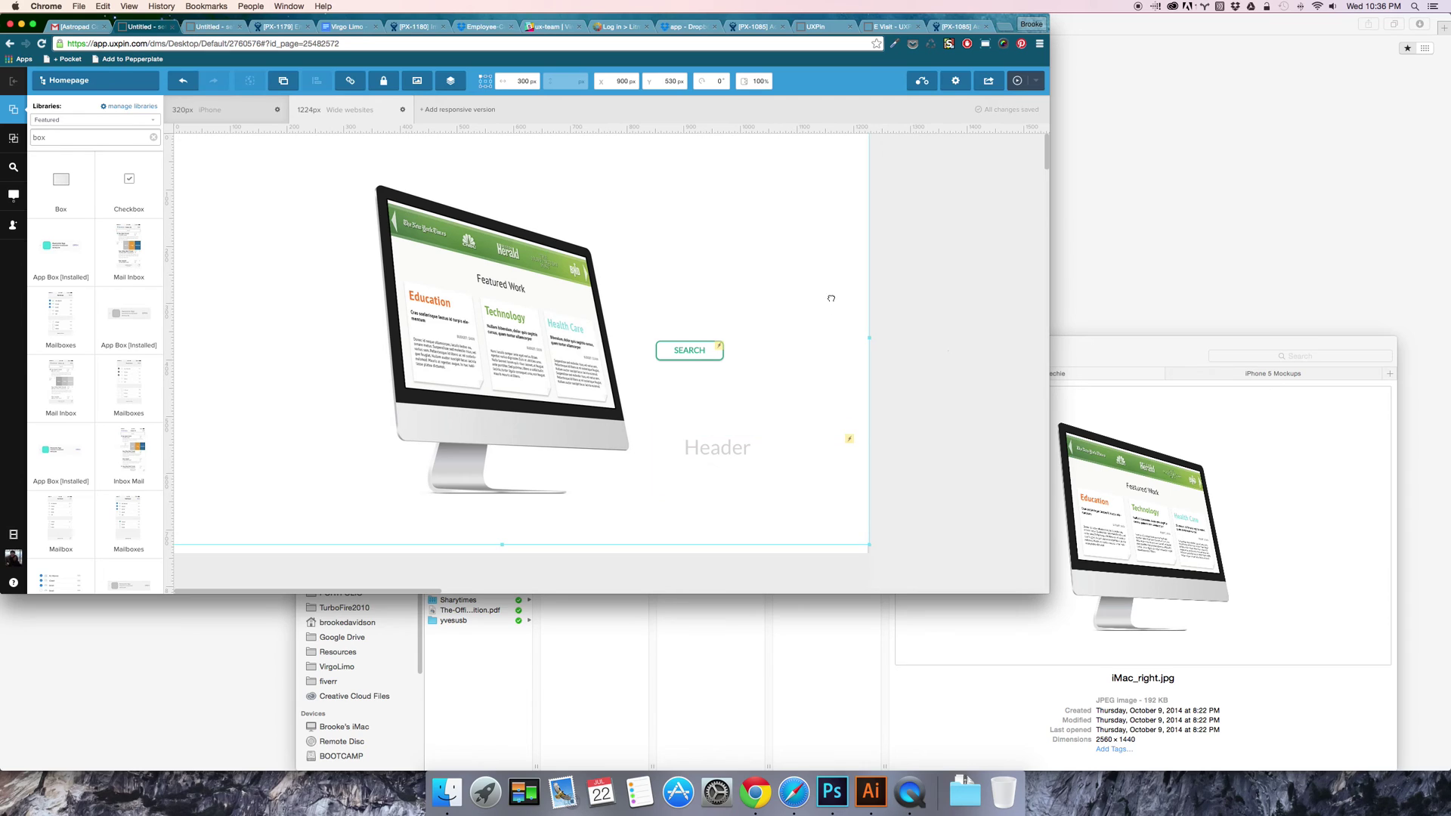
left_click(925, 79)
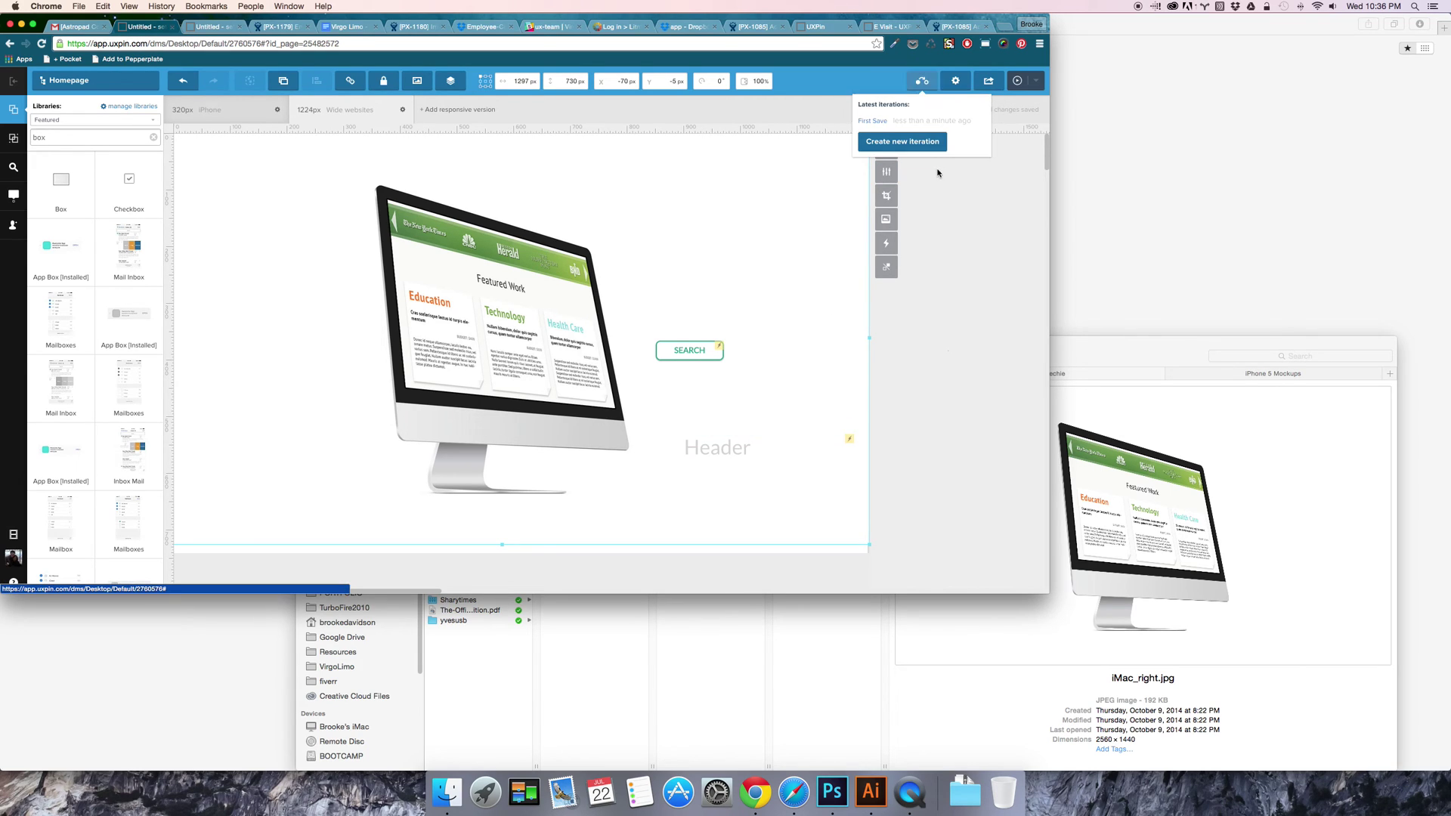
left_click(902, 143)
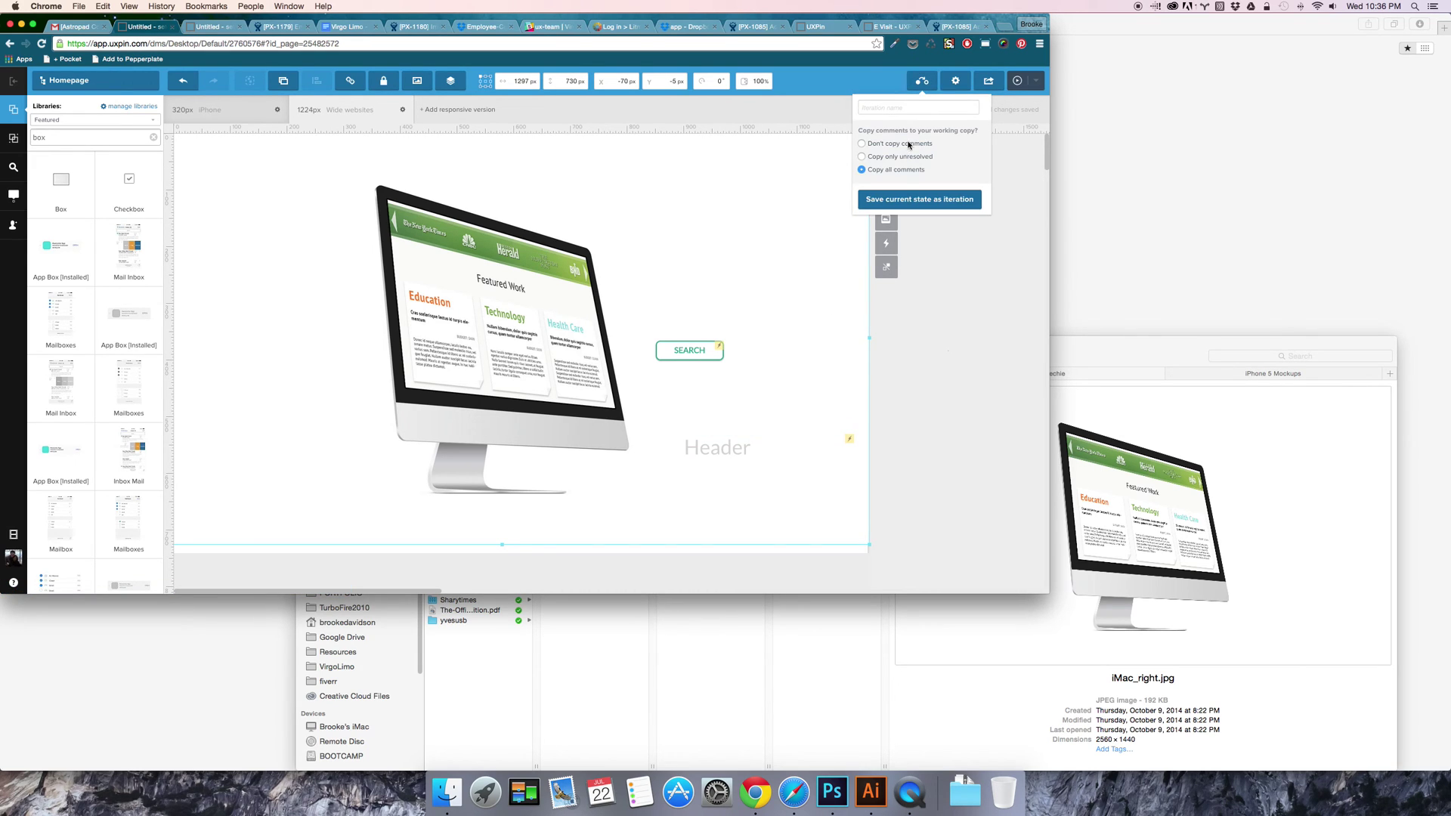
left_click(899, 110)
left_click(920, 199)
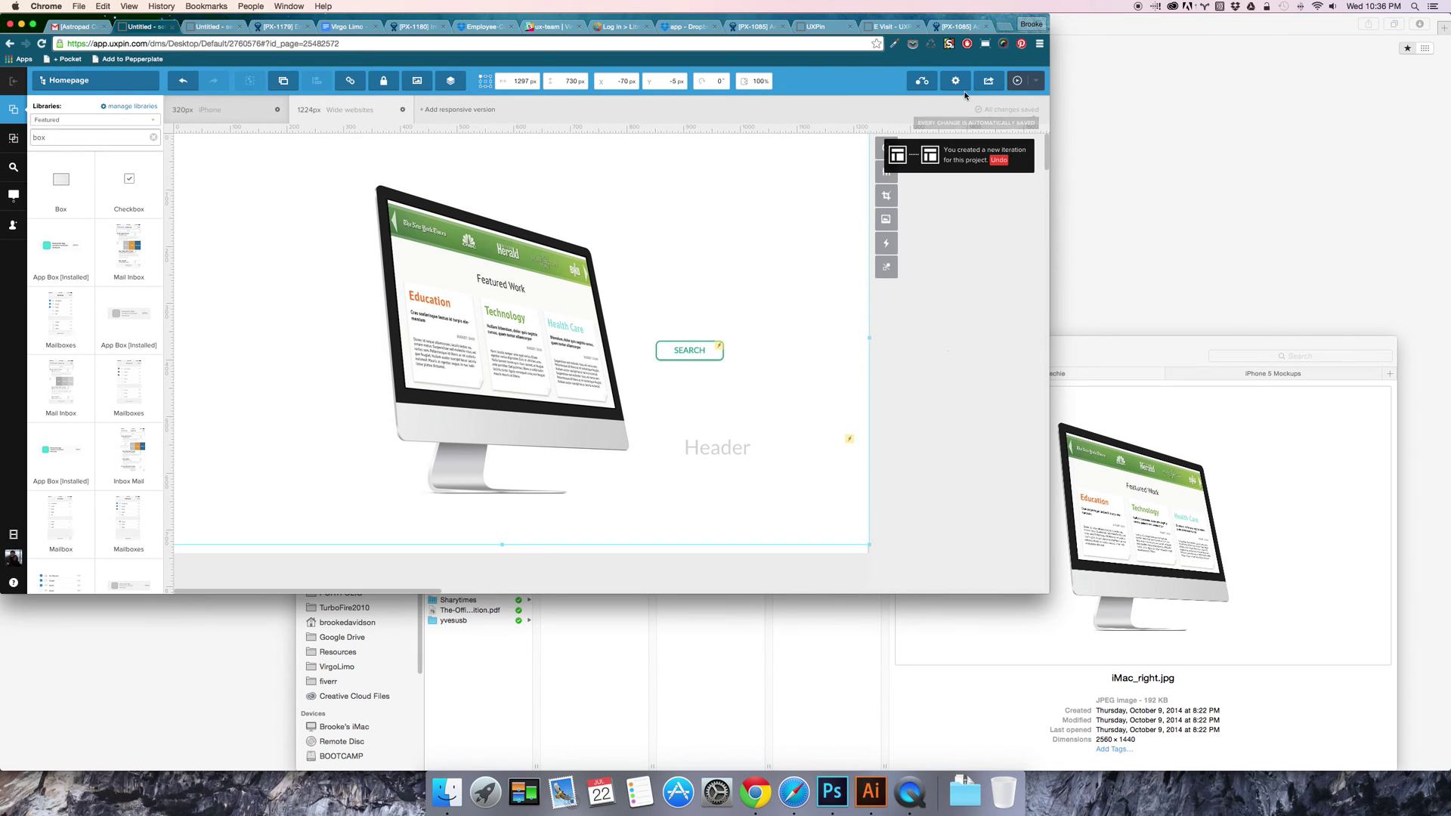
left_click(923, 80)
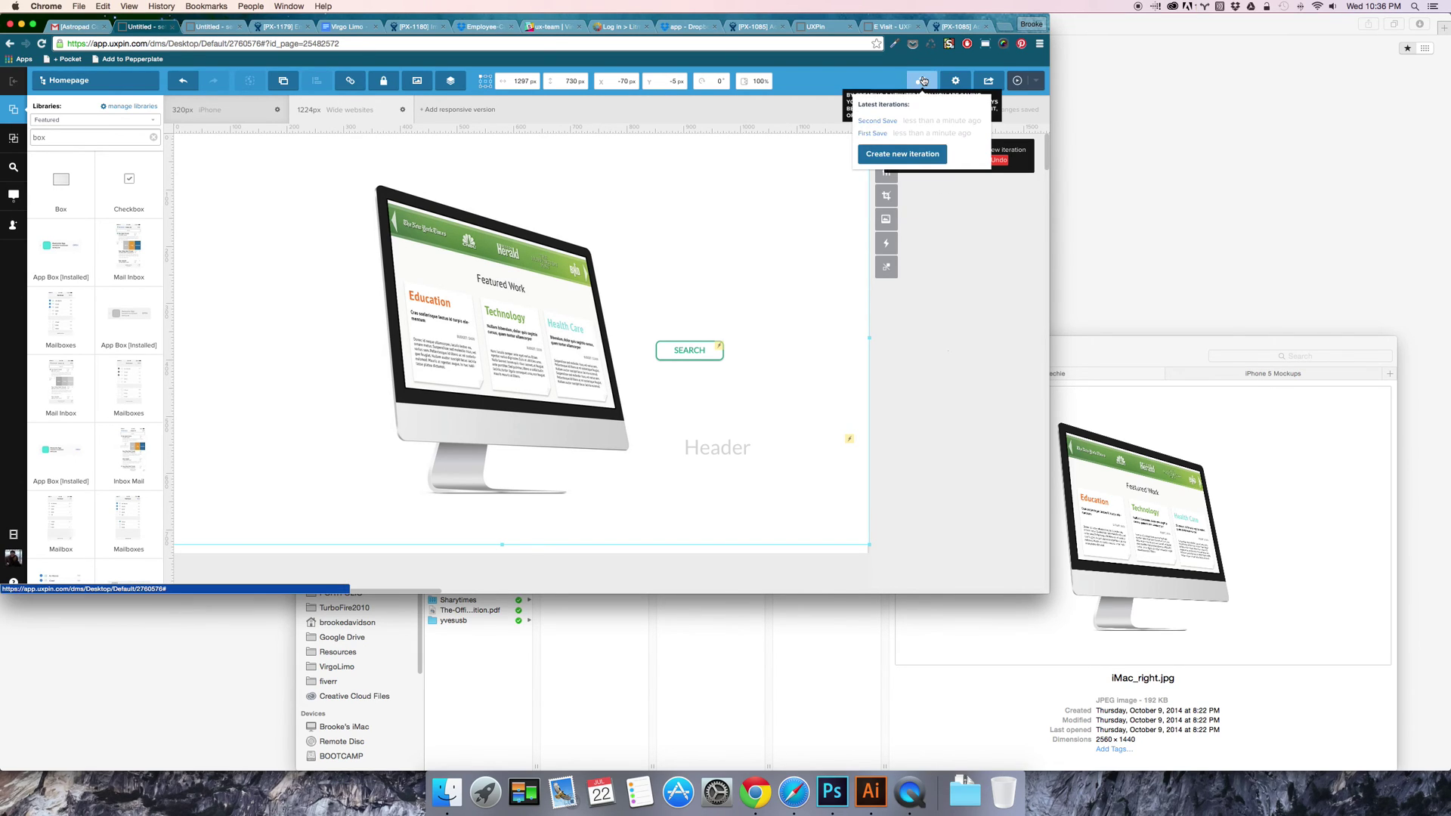
left_click(877, 120)
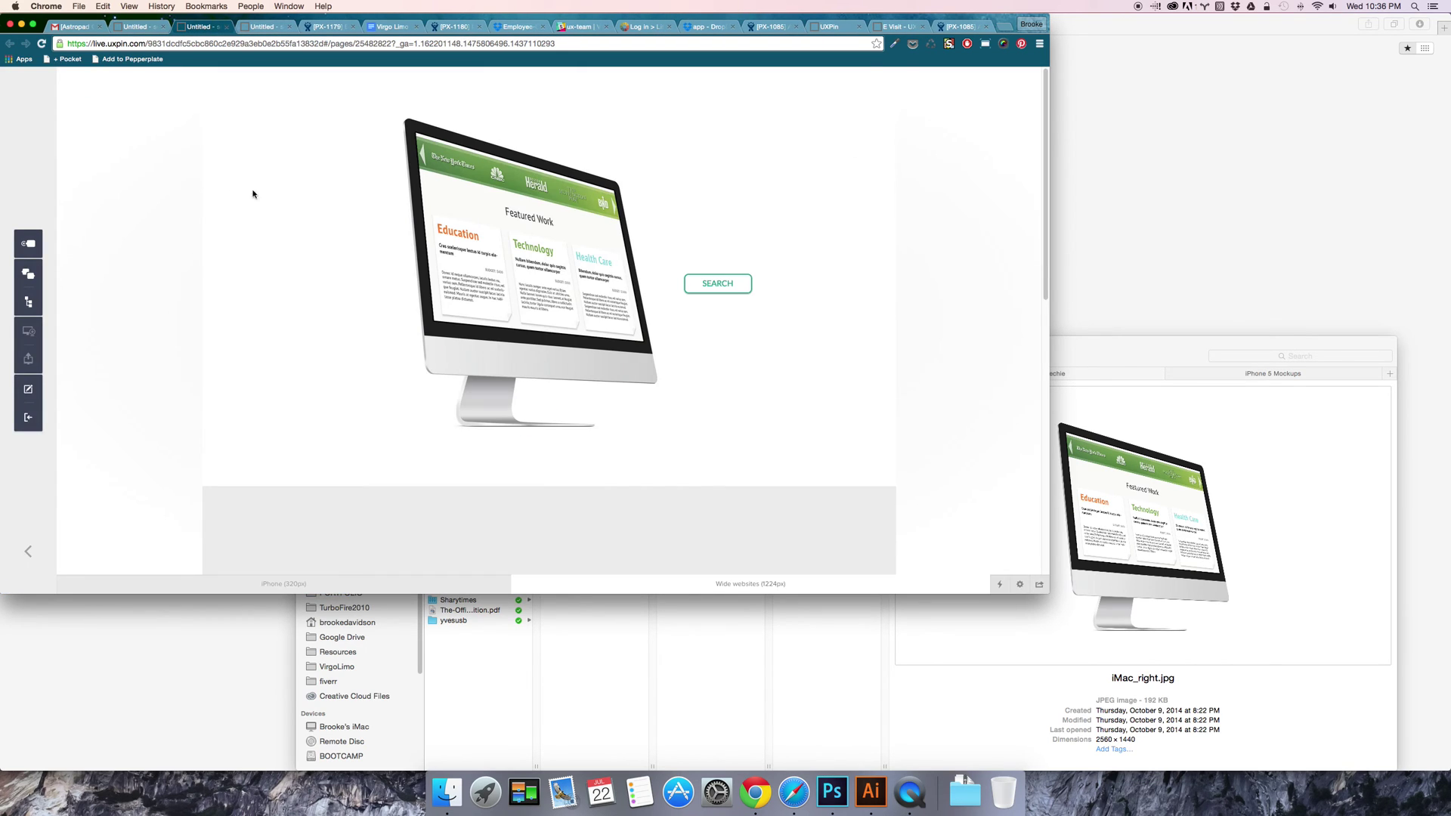
left_click(1014, 587)
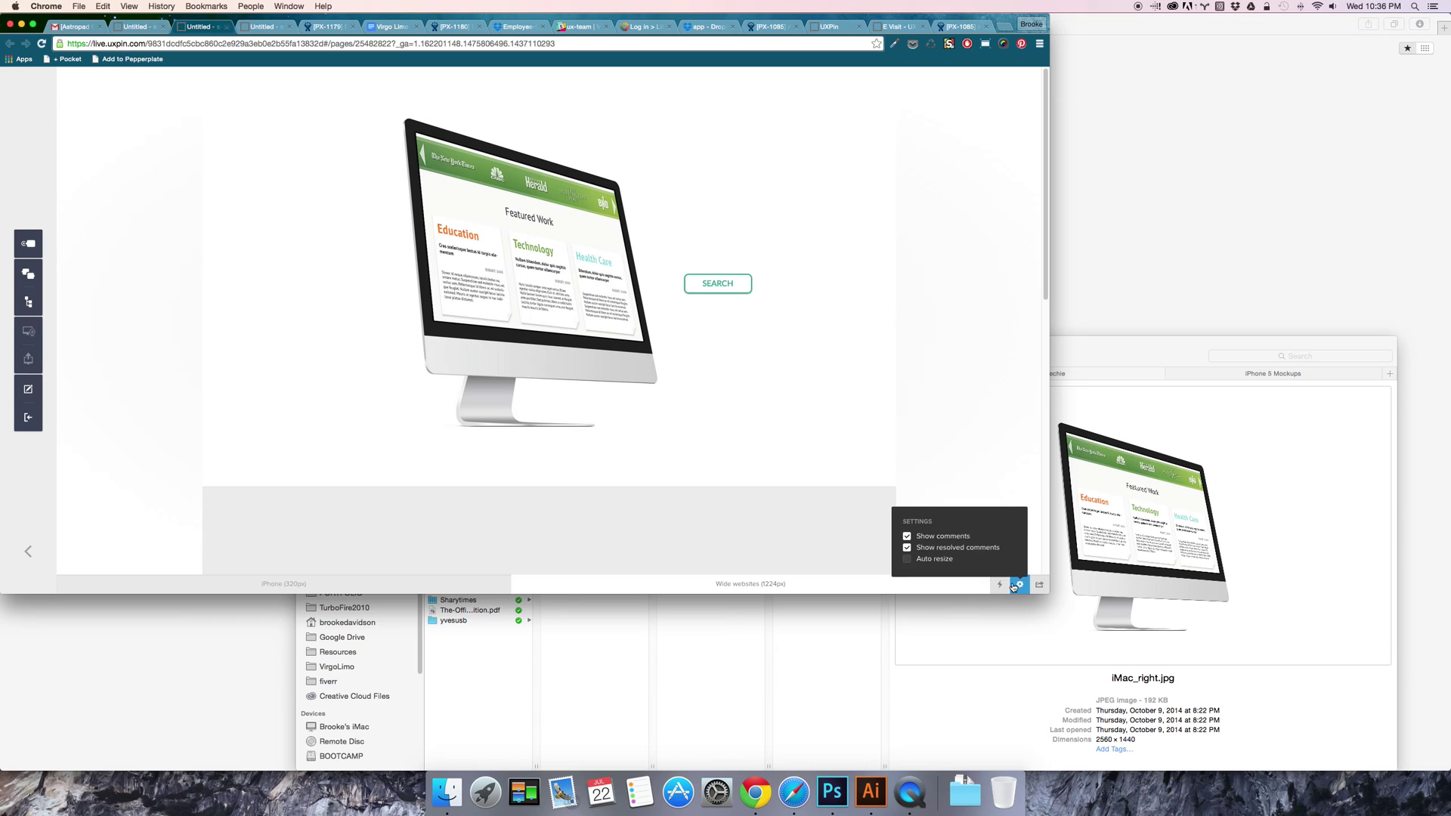
left_click(667, 415)
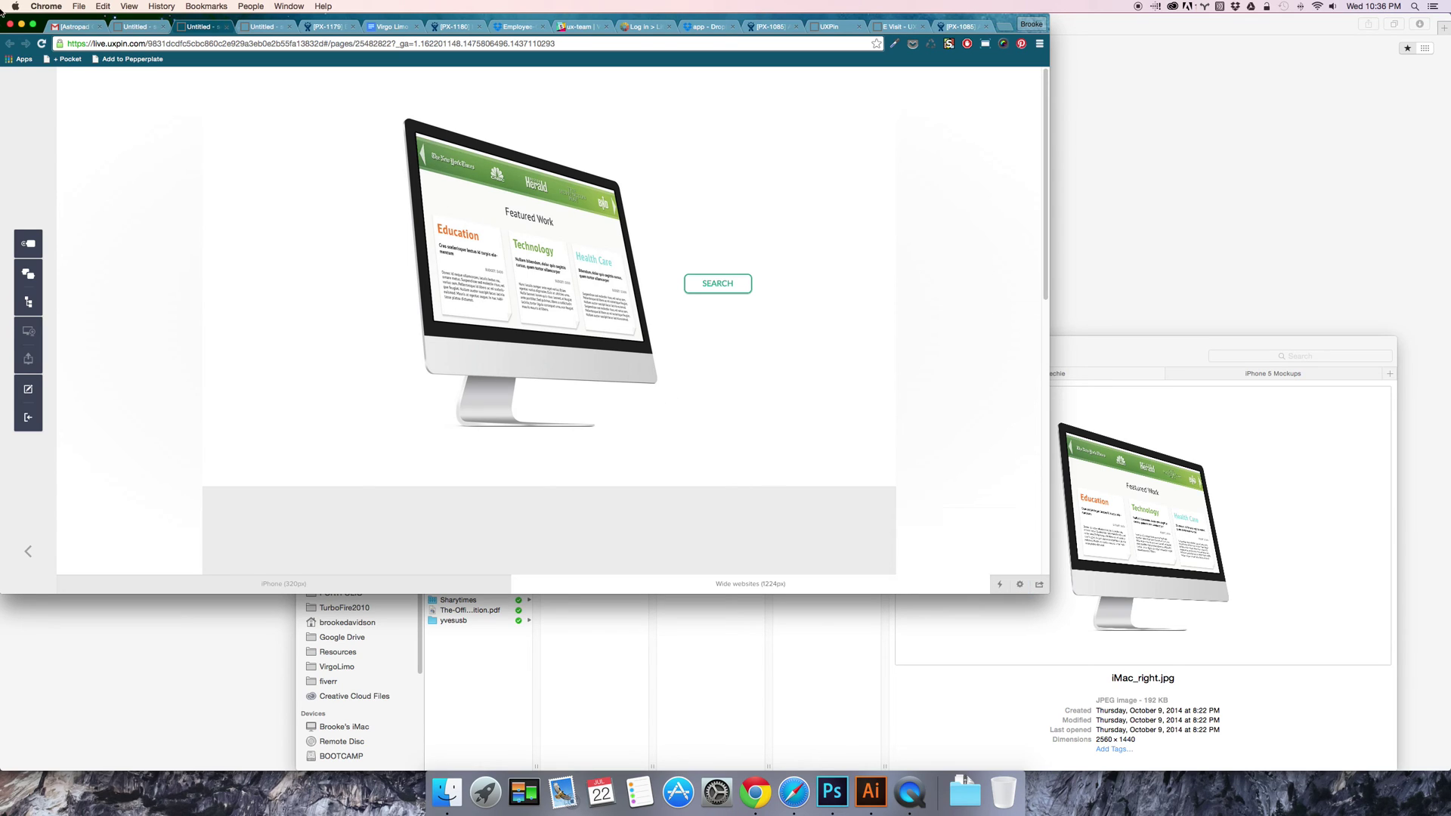
left_click(134, 28)
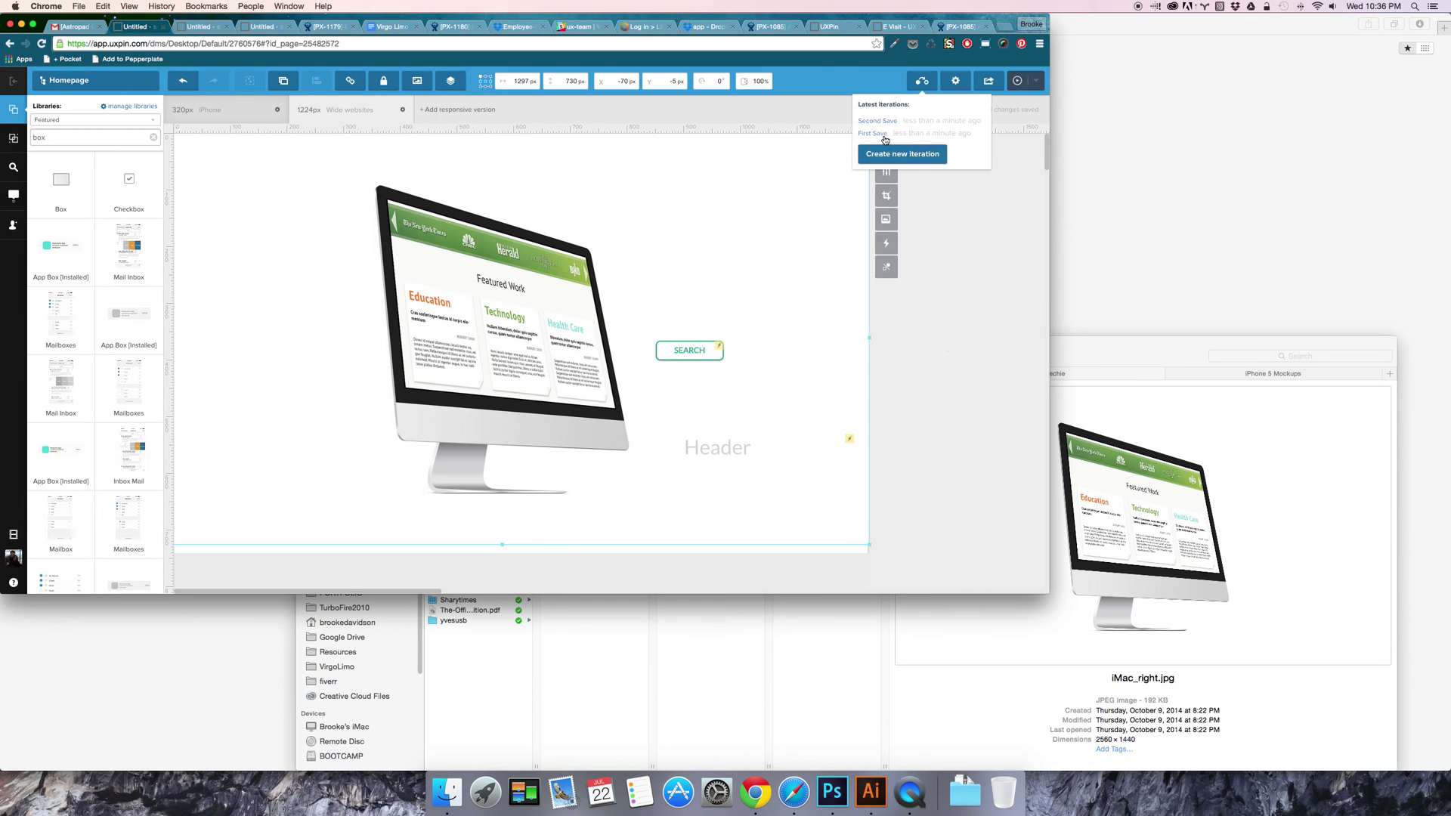
left_click(1009, 151)
left_click(958, 83)
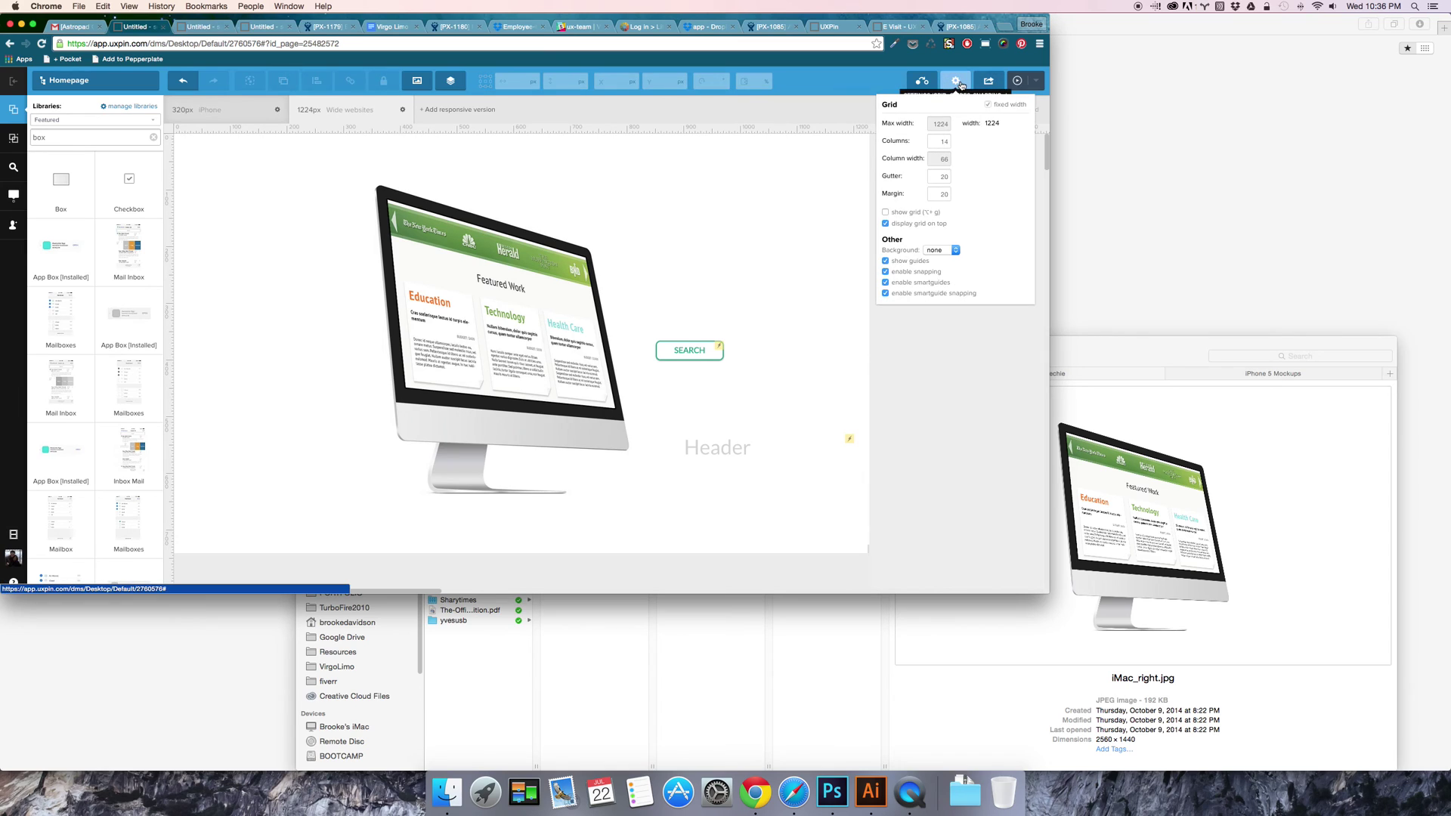
left_click(959, 83)
left_click(1034, 83)
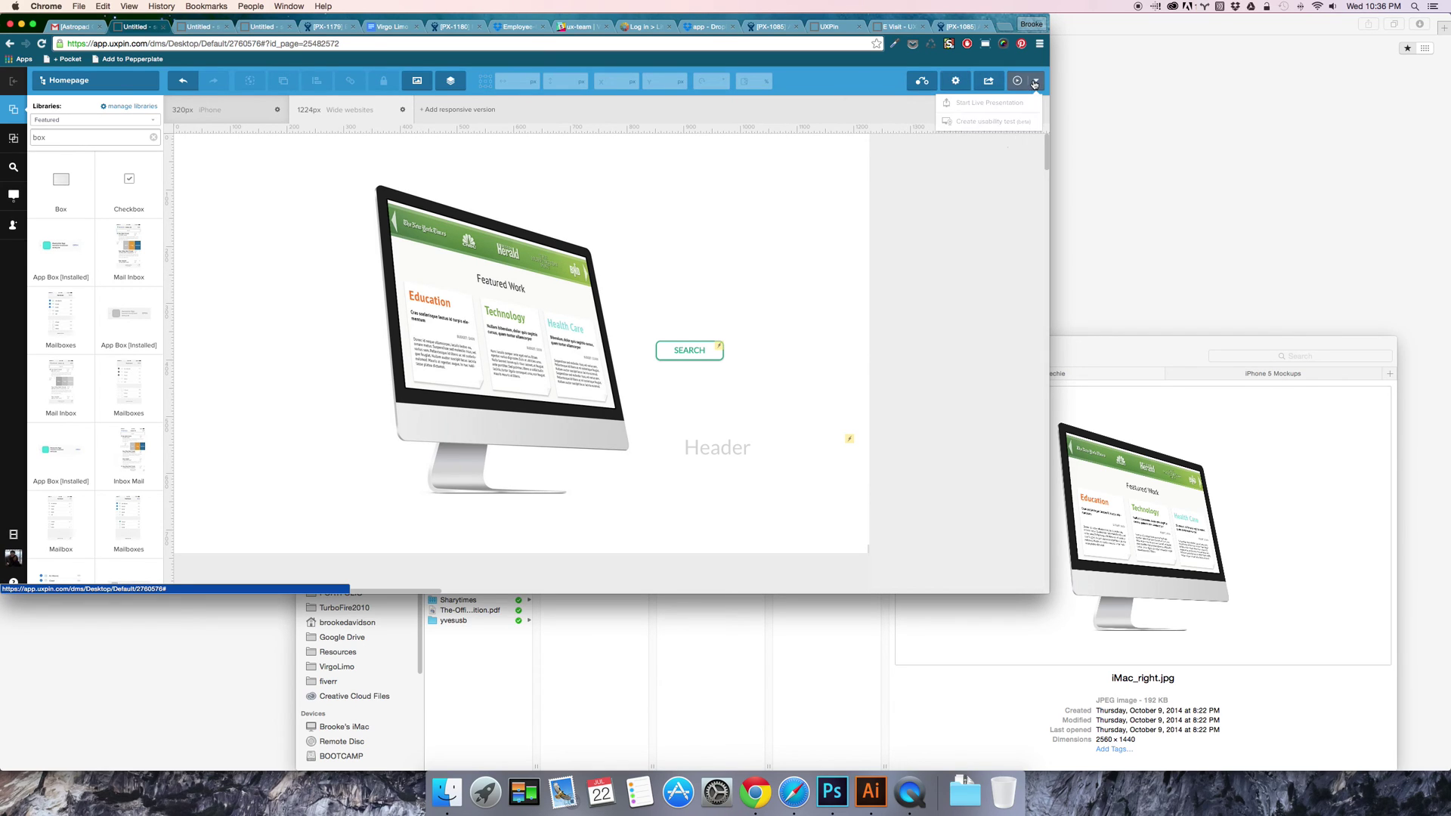
left_click(923, 85)
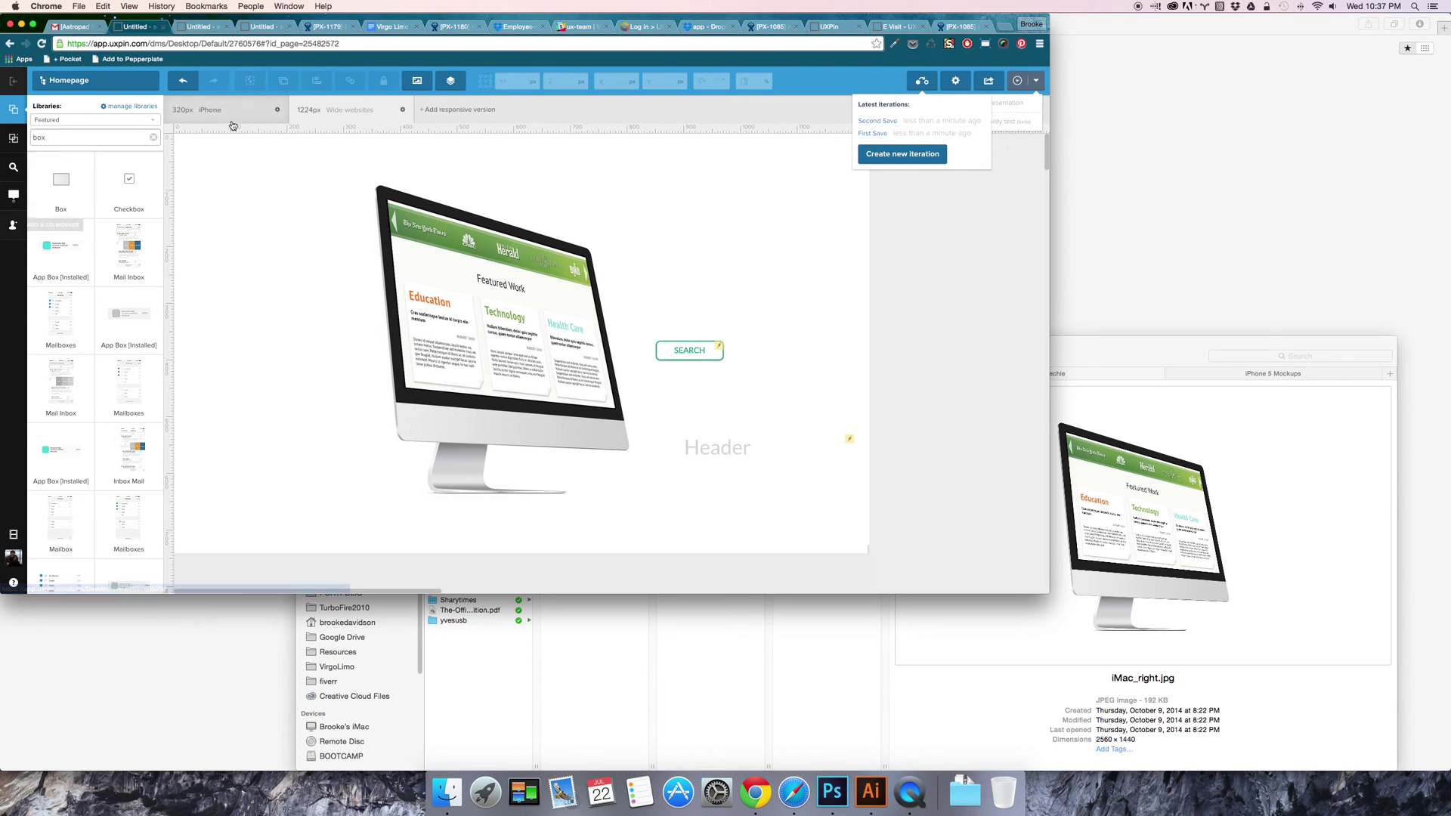
left_click(142, 106)
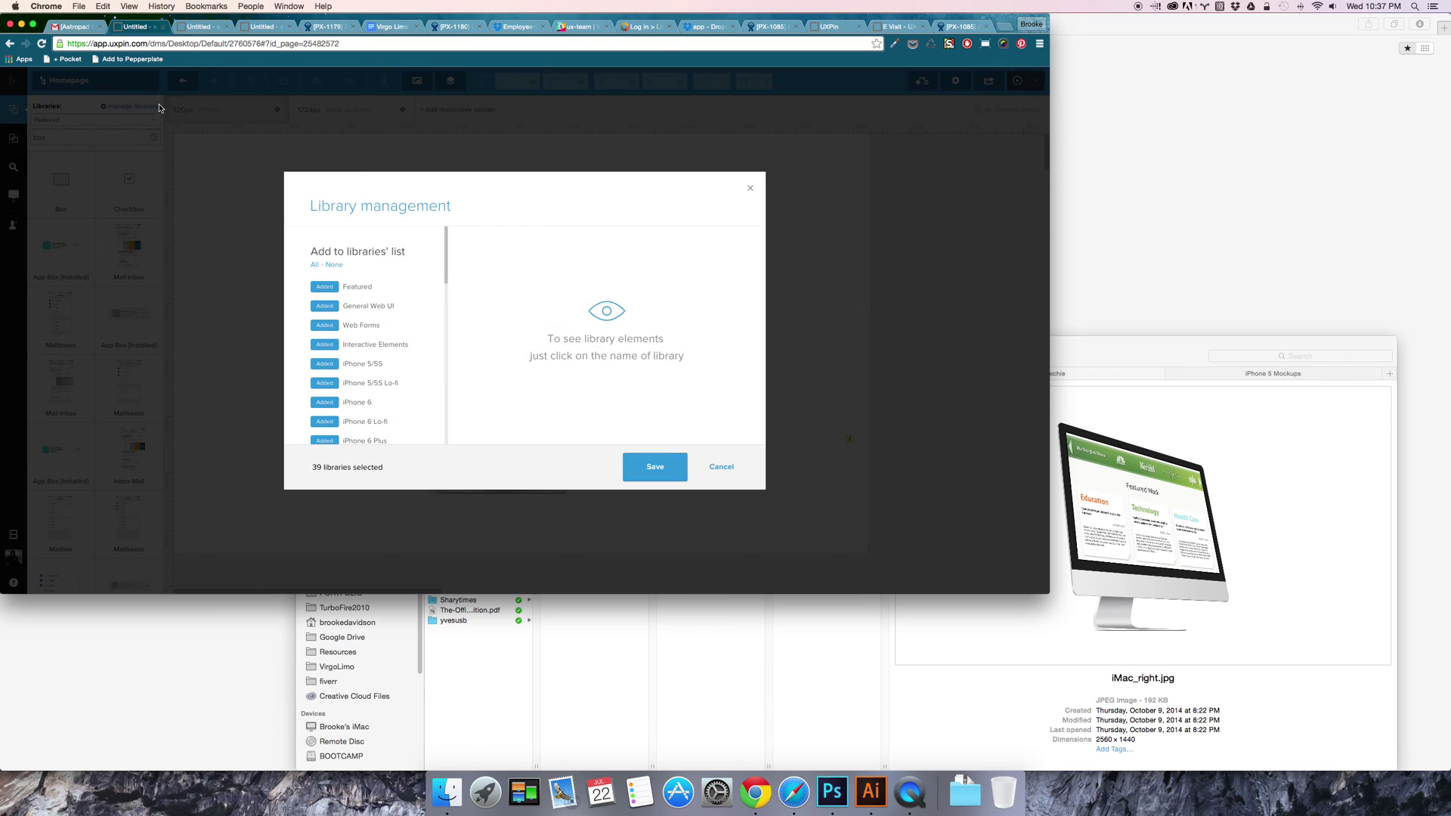
left_click(750, 190)
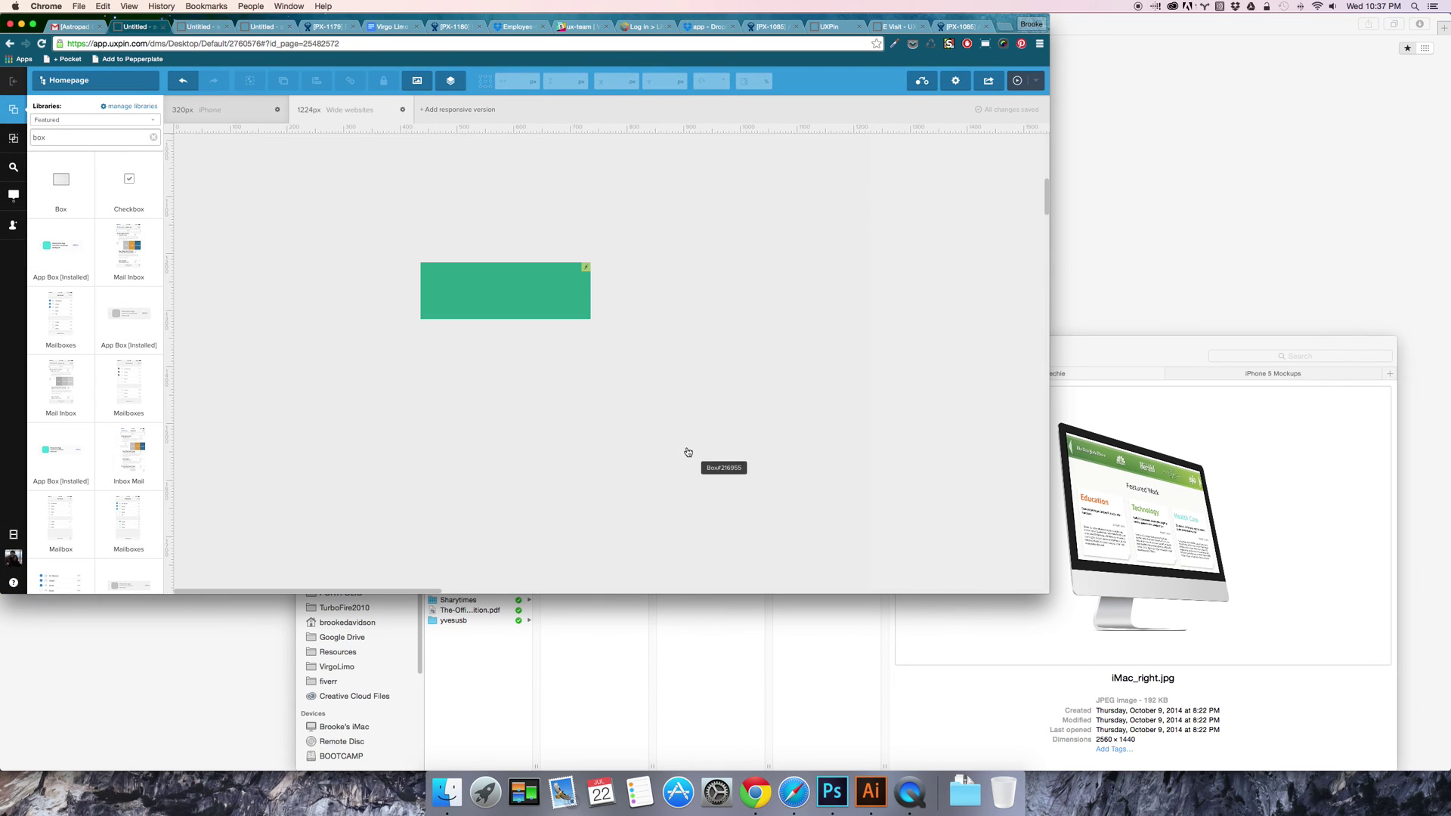
Step: Drag the Mailboxes mockup from the Libraries panel onto the canvas beside the green box
left_click_drag(122, 376, 694, 382)
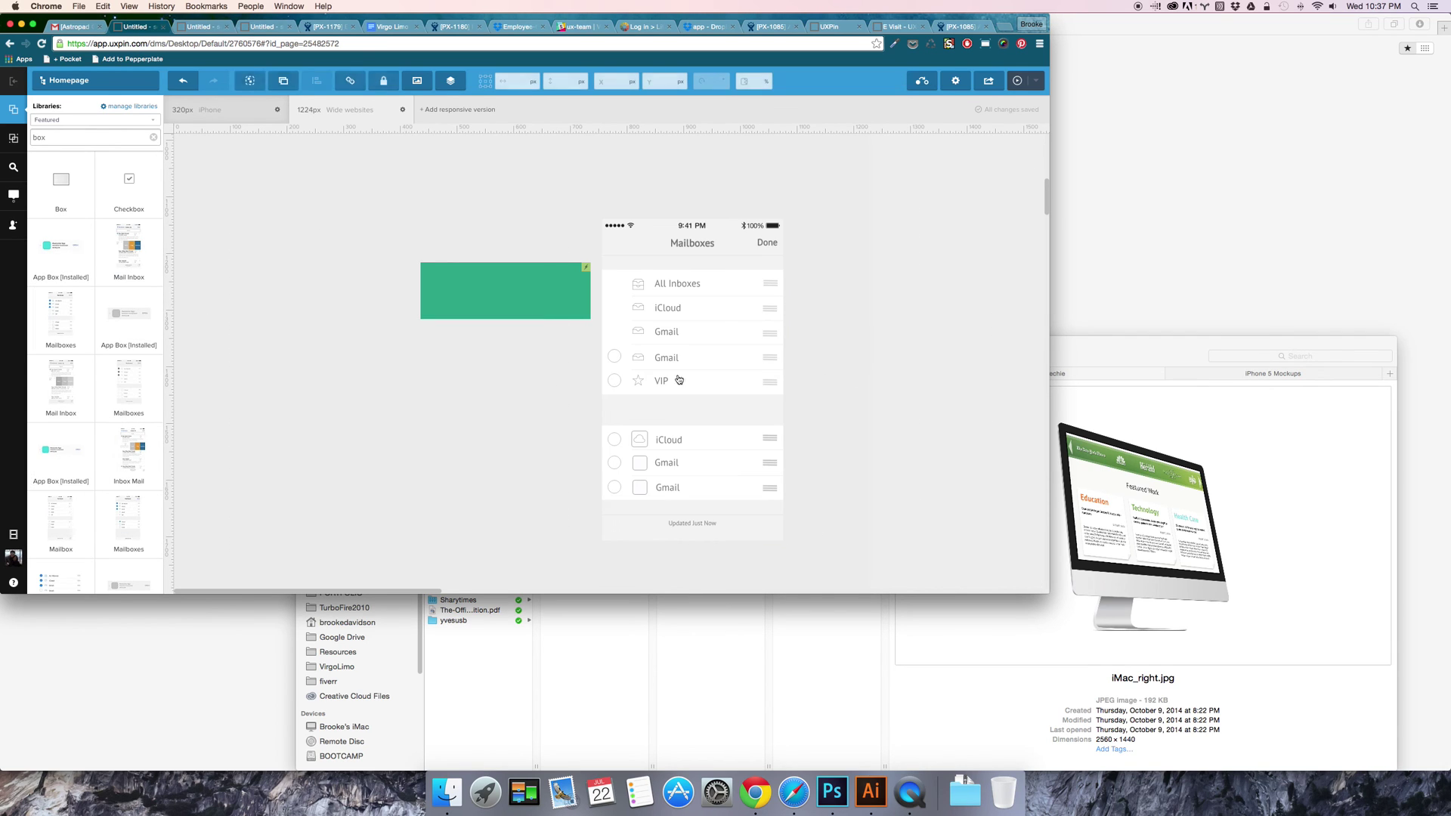
double_click(639, 285)
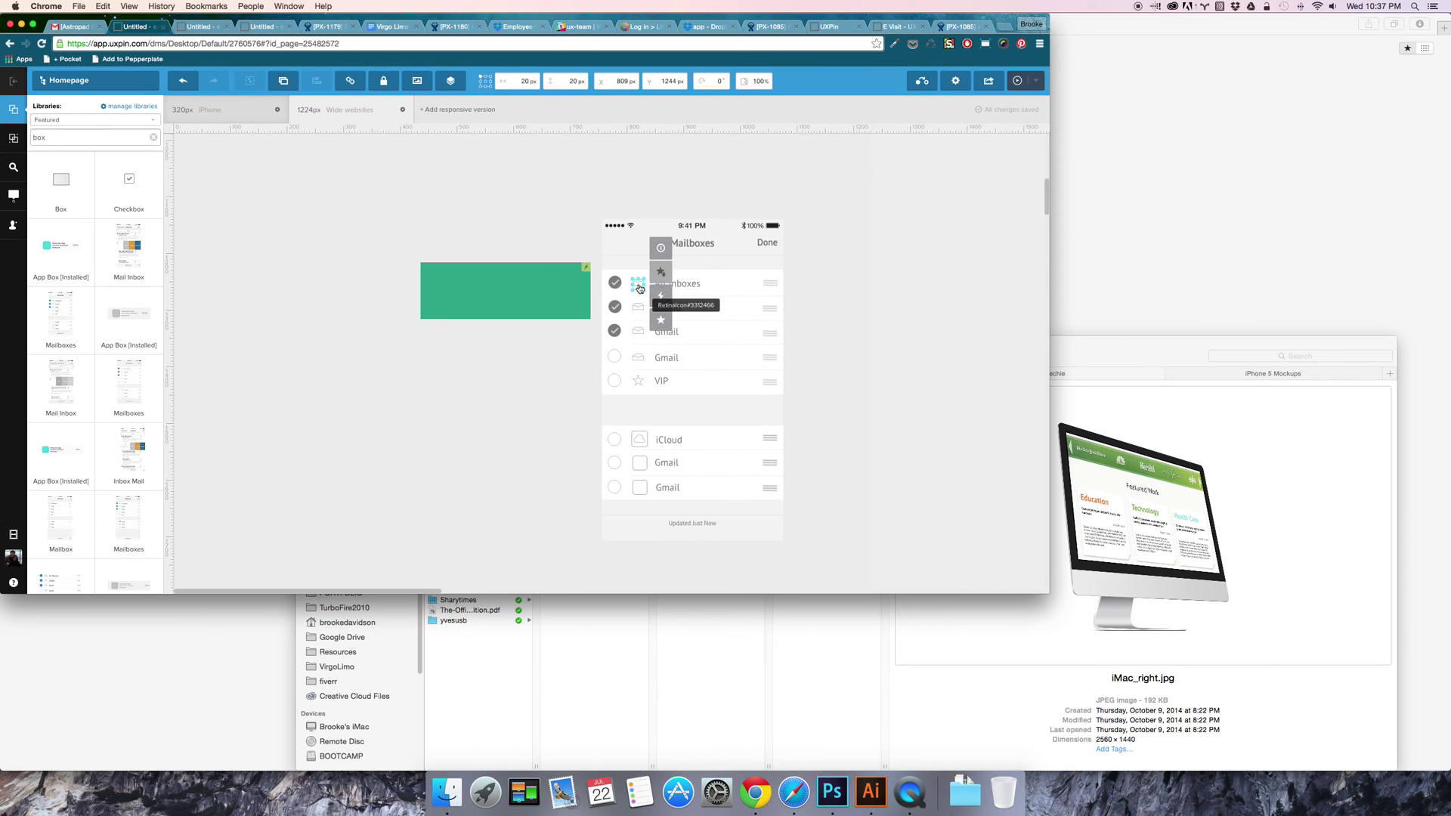
left_click(809, 405)
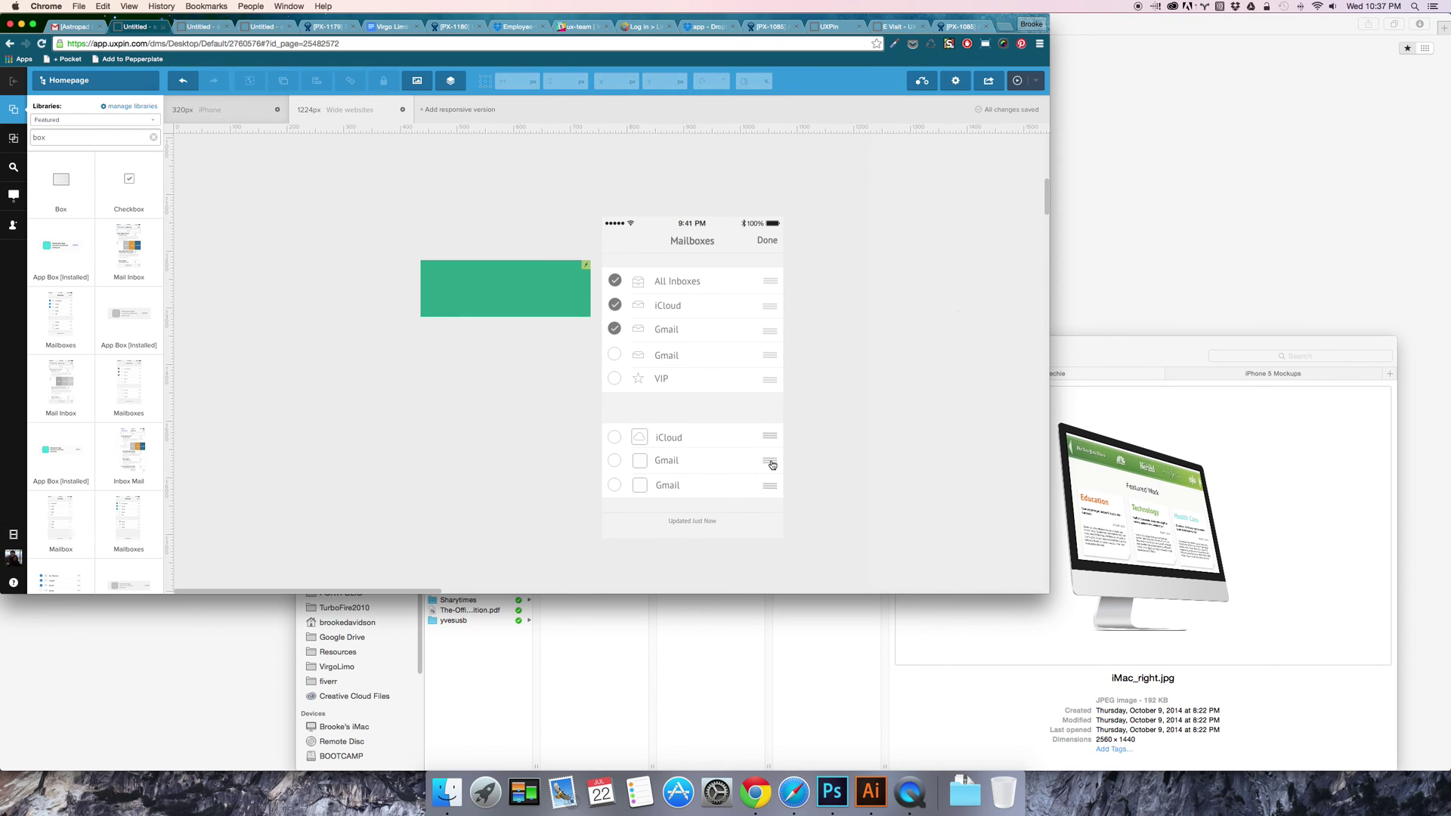
scroll(771, 469, "up", 5)
scroll(771, 469, "down", 5)
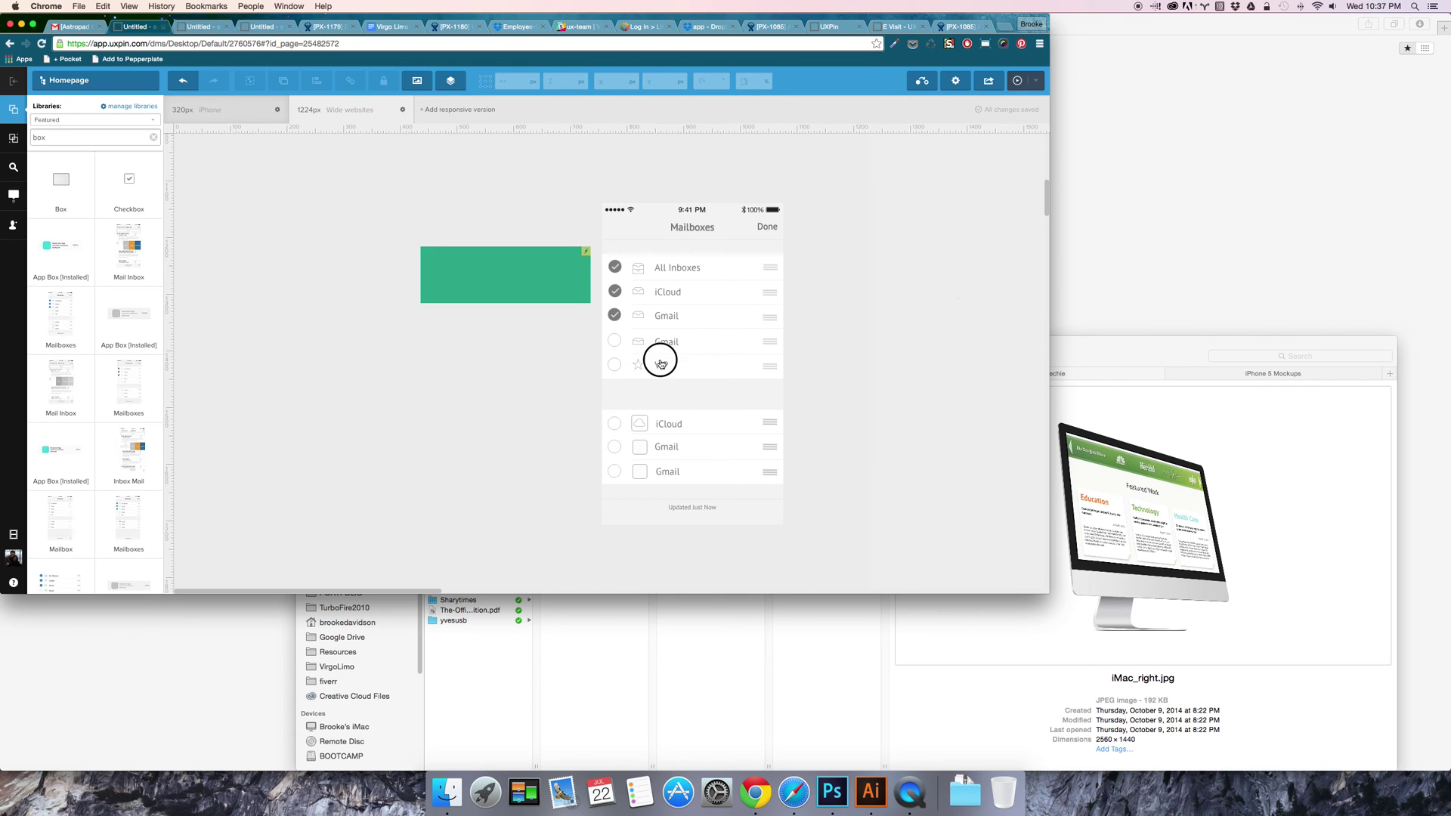
Step: Shift the Mailboxes mockup up and slightly right, then select the green rectangle
left_click_drag(654, 361, 684, 285)
scroll(658, 401, "up", 5)
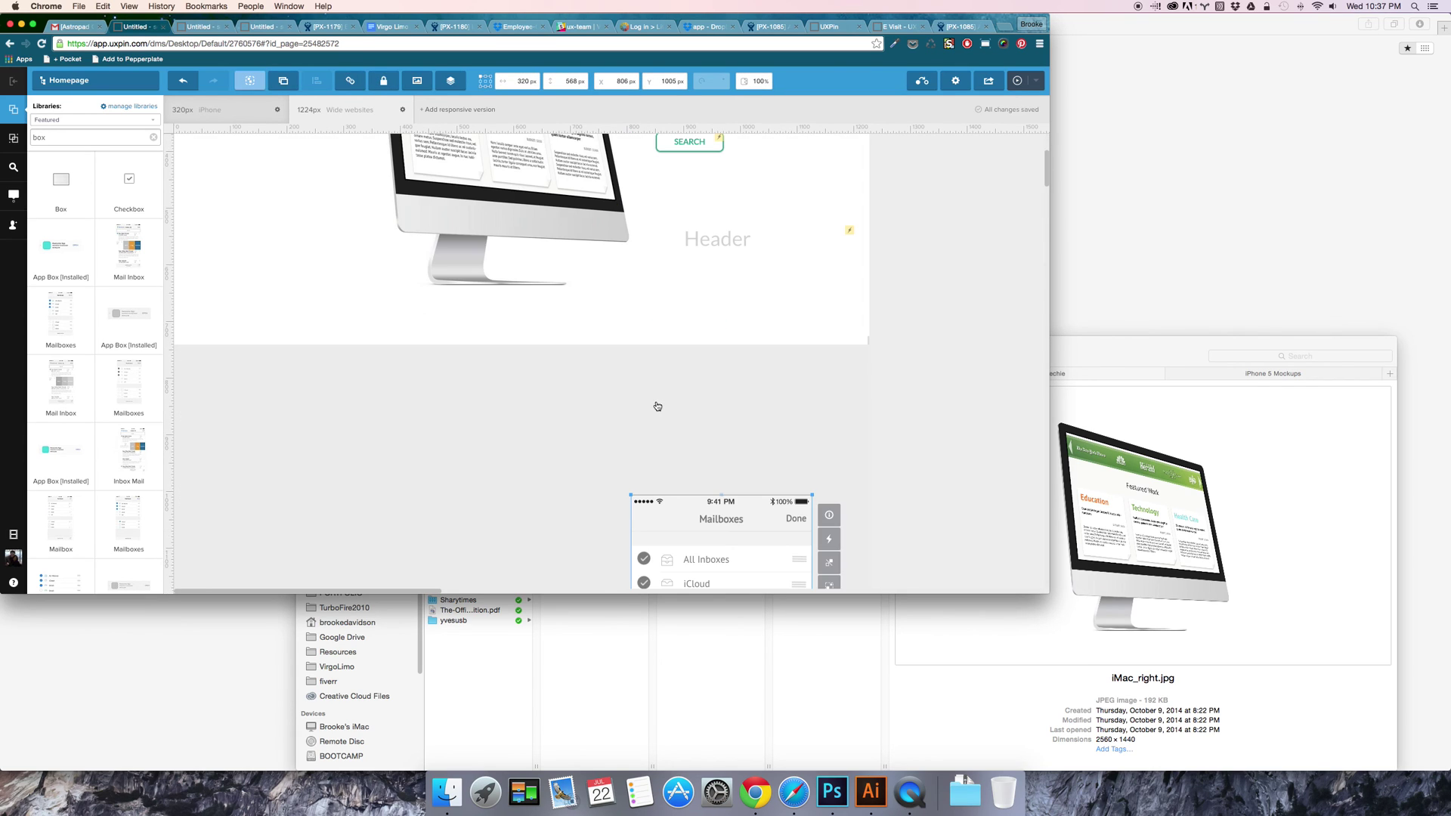
scroll(657, 410, "down", 5)
left_click(560, 305)
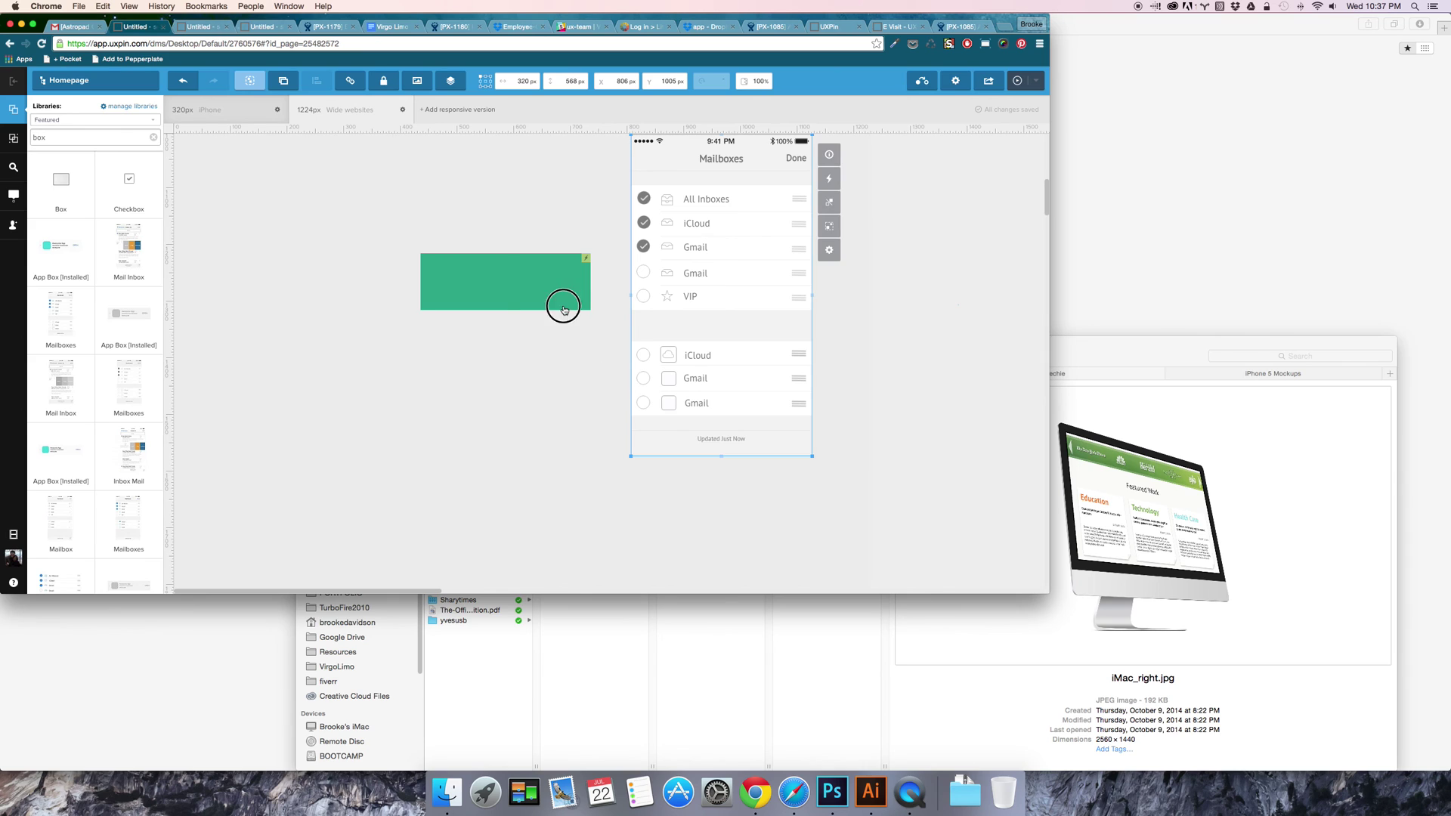
left_click(1115, 563)
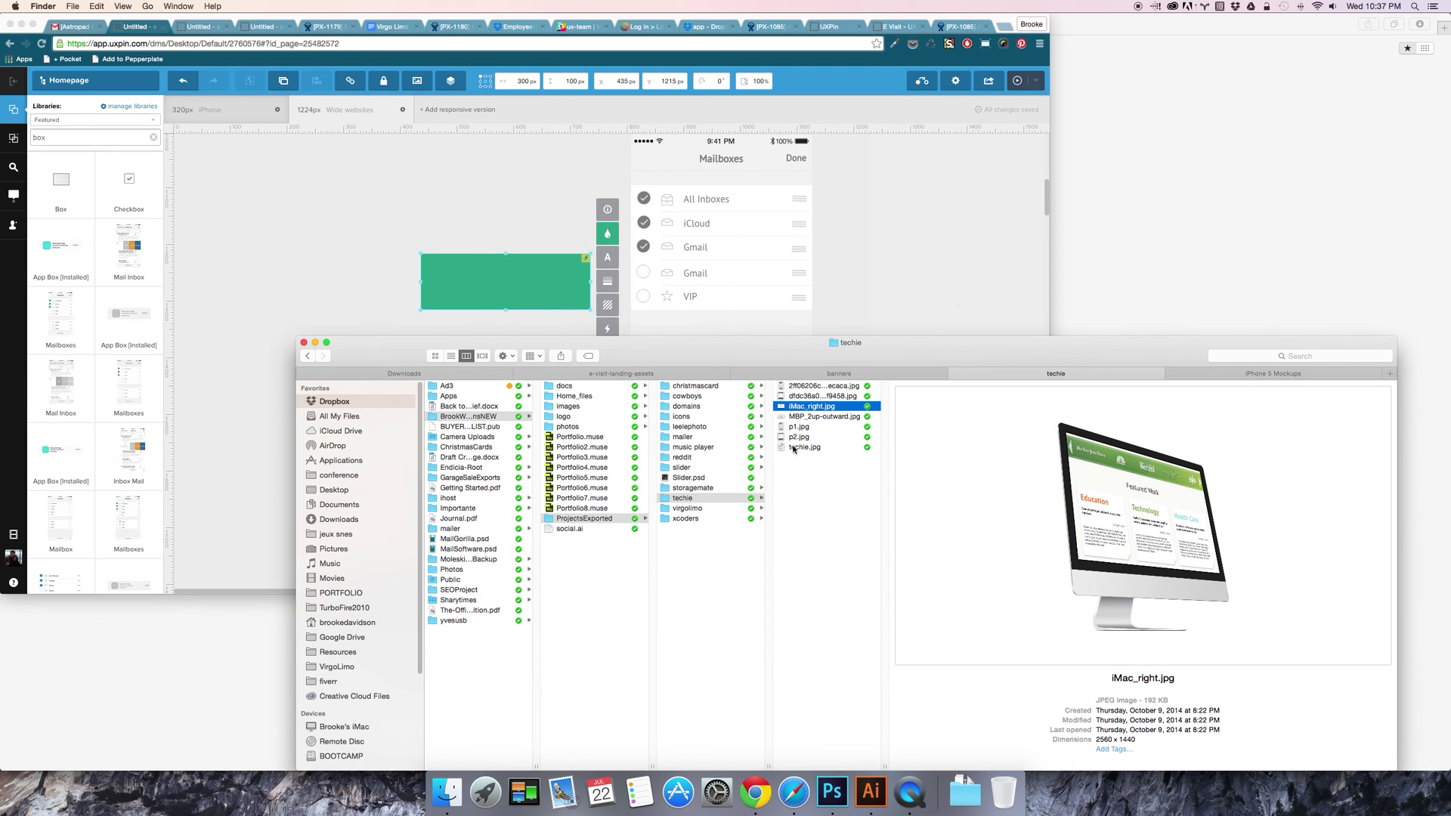
Step: Drag pslide8.jpg from the Finder slider folder into the green rectangle
left_click(682, 467)
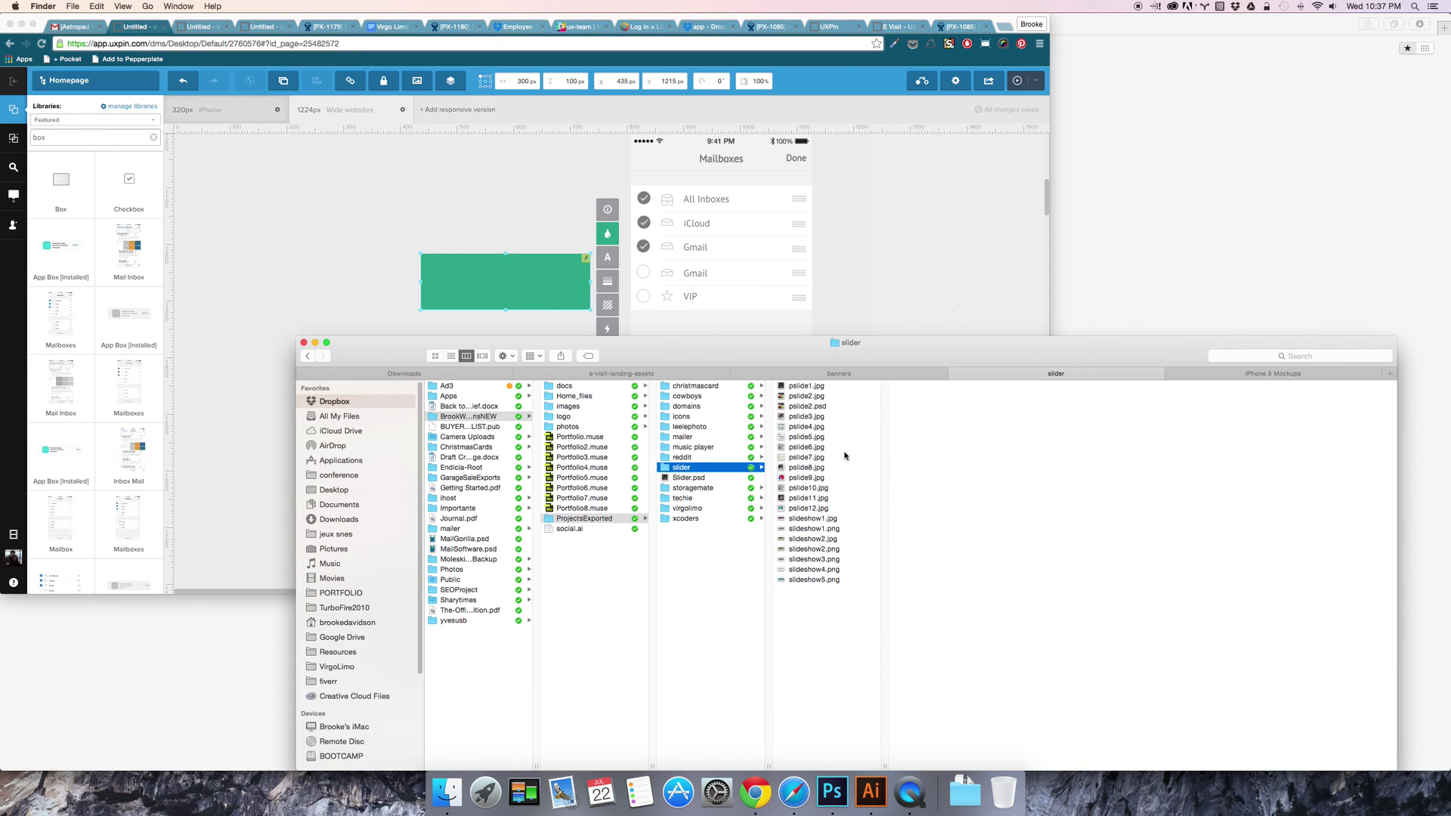
left_click(813, 469)
left_click_drag(814, 473, 552, 304)
left_click(501, 416)
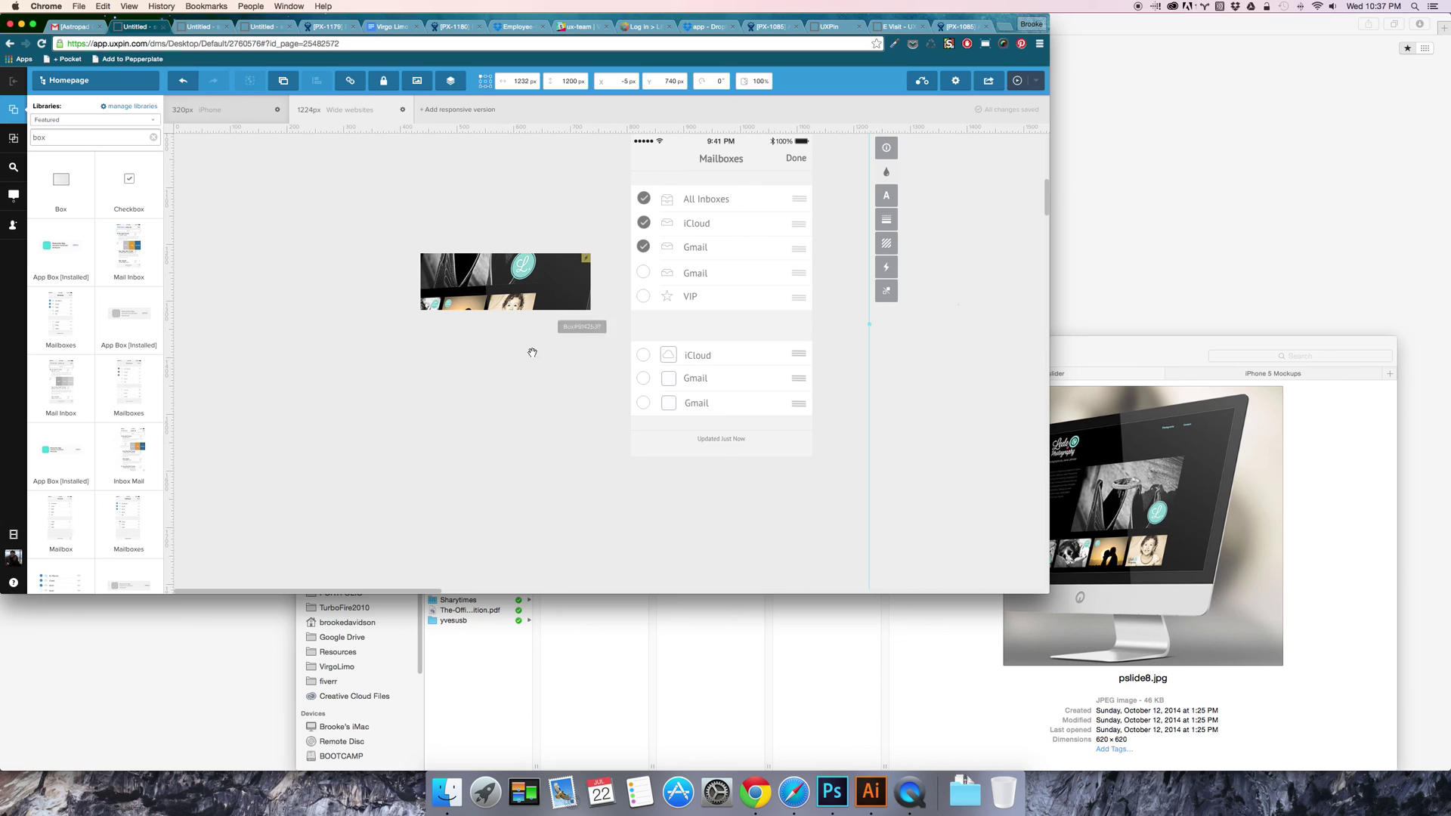
left_click(525, 301)
left_click(581, 418)
scroll(582, 419, "up", 10)
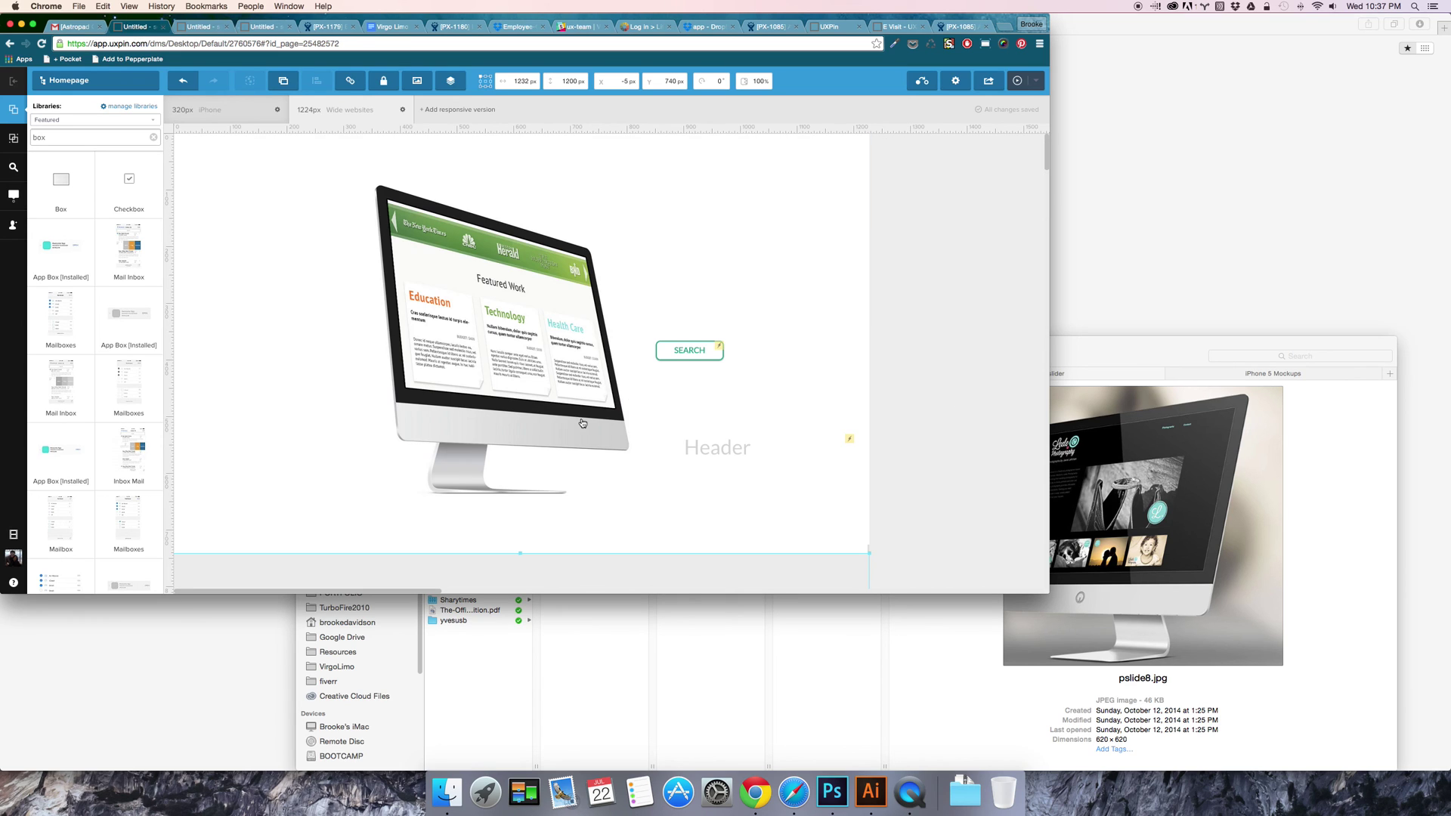
scroll(605, 431, "down", 5)
scroll(582, 419, "down", 5)
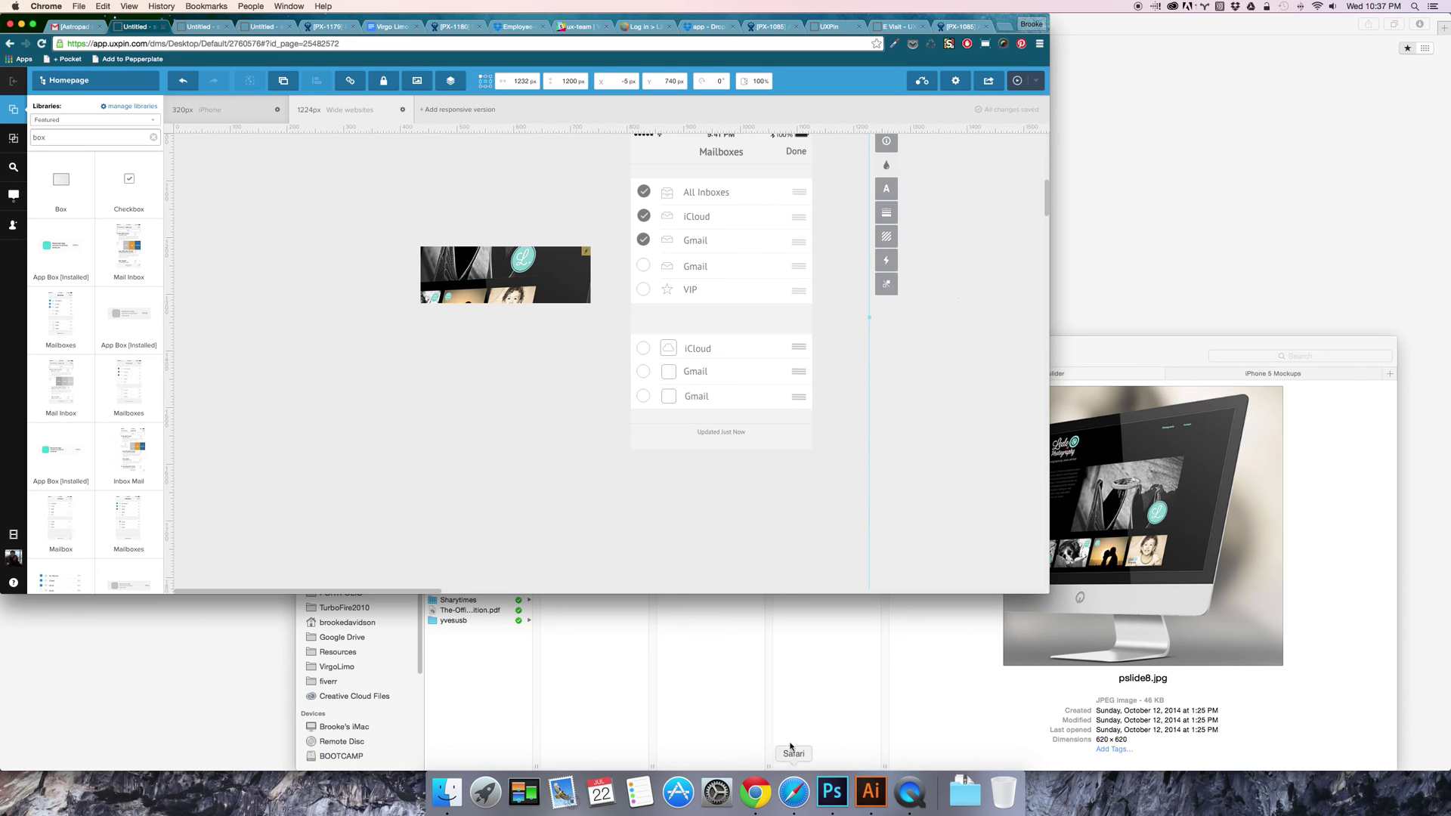
left_click(920, 800)
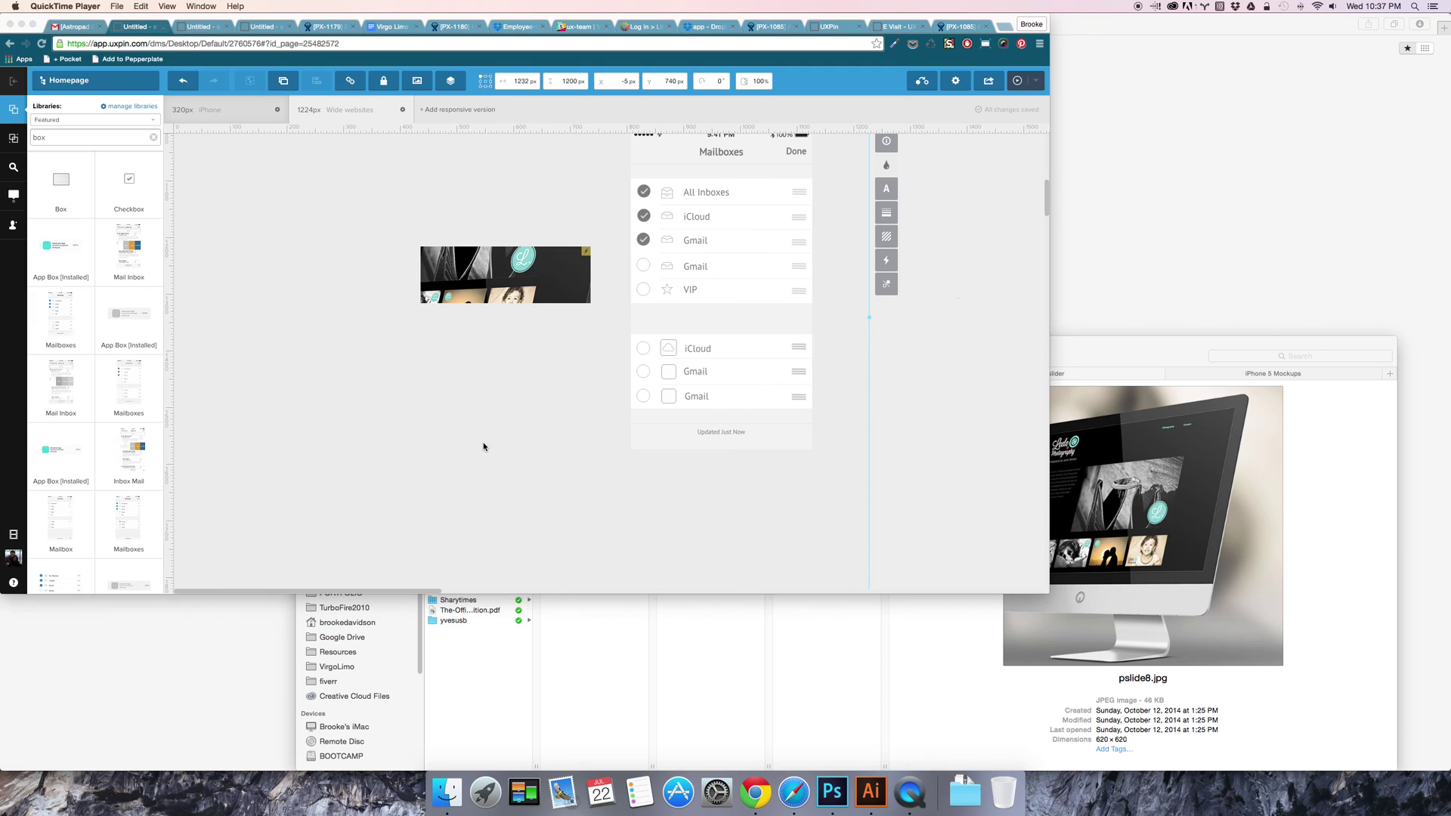
right_click(911, 800)
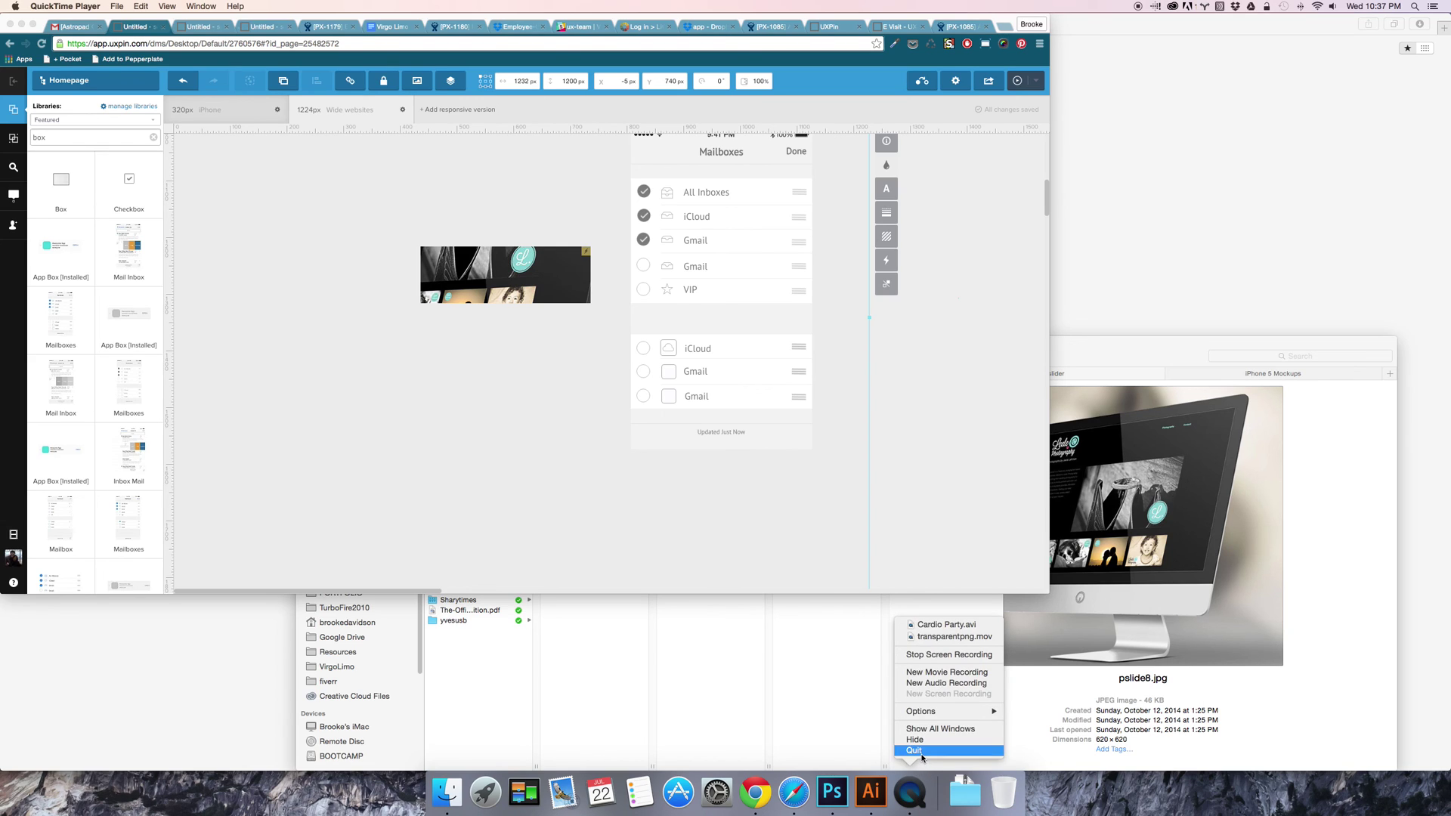